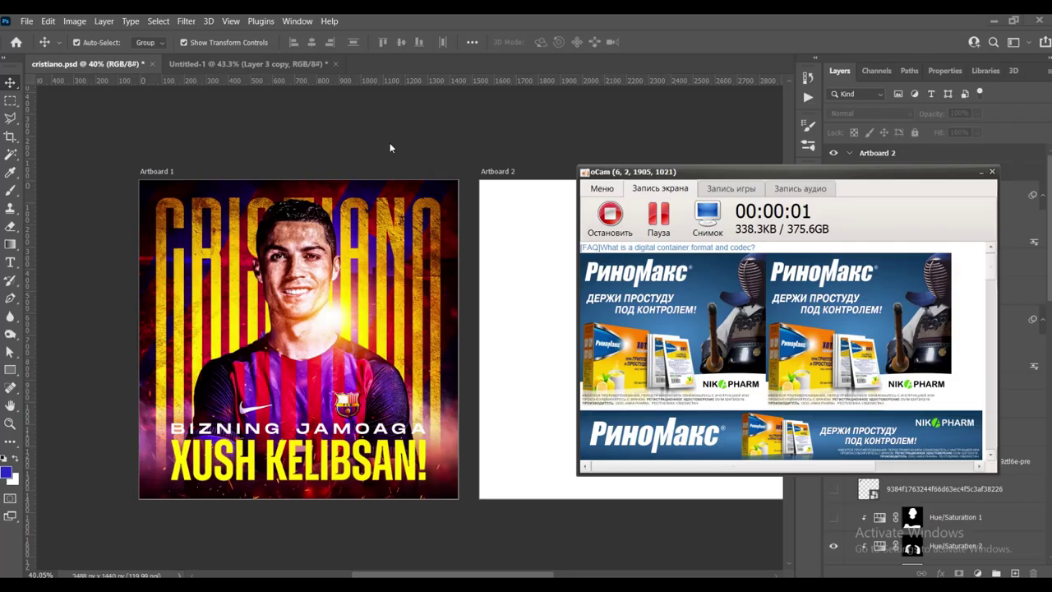
- Pan and zoom around both artboards, checking Layer 13 on the finished first poster
{"action": "scroll", "coordinate": [431, 158], "scroll_direction": "down", "scroll_amount": 1}
{"action": "scroll", "coordinate": [426, 149], "scroll_direction": "down", "scroll_amount": 1}
{"action": "scroll", "coordinate": [422, 146], "scroll_direction": "down", "scroll_amount": 1}
{"action": "scroll", "coordinate": [340, 347], "scroll_direction": "up", "scroll_amount": 1}
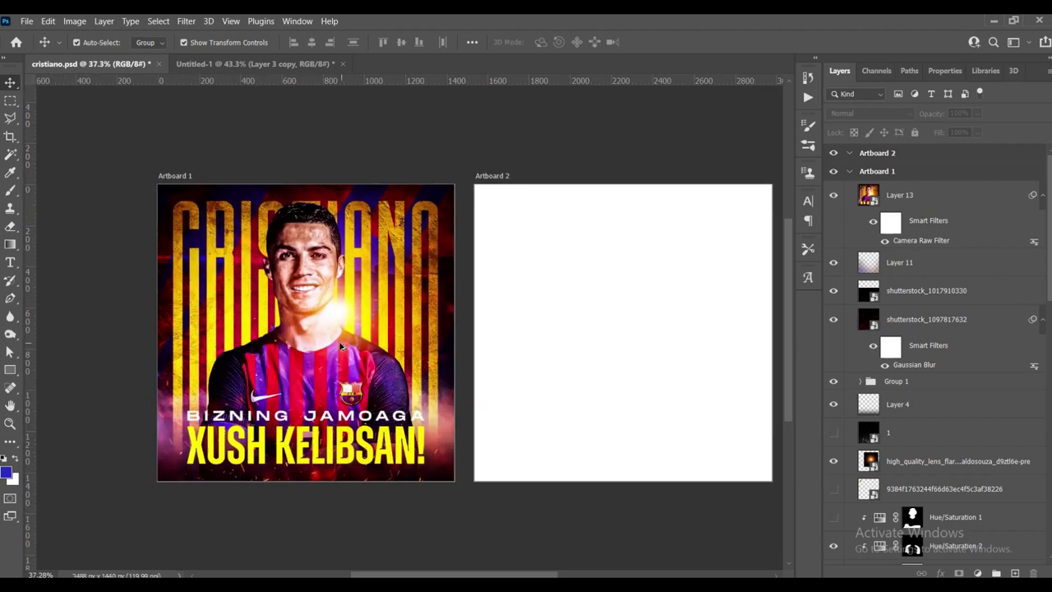
{"action": "left_click_drag", "start_coordinate": [499, 300], "coordinate": [465, 301]}
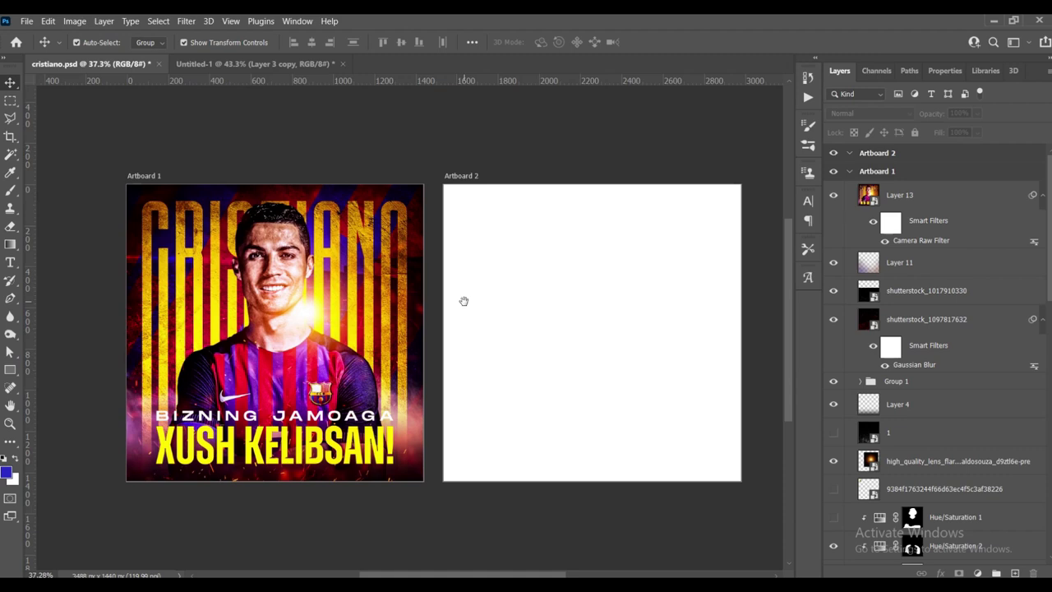
{"action": "left_click_drag", "start_coordinate": [463, 301], "coordinate": [475, 293]}
{"action": "scroll", "coordinate": [301, 361], "scroll_direction": "up", "scroll_amount": 1}
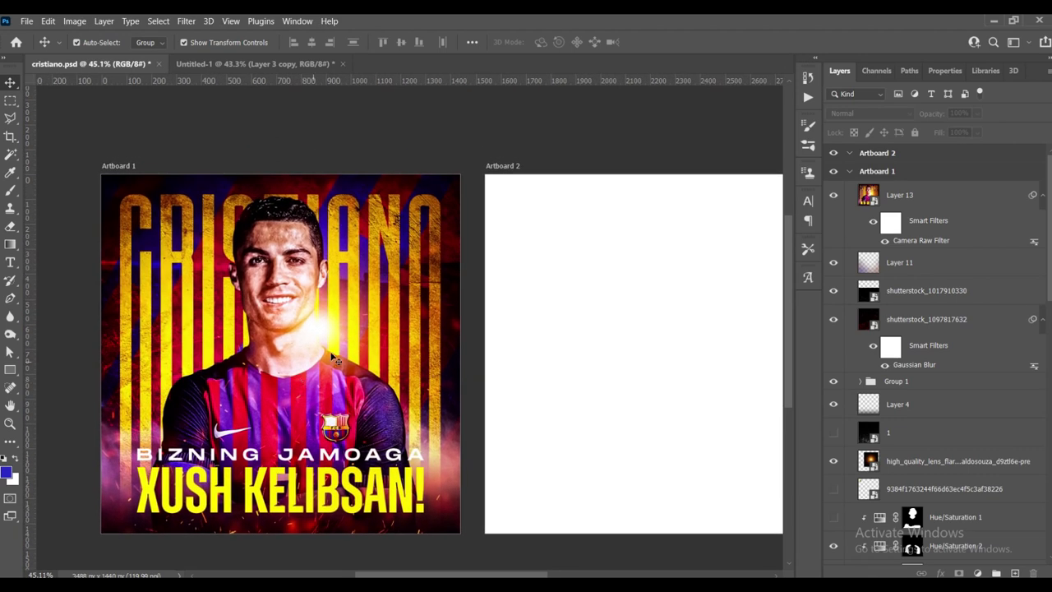
{"action": "left_click", "coordinate": [332, 359]}
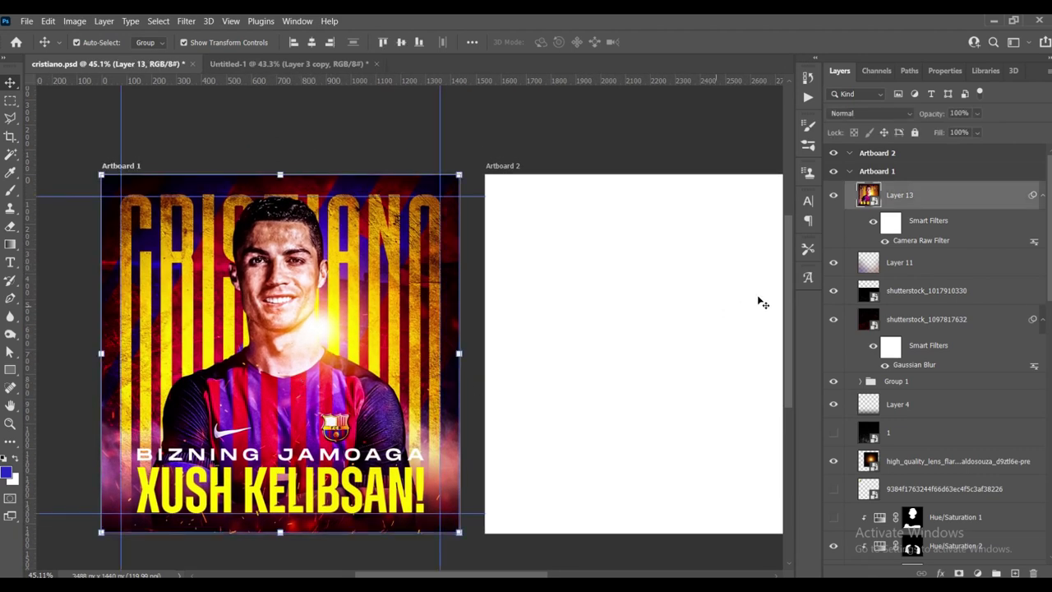
{"action": "scroll", "coordinate": [657, 288], "scroll_direction": "down", "scroll_amount": 1}
{"action": "scroll", "coordinate": [633, 291], "scroll_direction": "down", "scroll_amount": 1}
{"action": "scroll", "coordinate": [632, 291], "scroll_direction": "up", "scroll_amount": 1}
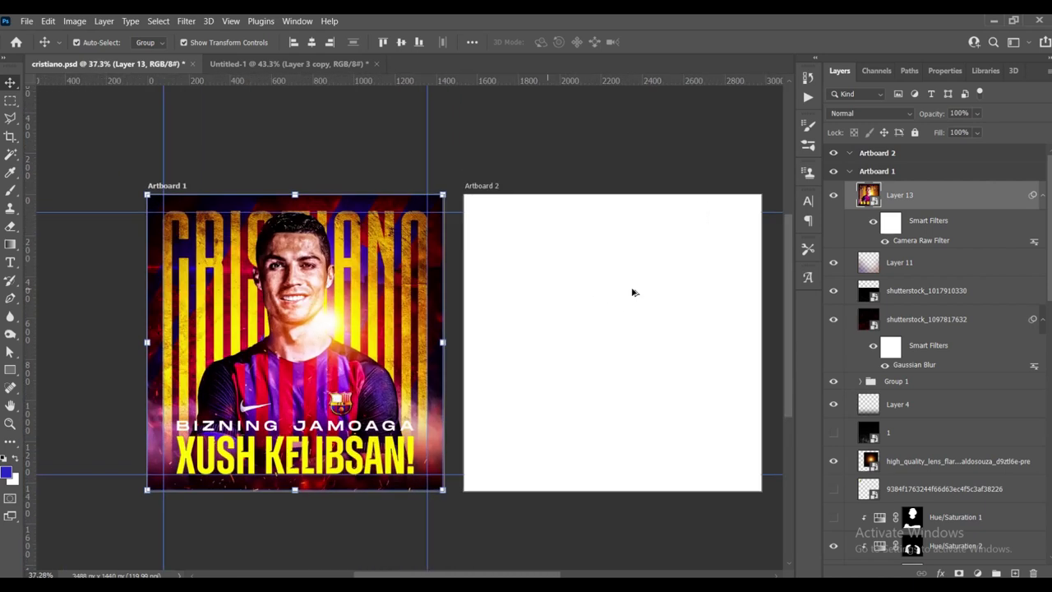
- Browse the poster layers, then make the blank Artboard 2 the working artboard
{"action": "left_click", "coordinate": [632, 290]}
{"action": "left_click", "coordinate": [611, 133]}
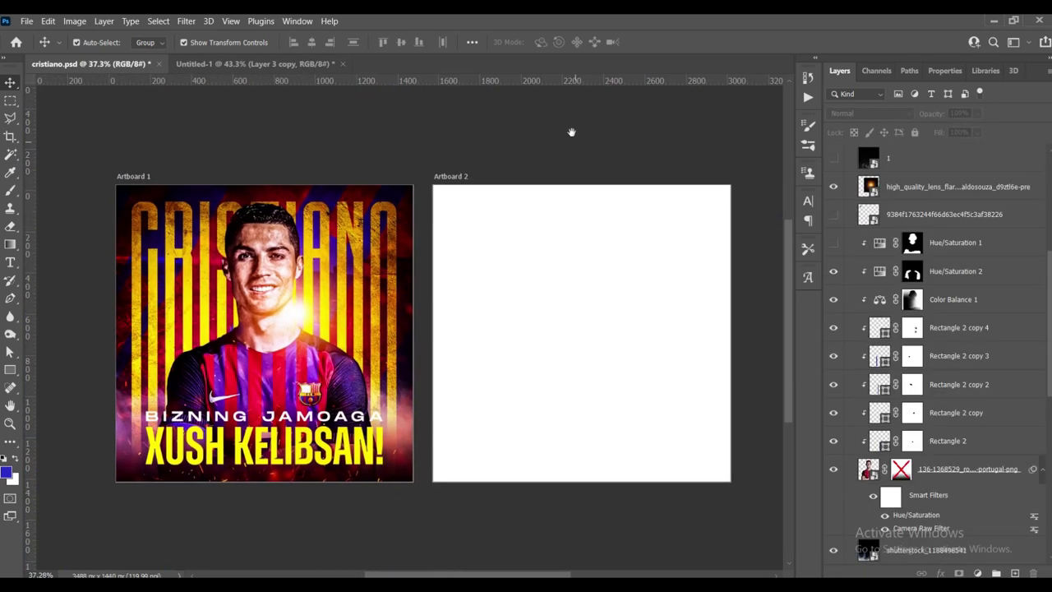
{"action": "scroll", "coordinate": [493, 265], "scroll_direction": "up", "scroll_amount": 1}
{"action": "left_click_drag", "start_coordinate": [498, 271], "coordinate": [498, 274]}
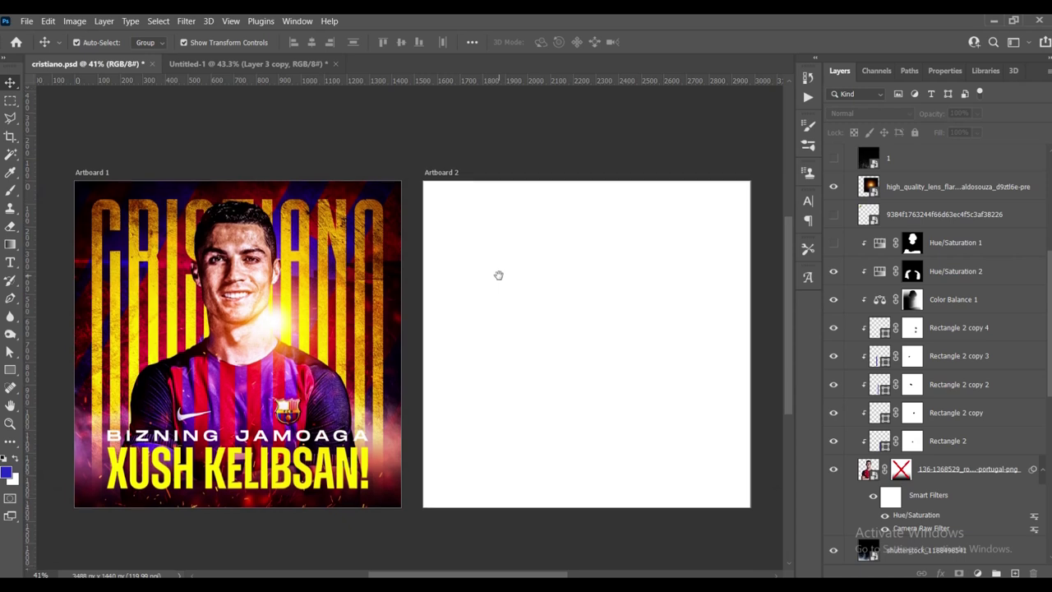
{"action": "left_click", "coordinate": [332, 301]}
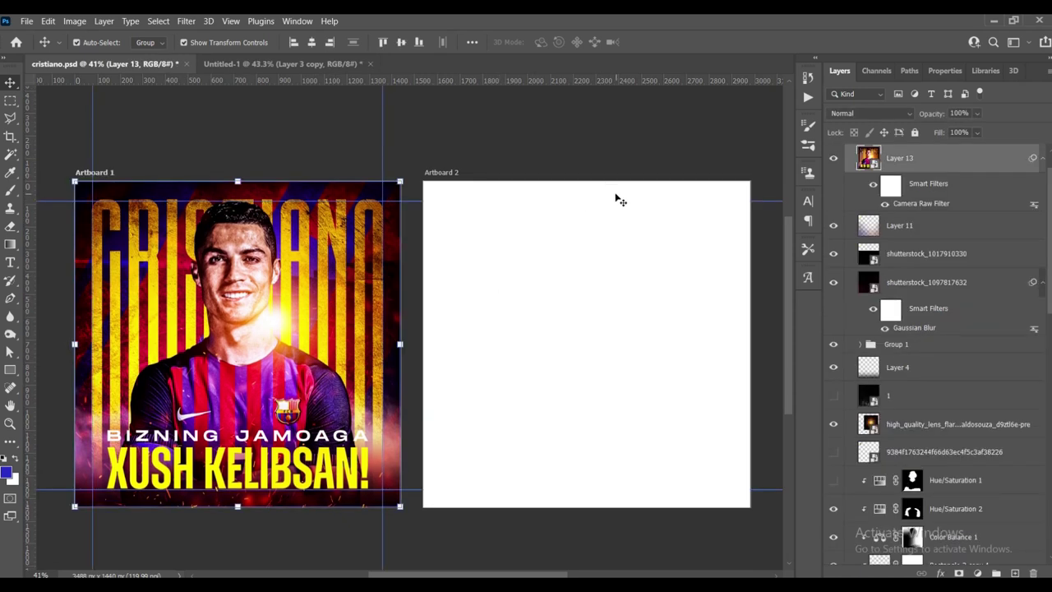
{"action": "left_click", "coordinate": [608, 275]}
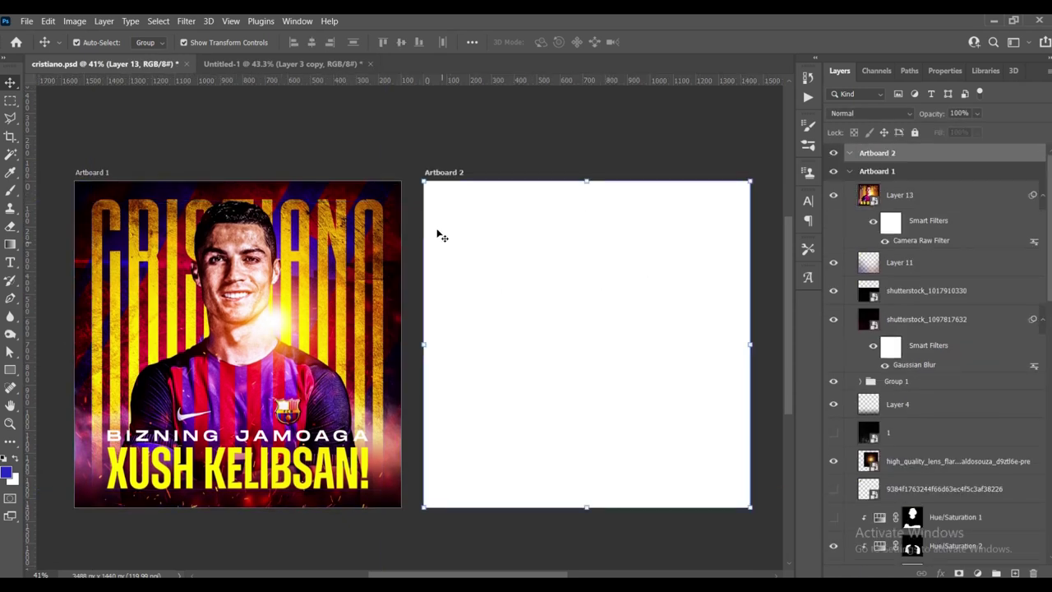
{"action": "left_click", "coordinate": [231, 20]}
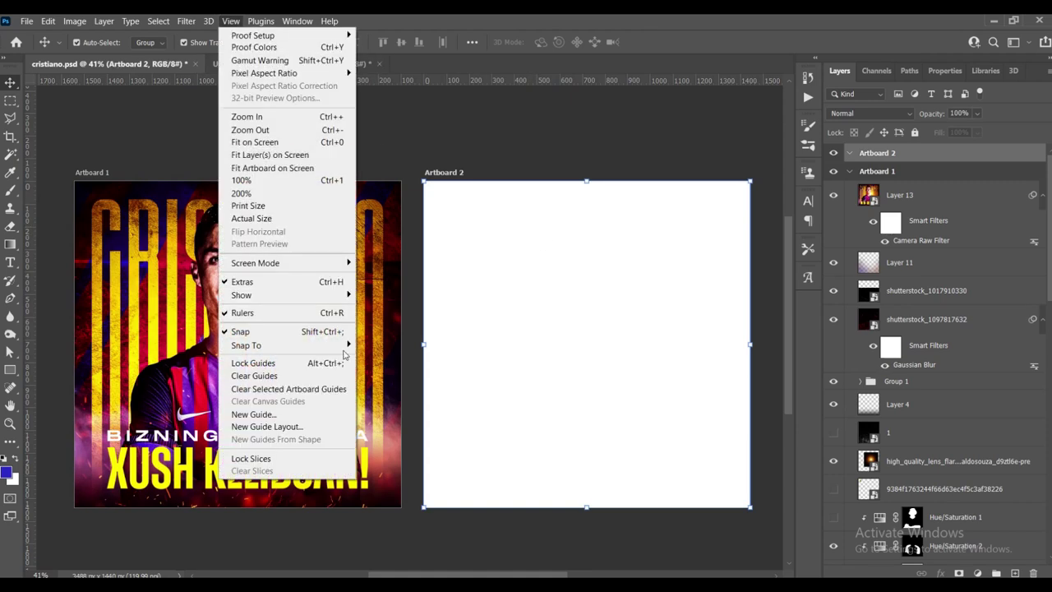
- Add a New Guide Layout with 80 px margins on all four sides of Artboard 2
{"action": "left_click", "coordinate": [266, 427]}
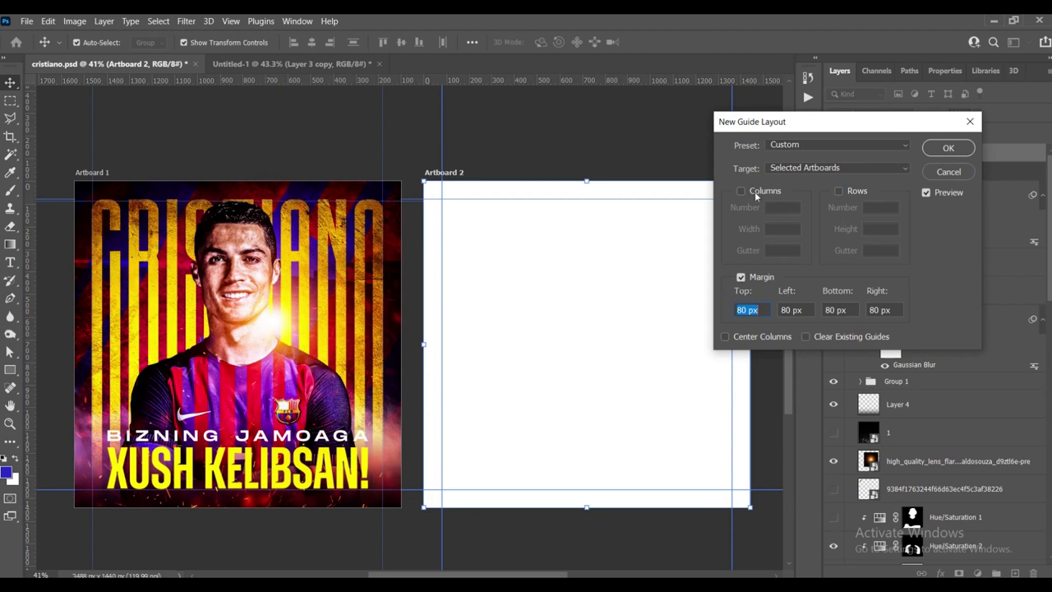
{"action": "left_click", "coordinate": [947, 148]}
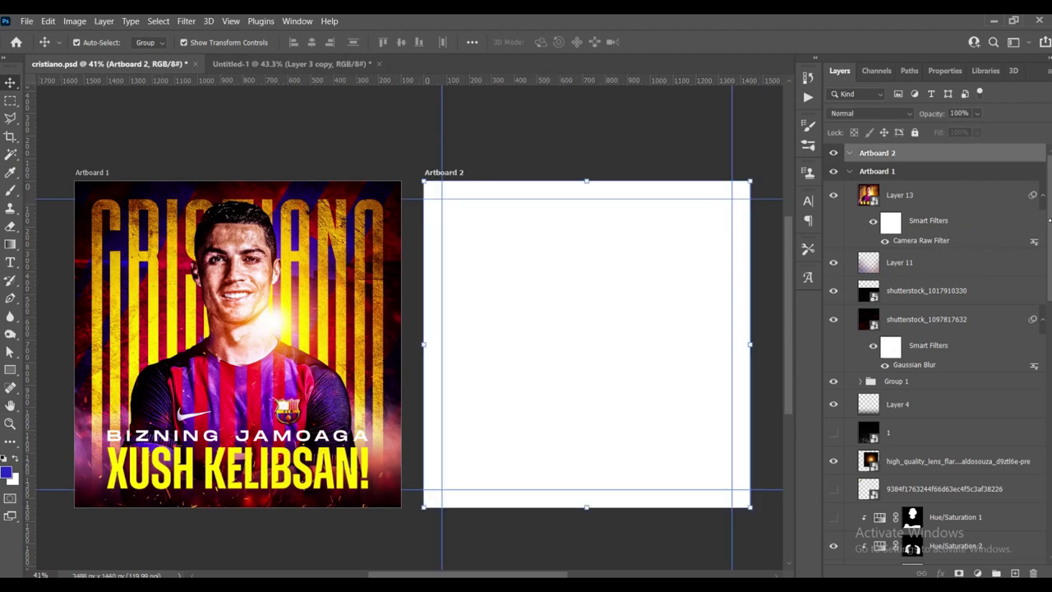
{"action": "scroll", "coordinate": [986, 329], "scroll_direction": "down", "scroll_amount": 10}
{"action": "scroll", "coordinate": [937, 493], "scroll_direction": "down", "scroll_amount": 5}
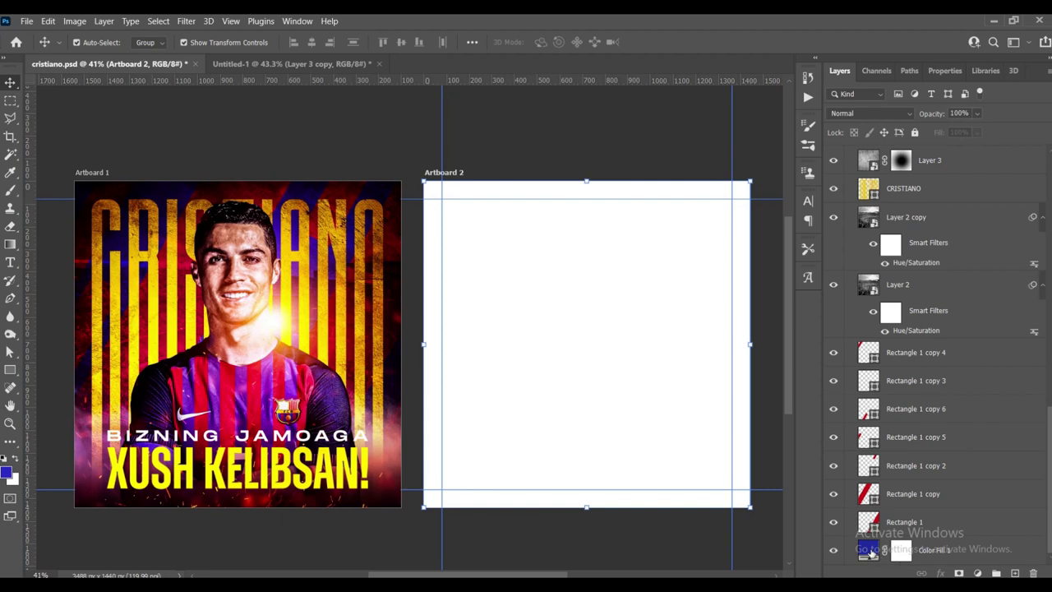
- Read the first poster's Color Fill 1 hex value, 202ca0
{"action": "double_click", "coordinate": [868, 552]}
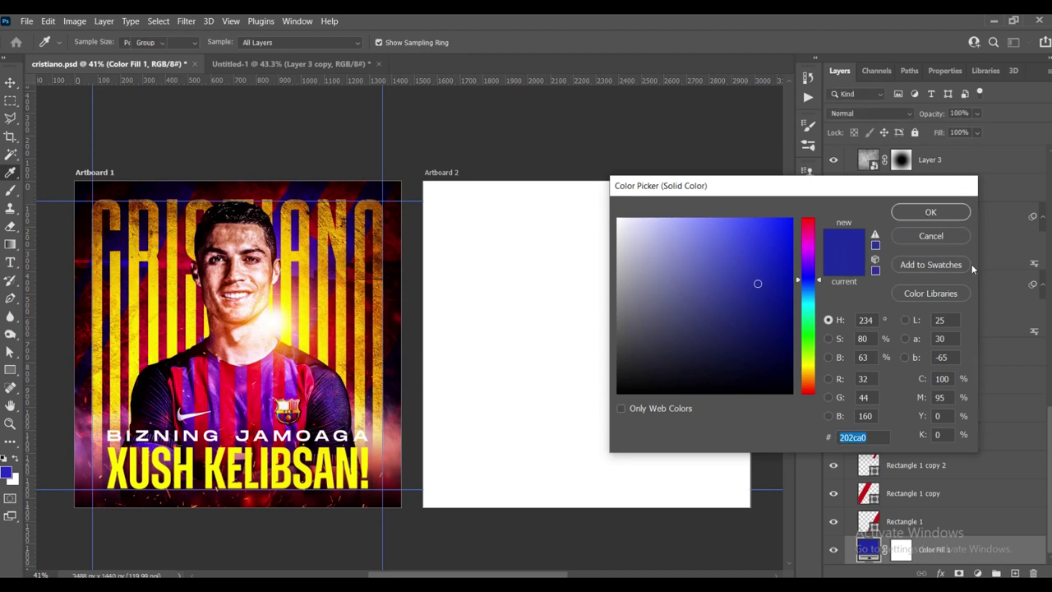
{"action": "left_click", "coordinate": [947, 239]}
{"action": "scroll", "coordinate": [1048, 417], "scroll_direction": "up", "scroll_amount": 10}
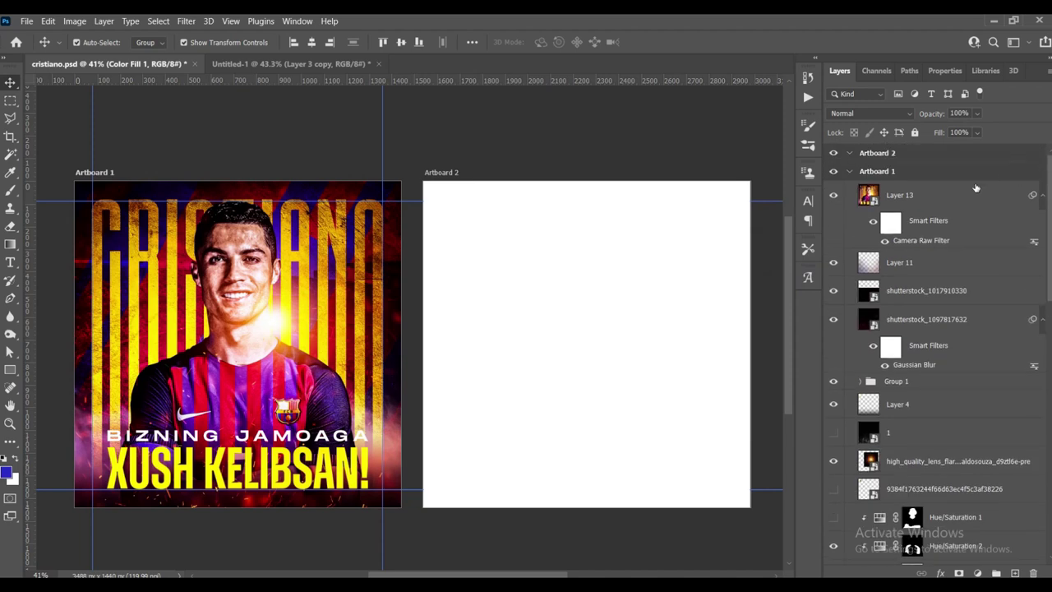
- Fill Artboard 2 with a Solid Color fill layer set to 202ca0
{"action": "left_click", "coordinate": [915, 154]}
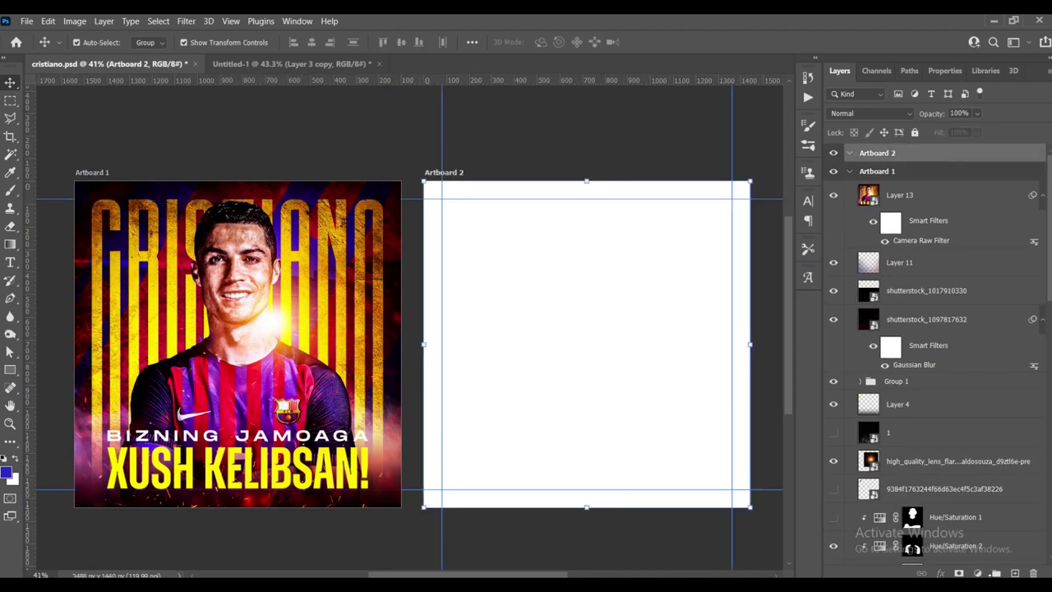
{"action": "left_click", "coordinate": [977, 572]}
{"action": "left_click", "coordinate": [978, 343]}
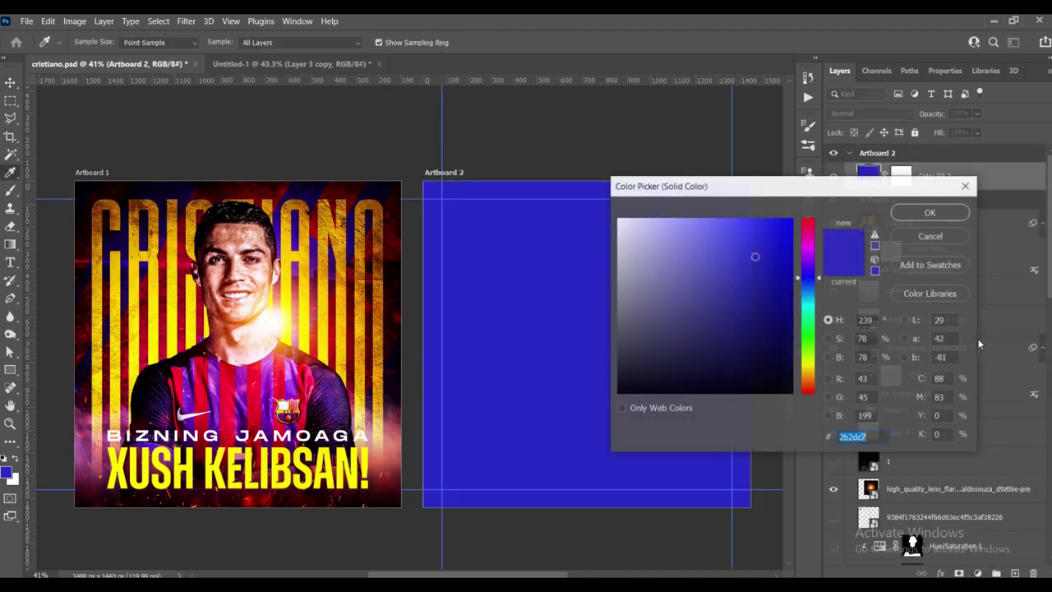
{"action": "type", "text": "202ca0"}
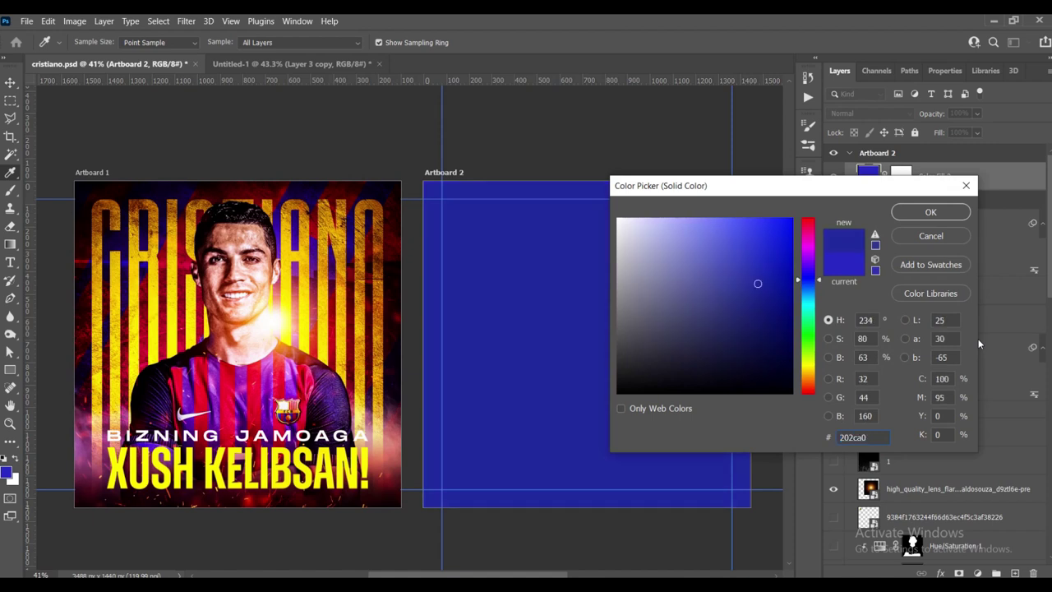
{"action": "key", "text": "Return"}
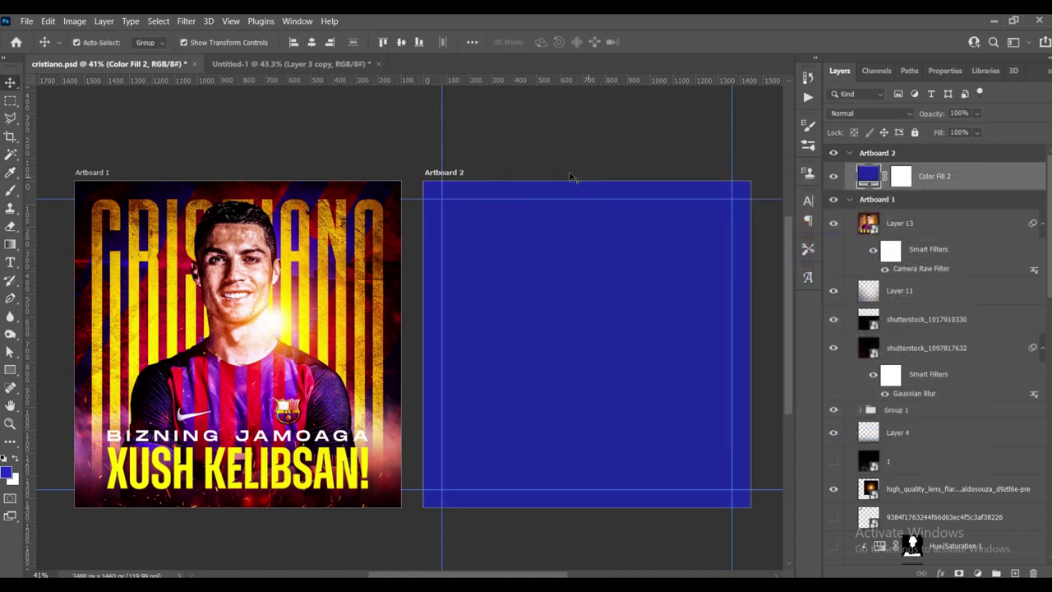
{"action": "left_click", "coordinate": [534, 167]}
{"action": "left_click", "coordinate": [534, 426]}
- Draw a tall rectangle on Artboard 2 and give it a red #ca1212 fill
{"action": "left_click_drag", "start_coordinate": [613, 289], "coordinate": [481, 263]}
{"action": "left_click", "coordinate": [409, 121]}
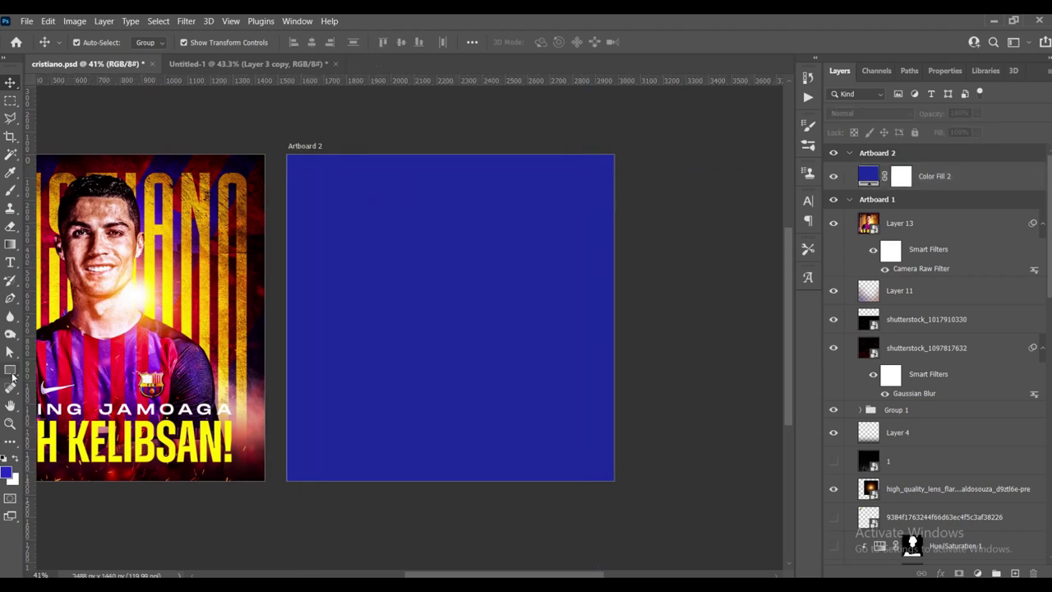
{"action": "left_click", "coordinate": [11, 372]}
{"action": "left_click_drag", "start_coordinate": [422, 230], "coordinate": [527, 509]}
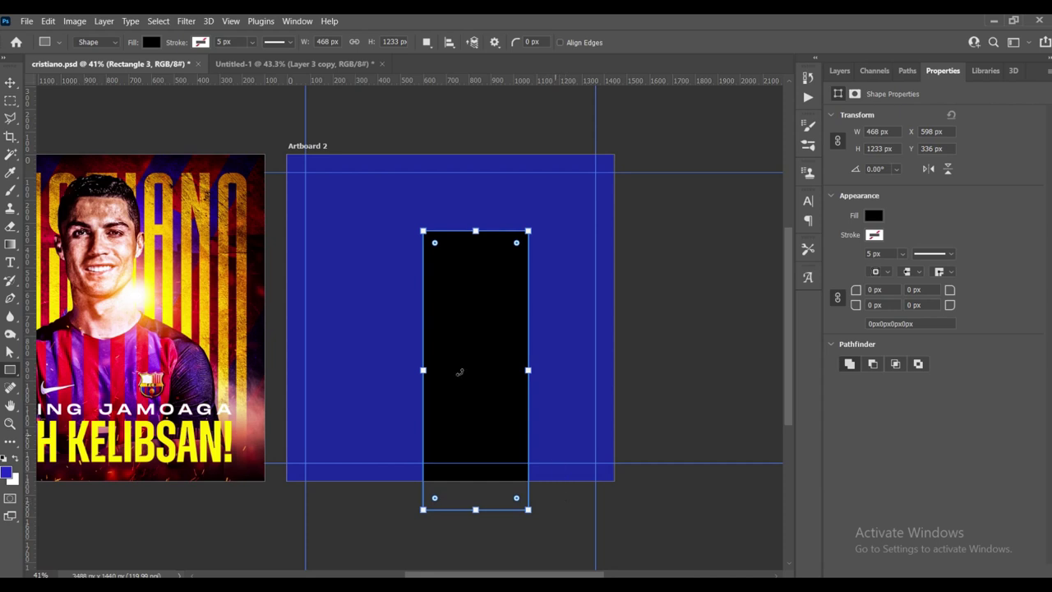
{"action": "left_click", "coordinate": [148, 41]}
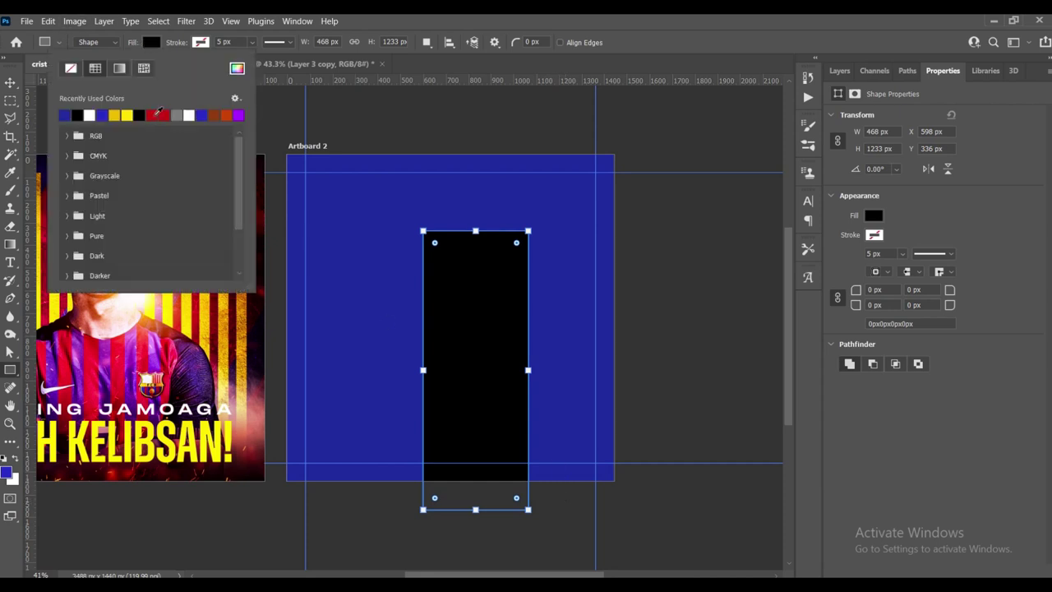
{"action": "left_click", "coordinate": [164, 115]}
{"action": "left_click", "coordinate": [9, 82]}
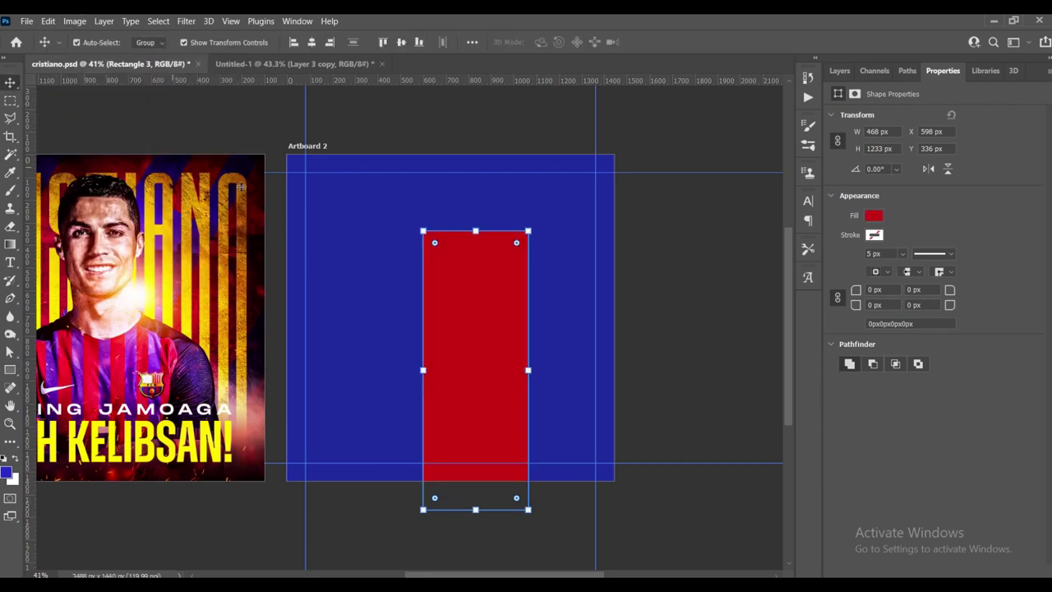
{"action": "left_click", "coordinate": [874, 216]}
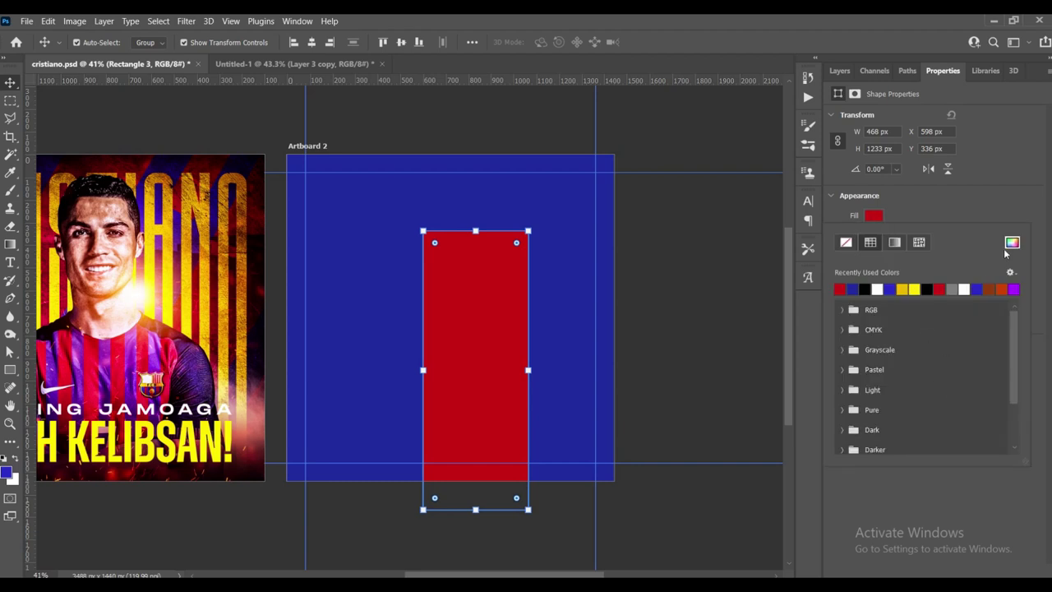
{"action": "left_click", "coordinate": [1012, 242]}
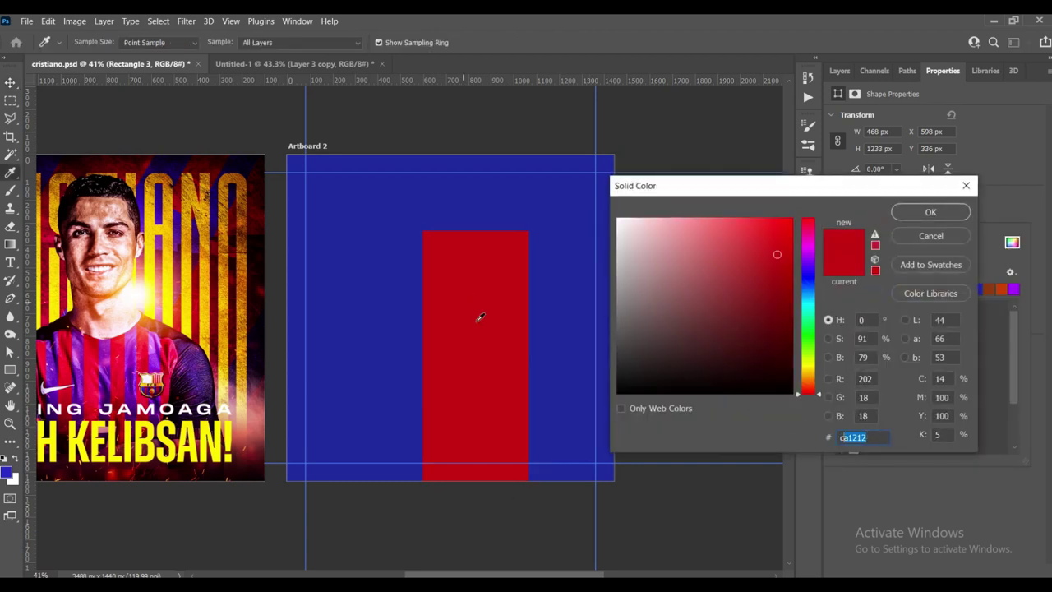
{"action": "left_click", "coordinate": [931, 234]}
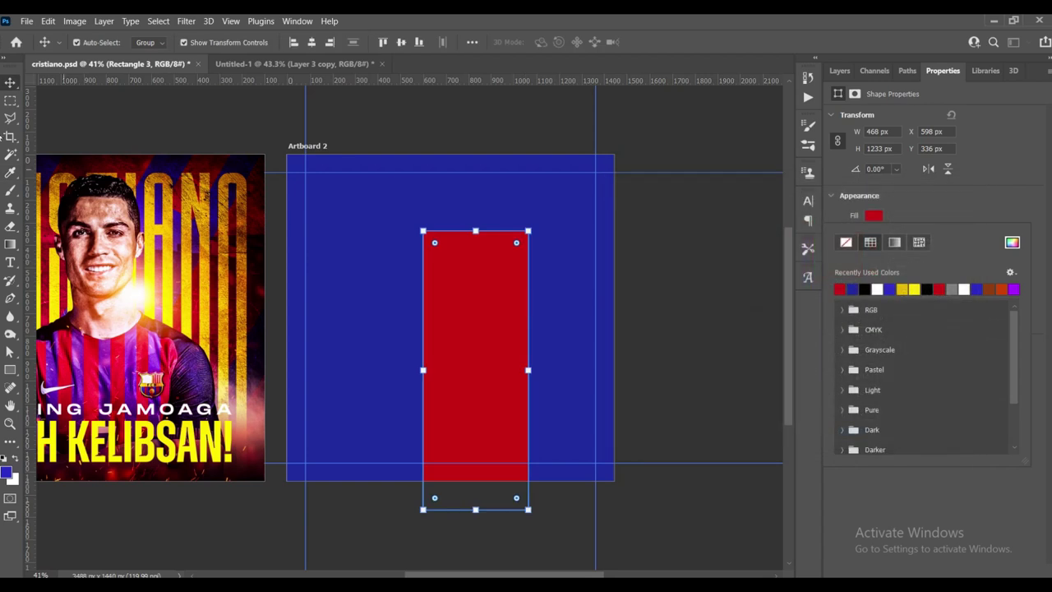
- Transform the red rectangle into a 351 × 1752 px stripe spanning the artboard's full height
{"action": "left_click_drag", "start_coordinate": [529, 371], "coordinate": [518, 372]}
{"action": "left_click_drag", "start_coordinate": [475, 231], "coordinate": [475, 113]}
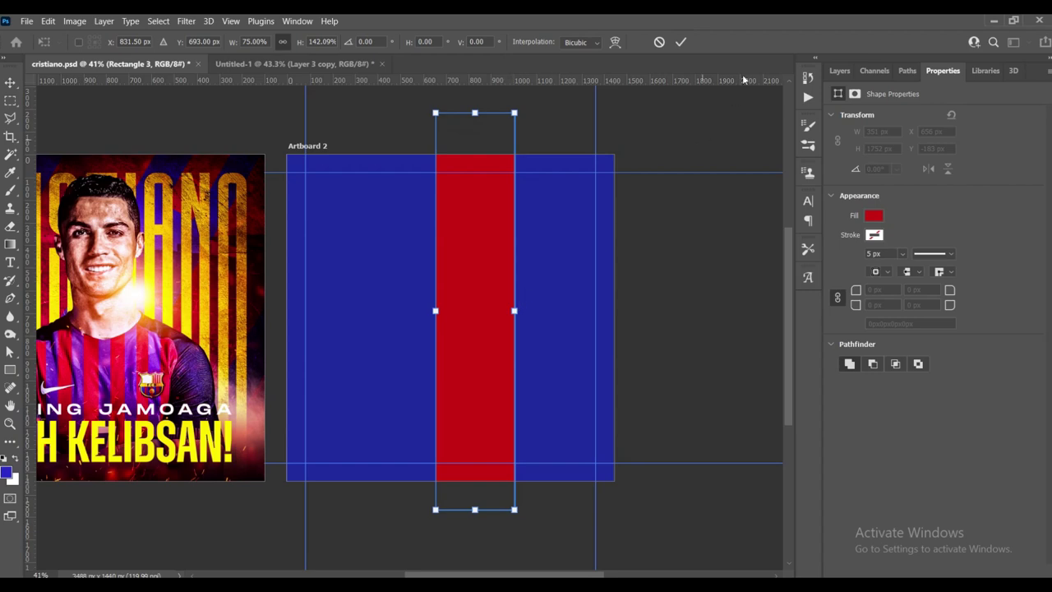
{"action": "left_click", "coordinate": [680, 42]}
{"action": "key", "text": "ctrl+0"}
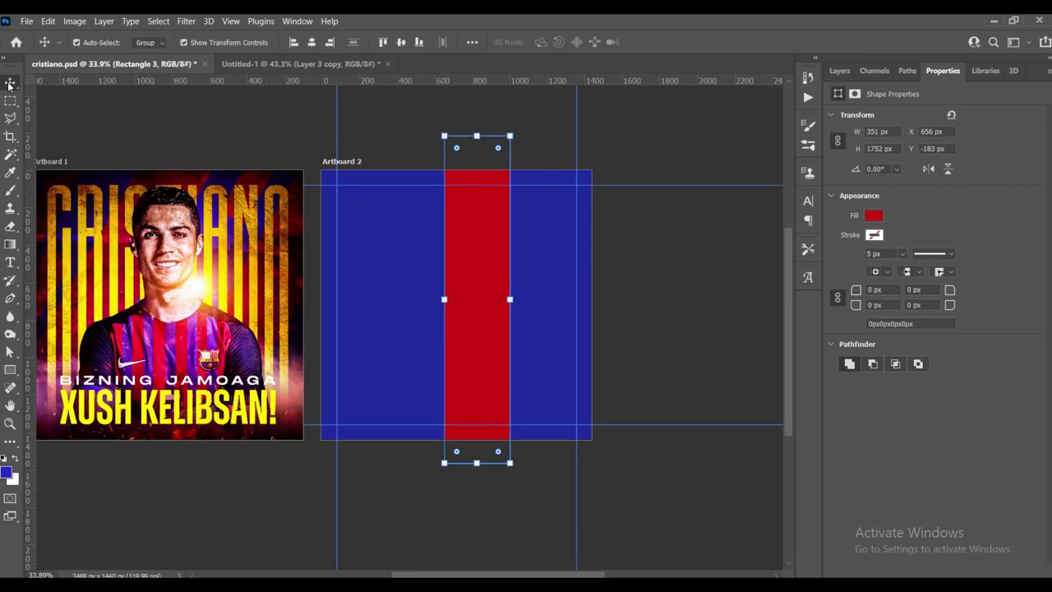
- Skew the red stripe into a diagonal band rising to the top-right corner, then nudge it left
{"action": "scroll", "coordinate": [439, 251], "scroll_direction": "up", "scroll_amount": 1}
{"action": "scroll", "coordinate": [469, 244], "scroll_direction": "up", "scroll_amount": 1}
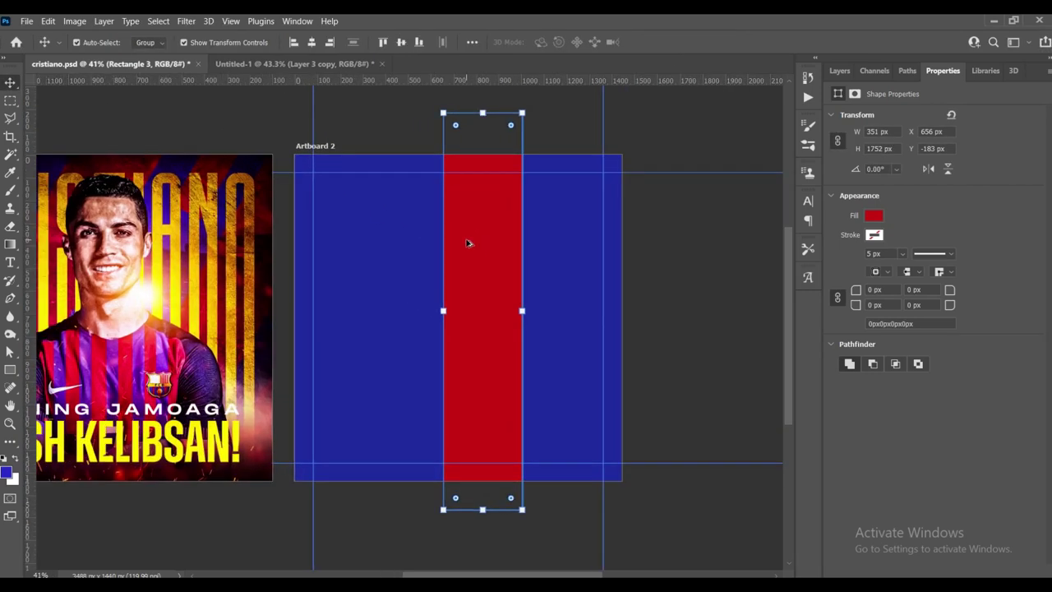
{"action": "scroll", "coordinate": [467, 242], "scroll_direction": "down", "scroll_amount": 2}
{"action": "scroll", "coordinate": [481, 140], "scroll_direction": "up", "scroll_amount": 2}
{"action": "scroll", "coordinate": [481, 140], "scroll_direction": "up", "scroll_amount": 1}
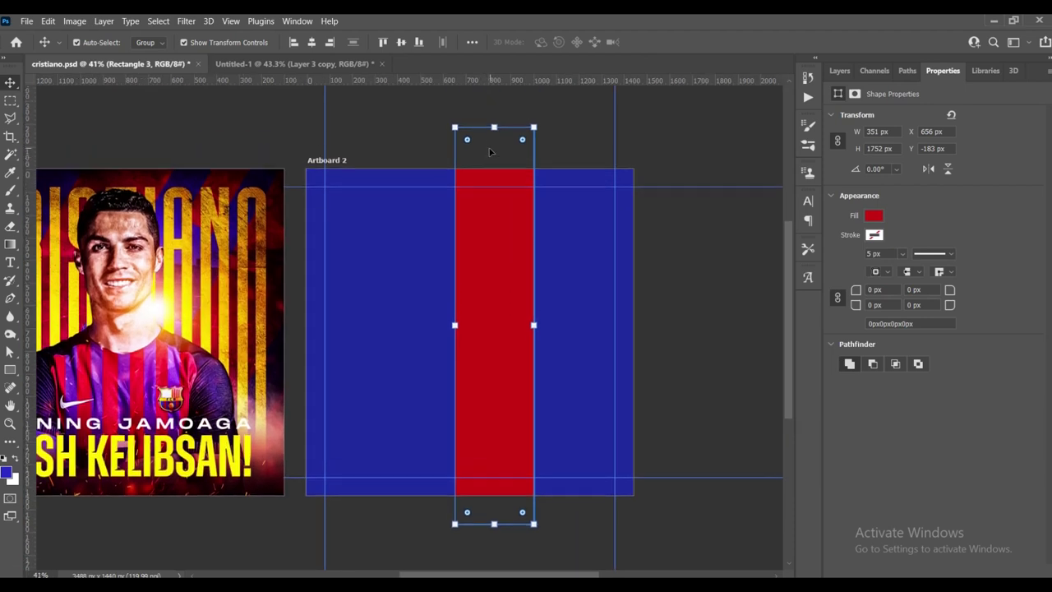
{"action": "scroll", "coordinate": [489, 148], "scroll_direction": "up", "scroll_amount": 1}
{"action": "mouse_move", "coordinate": [494, 150]}
{"action": "left_mouse_down"}
{"action": "mouse_move", "coordinate": [647, 115]}
{"action": "mouse_move", "coordinate": [623, 146]}
{"action": "mouse_move", "coordinate": [698, 171]}
{"action": "left_mouse_up"}
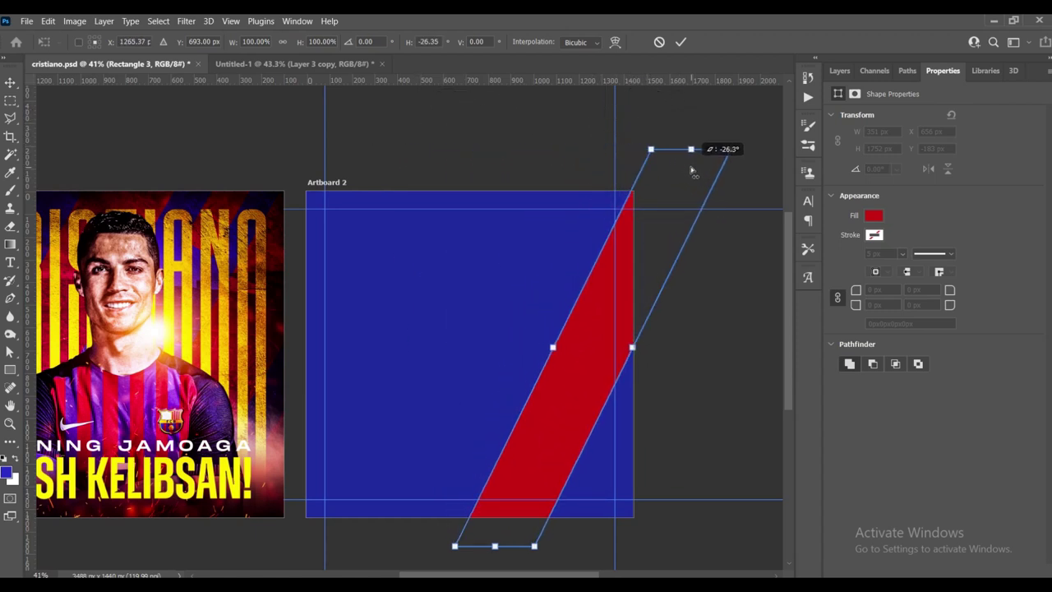
{"action": "left_click_drag", "start_coordinate": [699, 171], "coordinate": [692, 167]}
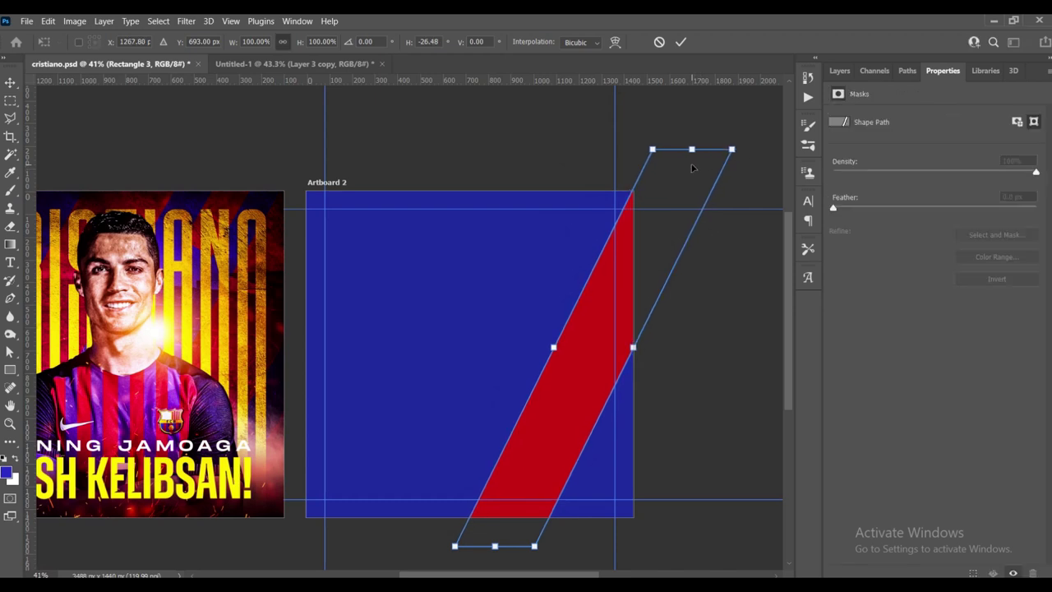
{"action": "key", "text": "Return"}
{"action": "left_click_drag", "start_coordinate": [572, 380], "coordinate": [543, 362]}
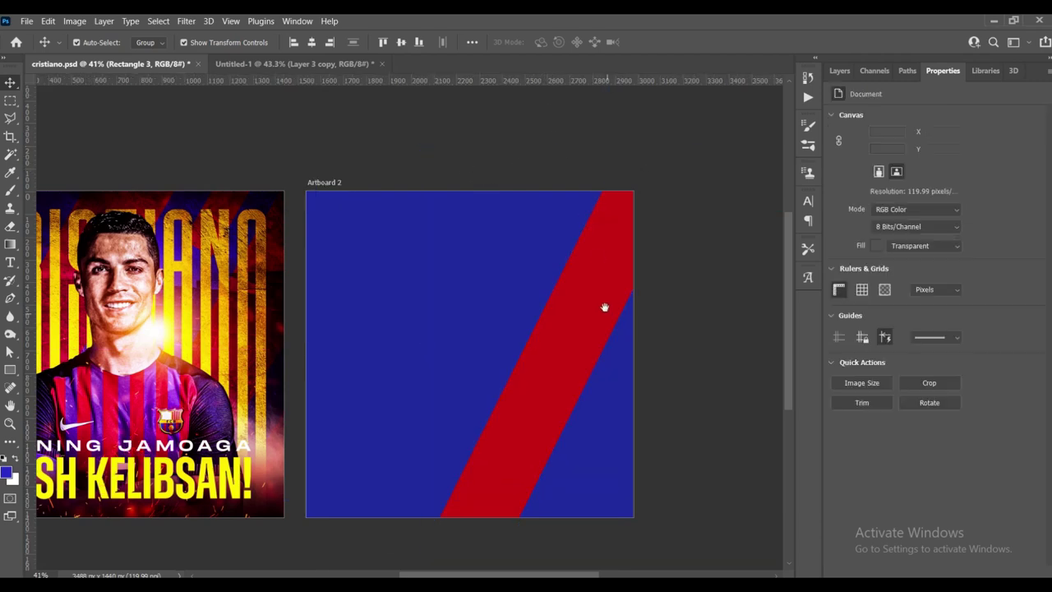
- Alt-drag parallel copies of the red stripe across Artboard 2, to the right and left
{"action": "left_click_drag", "start_coordinate": [559, 274], "coordinate": [627, 425]}
{"action": "left_click_drag", "start_coordinate": [635, 255], "coordinate": [697, 304]}
{"action": "left_click_drag", "start_coordinate": [661, 473], "coordinate": [649, 467]}
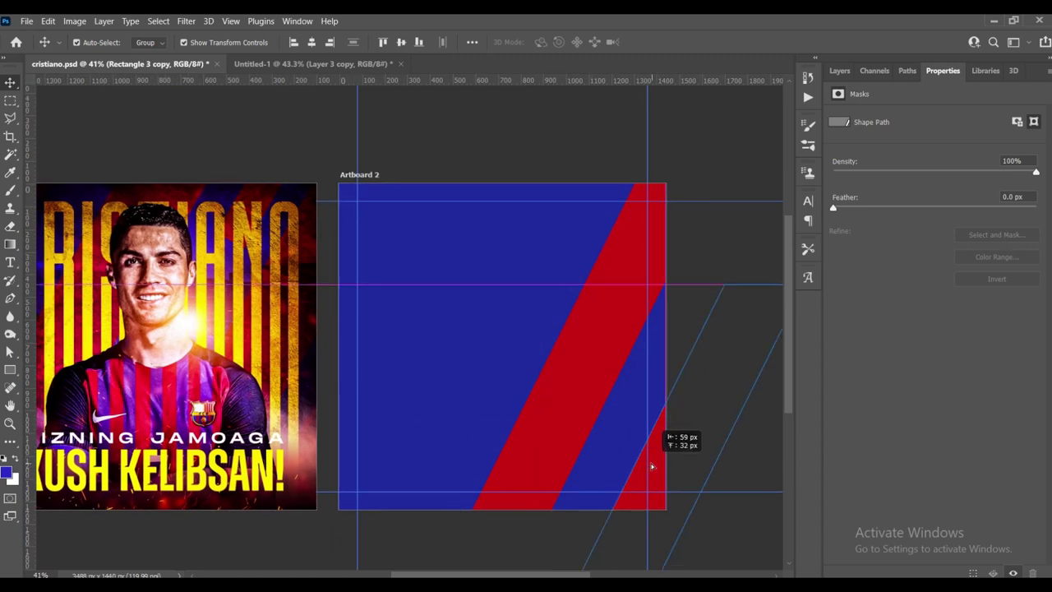
{"action": "scroll", "coordinate": [636, 272], "scroll_direction": "left", "scroll_amount": 2}
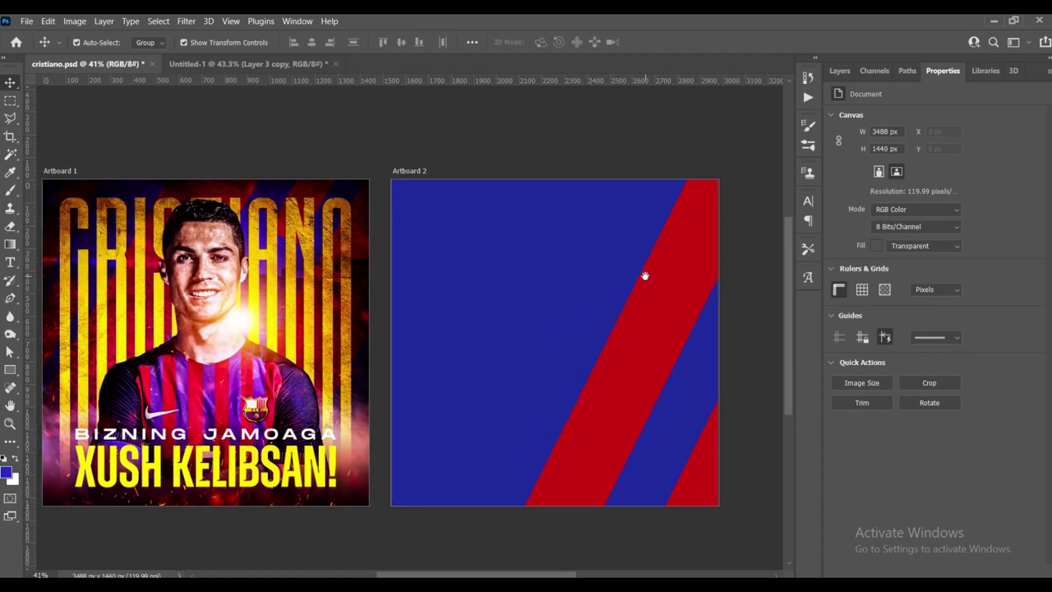
{"action": "mouse_move", "coordinate": [683, 298]}
{"action": "left_mouse_down"}
{"action": "mouse_move", "coordinate": [529, 278]}
{"action": "mouse_move", "coordinate": [420, 170]}
{"action": "left_mouse_up"}
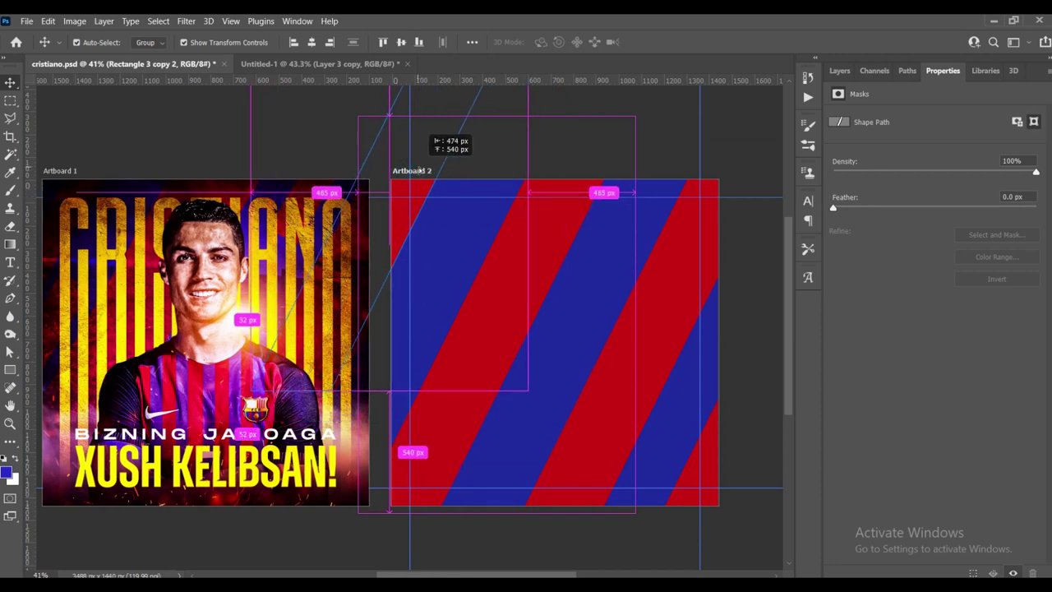
{"action": "left_click_drag", "start_coordinate": [420, 170], "coordinate": [420, 170]}
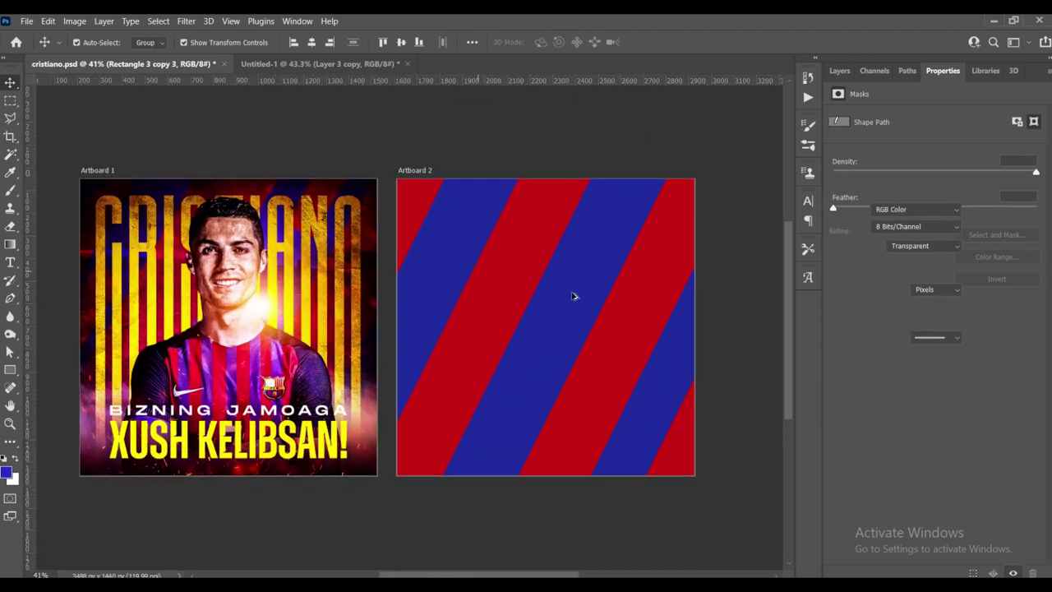
- Copy a stripe and scale it down into a short piece near the top
{"action": "left_click_drag", "start_coordinate": [496, 298], "coordinate": [491, 361]}
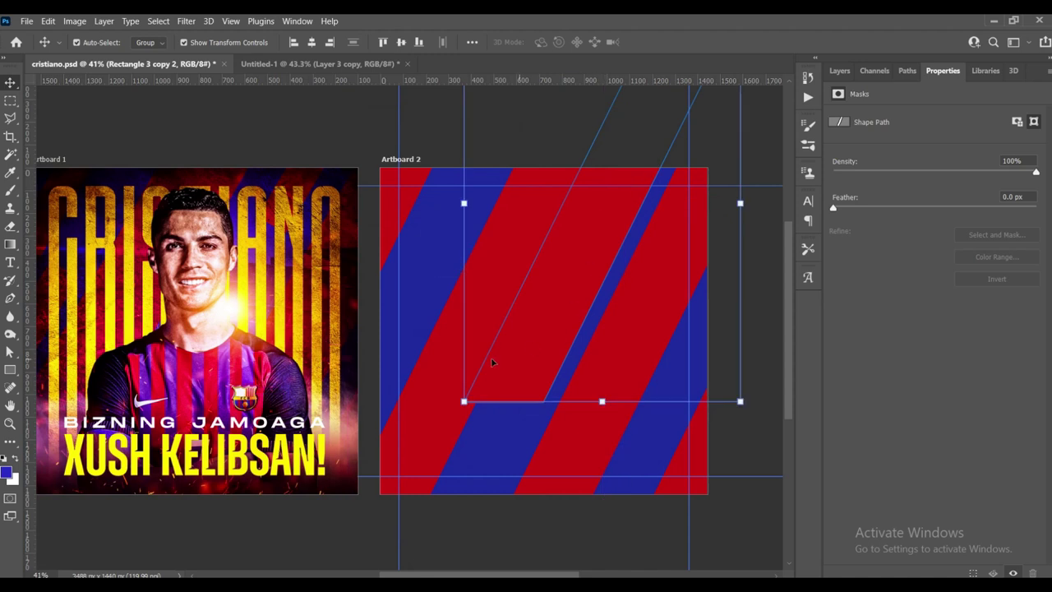
{"action": "left_click_drag", "start_coordinate": [464, 397], "coordinate": [628, 187]}
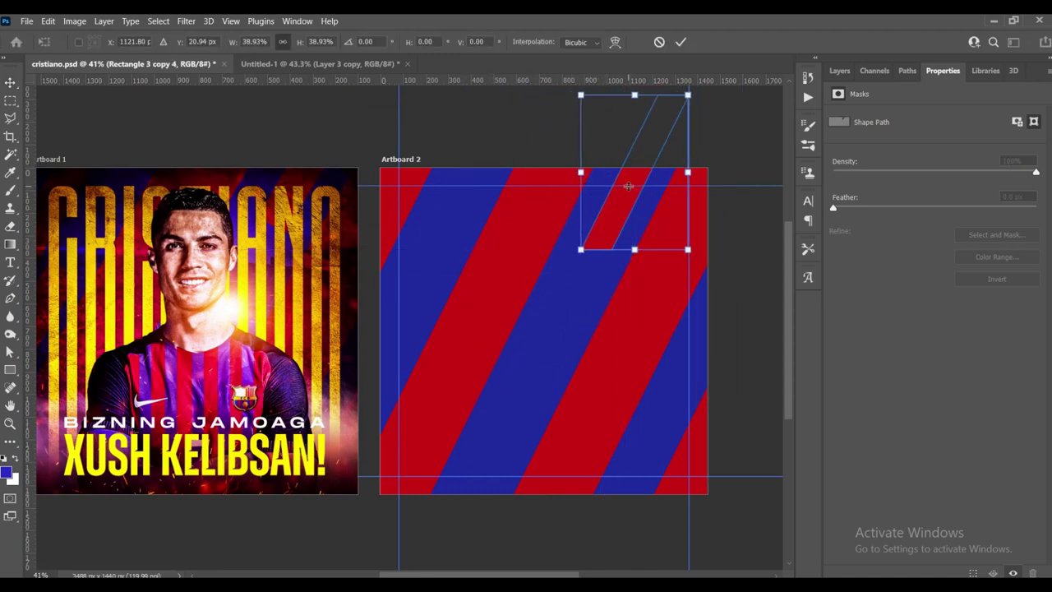
{"action": "key", "text": "Return"}
{"action": "left_click_drag", "start_coordinate": [628, 186], "coordinate": [612, 237]}
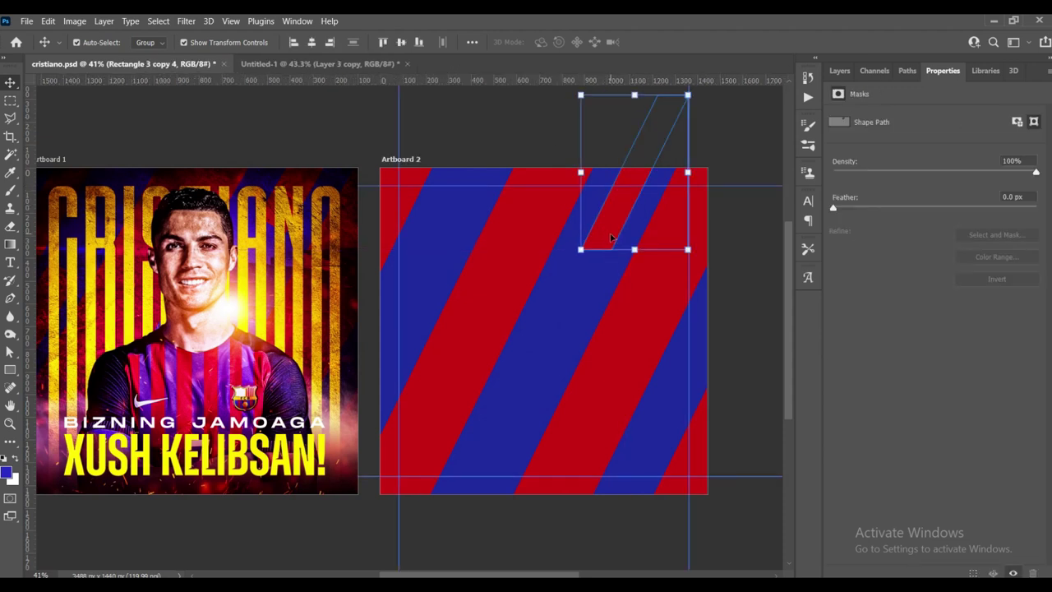
{"action": "key", "text": "Left"}
{"action": "key", "text": "Left"}
{"action": "key", "text": "Left"}
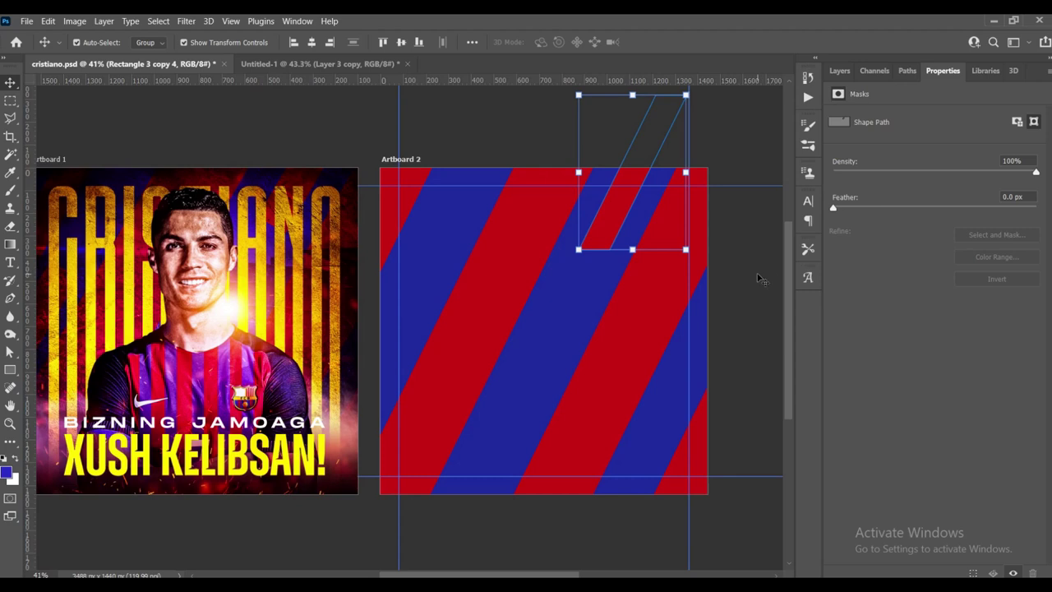
{"action": "left_click", "coordinate": [760, 280]}
- Place a copy of the short stripe piece at the artboard's left edge
{"action": "left_click_drag", "start_coordinate": [660, 275], "coordinate": [650, 251]}
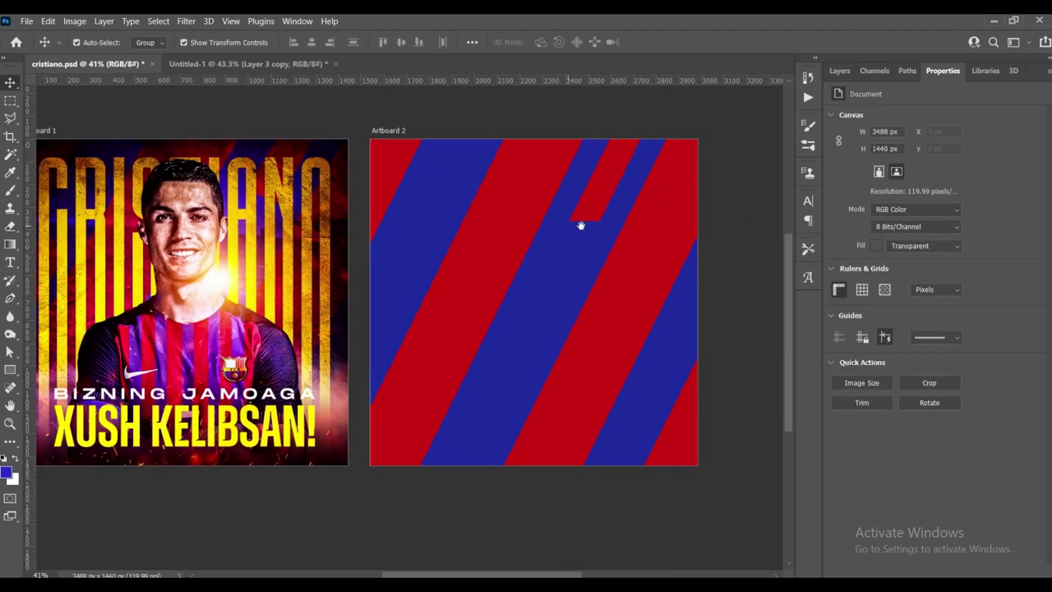
{"action": "left_click_drag", "start_coordinate": [568, 225], "coordinate": [646, 219]}
{"action": "left_click_drag", "start_coordinate": [696, 172], "coordinate": [447, 322]}
{"action": "left_click", "coordinate": [587, 235]}
- Try a copy of the short piece near the bottom edge, then undo that placement
{"action": "left_click_drag", "start_coordinate": [659, 184], "coordinate": [598, 195]}
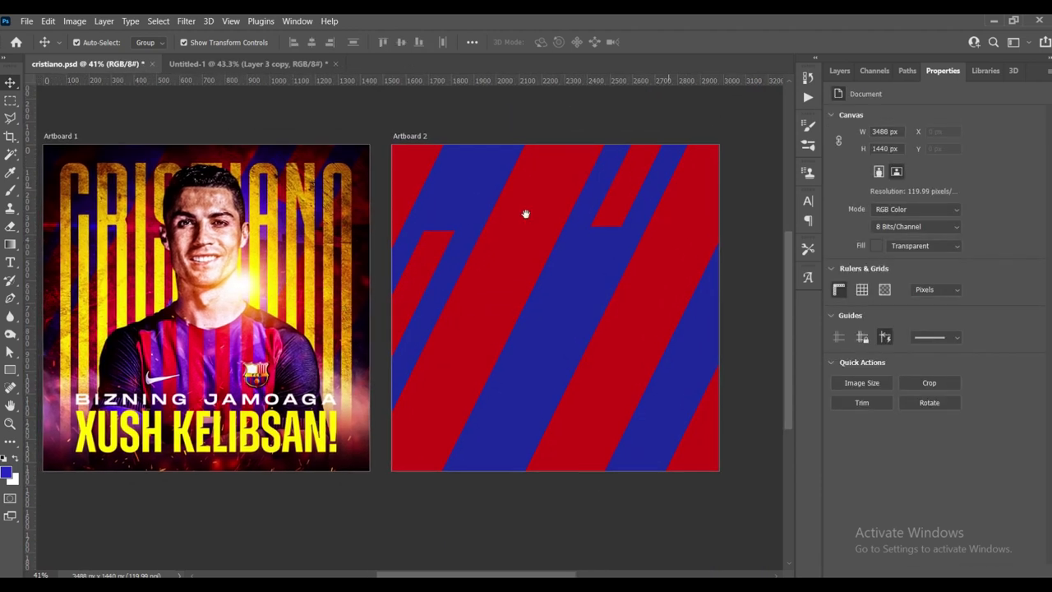
{"action": "left_click_drag", "start_coordinate": [486, 373], "coordinate": [480, 354]}
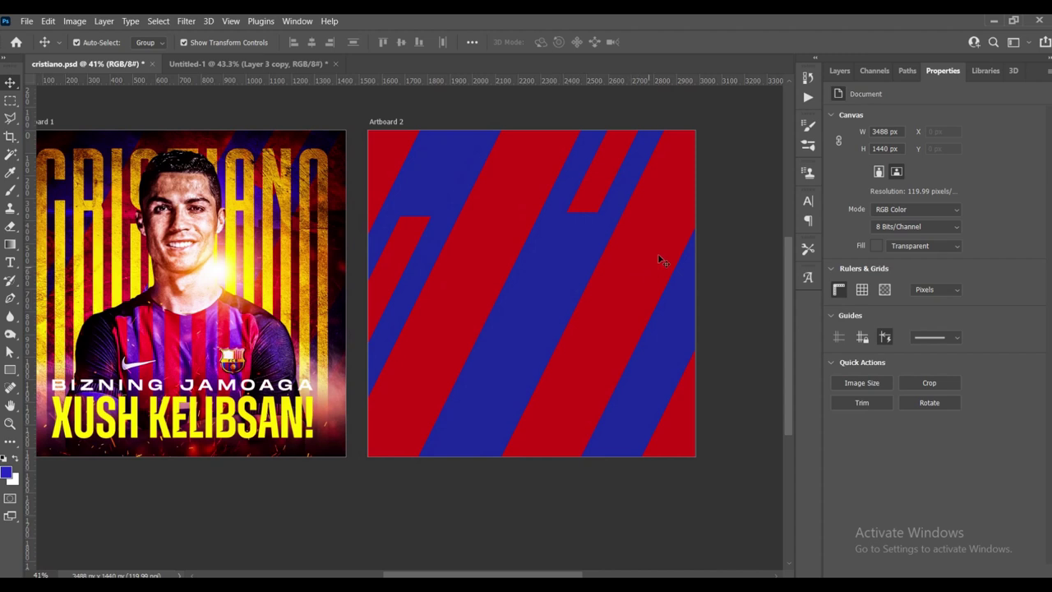
{"action": "left_click_drag", "start_coordinate": [610, 197], "coordinate": [453, 469]}
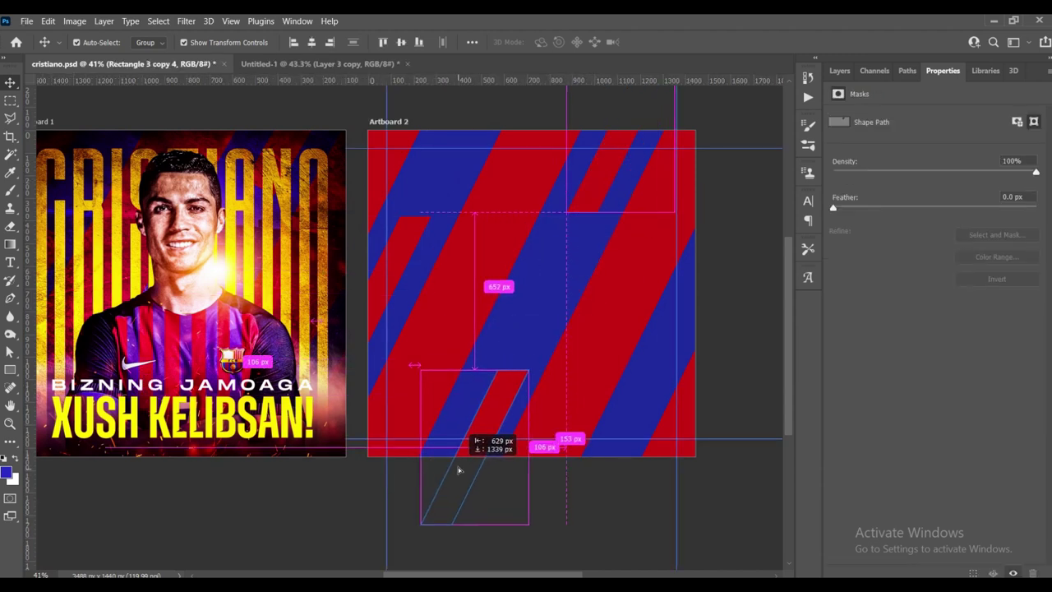
{"action": "left_click_drag", "start_coordinate": [453, 470], "coordinate": [445, 470]}
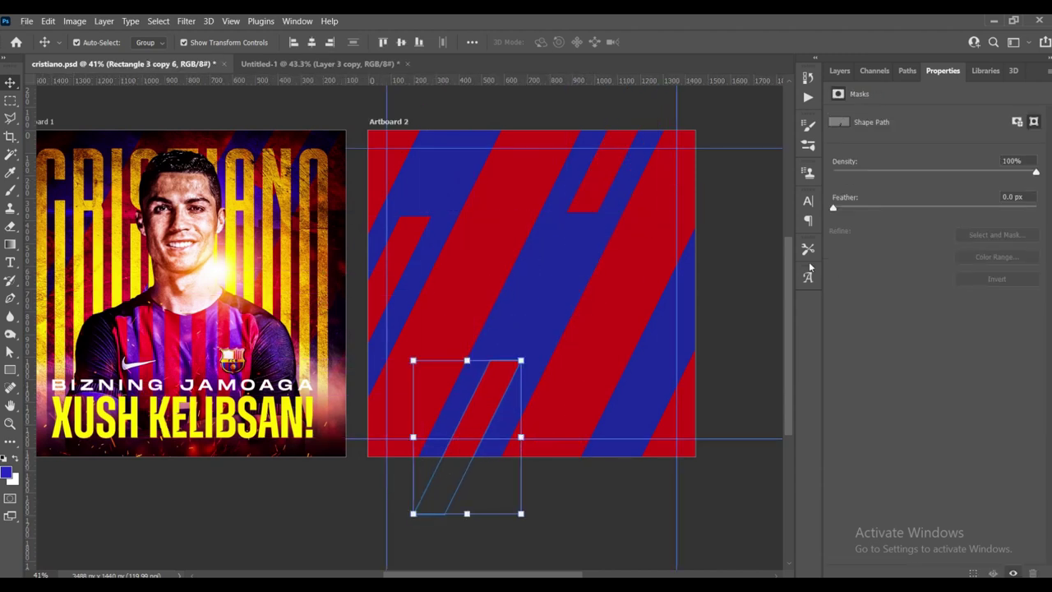
{"action": "key", "text": "ctrl+z"}
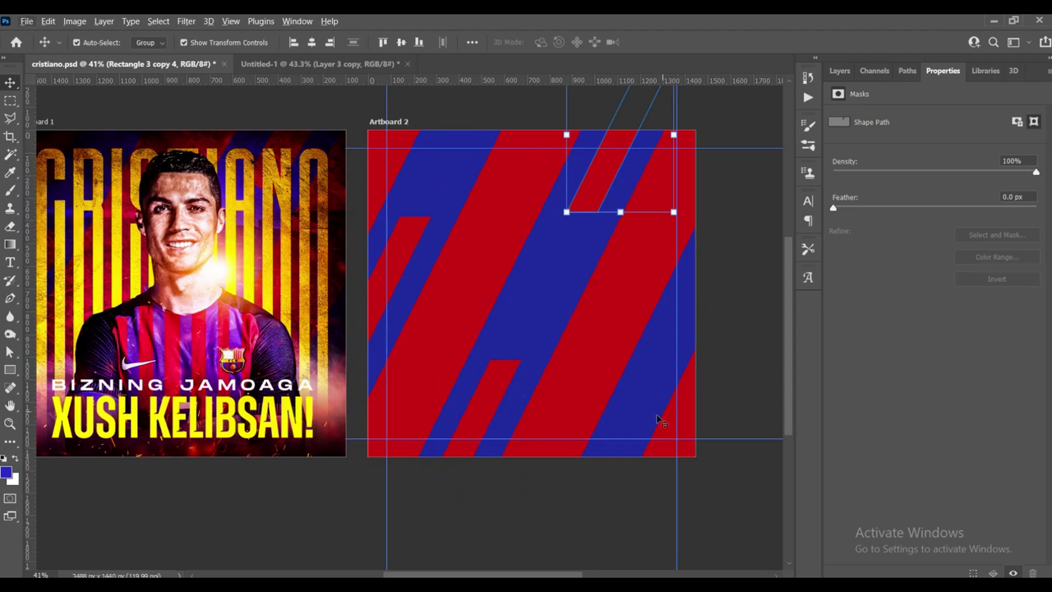
{"action": "scroll", "coordinate": [657, 419], "scroll_direction": "down", "scroll_amount": 1}
{"action": "scroll", "coordinate": [594, 345], "scroll_direction": "down", "scroll_amount": 1}
{"action": "left_click", "coordinate": [702, 313]}
{"action": "left_click_drag", "start_coordinate": [702, 313], "coordinate": [667, 334]}
{"action": "scroll", "coordinate": [668, 334], "scroll_direction": "up", "scroll_amount": 1}
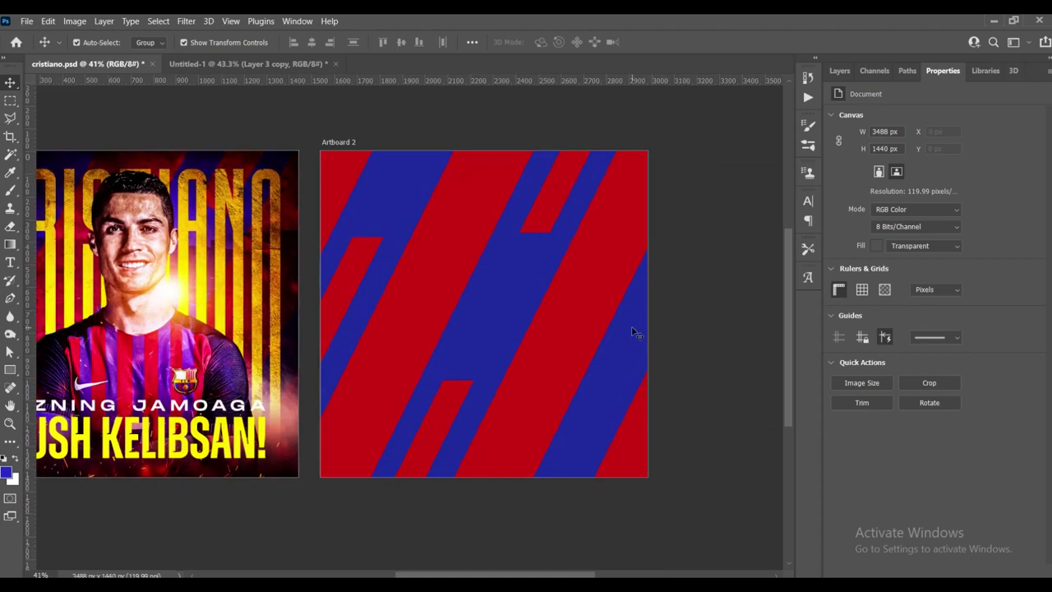
{"action": "left_click", "coordinate": [386, 539]}
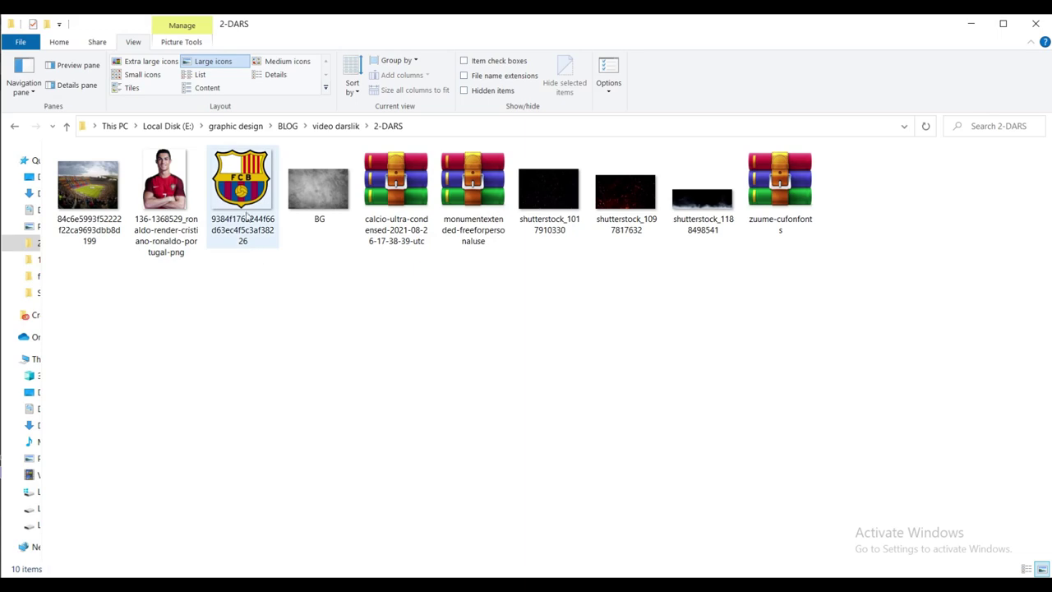
- Drag the stadium JPG from the 2-DARS folder onto Artboard 2
{"action": "mouse_move", "coordinate": [106, 205]}
{"action": "left_mouse_down"}
{"action": "mouse_move", "coordinate": [257, 385]}
{"action": "mouse_move", "coordinate": [498, 367]}
{"action": "left_mouse_up"}
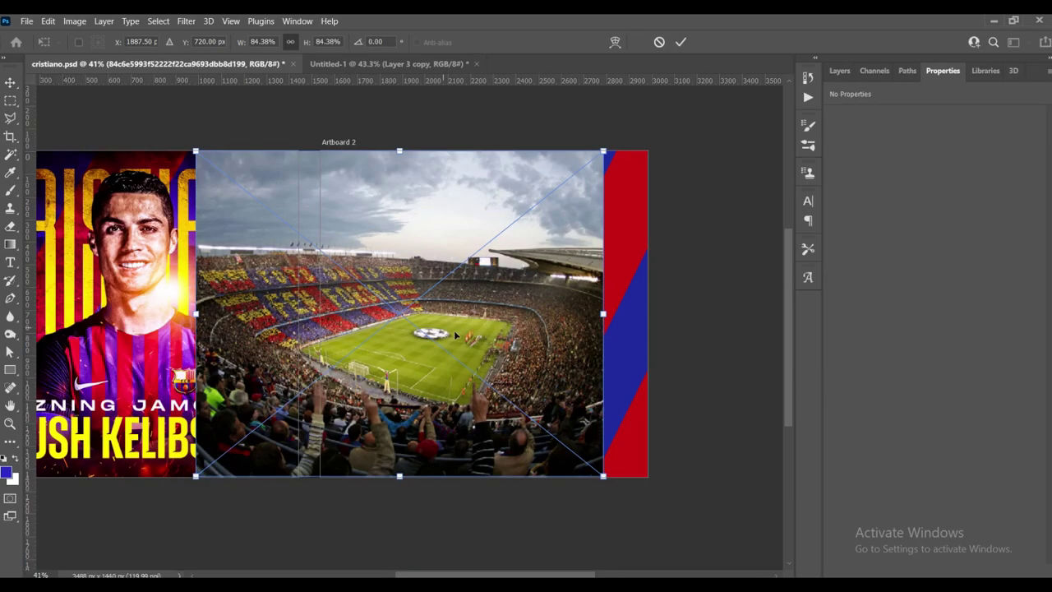
- Slide the stadium photo over Artboard 2 and commit it as a 1800 × 1440 px smart object
{"action": "left_click_drag", "start_coordinate": [443, 331], "coordinate": [536, 341]}
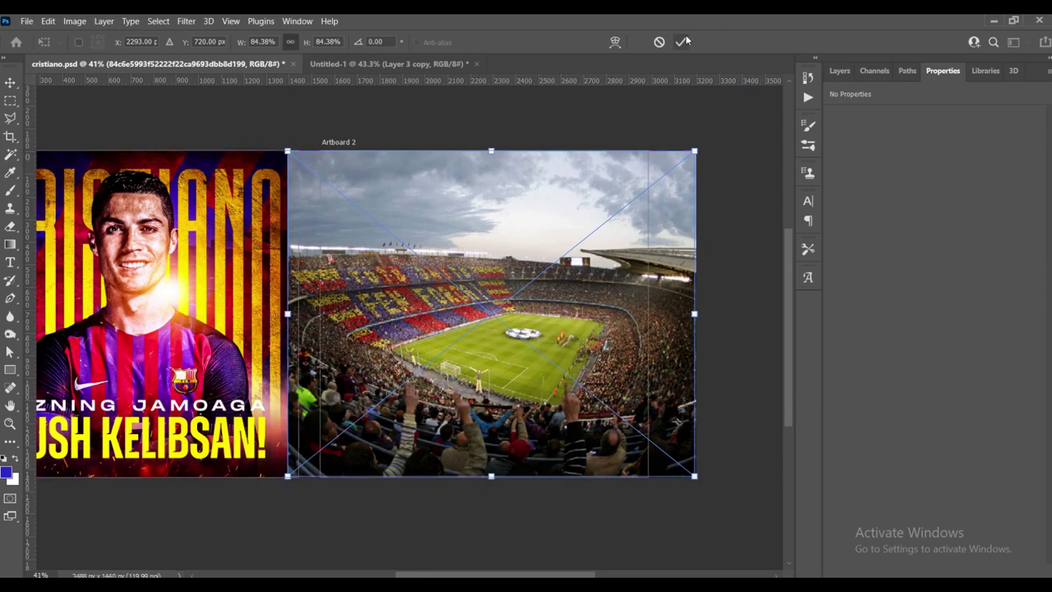
{"action": "left_click", "coordinate": [682, 41]}
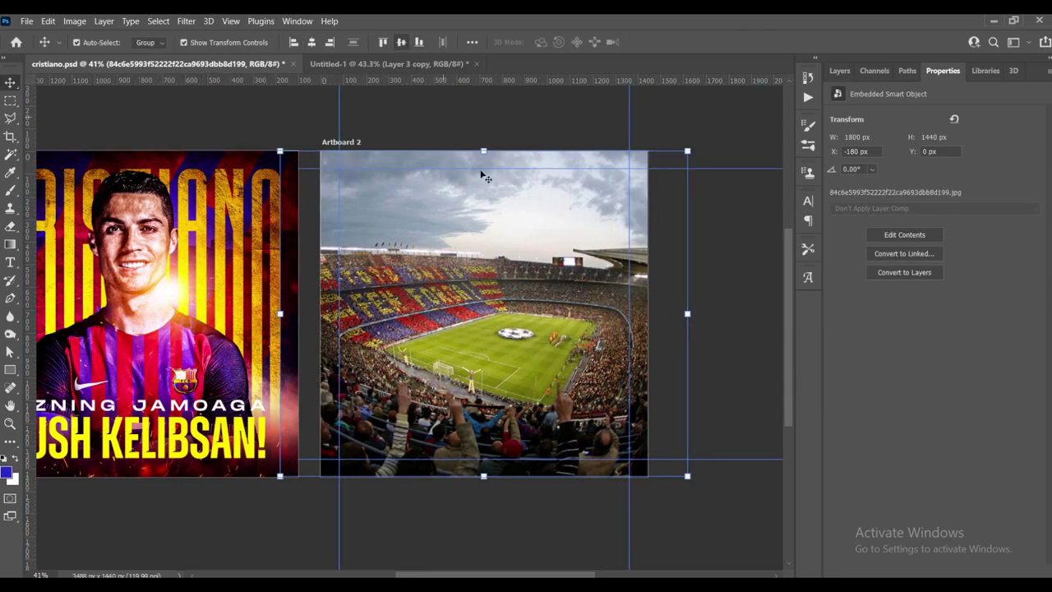
{"action": "left_click", "coordinate": [839, 71]}
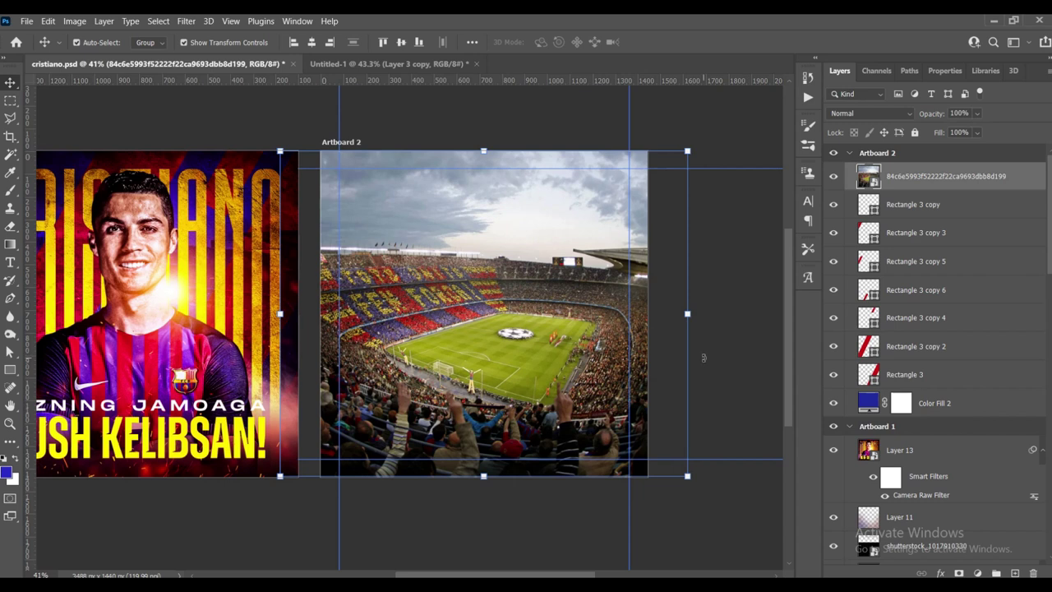
{"action": "left_click", "coordinate": [186, 20]}
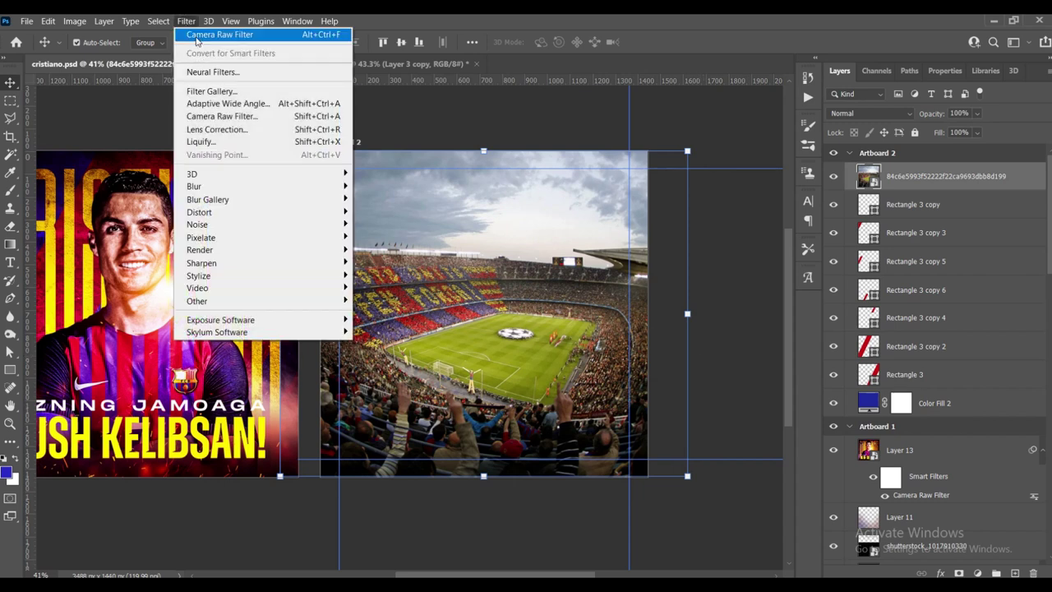
- In Camera Raw, make the stadium photo black and white with Clarity +40 and Texture +10
{"action": "left_click", "coordinate": [197, 35]}
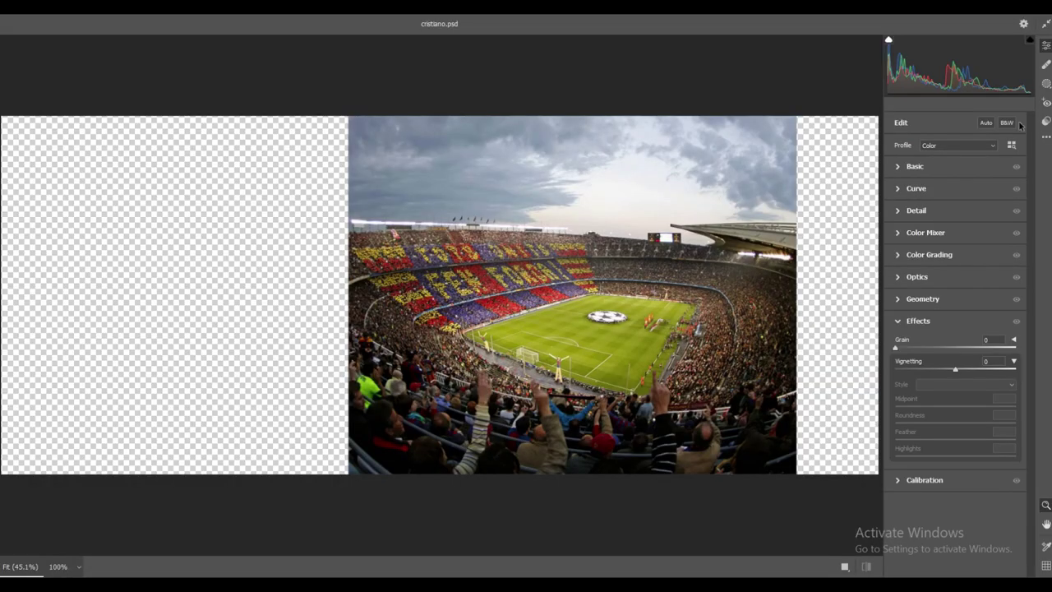
{"action": "left_click", "coordinate": [1004, 125]}
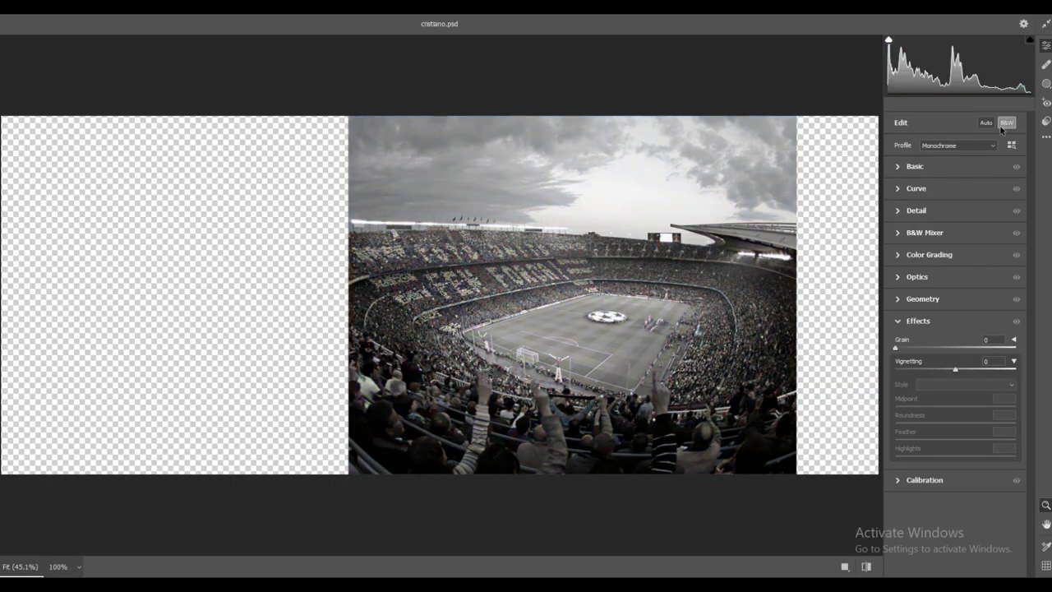
{"action": "left_click", "coordinate": [907, 168]}
{"action": "left_click_drag", "start_coordinate": [955, 378], "coordinate": [971, 383]}
{"action": "left_click", "coordinate": [1004, 373]}
{"action": "type", "text": "40"}
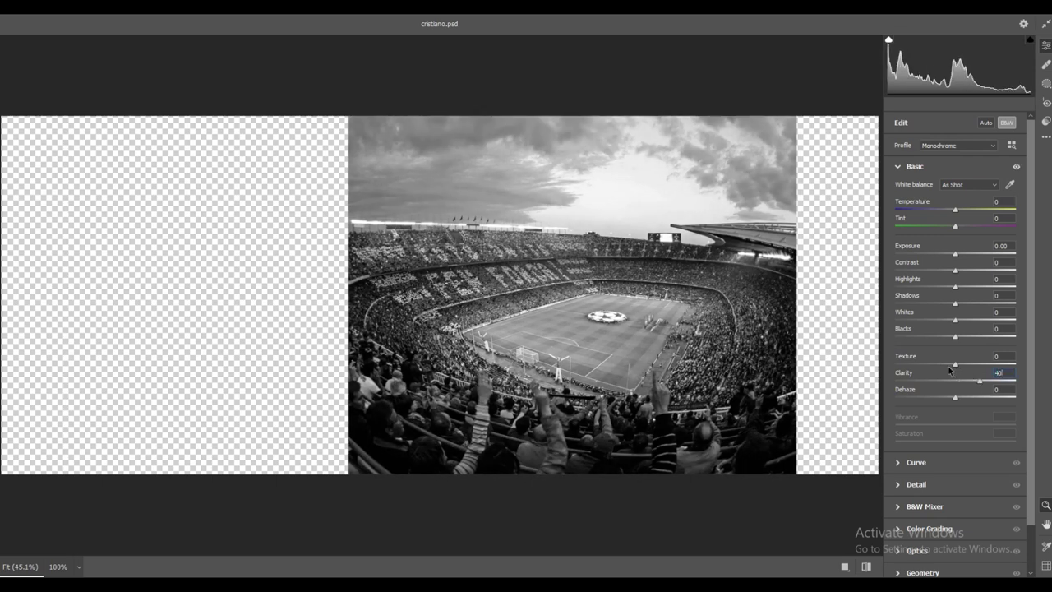
{"action": "left_click", "coordinate": [1003, 357]}
{"action": "type", "text": "100"}
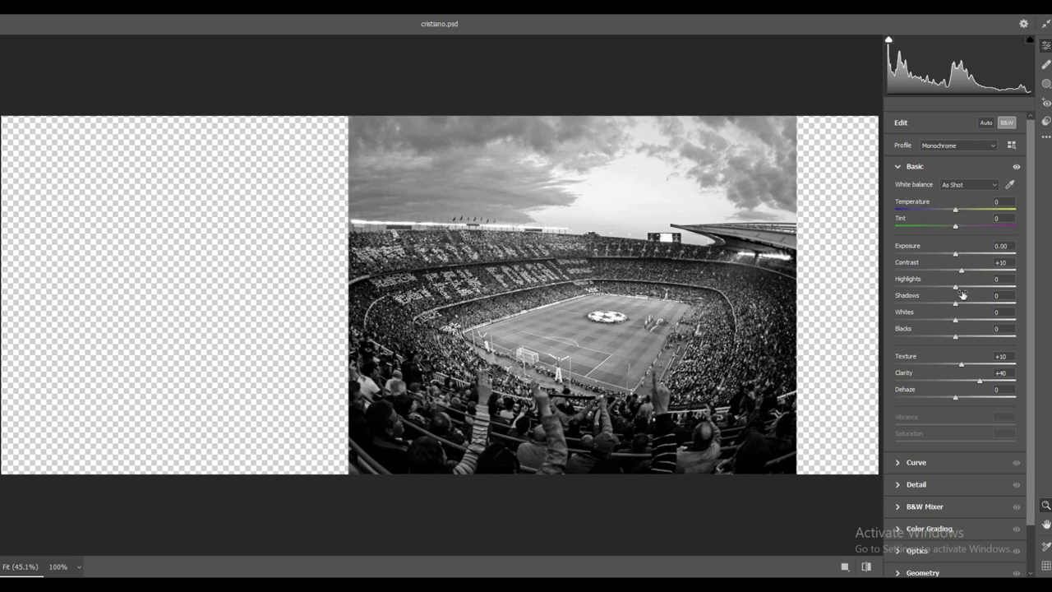
- Set Shadows −18 and Highlights +11, compare against the original, and apply the filter
{"action": "left_click_drag", "start_coordinate": [956, 305], "coordinate": [943, 305]}
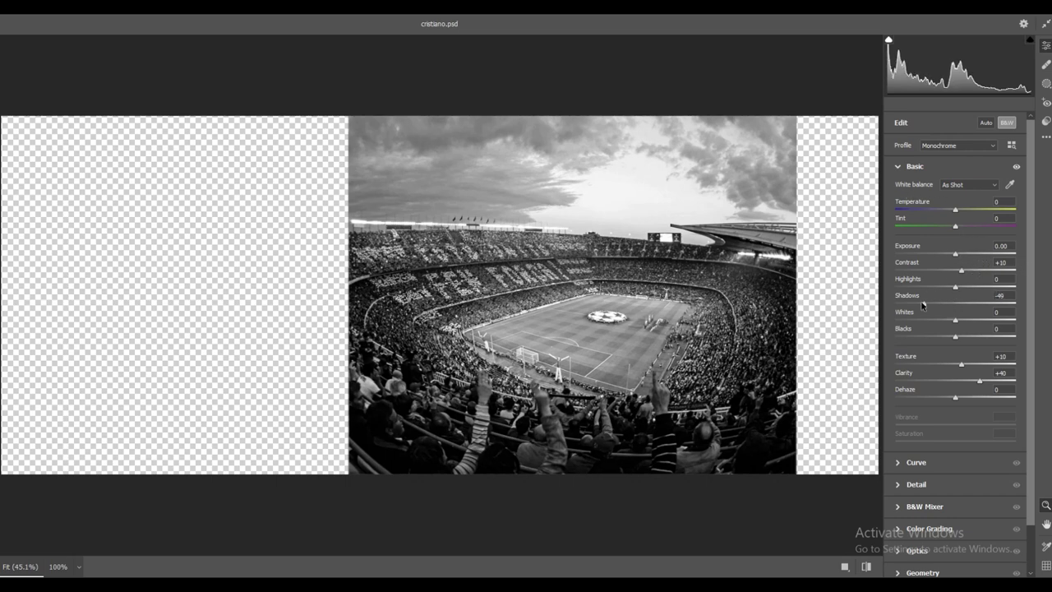
{"action": "left_click", "coordinate": [964, 286]}
{"action": "left_click_drag", "start_coordinate": [963, 286], "coordinate": [962, 287]}
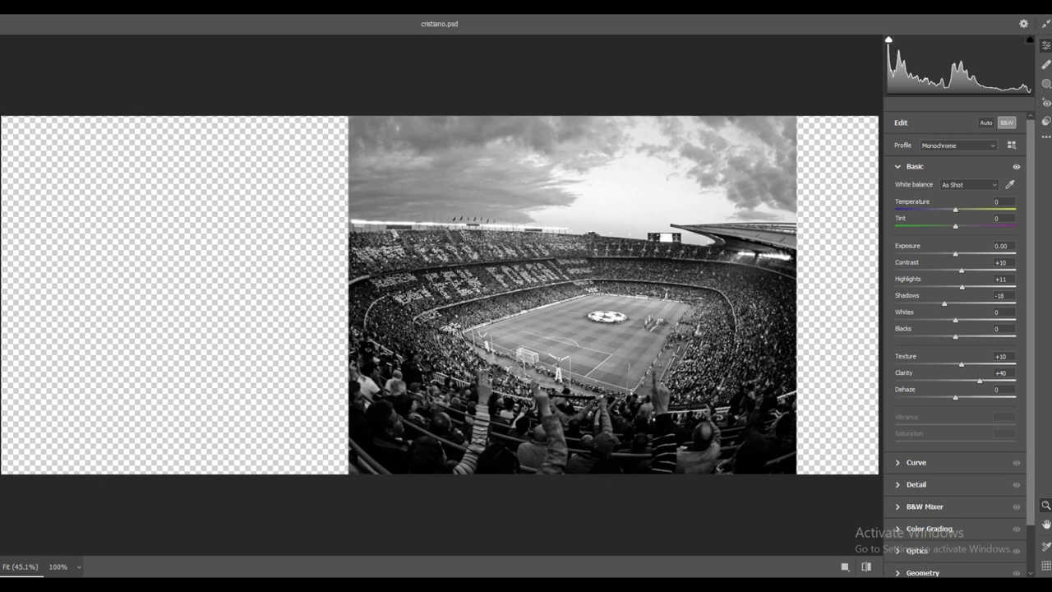
{"action": "left_click", "coordinate": [867, 566]}
{"action": "left_click", "coordinate": [867, 566]}
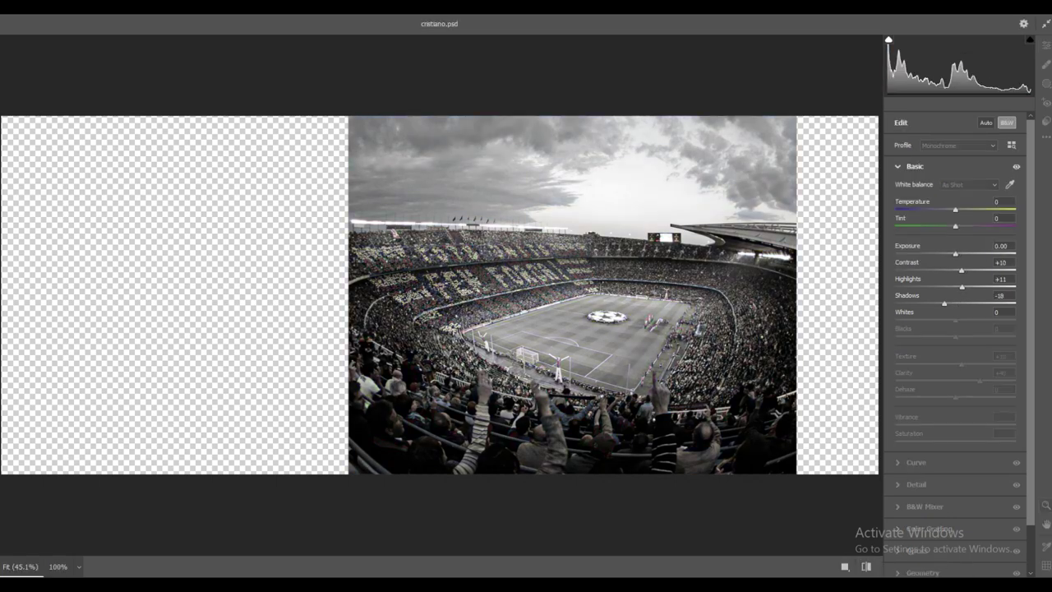
{"action": "key", "text": "Return"}
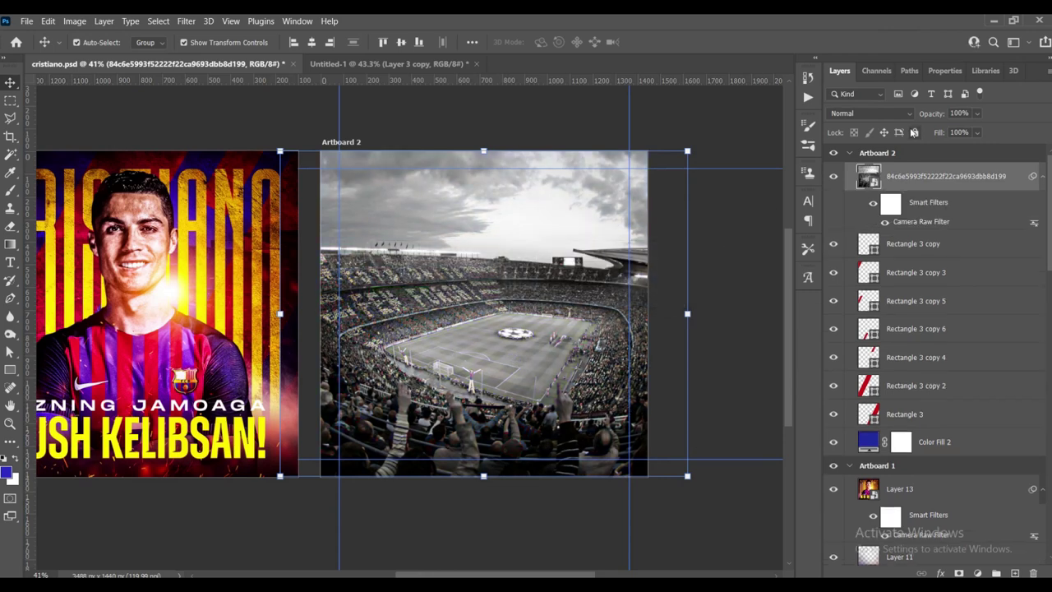
- Set the stadium layer to Multiply, duplicate it, and switch the copy to Overlay
{"action": "left_click", "coordinate": [870, 114]}
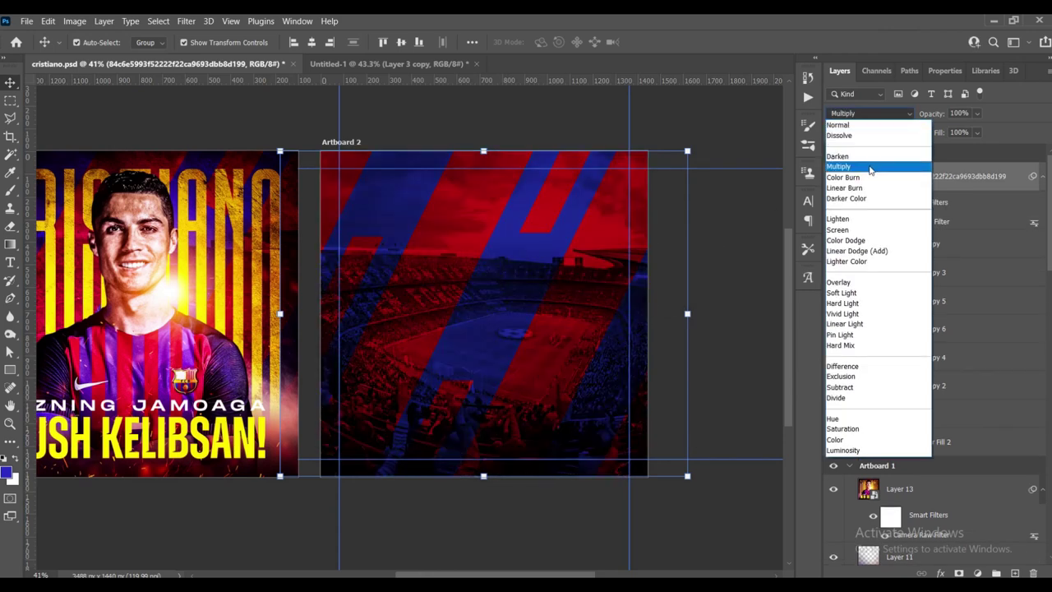
{"action": "left_click", "coordinate": [871, 168]}
{"action": "left_click", "coordinate": [728, 198]}
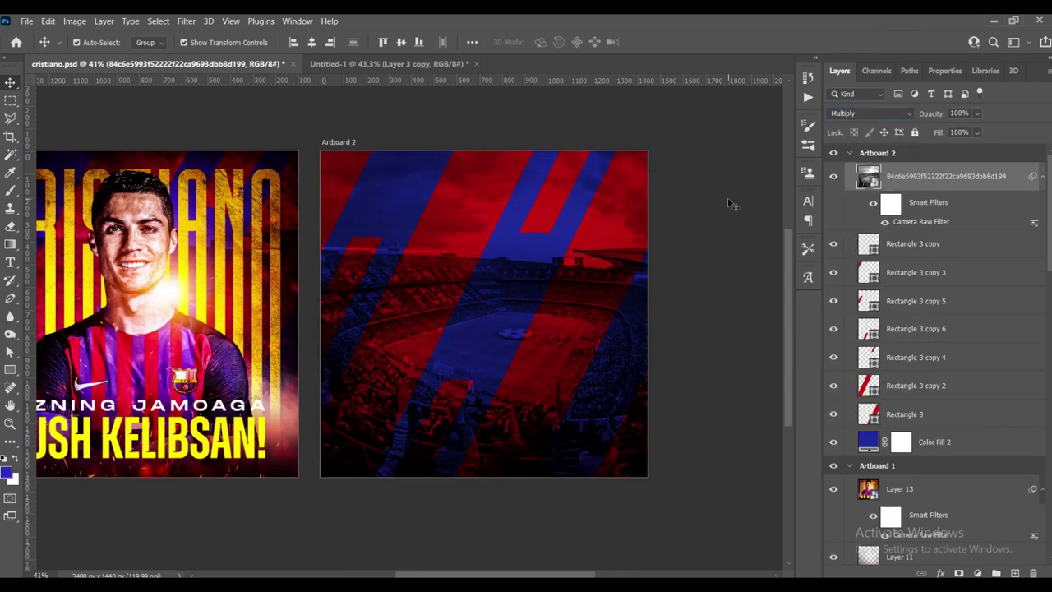
{"action": "left_click", "coordinate": [1016, 177]}
{"action": "key", "text": "ctrl+j"}
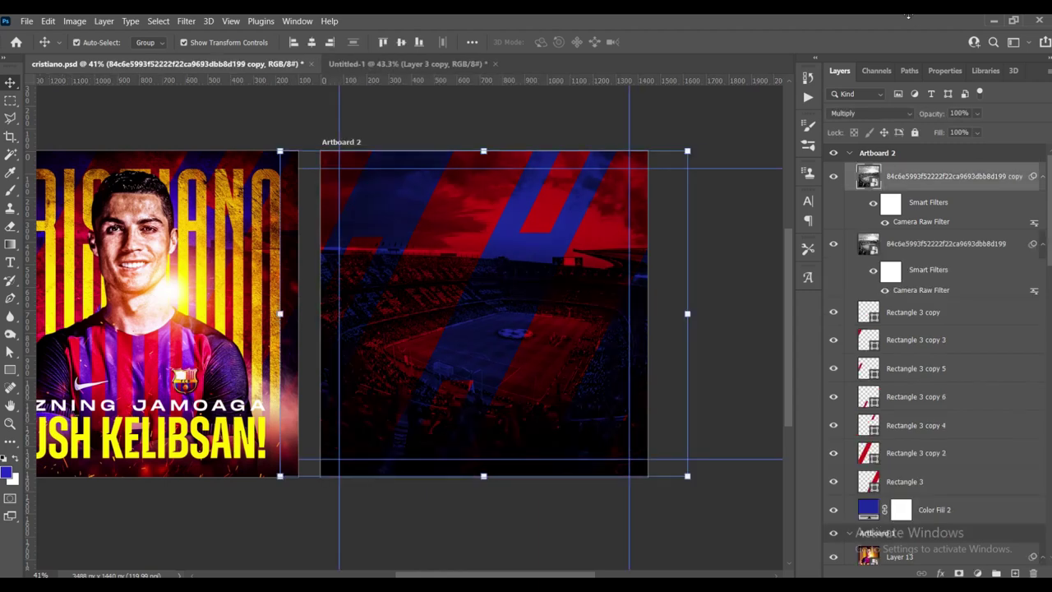
{"action": "left_click", "coordinate": [870, 114]}
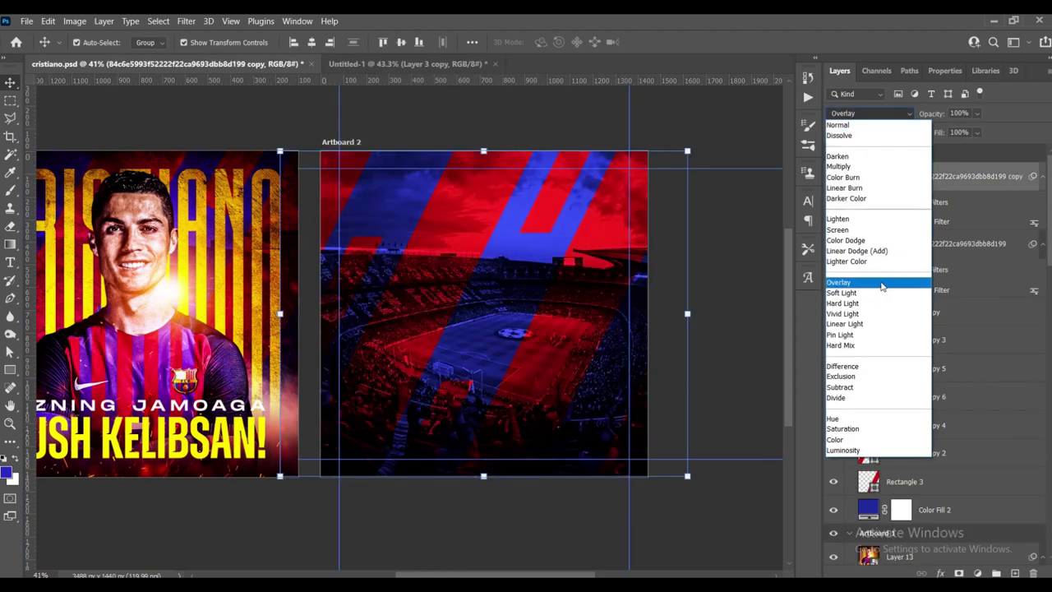
{"action": "left_click", "coordinate": [855, 279]}
- Lower the original stadium layer's opacity to 50%
{"action": "left_click", "coordinate": [970, 247]}
{"action": "key", "text": "5"}
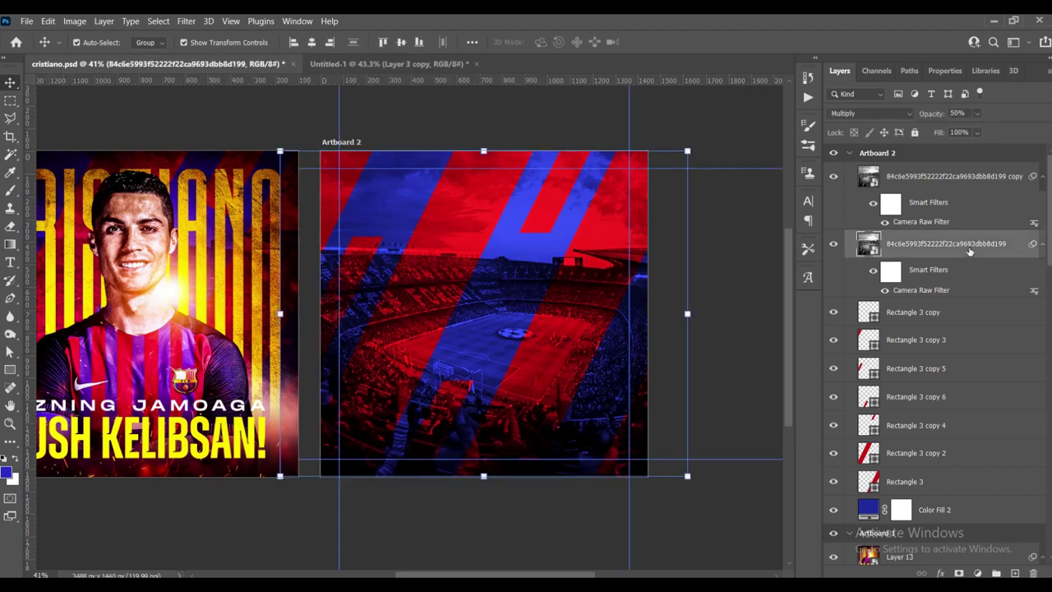
{"action": "left_click", "coordinate": [952, 179]}
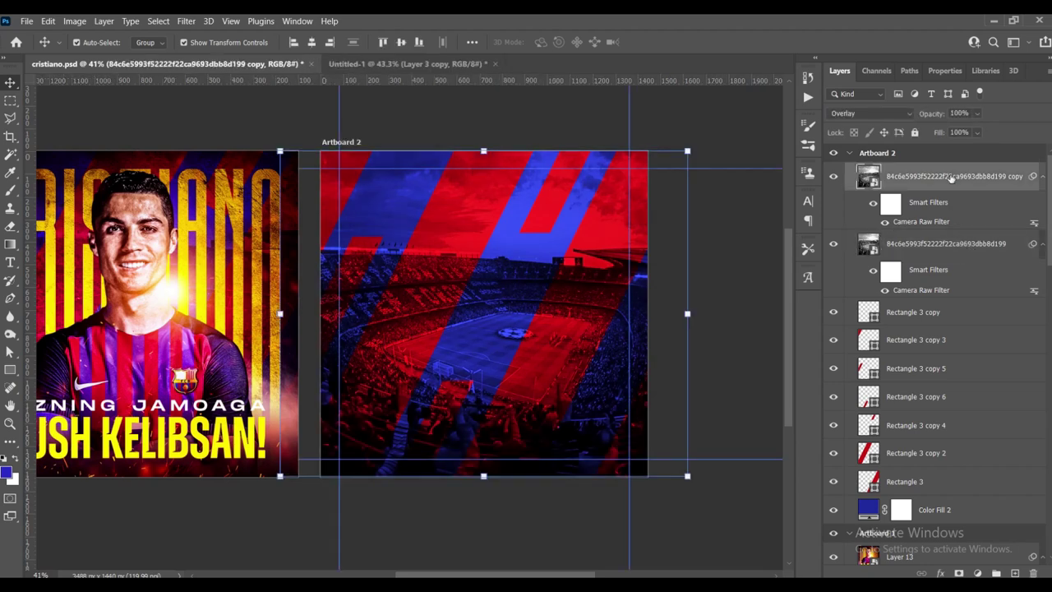
{"action": "left_click", "coordinate": [755, 221]}
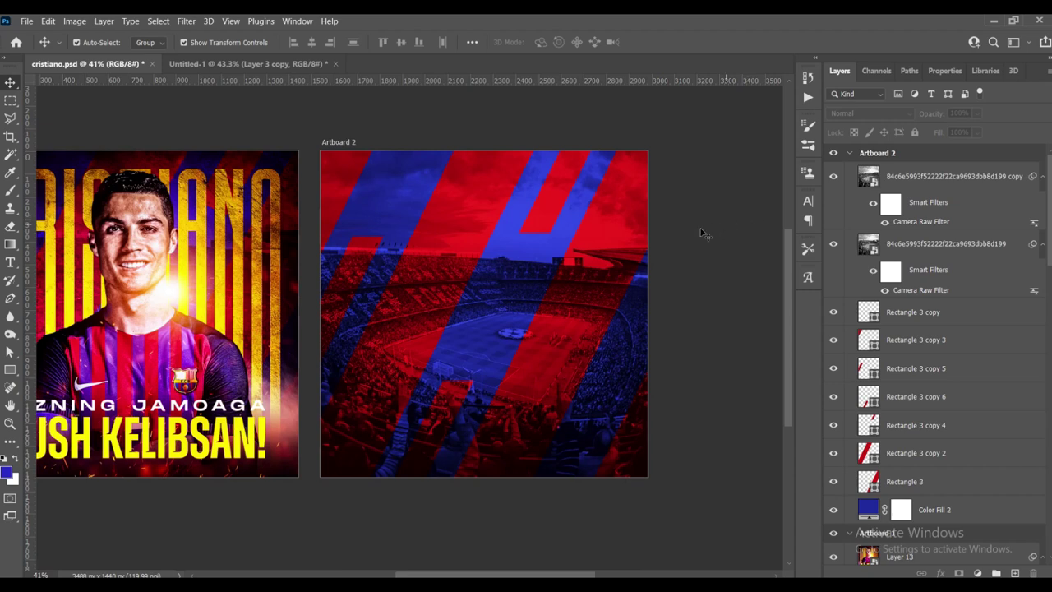
{"action": "left_click", "coordinate": [970, 245]}
{"action": "left_click", "coordinate": [978, 177]}
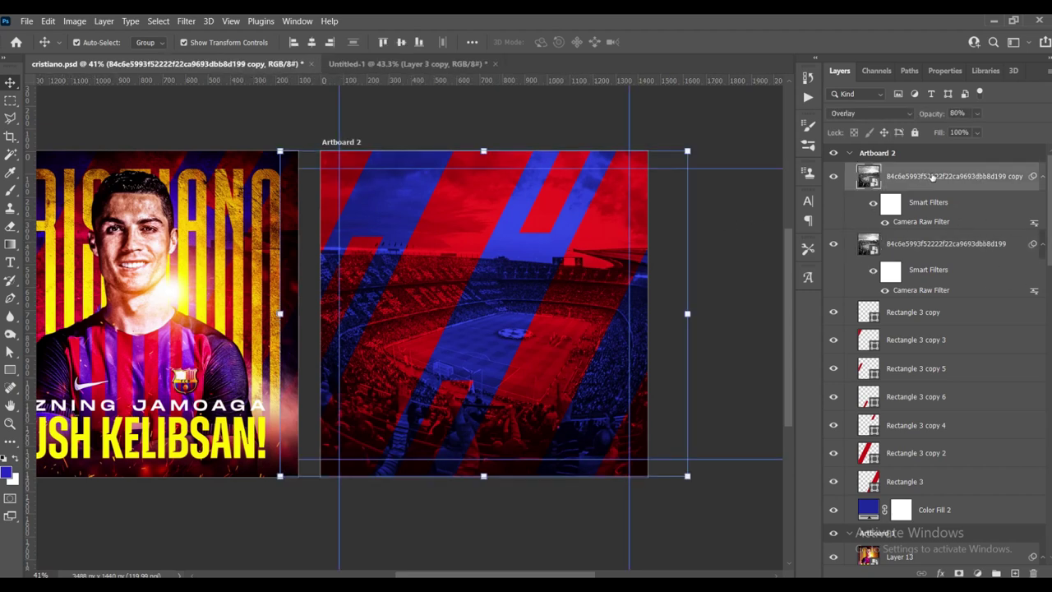
{"action": "left_click", "coordinate": [761, 294]}
{"action": "left_click_drag", "start_coordinate": [458, 265], "coordinate": [512, 271]}
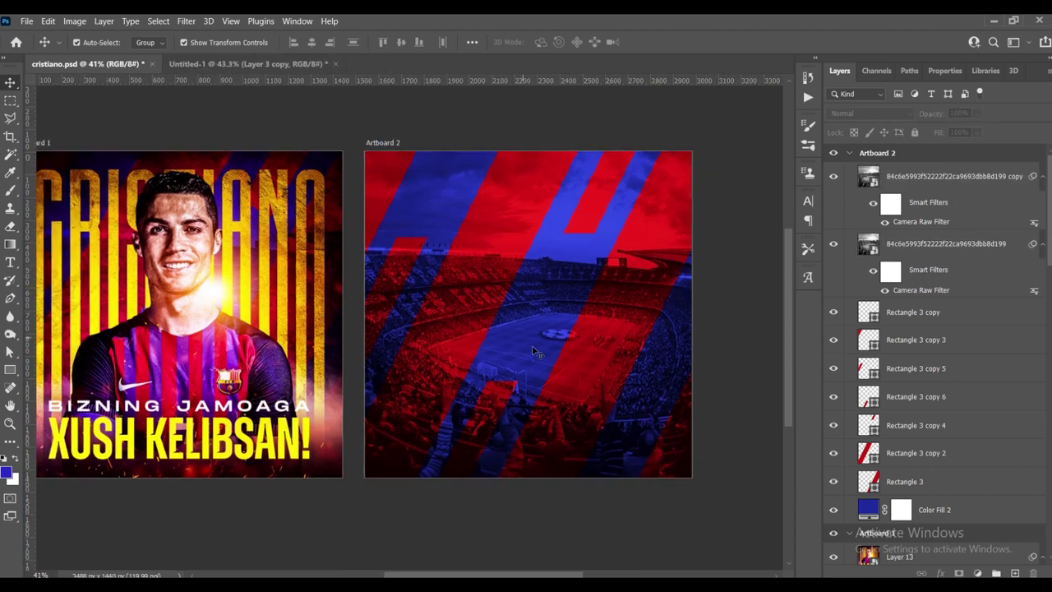
- Select all the Artboard 2 layers, including the stadium photos and blue fill, and lock them
{"action": "left_click", "coordinate": [939, 245]}
{"action": "left_click", "coordinate": [932, 481]}
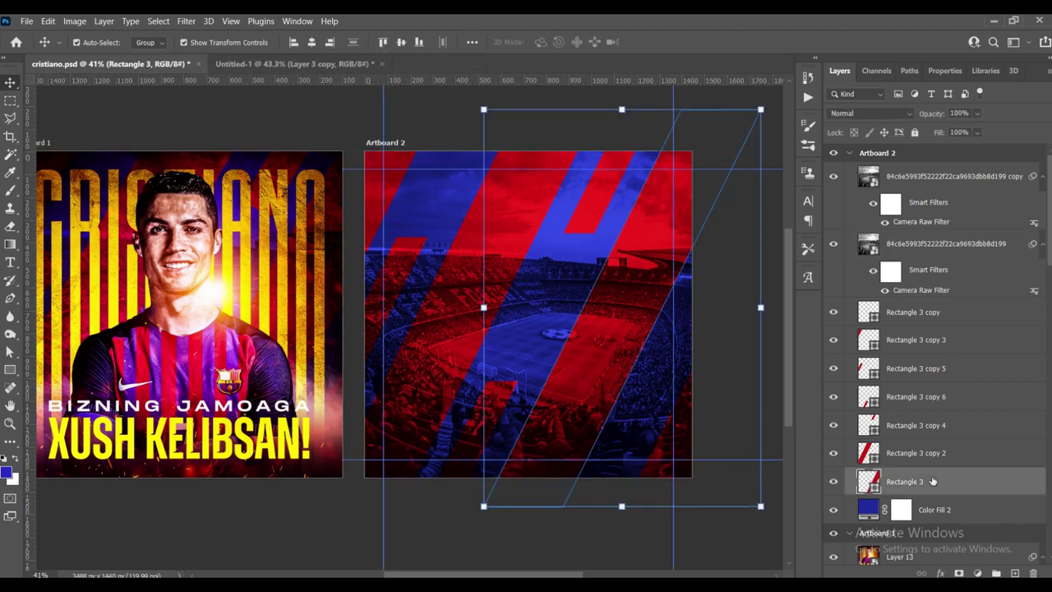
{"action": "left_click", "coordinate": [962, 513]}
{"action": "left_click", "coordinate": [926, 183], "text": "shift"}
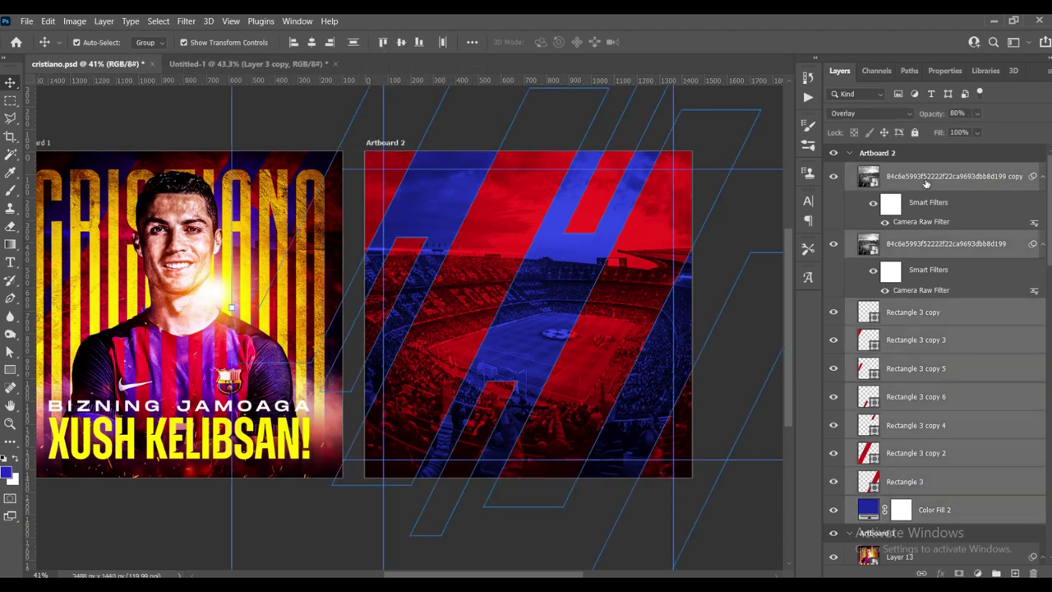
{"action": "left_click", "coordinate": [914, 133]}
{"action": "left_click", "coordinate": [536, 296]}
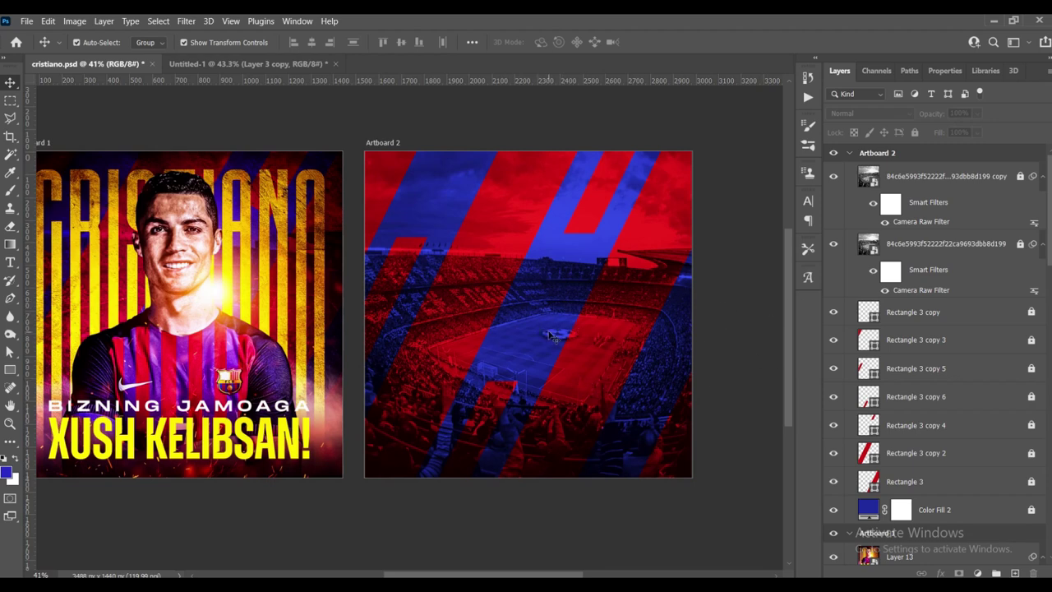
- Unlock the five stripe Rectangle layers and set them to 80% opacity
{"action": "left_click", "coordinate": [1031, 368]}
{"action": "left_click", "coordinate": [1032, 396]}
{"action": "left_click", "coordinate": [1032, 425]}
{"action": "left_click", "coordinate": [1032, 453]}
{"action": "left_click", "coordinate": [1031, 481]}
{"action": "left_click", "coordinate": [1013, 492]}
{"action": "left_click", "coordinate": [1003, 312], "text": "shift"}
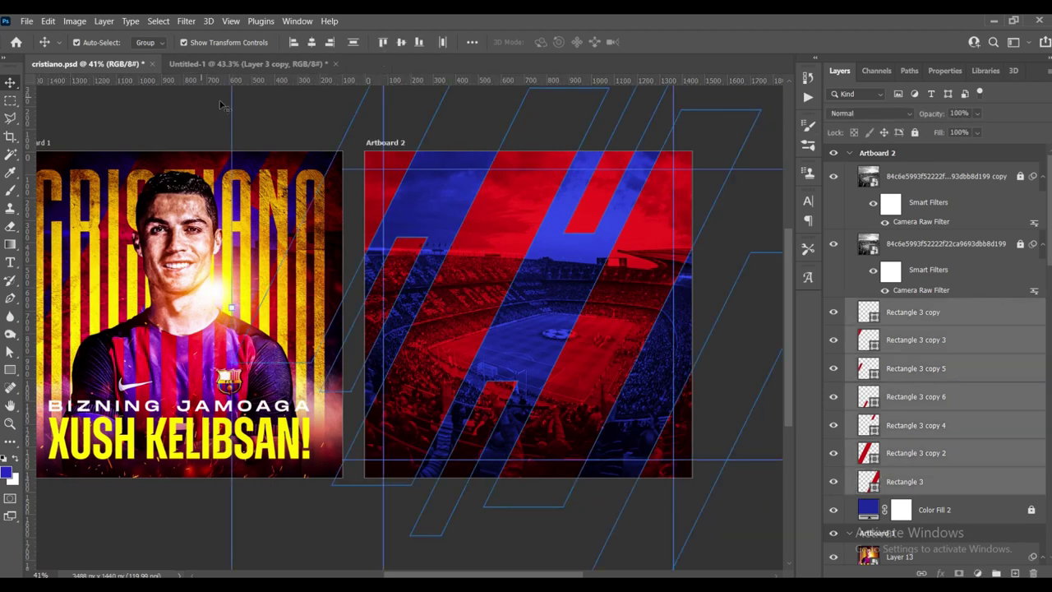
{"action": "key", "text": "8"}
{"action": "left_click", "coordinate": [461, 112]}
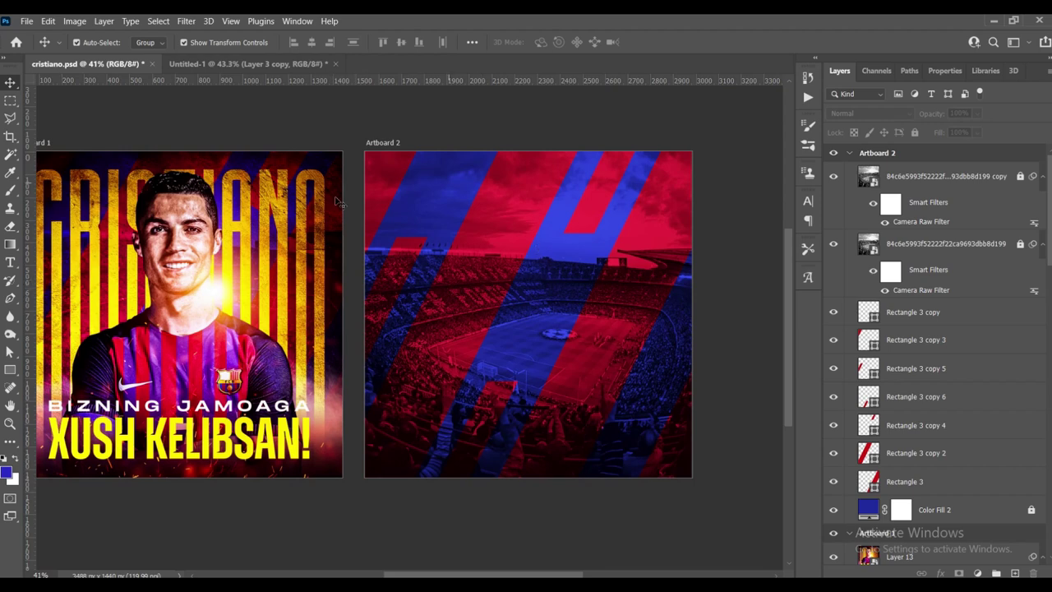
- Drag the grey BG texture from the 2-DARS folder onto Artboard 2
{"action": "left_click_drag", "start_coordinate": [534, 245], "coordinate": [556, 239]}
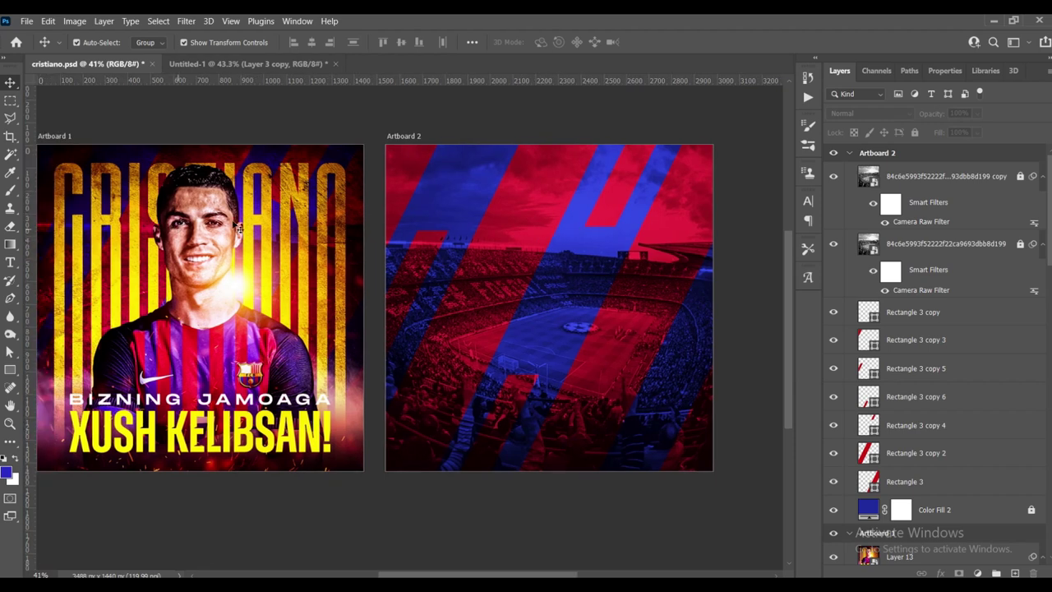
{"action": "left_click_drag", "start_coordinate": [421, 223], "coordinate": [372, 227]}
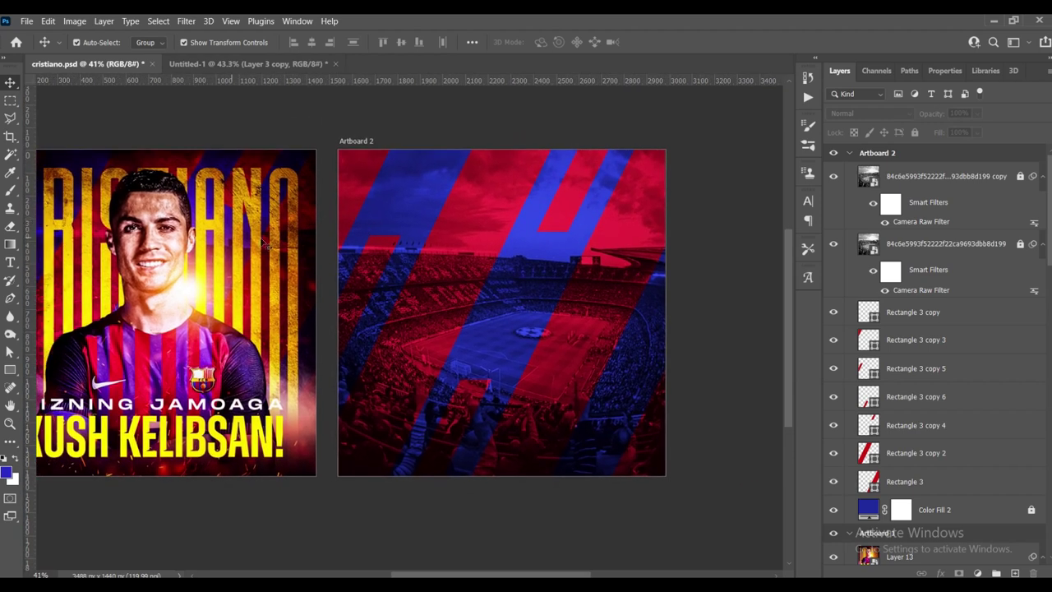
{"action": "left_click_drag", "start_coordinate": [278, 243], "coordinate": [267, 240]}
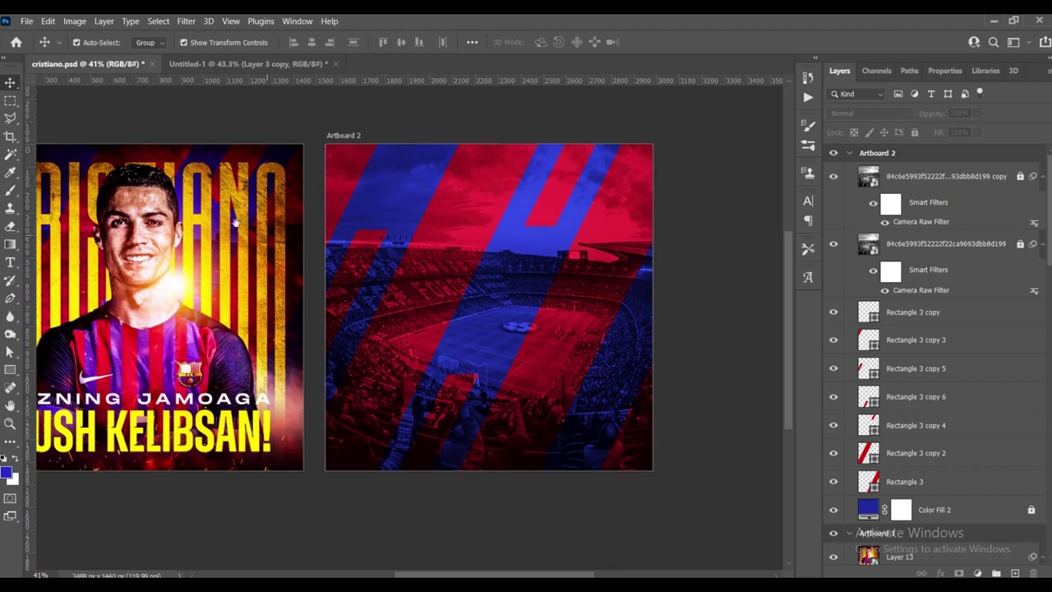
{"action": "scroll", "coordinate": [379, 230], "scroll_direction": "up", "scroll_amount": 1}
{"action": "left_click_drag", "start_coordinate": [411, 265], "coordinate": [382, 260]}
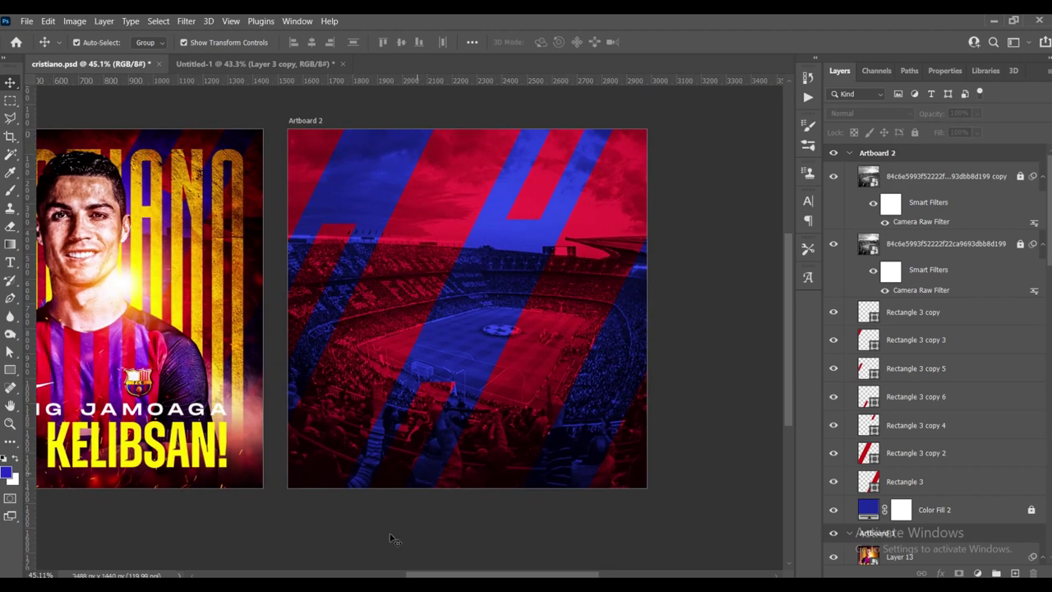
{"action": "left_click", "coordinate": [375, 573]}
{"action": "mouse_move", "coordinate": [319, 187]}
{"action": "left_mouse_down"}
{"action": "mouse_move", "coordinate": [362, 567]}
{"action": "mouse_move", "coordinate": [508, 311]}
{"action": "mouse_move", "coordinate": [532, 310]}
{"action": "left_mouse_up"}
- Commit the BG texture, align it to the artboard, and set its blend mode to Linear Burn
{"action": "key", "text": "Return"}
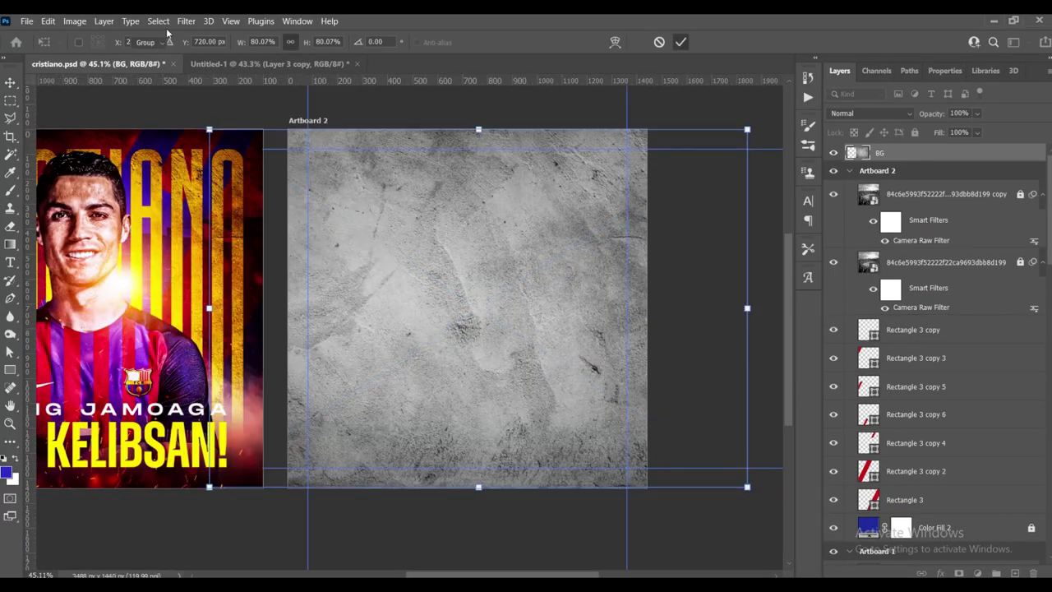
{"action": "left_click", "coordinate": [310, 43]}
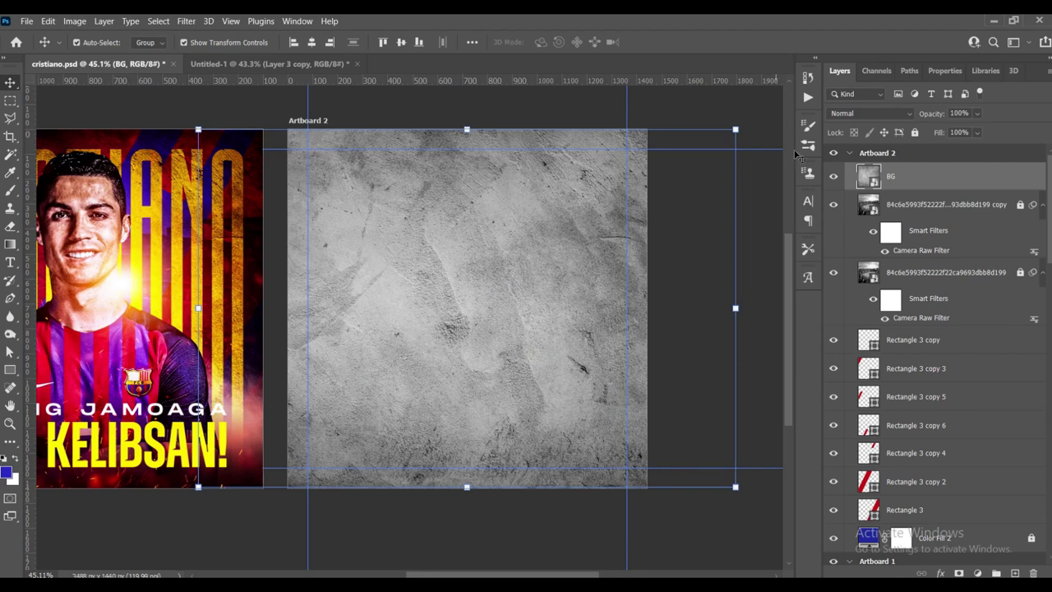
{"action": "left_click", "coordinate": [855, 116]}
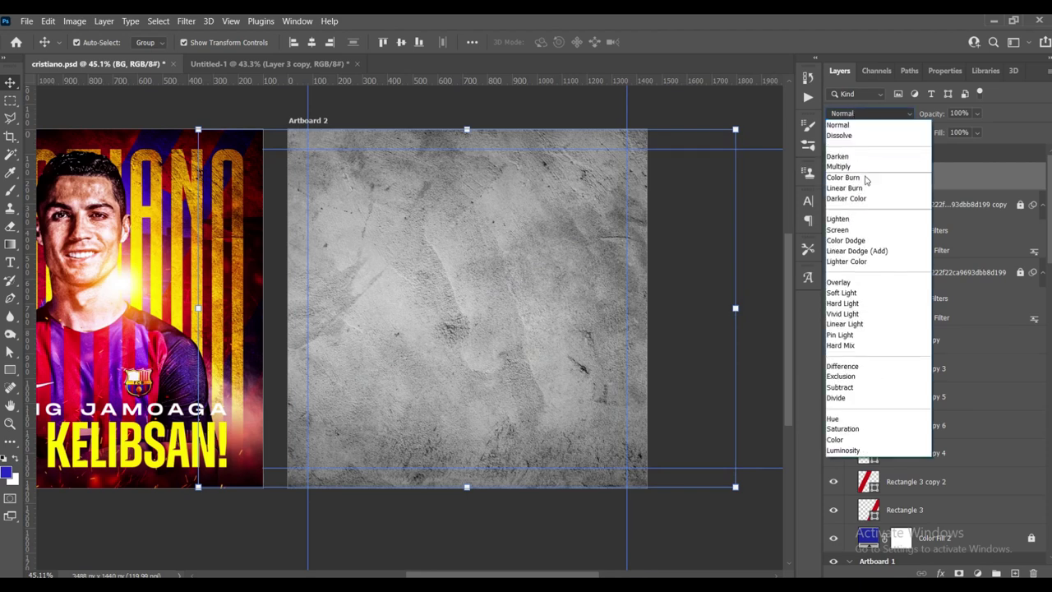
{"action": "left_click", "coordinate": [859, 188]}
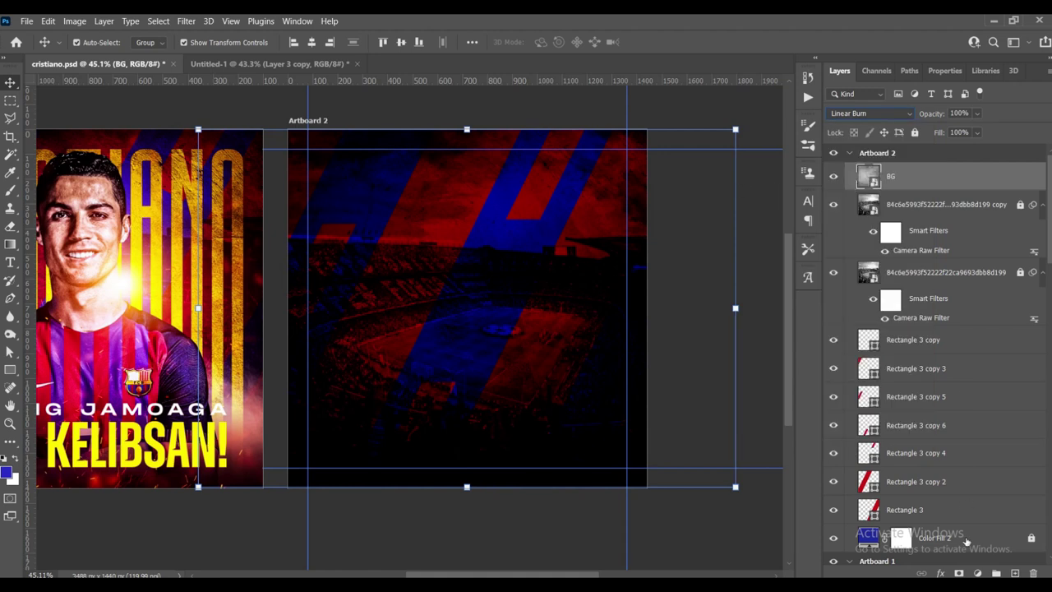
- Mask out the BG texture's centre with a 1600 px brush, then duplicate the layer as BG copy
{"action": "left_click", "coordinate": [977, 573]}
{"action": "key", "text": "b"}
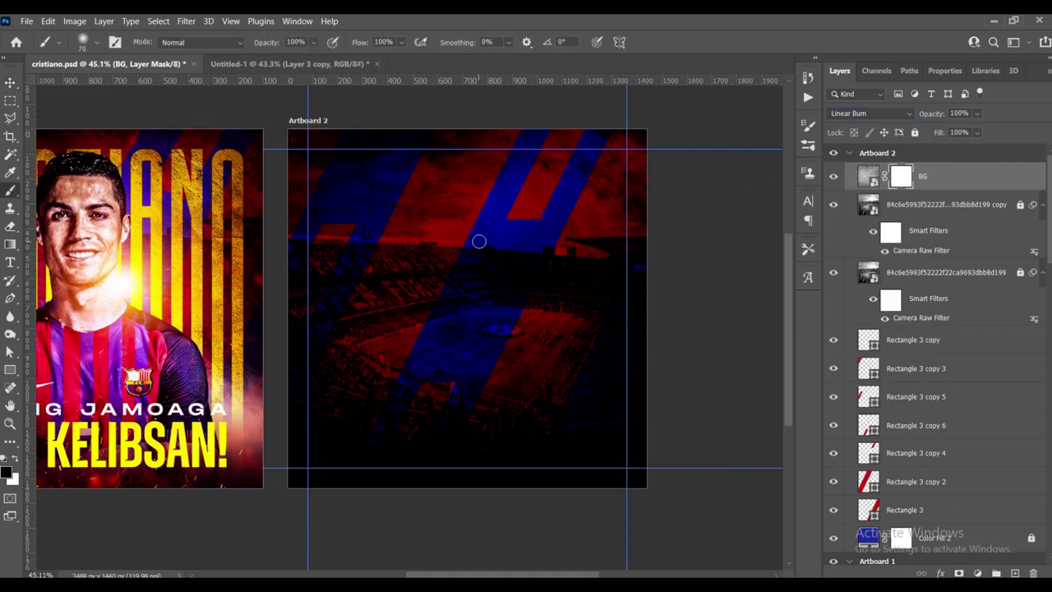
{"action": "key", "text": "bracketright"}
{"action": "key", "text": "bracketright"}
{"action": "key", "text": "bracketright"}
{"action": "key", "text": "bracketright"}
{"action": "key", "text": "bracketright"}
{"action": "key", "text": "bracketright"}
{"action": "key", "text": "bracketright"}
{"action": "key", "text": "bracketright"}
{"action": "key", "text": "bracketright"}
{"action": "key", "text": "bracketright"}
{"action": "key", "text": "bracketright"}
{"action": "key", "text": "bracketright"}
{"action": "key", "text": "bracketright"}
{"action": "key", "text": "bracketright"}
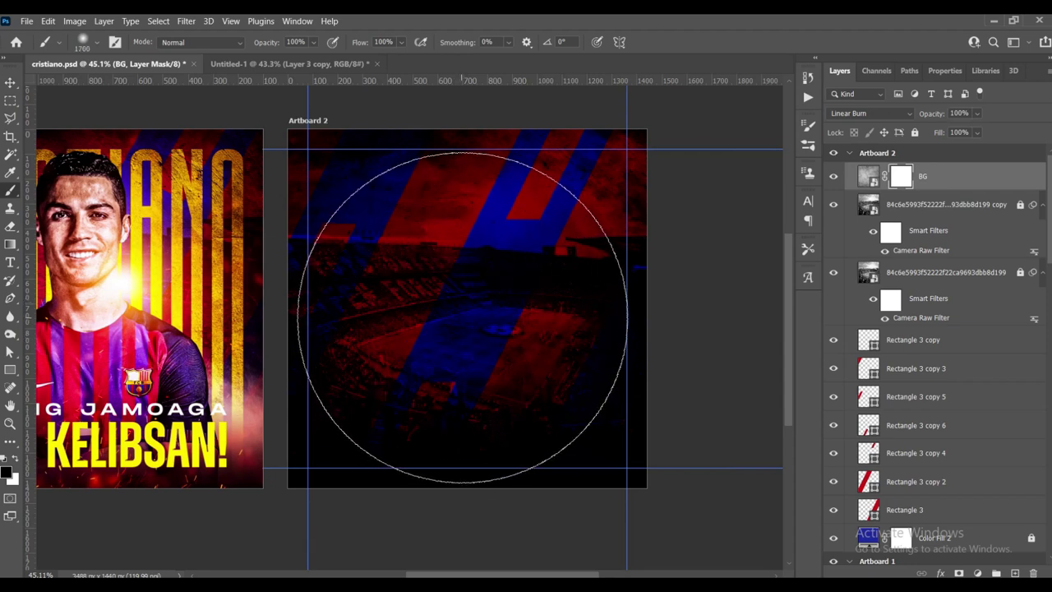
{"action": "key", "text": "bracketright"}
{"action": "key", "text": "bracketright"}
{"action": "key", "text": "bracketright"}
{"action": "key", "text": "bracketleft"}
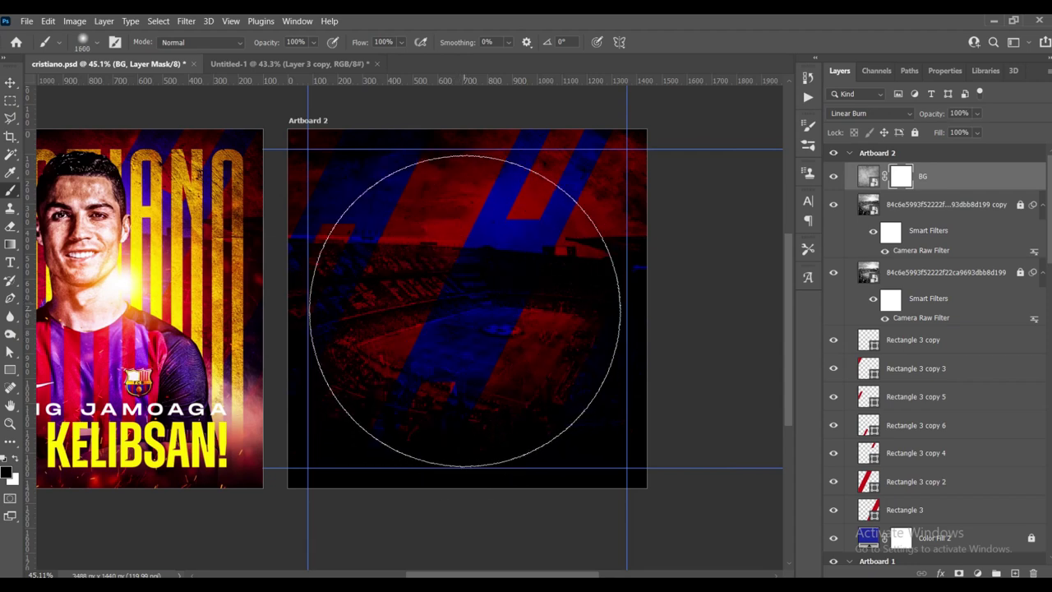
{"action": "mouse_move", "coordinate": [465, 310]}
{"action": "left_mouse_down"}
{"action": "mouse_move", "coordinate": [470, 333]}
{"action": "mouse_move", "coordinate": [540, 310]}
{"action": "left_mouse_up"}
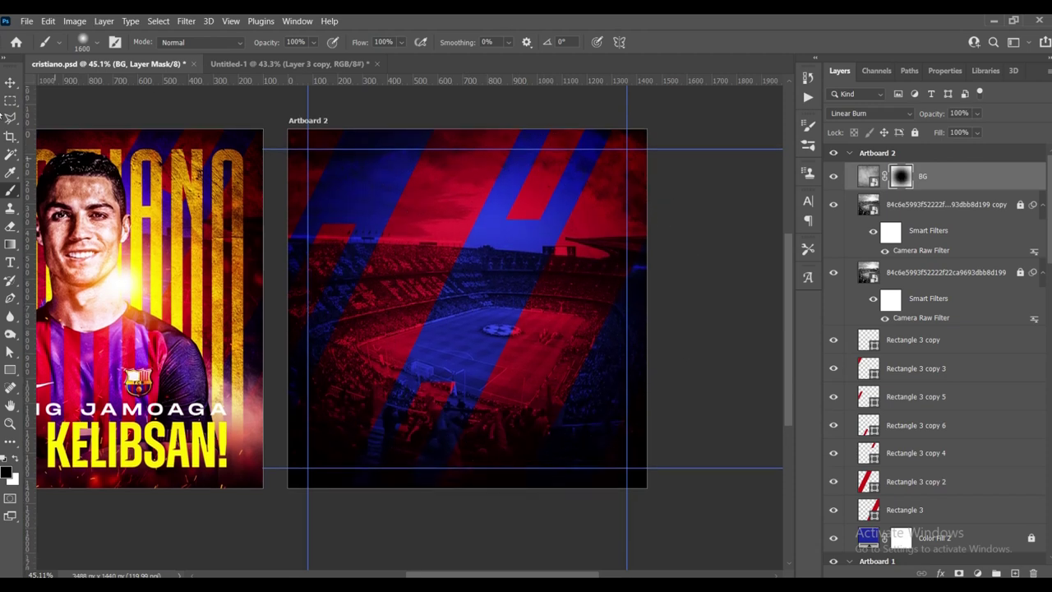
{"action": "left_click", "coordinate": [10, 83]}
{"action": "key", "text": "ctrl+j"}
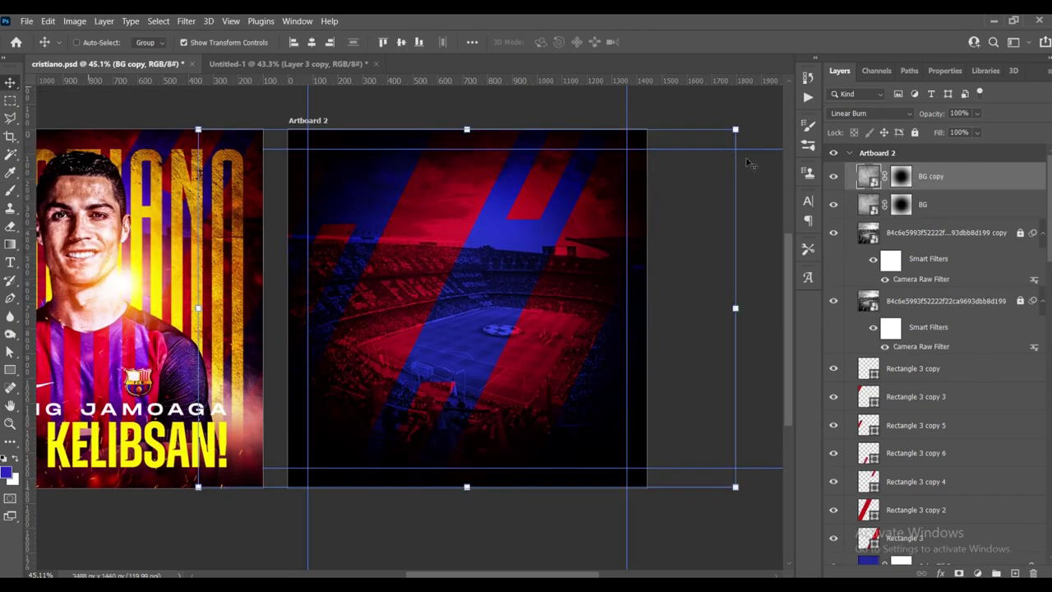
- Delete the BG copy layer's mask and switch BG copy to Overlay blending
{"action": "left_click", "coordinate": [900, 176], "text": "shift"}
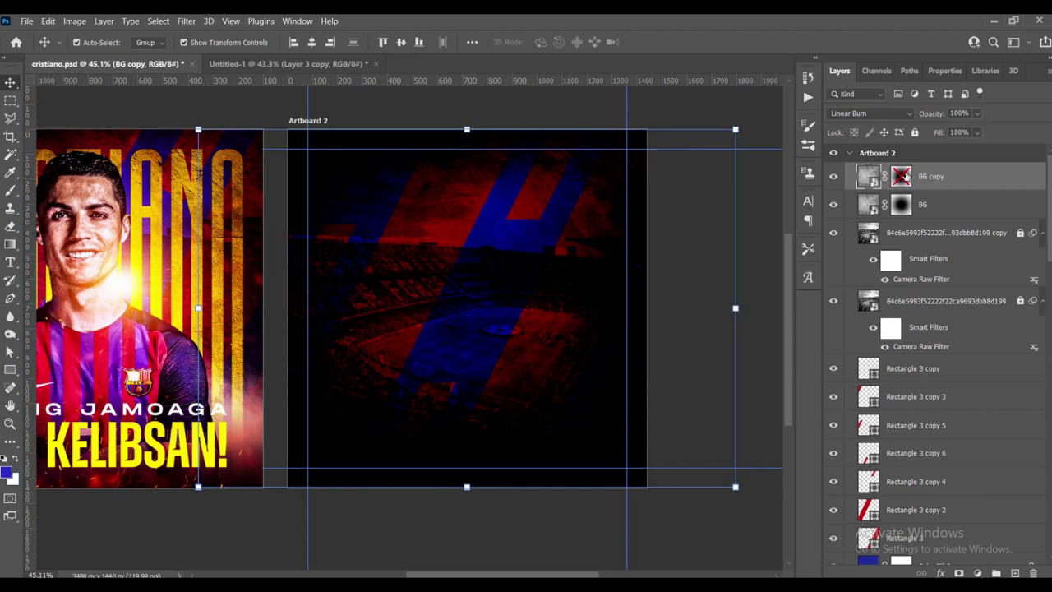
{"action": "left_click_drag", "start_coordinate": [904, 177], "coordinate": [1033, 573]}
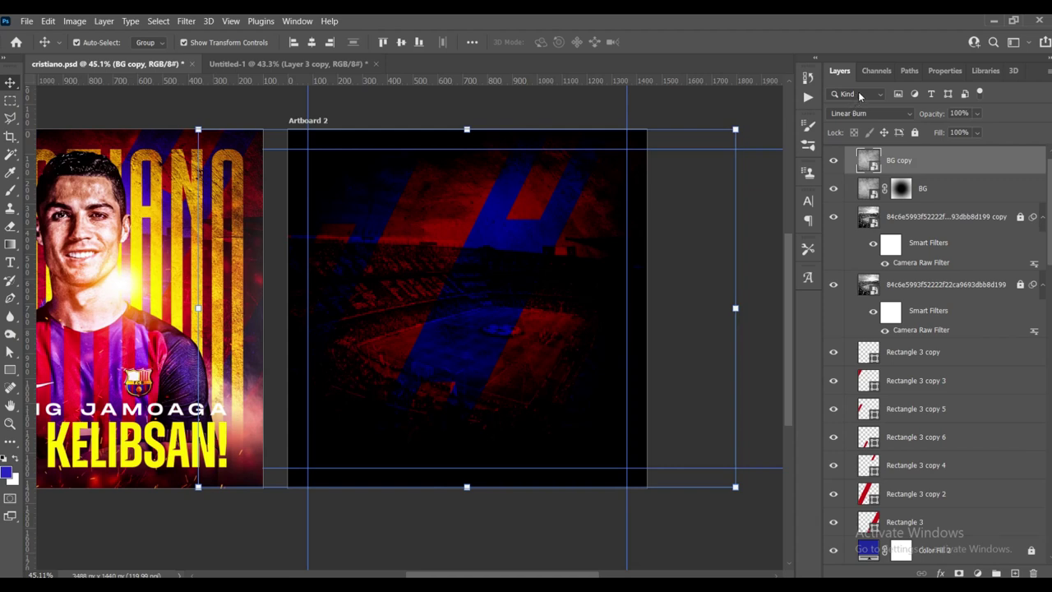
{"action": "left_click", "coordinate": [861, 115]}
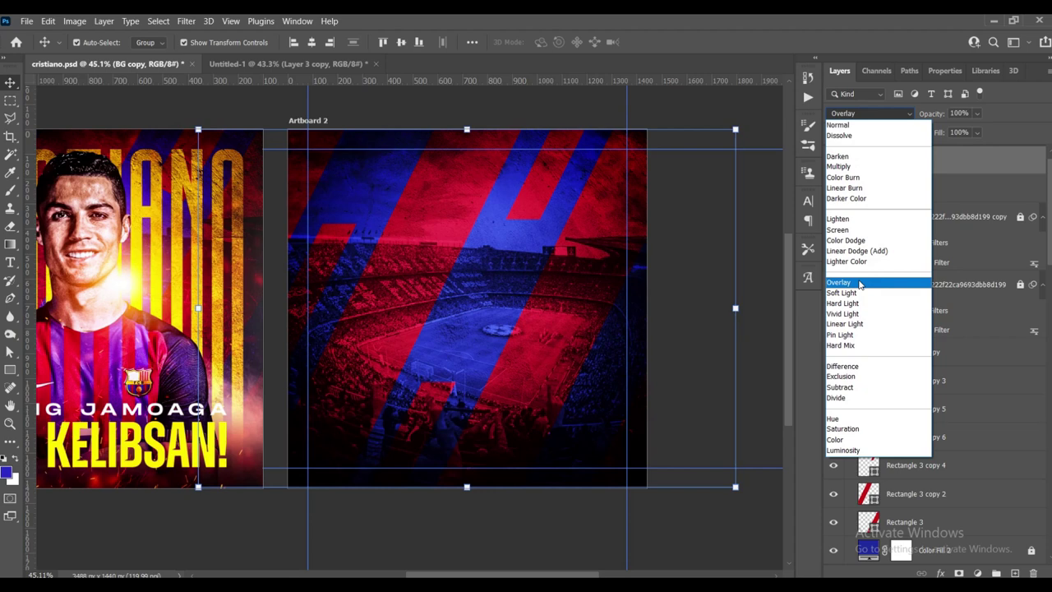
{"action": "left_click", "coordinate": [859, 284]}
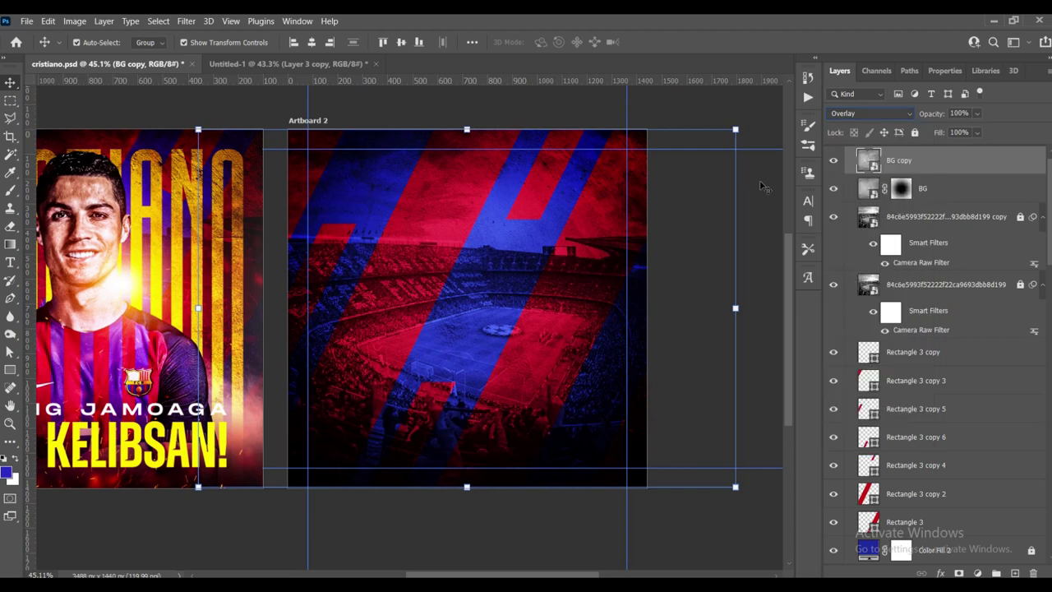
{"action": "left_click", "coordinate": [763, 183]}
{"action": "scroll", "coordinate": [668, 180], "scroll_direction": "down", "scroll_amount": 2}
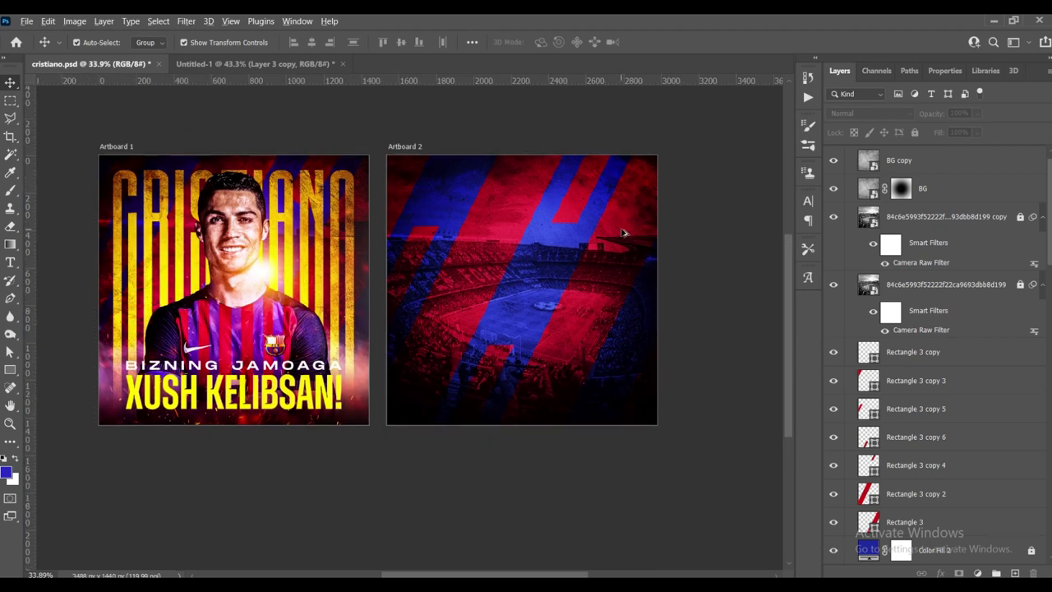
{"action": "scroll", "coordinate": [630, 221], "scroll_direction": "up", "scroll_amount": 2}
{"action": "left_click", "coordinate": [974, 197]}
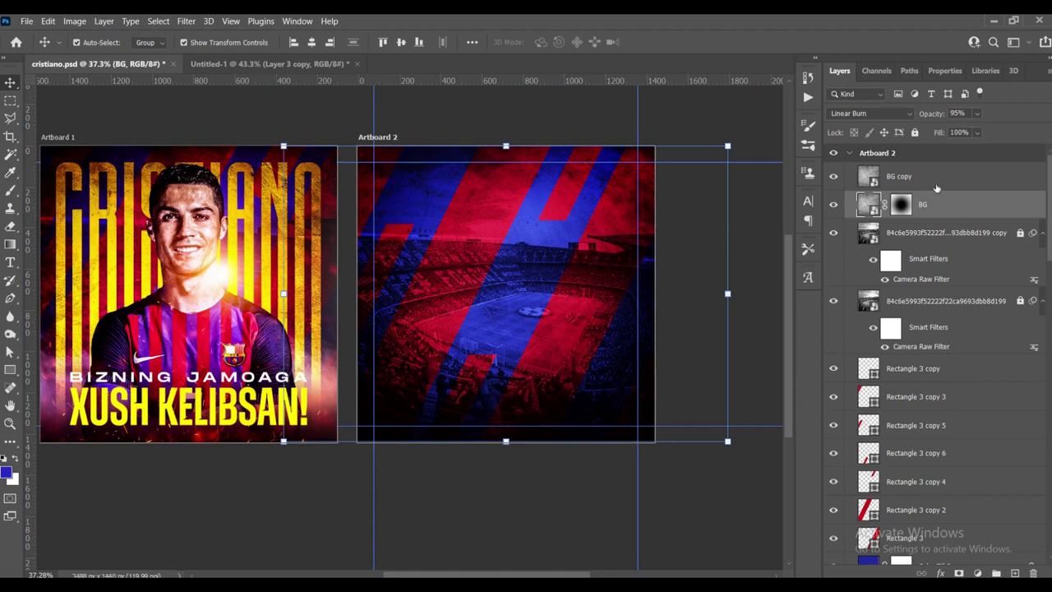
{"action": "left_click", "coordinate": [910, 188]}
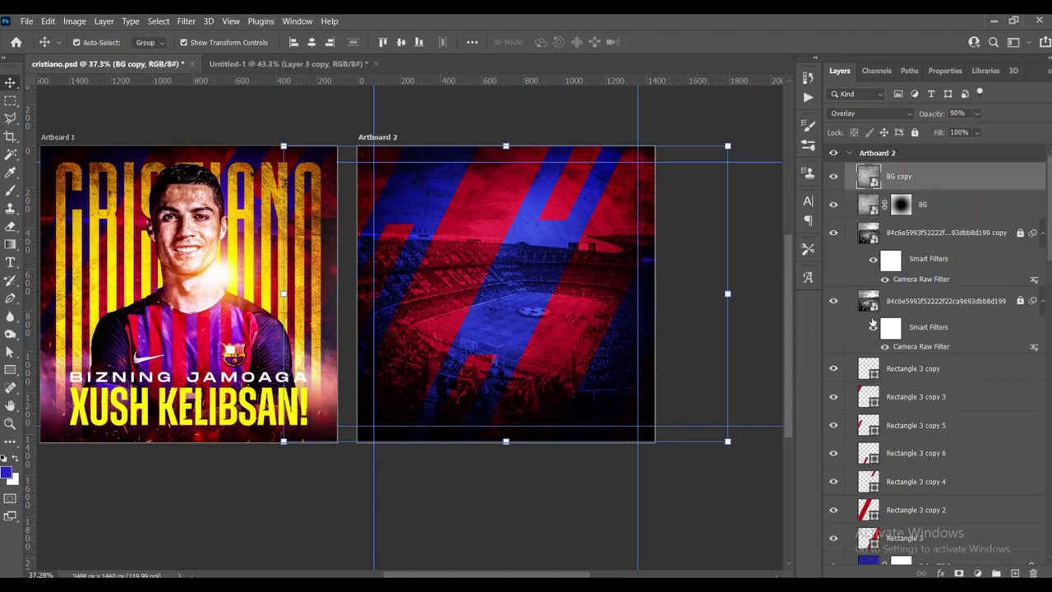
{"action": "scroll", "coordinate": [928, 493], "scroll_direction": "down", "scroll_amount": 2}
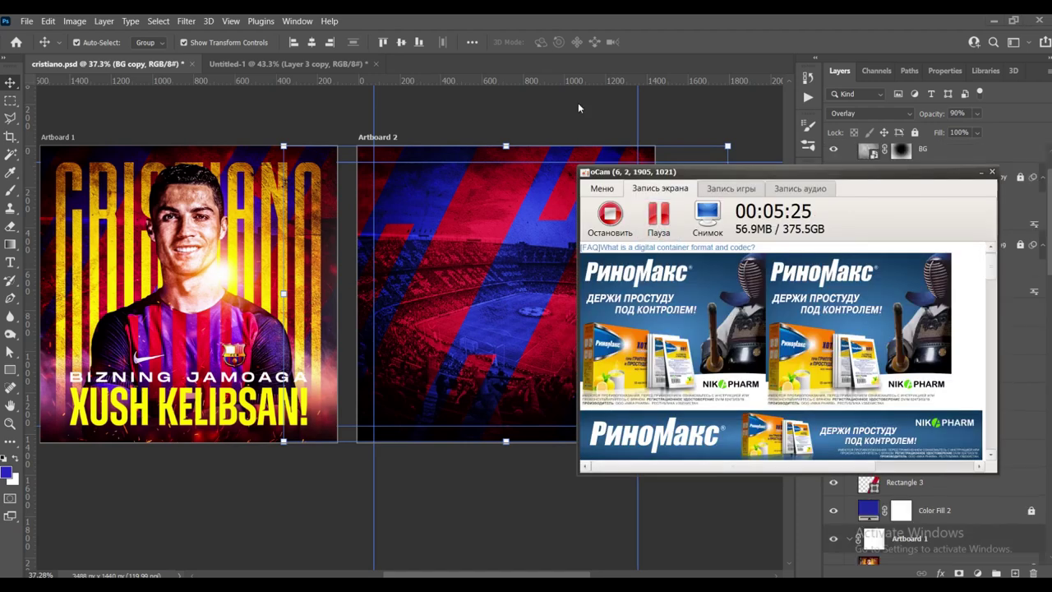
{"action": "left_click_drag", "start_coordinate": [382, 296], "coordinate": [460, 297]}
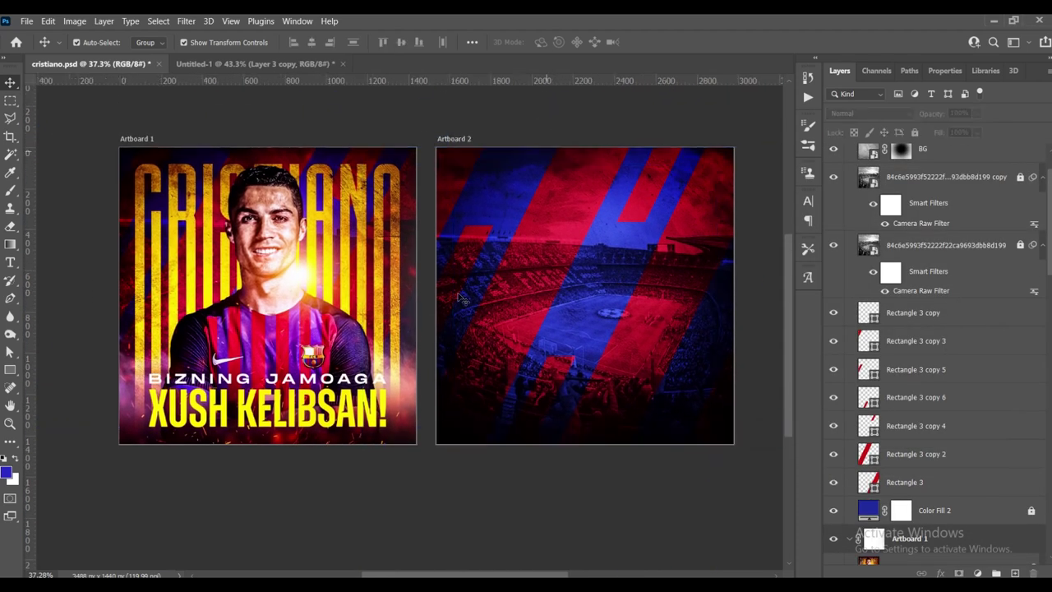
{"action": "scroll", "coordinate": [461, 297], "scroll_direction": "up", "scroll_amount": 1}
{"action": "left_click_drag", "start_coordinate": [488, 339], "coordinate": [459, 341]}
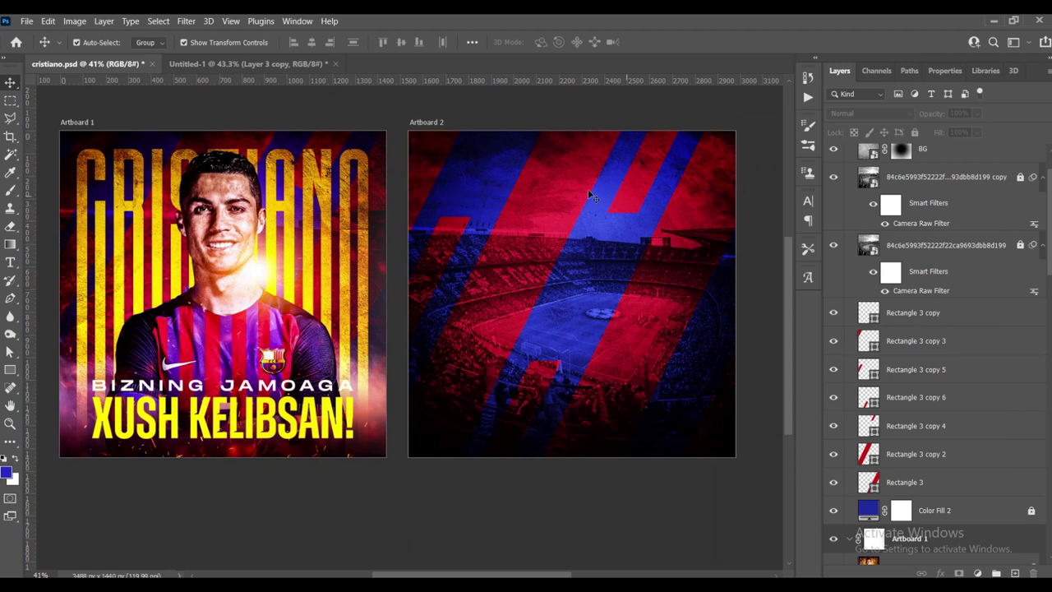
{"action": "mouse_move", "coordinate": [534, 263]}
{"action": "left_mouse_down"}
{"action": "mouse_move", "coordinate": [551, 271]}
{"action": "mouse_move", "coordinate": [460, 276]}
{"action": "left_mouse_up"}
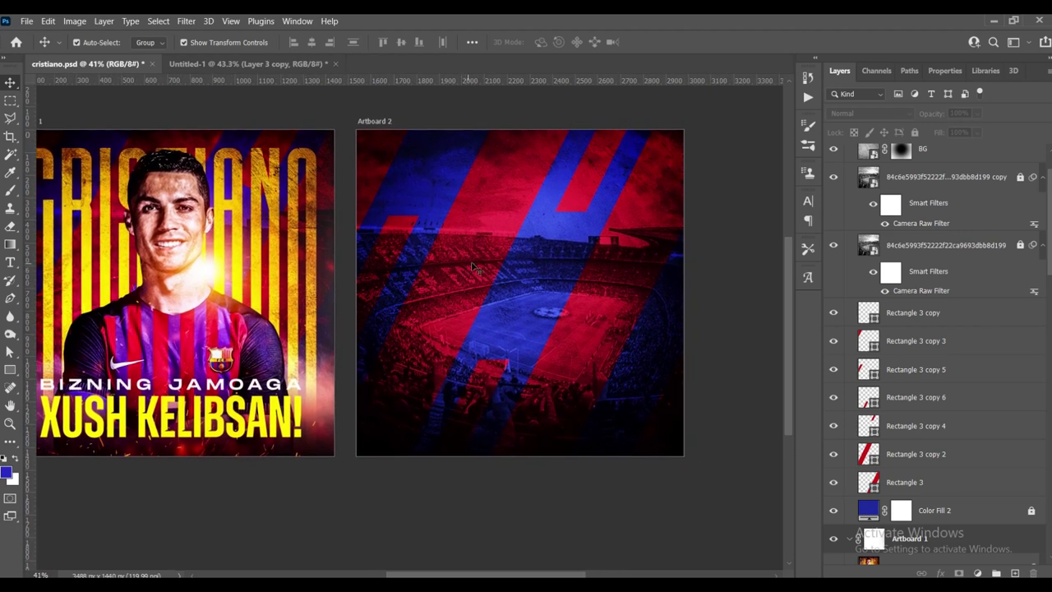
{"action": "key", "text": "ctrl+j"}
{"action": "scroll", "coordinate": [512, 266], "scroll_direction": "up", "scroll_amount": 1}
{"action": "scroll", "coordinate": [512, 266], "scroll_direction": "up", "scroll_amount": 1}
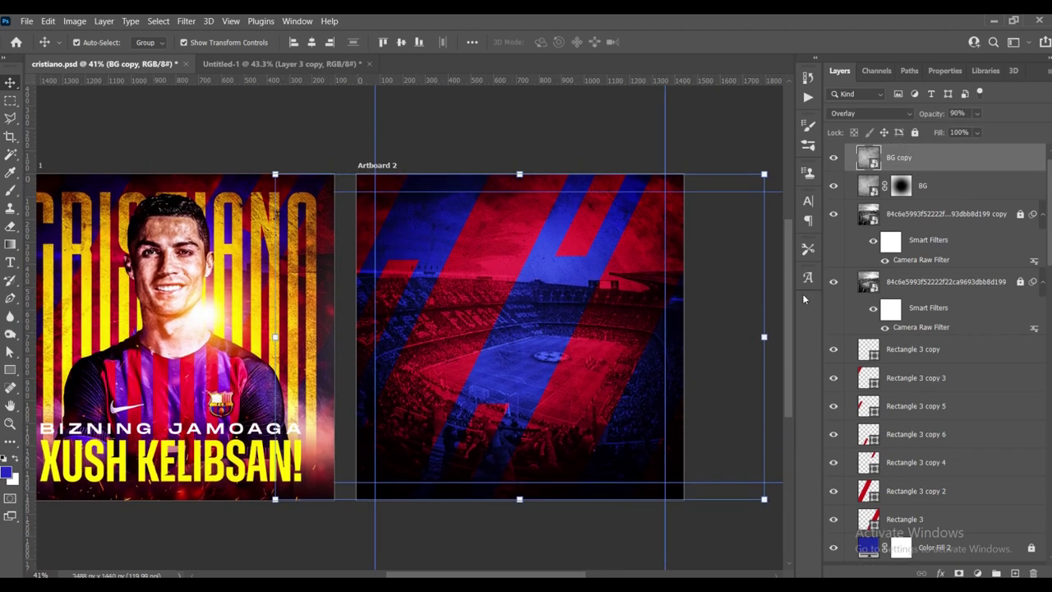
{"action": "scroll", "coordinate": [460, 308], "scroll_direction": "down", "scroll_amount": 2}
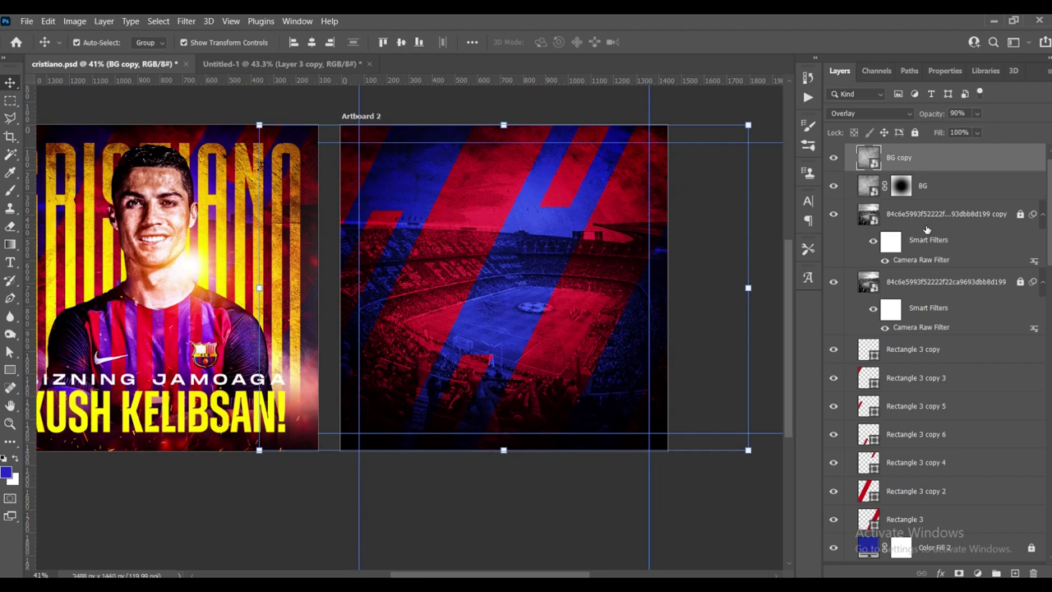
{"action": "left_click", "coordinate": [934, 222]}
{"action": "scroll", "coordinate": [721, 307], "scroll_direction": "up", "scroll_amount": 1}
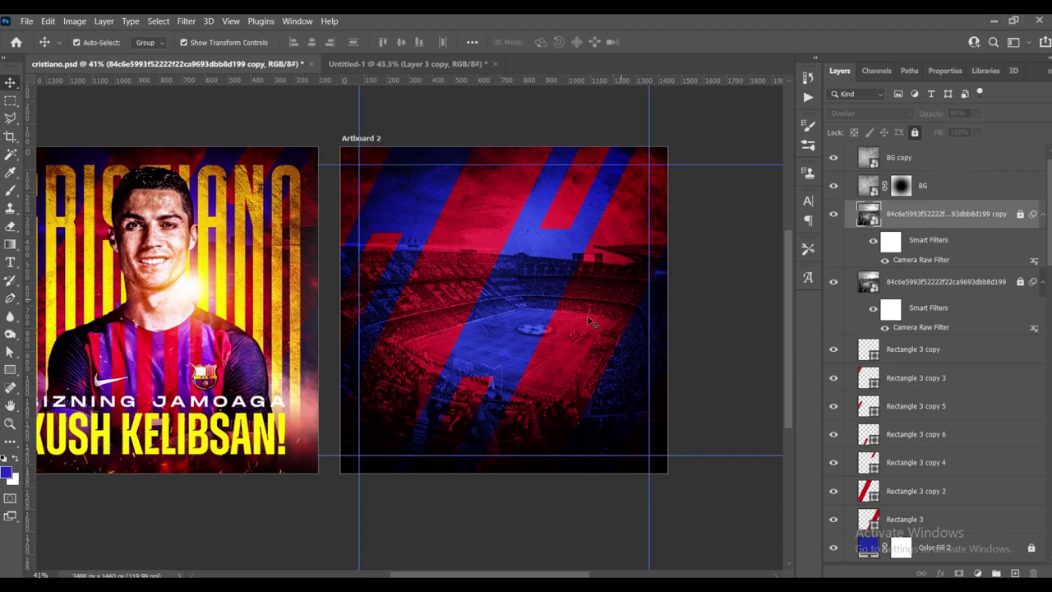
{"action": "scroll", "coordinate": [552, 335], "scroll_direction": "up", "scroll_amount": 1}
{"action": "scroll", "coordinate": [528, 330], "scroll_direction": "up", "scroll_amount": 1}
- Start a text layer on Artboard 2 with colour #ffffff and size 72 pt
{"action": "key", "text": "t"}
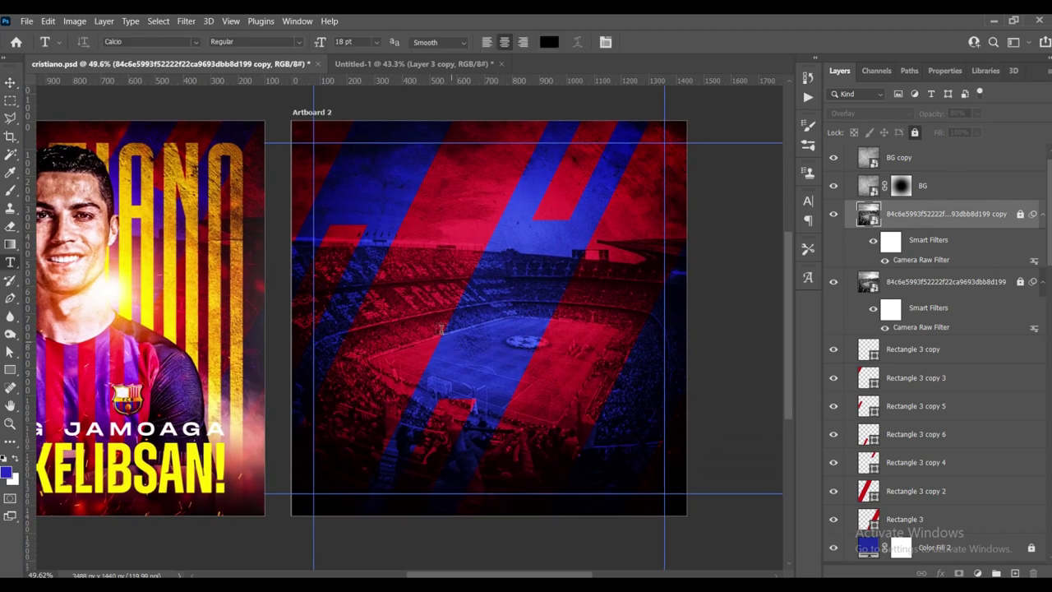
{"action": "left_click", "coordinate": [424, 305]}
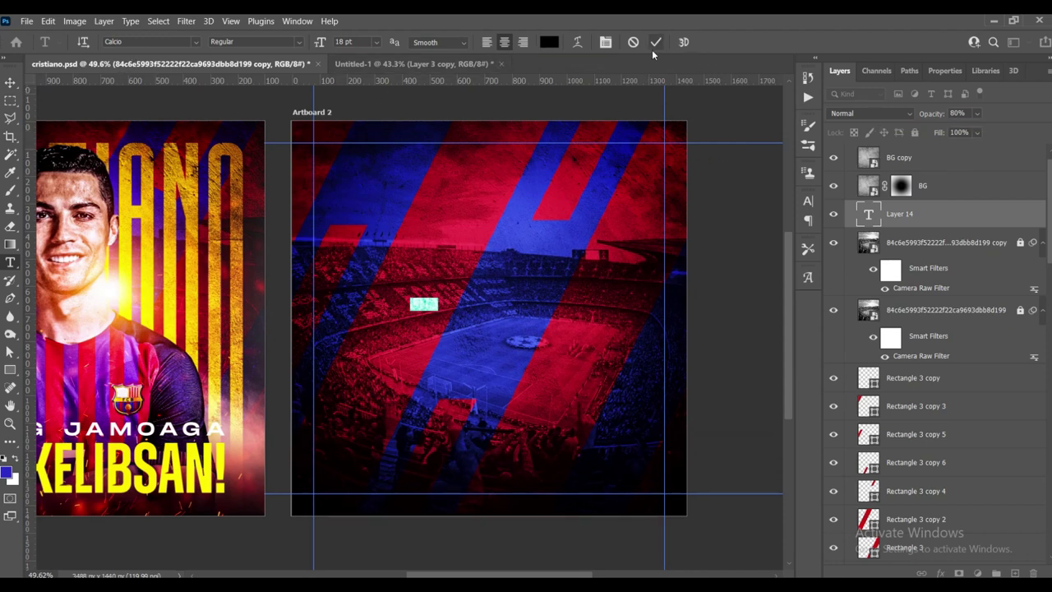
{"action": "left_click", "coordinate": [547, 43]}
{"action": "type", "text": "ffffff"}
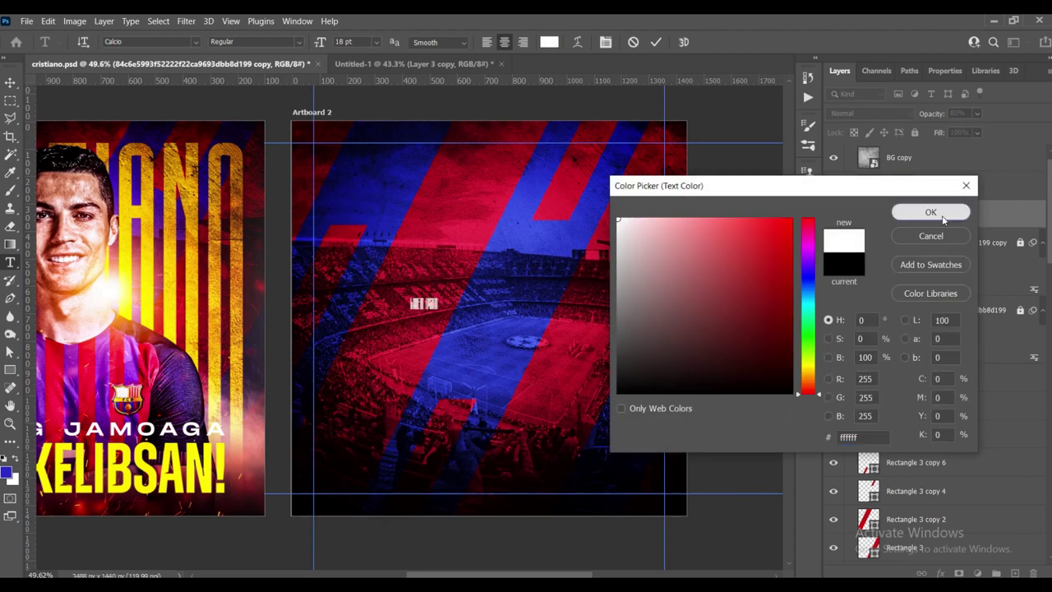
{"action": "left_click", "coordinate": [928, 209]}
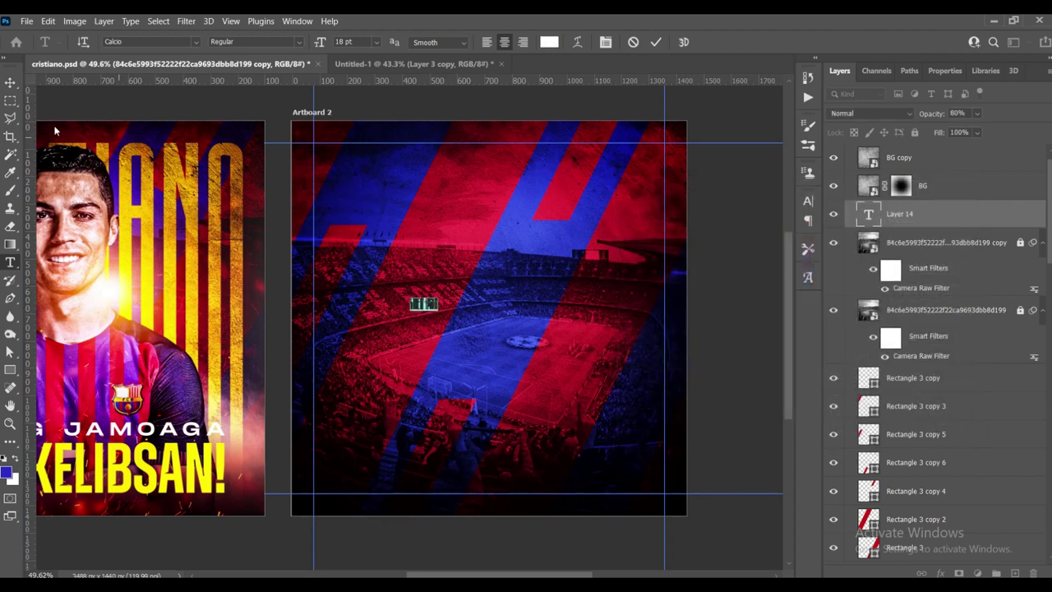
{"action": "left_click", "coordinate": [377, 42]}
{"action": "left_click", "coordinate": [357, 215]}
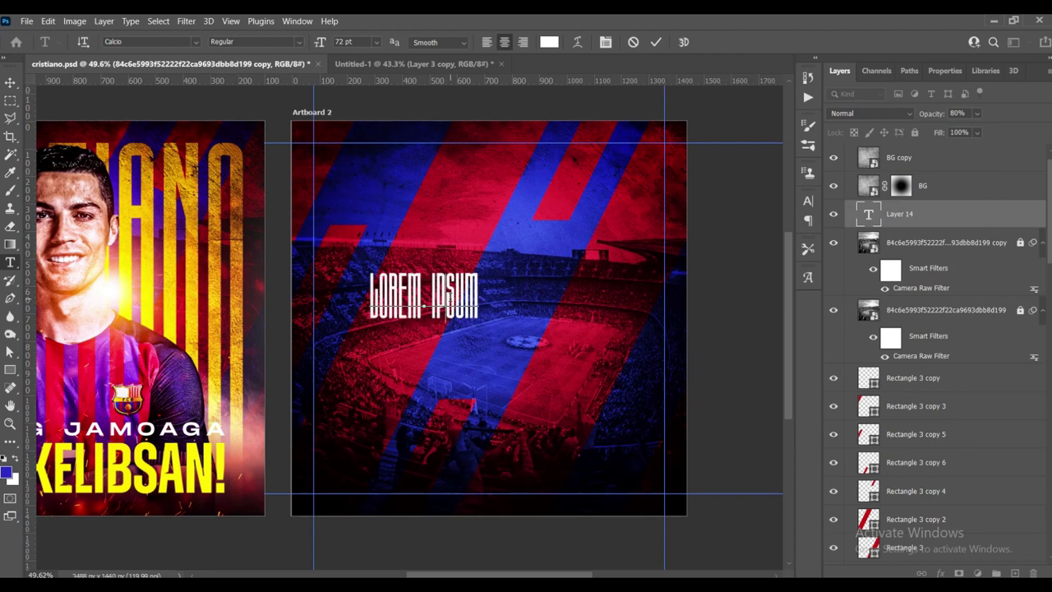
- Type CRISTIANO, commit it, and centre the text horizontally on the artboard
{"action": "key", "text": "BackSpace"}
{"action": "type", "text": "СКШ"}
{"action": "key", "text": "BackSpace"}
{"action": "key", "text": "ctrl+z"}
{"action": "key", "text": "super+space"}
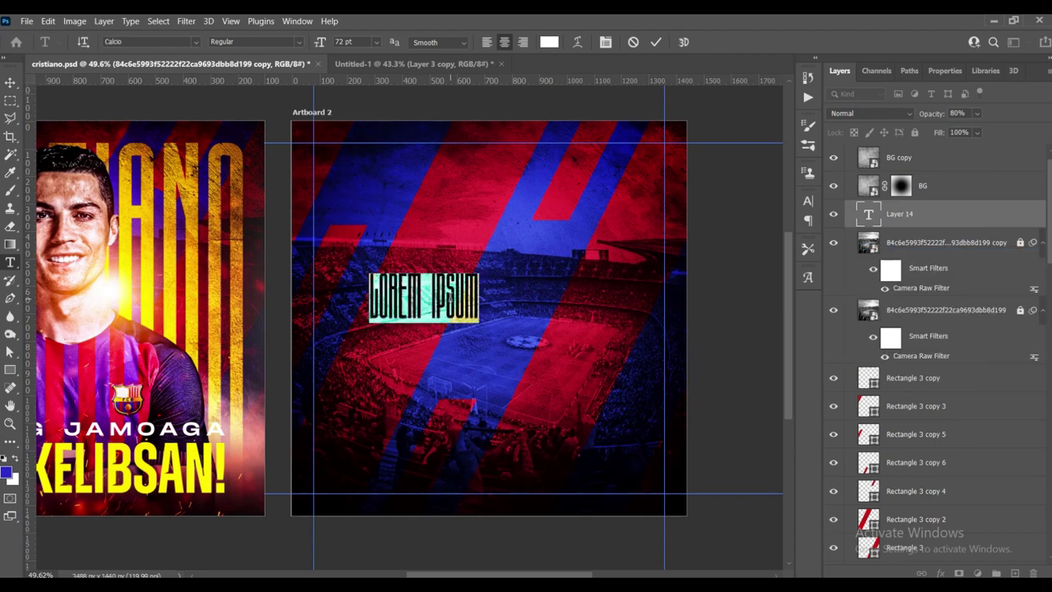
{"action": "type", "text": "CRISTI"}
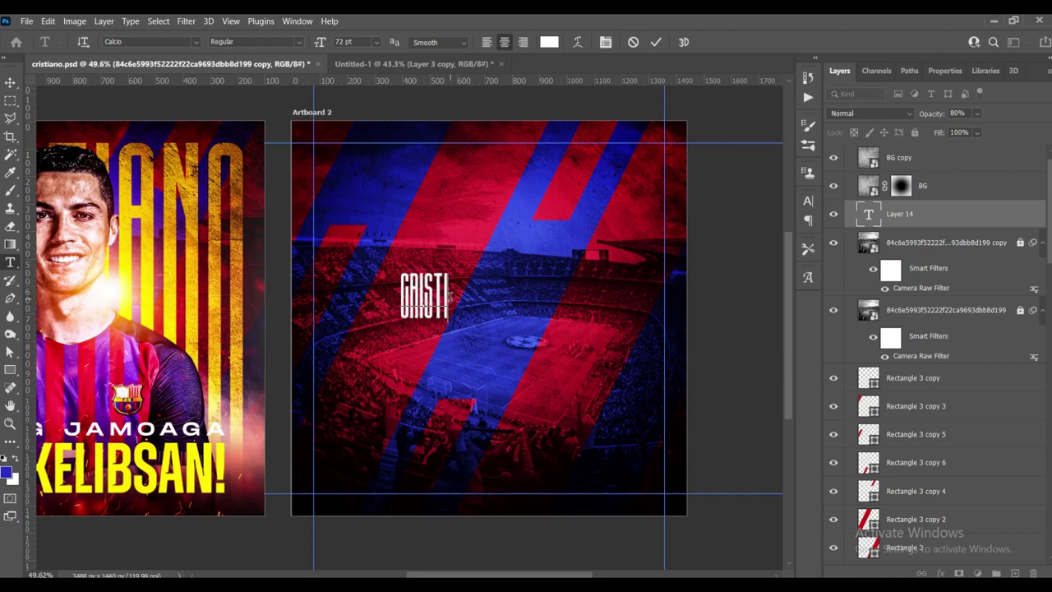
{"action": "type", "text": "ANO"}
{"action": "key", "text": "ctrl+Return"}
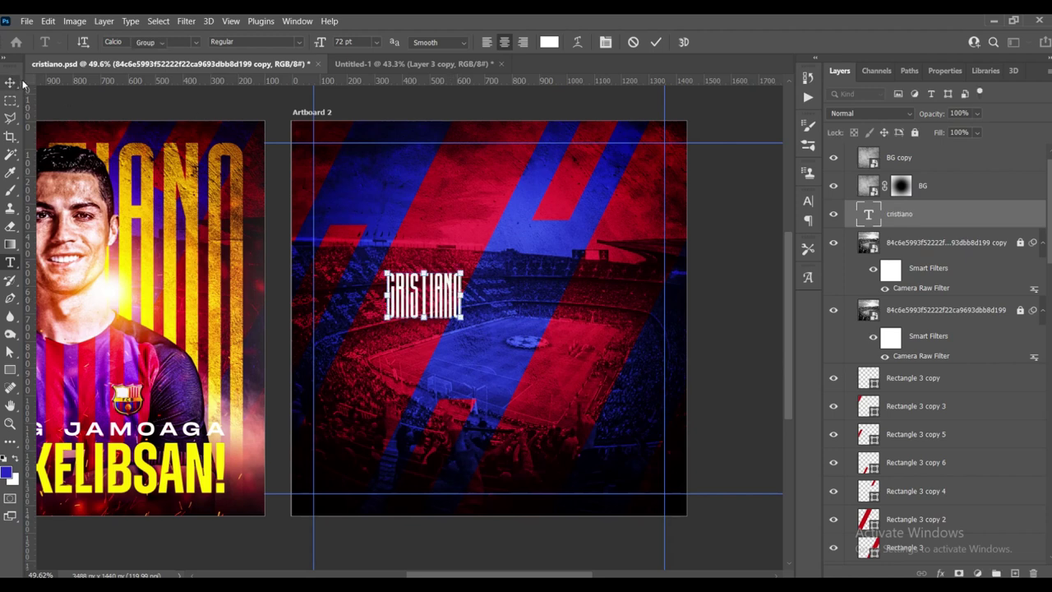
{"action": "left_click", "coordinate": [502, 271], "text": "ctrl"}
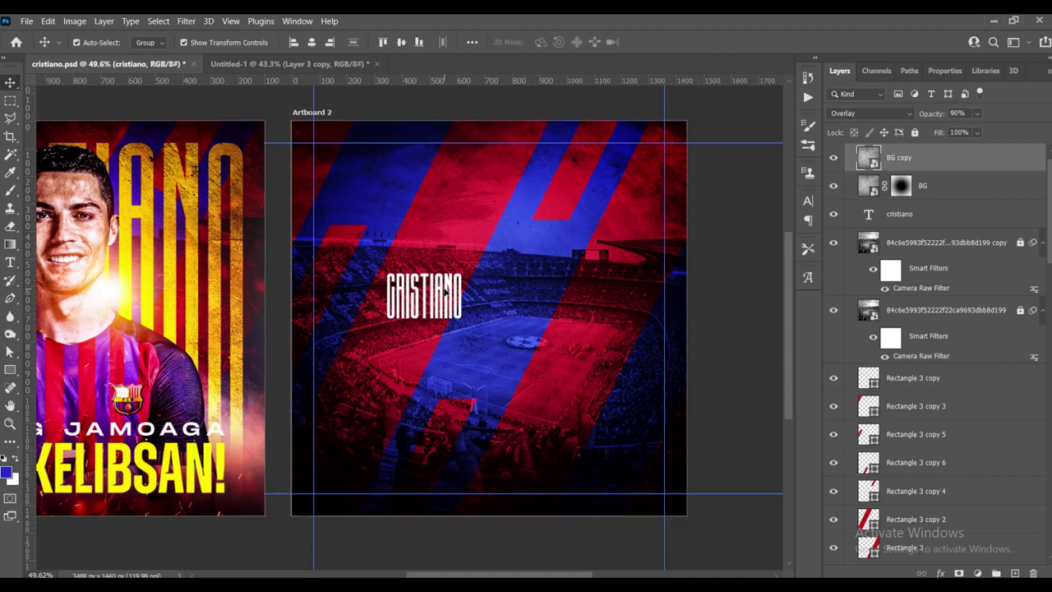
{"action": "left_click", "coordinate": [945, 214]}
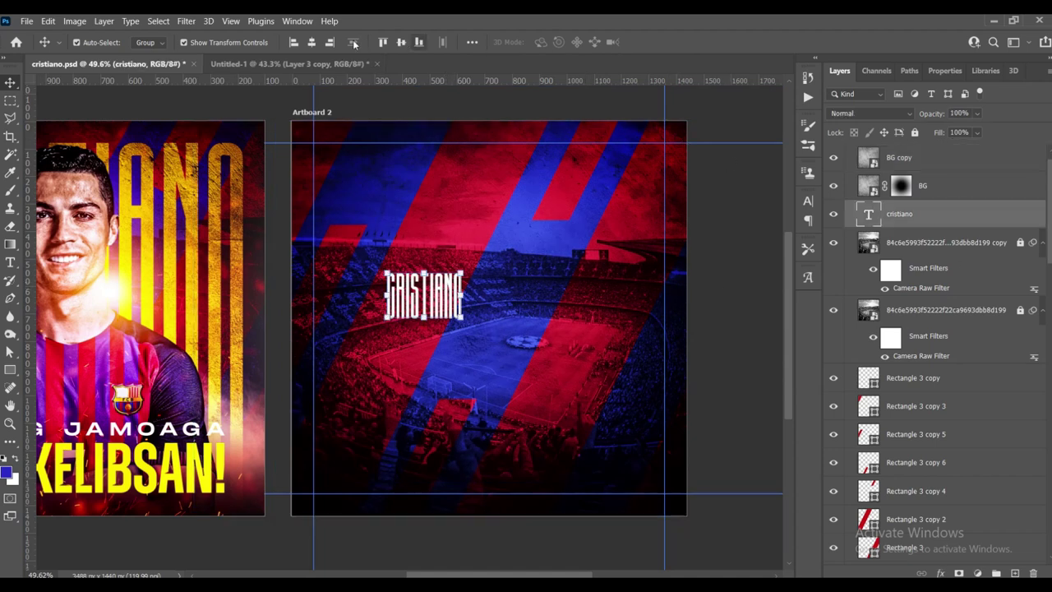
{"action": "left_click", "coordinate": [311, 42]}
- Free-transform the CRISTIANO text, stretching it to about 474% between the margin guides
{"action": "key", "text": "ctrl+t"}
{"action": "left_click_drag", "start_coordinate": [489, 270], "coordinate": [473, 138]}
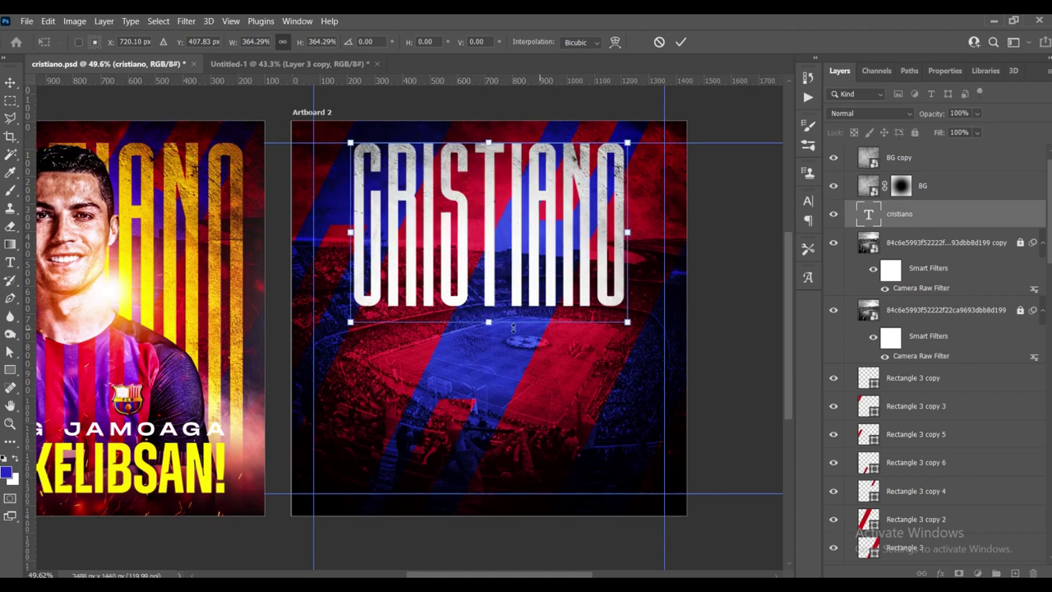
{"action": "left_click_drag", "start_coordinate": [488, 322], "coordinate": [503, 378]}
{"action": "scroll", "coordinate": [650, 263], "scroll_direction": "up", "scroll_amount": 2}
{"action": "scroll", "coordinate": [653, 267], "scroll_direction": "up", "scroll_amount": 2}
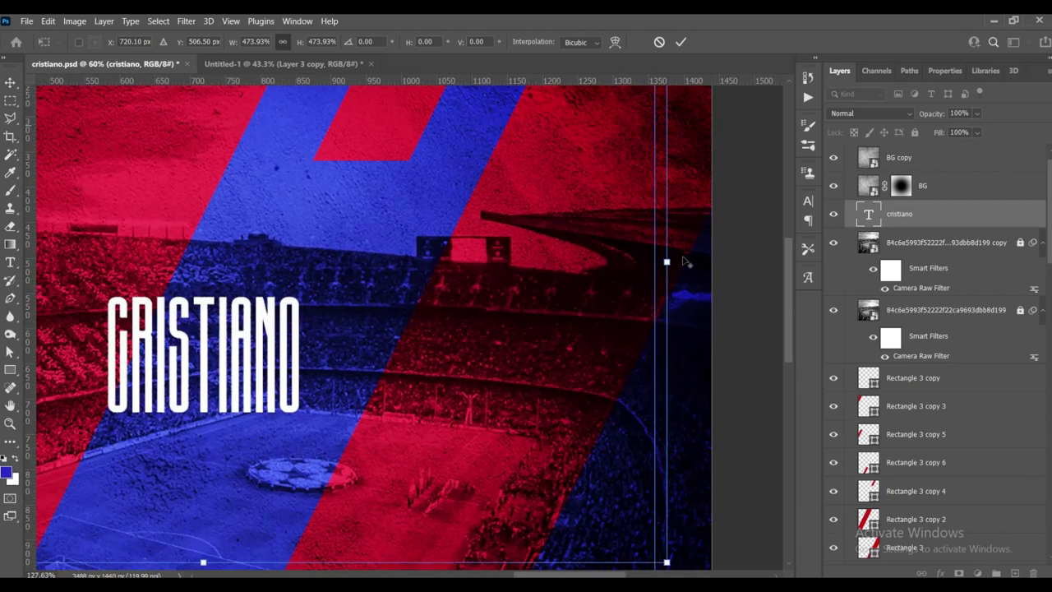
{"action": "scroll", "coordinate": [657, 276], "scroll_direction": "up", "scroll_amount": 2}
{"action": "scroll", "coordinate": [524, 306], "scroll_direction": "down", "scroll_amount": 2}
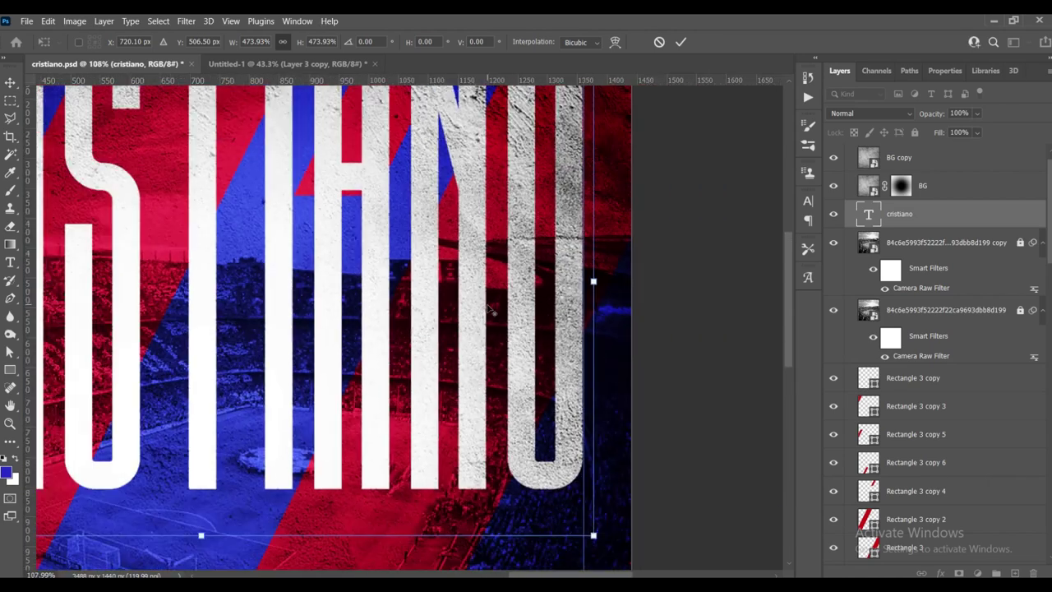
{"action": "scroll", "coordinate": [493, 309], "scroll_direction": "down", "scroll_amount": 2}
{"action": "scroll", "coordinate": [427, 311], "scroll_direction": "down", "scroll_amount": 1}
{"action": "scroll", "coordinate": [418, 306], "scroll_direction": "down", "scroll_amount": 1}
{"action": "scroll", "coordinate": [419, 309], "scroll_direction": "up", "scroll_amount": 1}
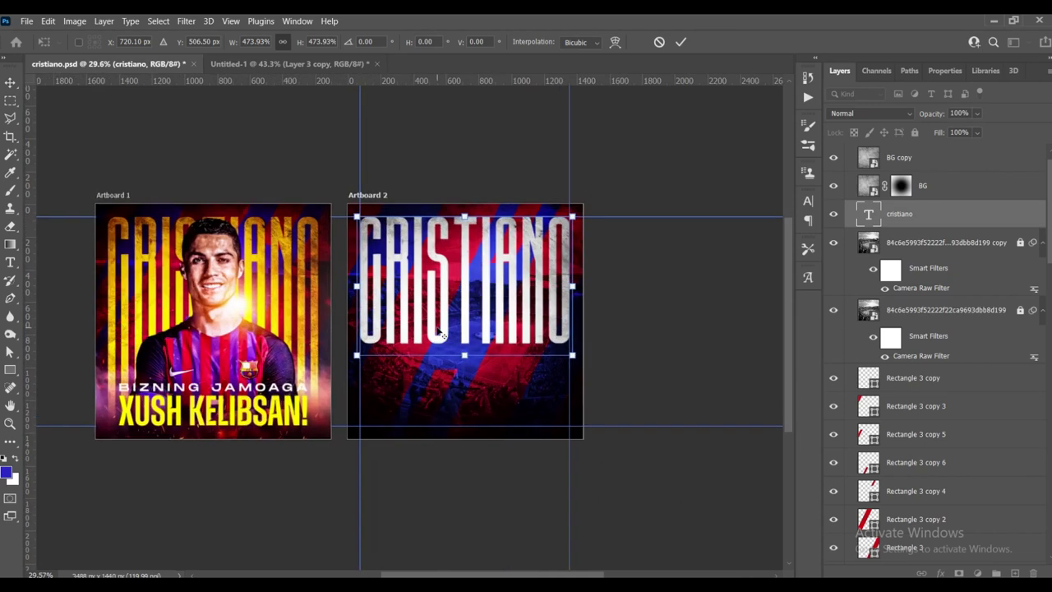
{"action": "scroll", "coordinate": [440, 333], "scroll_direction": "up", "scroll_amount": 1}
{"action": "scroll", "coordinate": [386, 332], "scroll_direction": "up", "scroll_amount": 1}
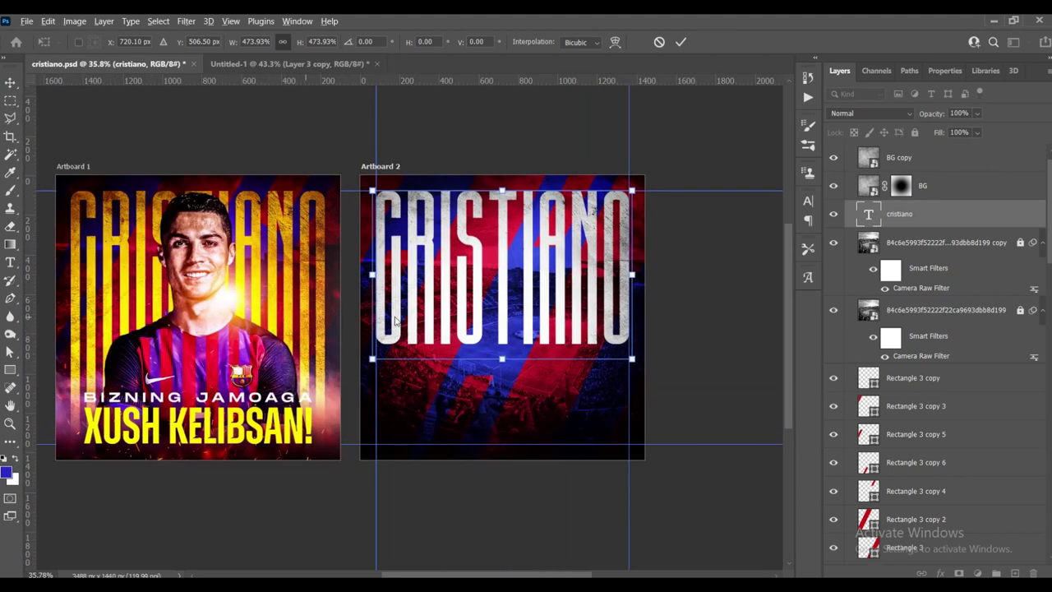
{"action": "left_click", "coordinate": [680, 42]}
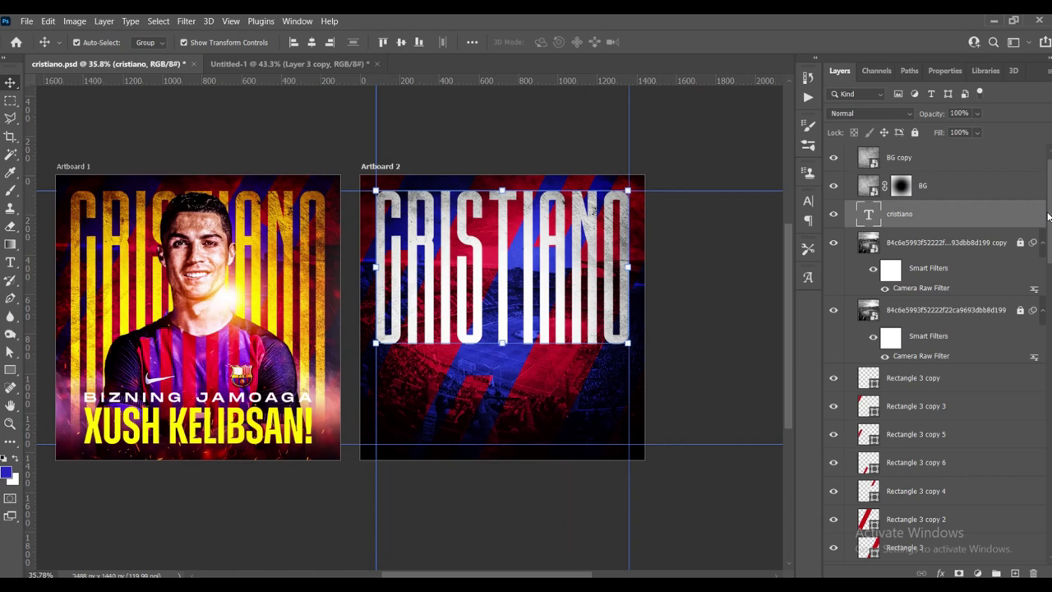
- Check the fill colour of Artboard 1's CRISTIANO letters without changing it
{"action": "left_click_drag", "start_coordinate": [1048, 216], "coordinate": [1048, 410]}
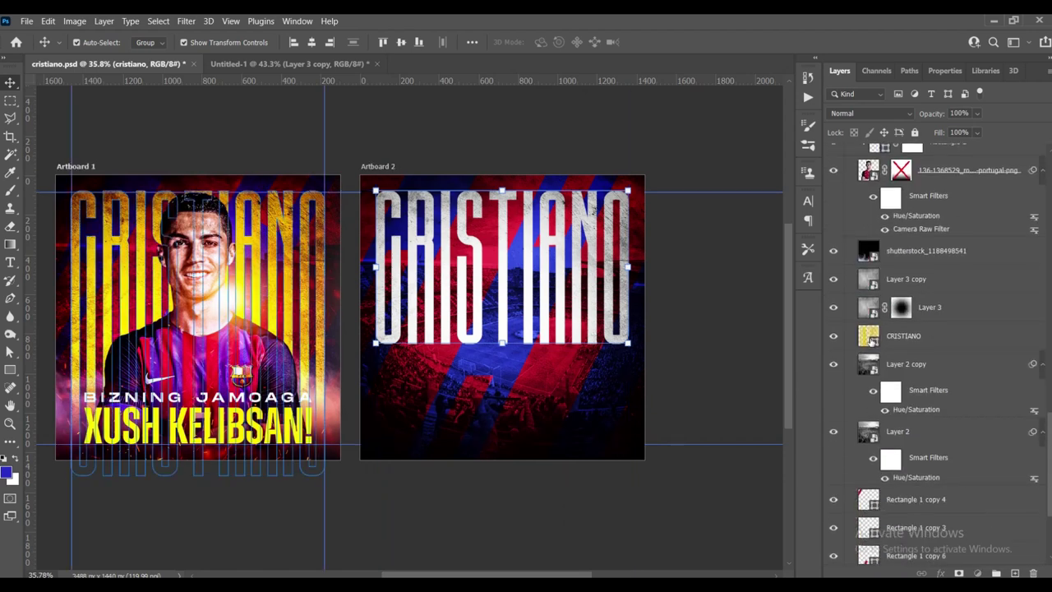
{"action": "double_click", "coordinate": [870, 336]}
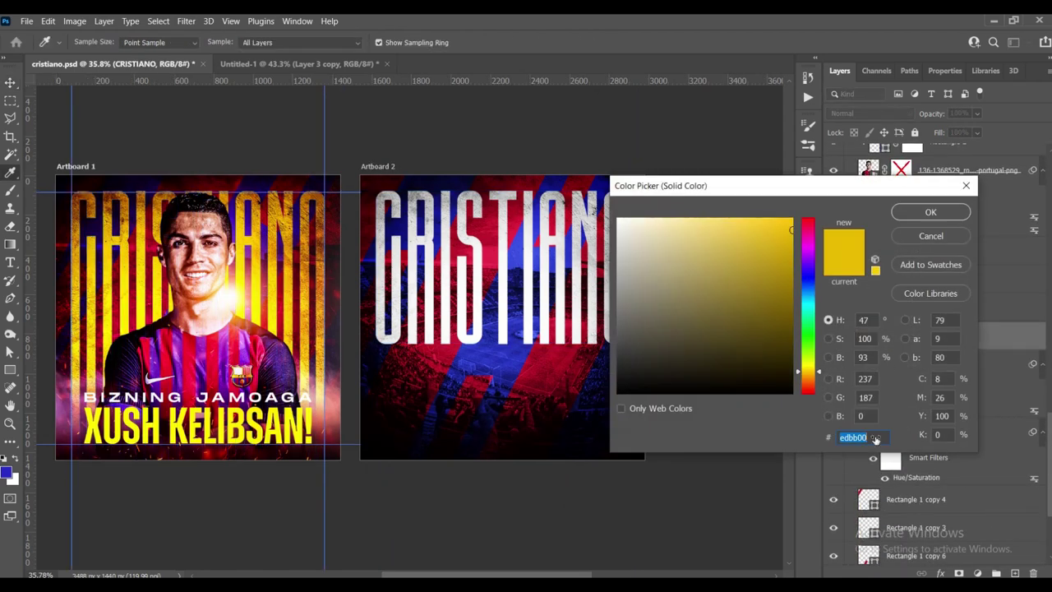
{"action": "left_click", "coordinate": [941, 236]}
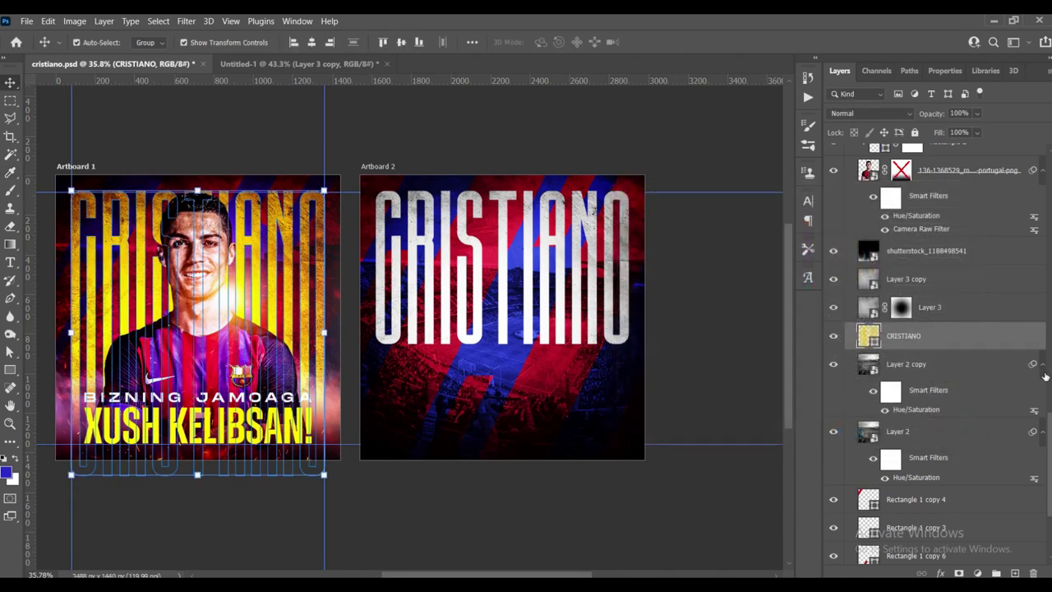
- Change the cristiano text colour to yellow in the Properties panel
{"action": "left_click_drag", "start_coordinate": [1045, 417], "coordinate": [947, 308]}
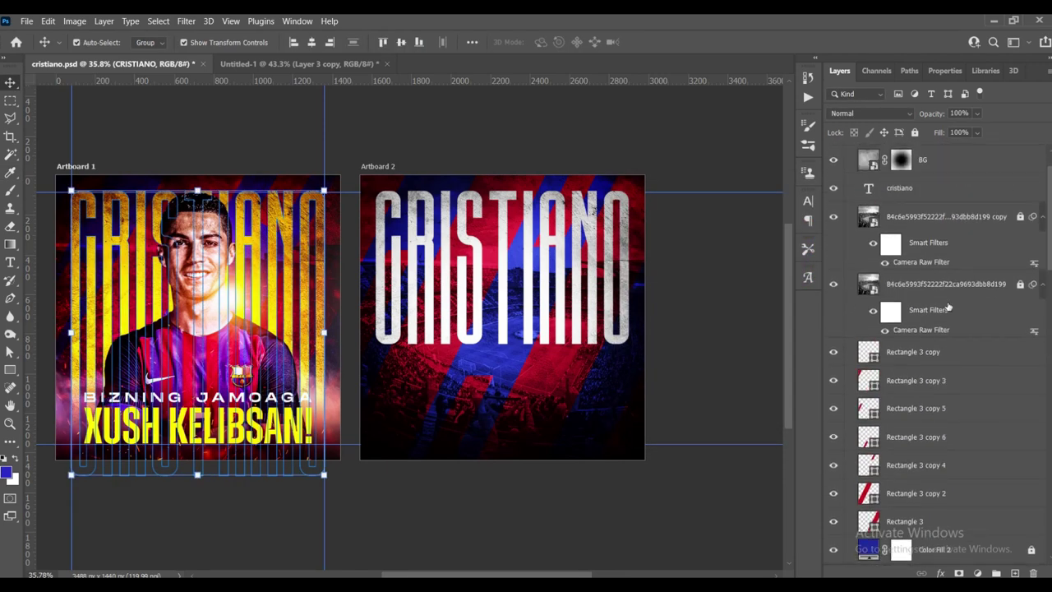
{"action": "scroll", "coordinate": [920, 245], "scroll_direction": "up", "scroll_amount": 1}
{"action": "left_click", "coordinate": [919, 237]}
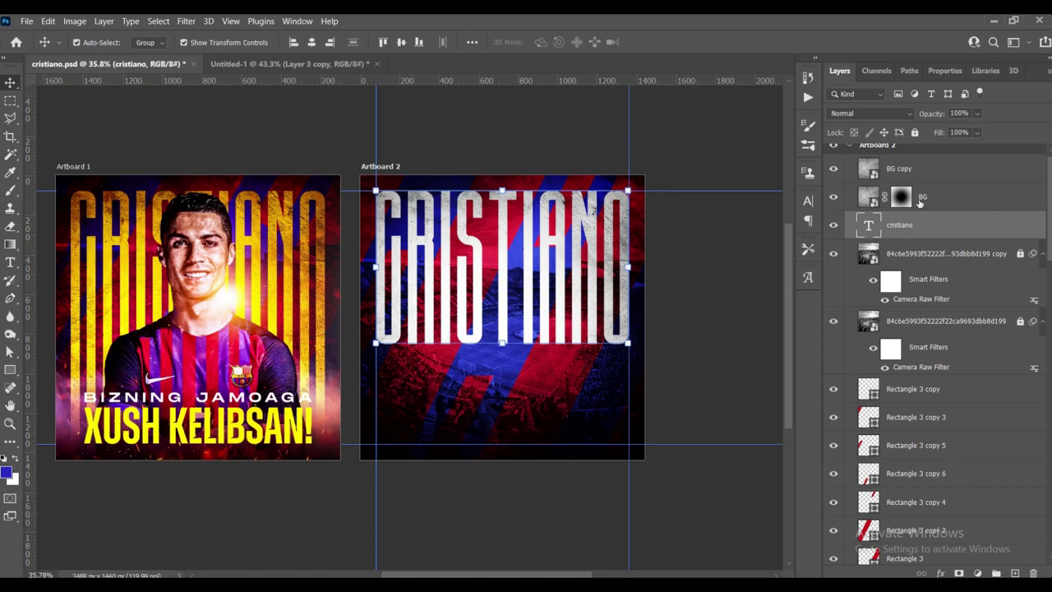
{"action": "left_click", "coordinate": [937, 74]}
{"action": "left_click", "coordinate": [929, 227]}
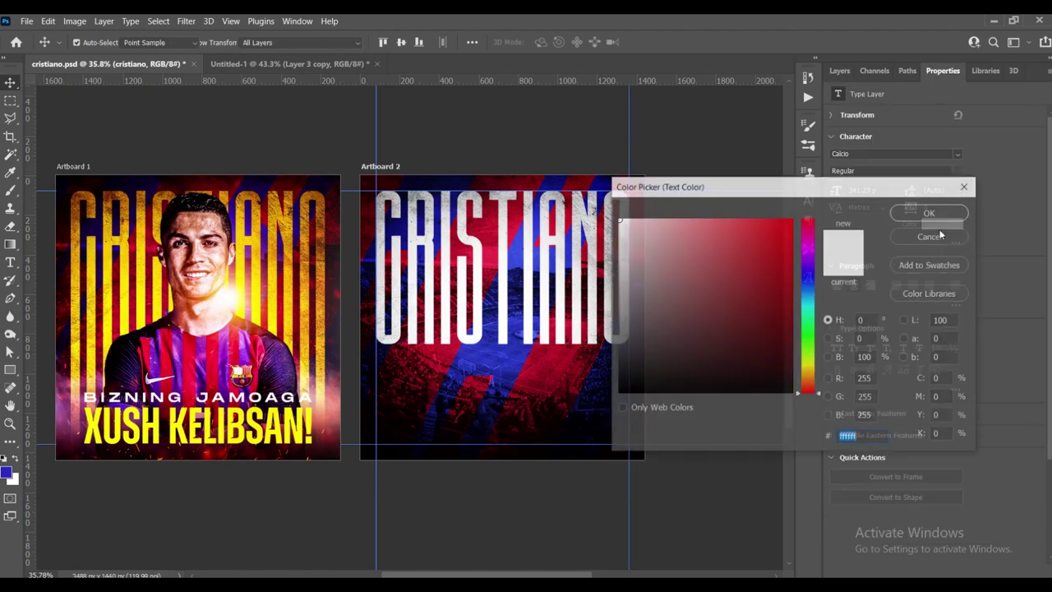
{"action": "left_click", "coordinate": [86, 271]}
{"action": "left_click", "coordinate": [929, 208]}
- Return to the Layers panel and bring up the cristiano text layer's options
{"action": "left_click", "coordinate": [667, 265]}
{"action": "left_click", "coordinate": [840, 71]}
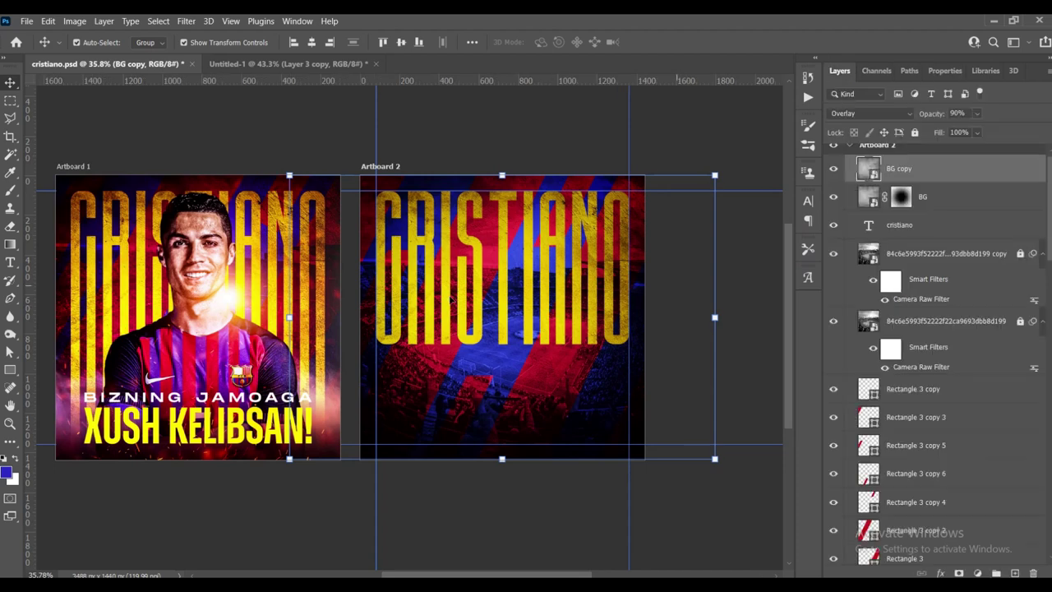
{"action": "scroll", "coordinate": [583, 361], "scroll_direction": "up", "scroll_amount": 1}
{"action": "scroll", "coordinate": [584, 361], "scroll_direction": "up", "scroll_amount": 1}
{"action": "left_click", "coordinate": [912, 230]}
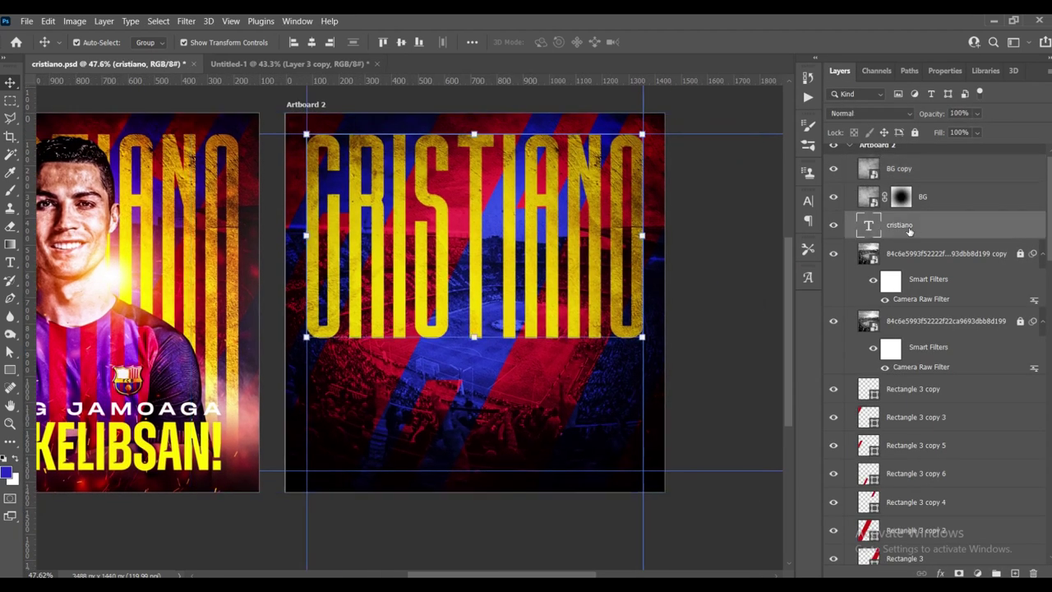
{"action": "right_click", "coordinate": [973, 232]}
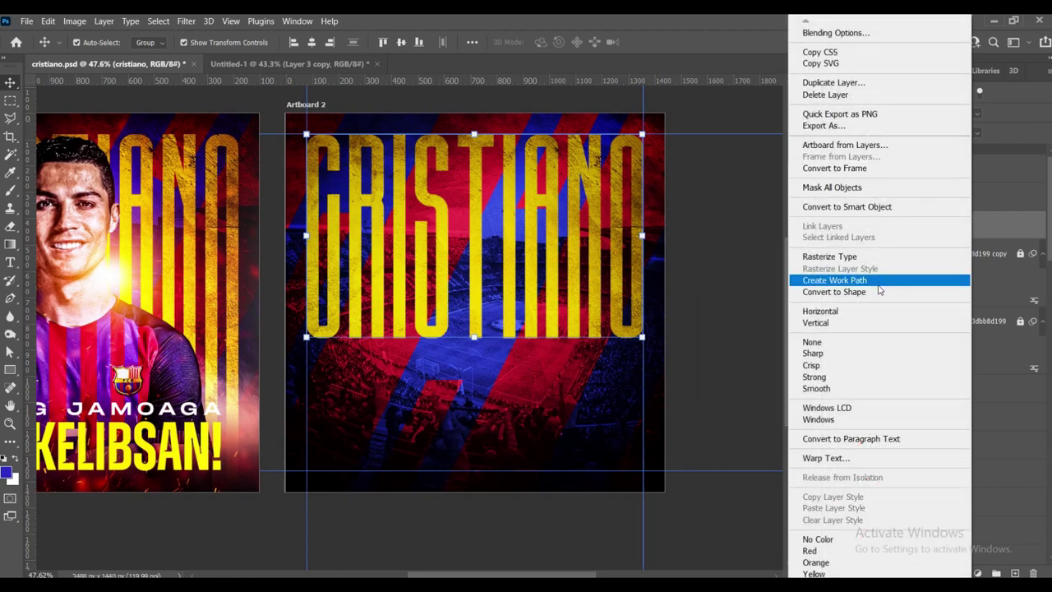
- Convert CRISTIANO to a shape and drag its bottom anchor points down to the artboard's bottom edge
{"action": "left_click", "coordinate": [924, 292]}
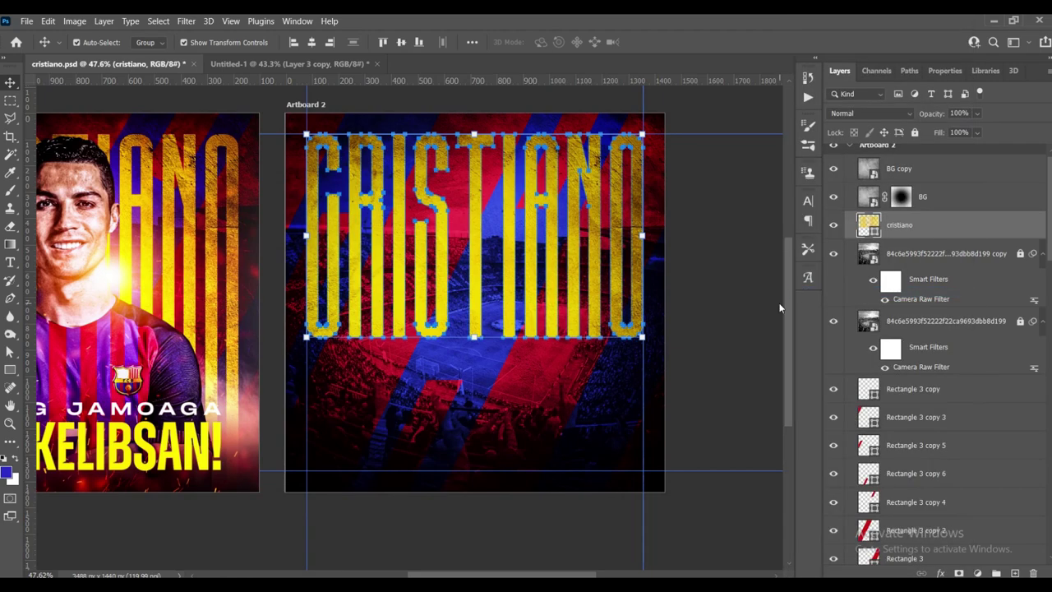
{"action": "key", "text": "a"}
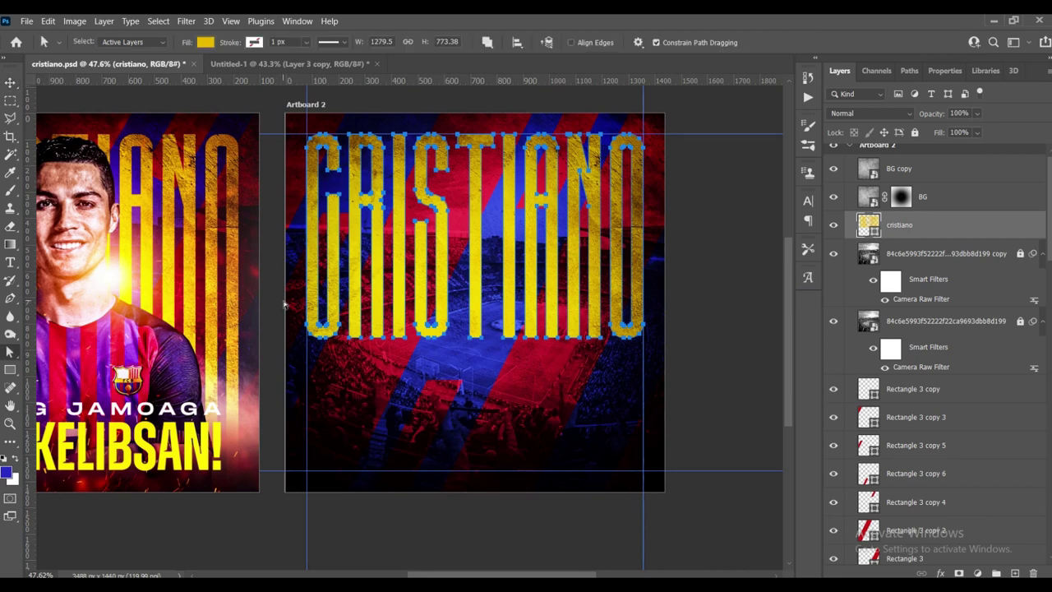
{"action": "left_click_drag", "start_coordinate": [284, 300], "coordinate": [646, 384]}
{"action": "left_click_drag", "start_coordinate": [646, 384], "coordinate": [646, 384]}
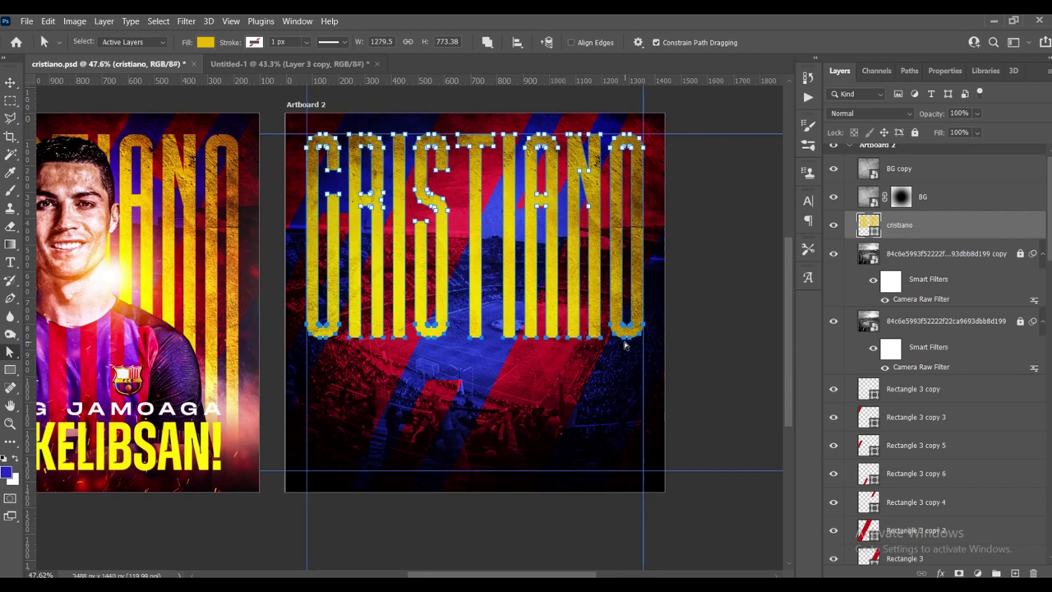
{"action": "left_click_drag", "start_coordinate": [627, 343], "coordinate": [635, 506]}
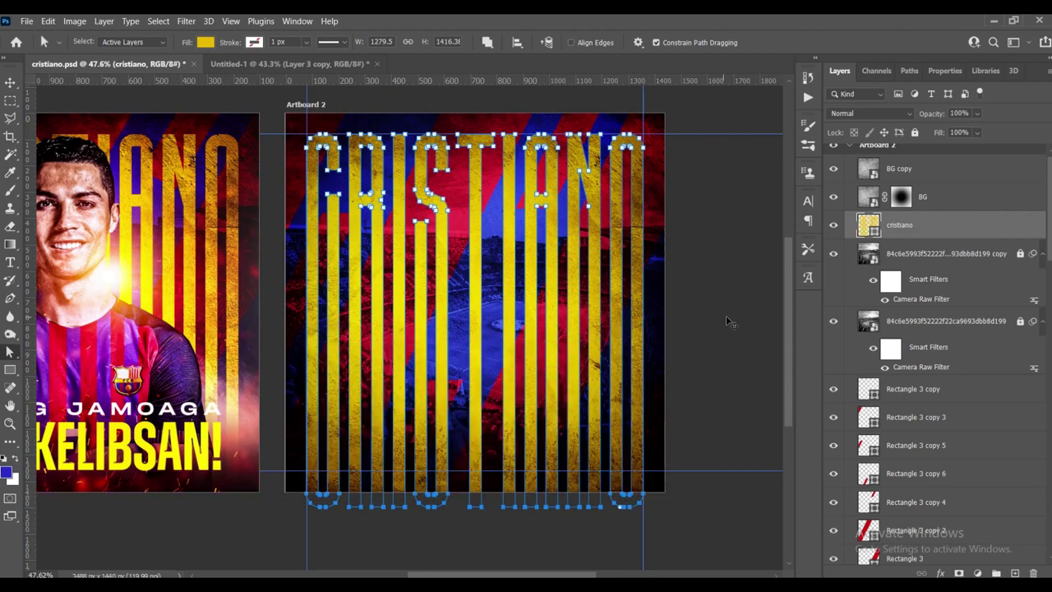
- Fit both artboards in view and drag the Ronaldo Portugal image onto Artboard 2
{"action": "key", "text": "v"}
{"action": "key", "text": "ctrl+0"}
{"action": "scroll", "coordinate": [687, 322], "scroll_direction": "up", "scroll_amount": 1}
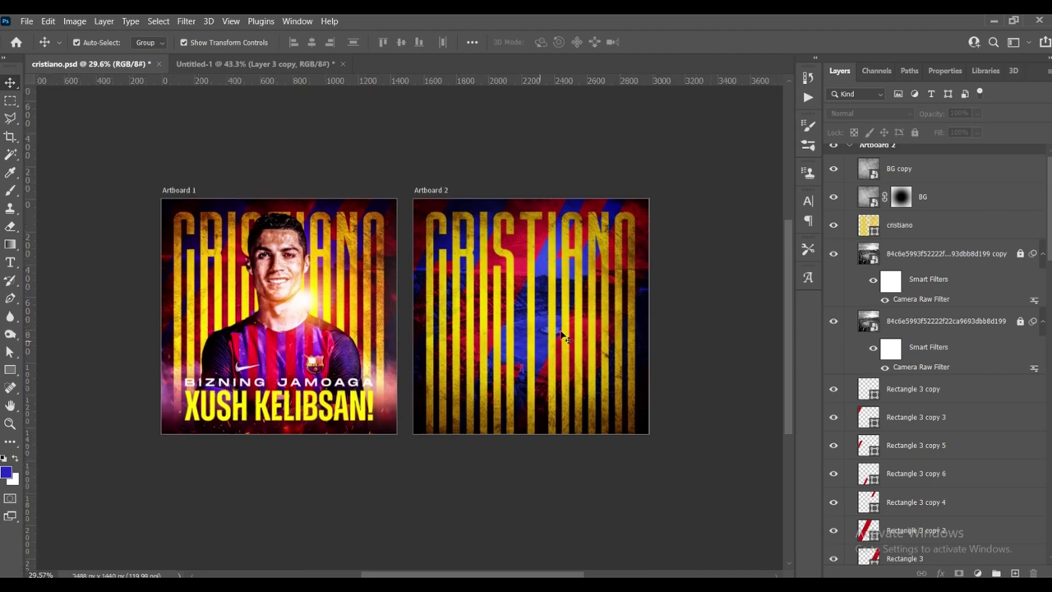
{"action": "scroll", "coordinate": [566, 339], "scroll_direction": "up", "scroll_amount": 1}
{"action": "scroll", "coordinate": [546, 313], "scroll_direction": "up", "scroll_amount": 1}
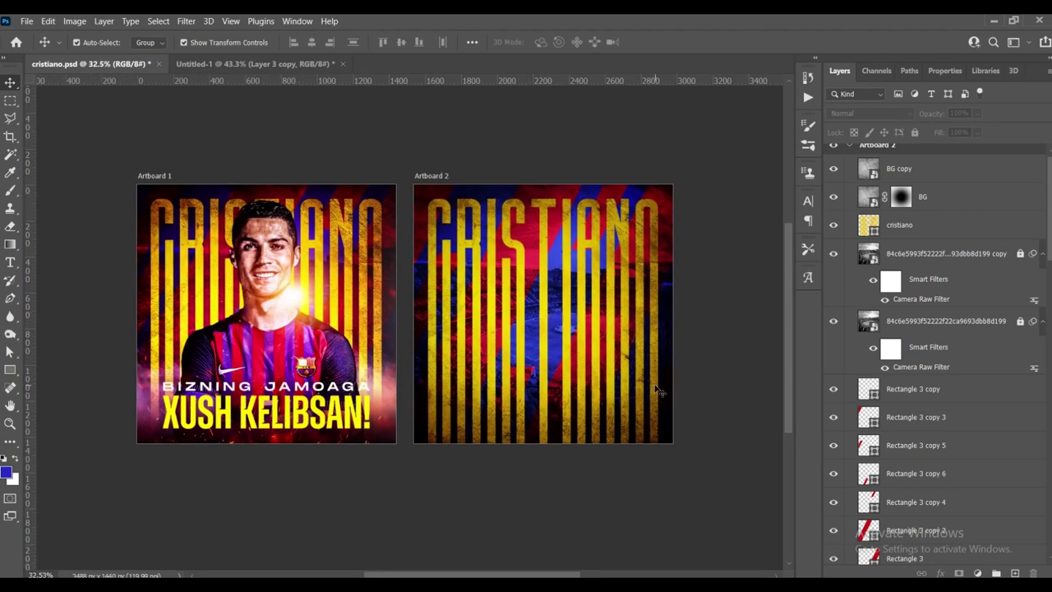
{"action": "scroll", "coordinate": [608, 363], "scroll_direction": "up", "scroll_amount": 2}
{"action": "left_click_drag", "start_coordinate": [604, 367], "coordinate": [614, 366]}
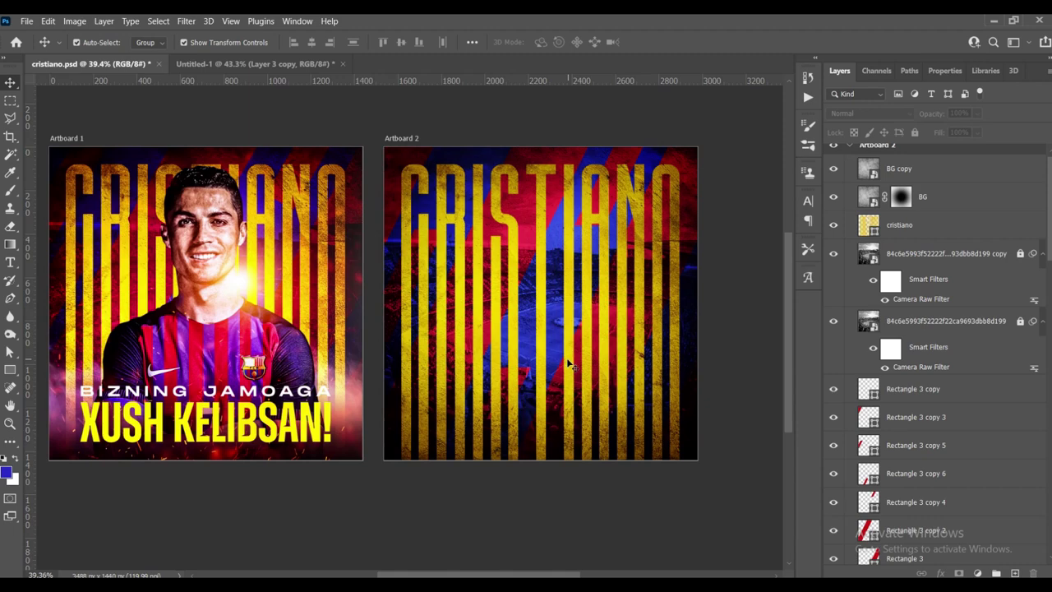
{"action": "left_click_drag", "start_coordinate": [579, 331], "coordinate": [565, 346]}
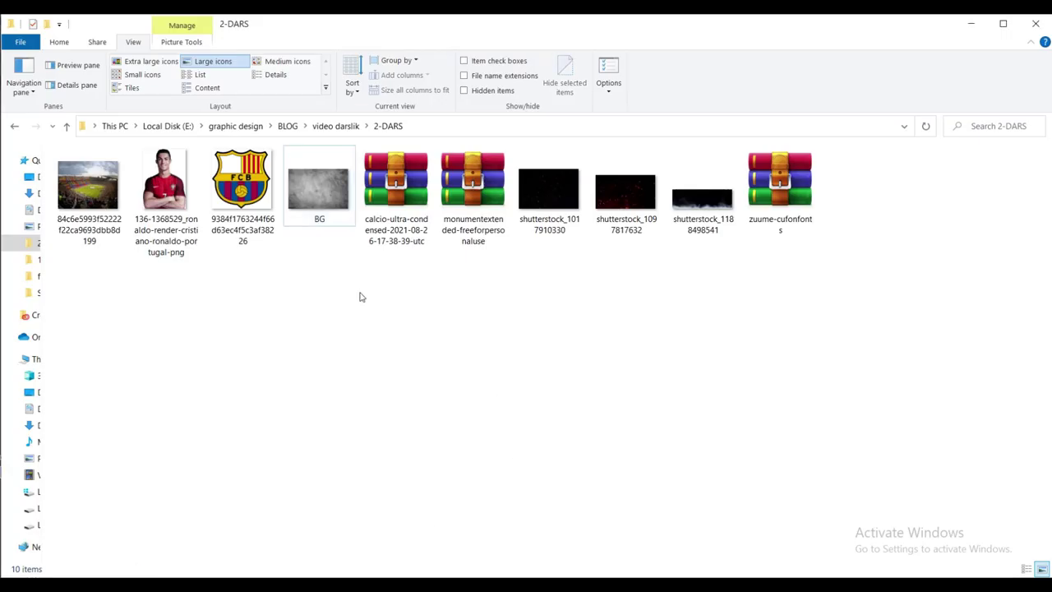
{"action": "mouse_move", "coordinate": [164, 185]}
{"action": "left_mouse_down"}
{"action": "mouse_move", "coordinate": [364, 566]}
{"action": "mouse_move", "coordinate": [547, 434]}
{"action": "left_mouse_up"}
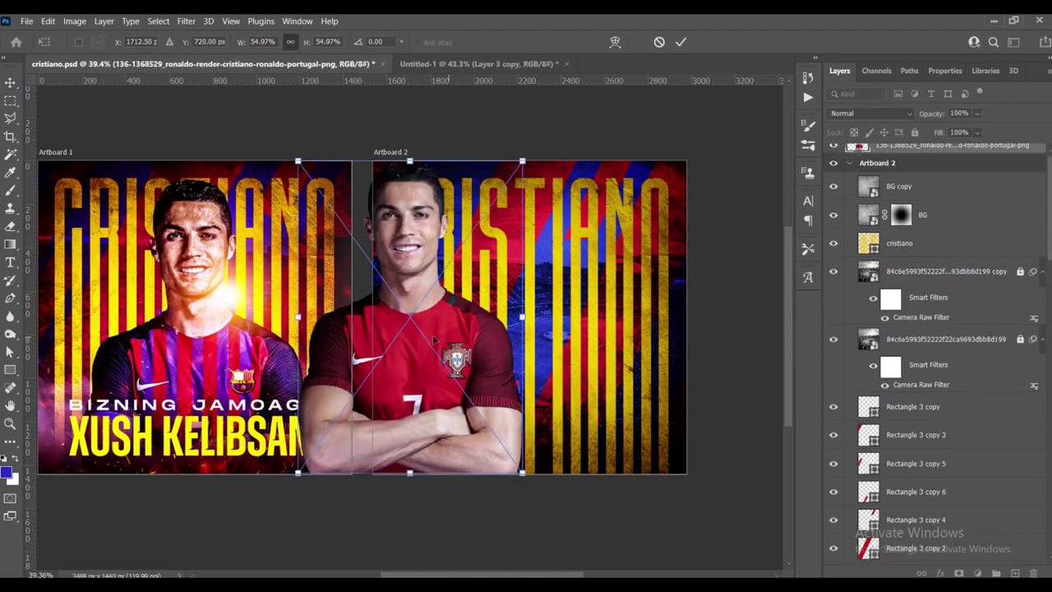
- Commit the Ronaldo image, centre it horizontally, and enlarge it
{"action": "left_click", "coordinate": [681, 42]}
{"action": "left_click_drag", "start_coordinate": [511, 370], "coordinate": [512, 385]}
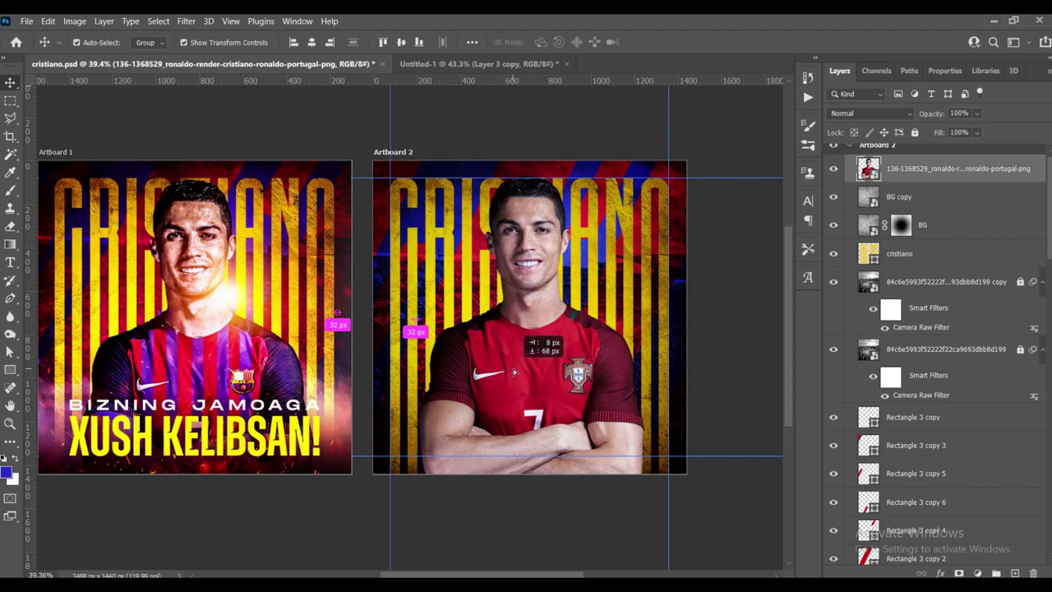
{"action": "left_click", "coordinate": [314, 44]}
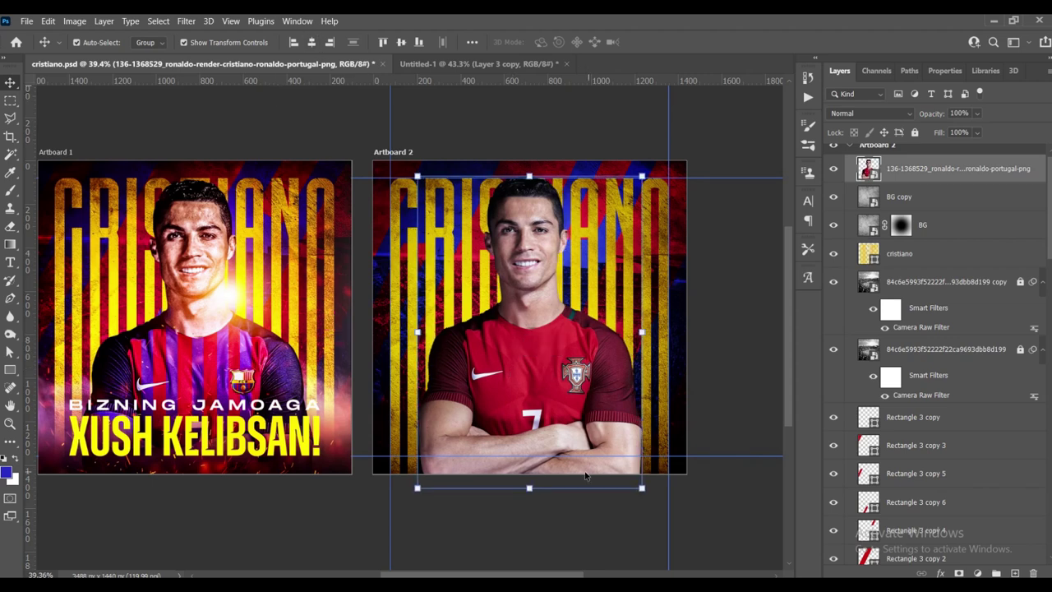
{"action": "left_click_drag", "start_coordinate": [529, 488], "coordinate": [530, 500]}
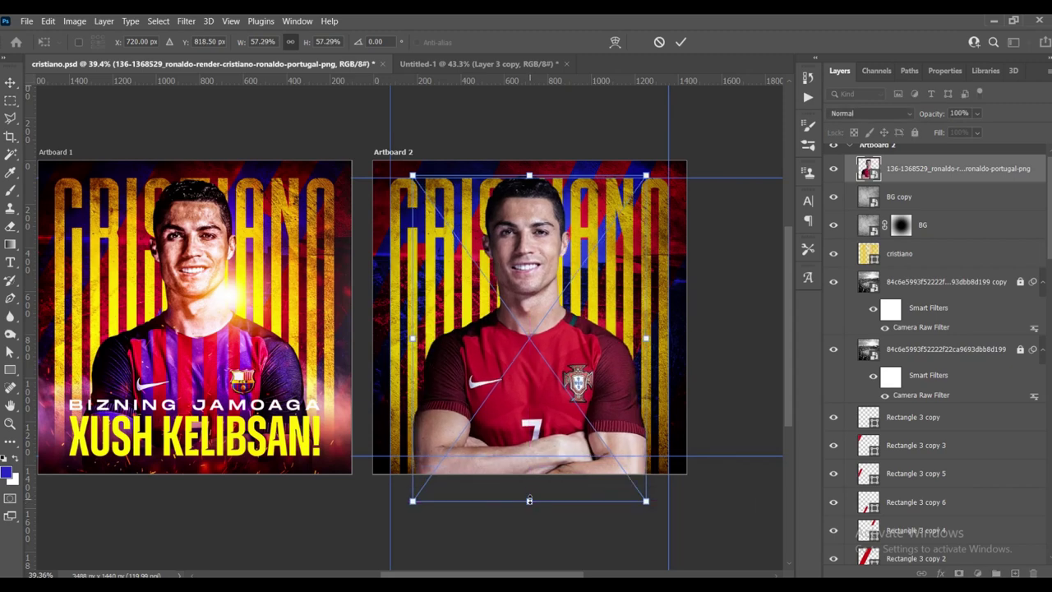
{"action": "key", "text": "Return"}
- Fine-tune the Ronaldo image's top edge to about 56.57% scale and commit
{"action": "scroll", "coordinate": [501, 196], "scroll_direction": "up", "scroll_amount": 2}
{"action": "scroll", "coordinate": [542, 181], "scroll_direction": "up", "scroll_amount": 2}
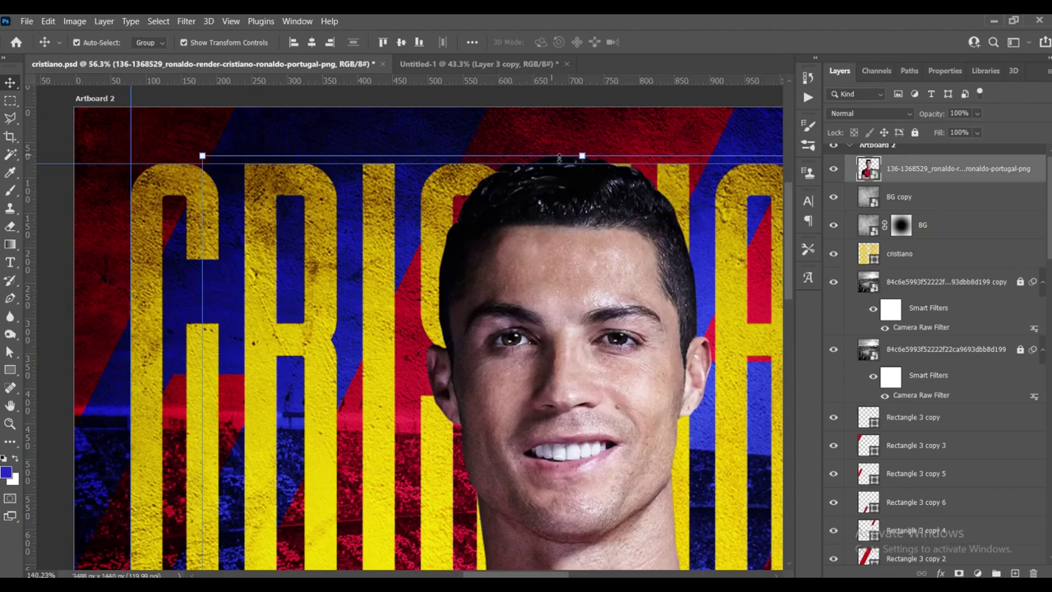
{"action": "scroll", "coordinate": [587, 163], "scroll_direction": "up", "scroll_amount": 1}
{"action": "scroll", "coordinate": [597, 154], "scroll_direction": "down", "scroll_amount": 2}
{"action": "scroll", "coordinate": [575, 165], "scroll_direction": "down", "scroll_amount": 2}
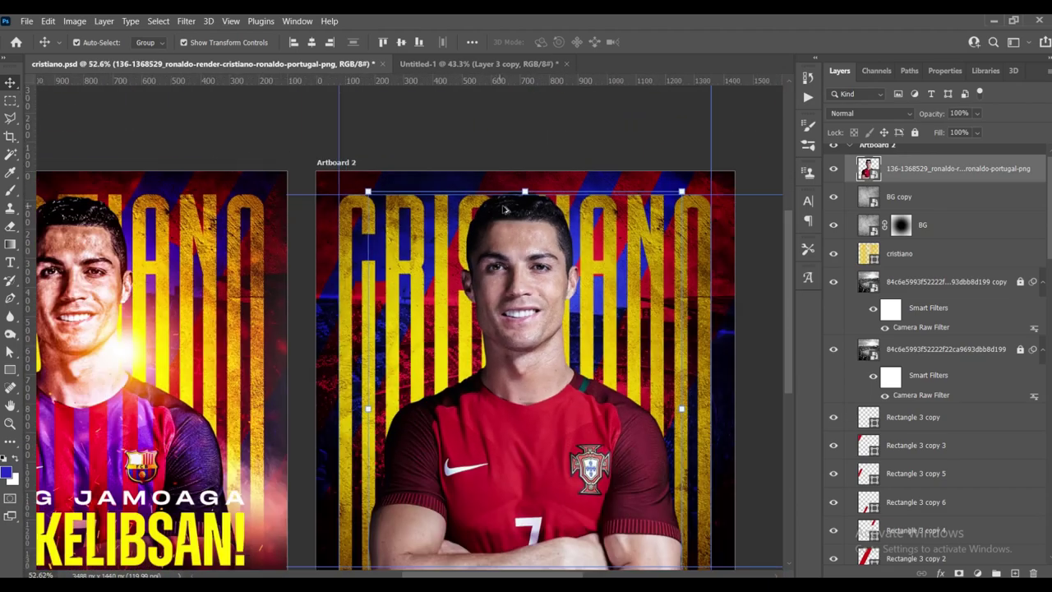
{"action": "scroll", "coordinate": [550, 179], "scroll_direction": "up", "scroll_amount": 1}
{"action": "left_click_drag", "start_coordinate": [526, 190], "coordinate": [524, 197]}
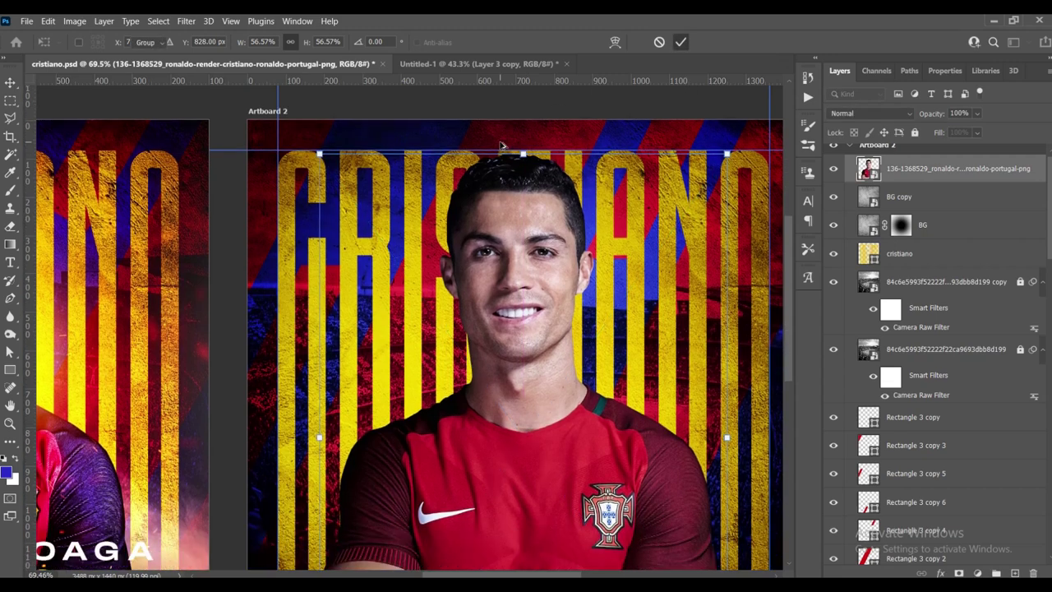
{"action": "key", "text": "Return"}
{"action": "scroll", "coordinate": [540, 180], "scroll_direction": "down", "scroll_amount": 3}
{"action": "scroll", "coordinate": [540, 180], "scroll_direction": "up", "scroll_amount": 1}
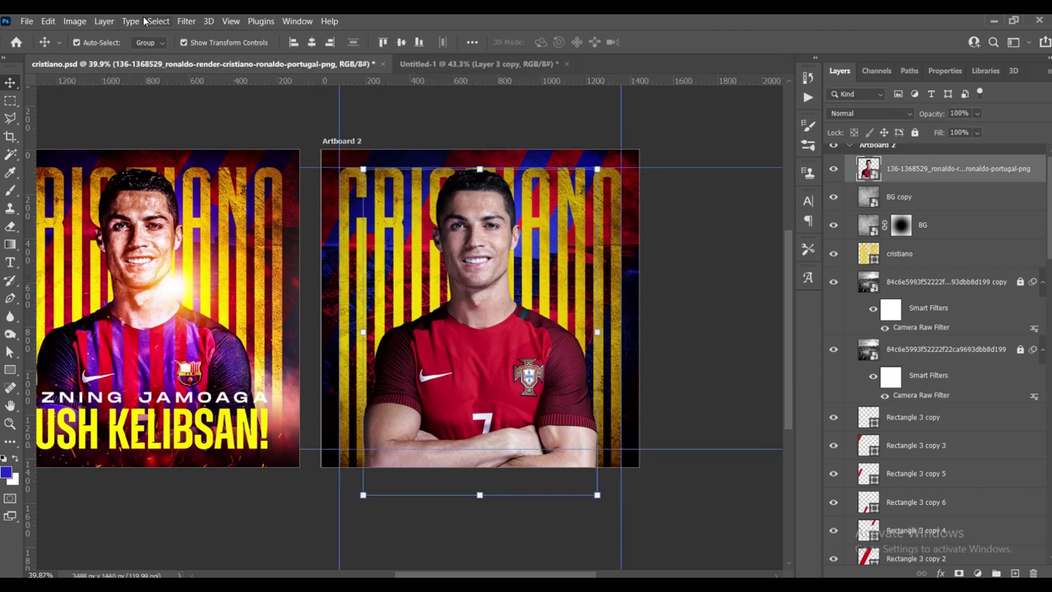
- Apply the Camera Raw Filter to the Ronaldo photo with Temperature +10, Contrast +22 and Highlights +10
{"action": "left_click", "coordinate": [191, 22]}
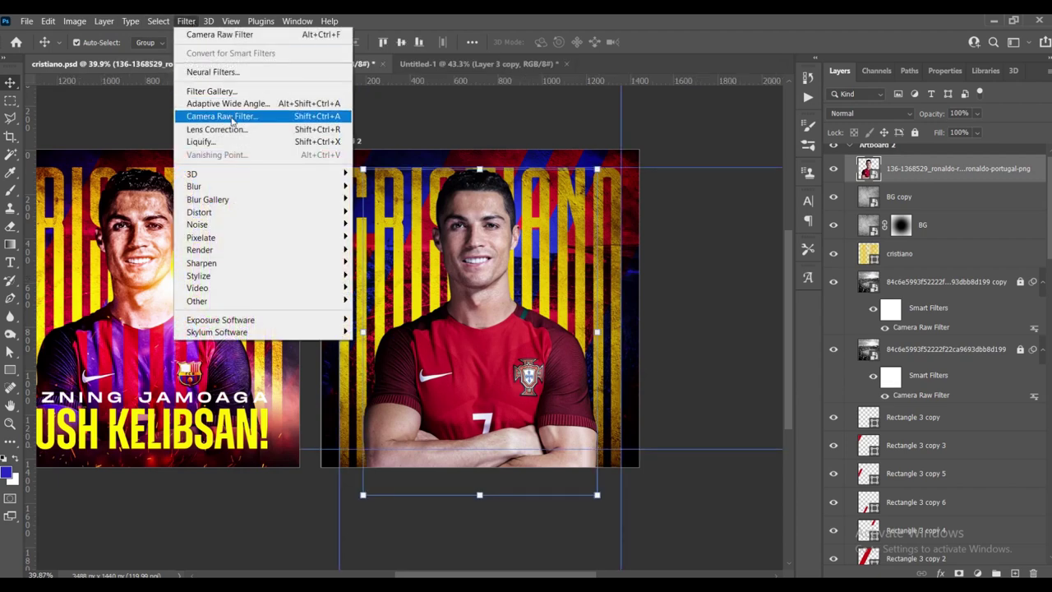
{"action": "left_click", "coordinate": [233, 121]}
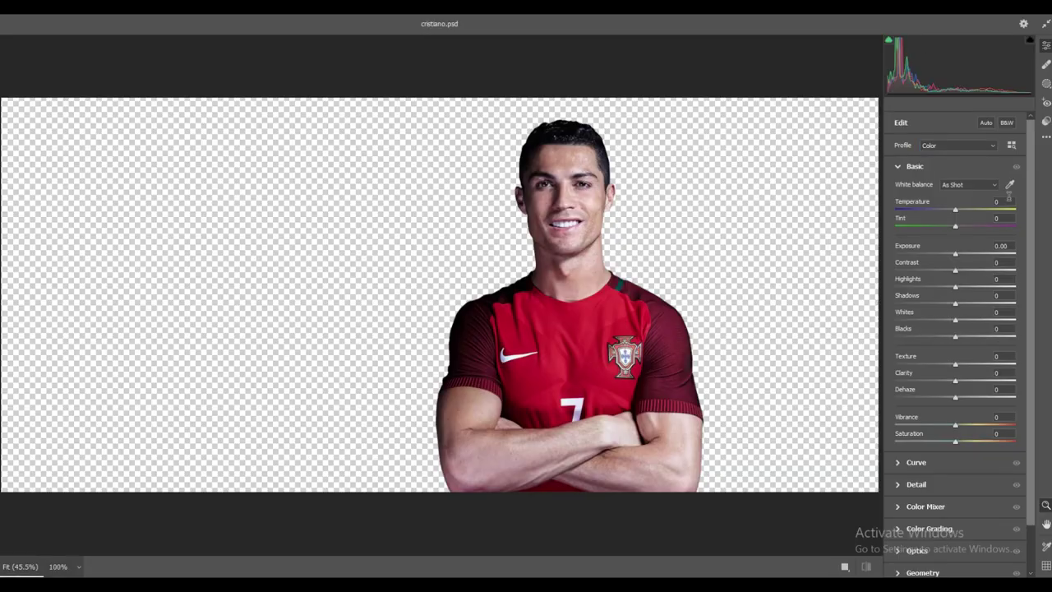
{"action": "left_click_drag", "start_coordinate": [969, 205], "coordinate": [974, 205]}
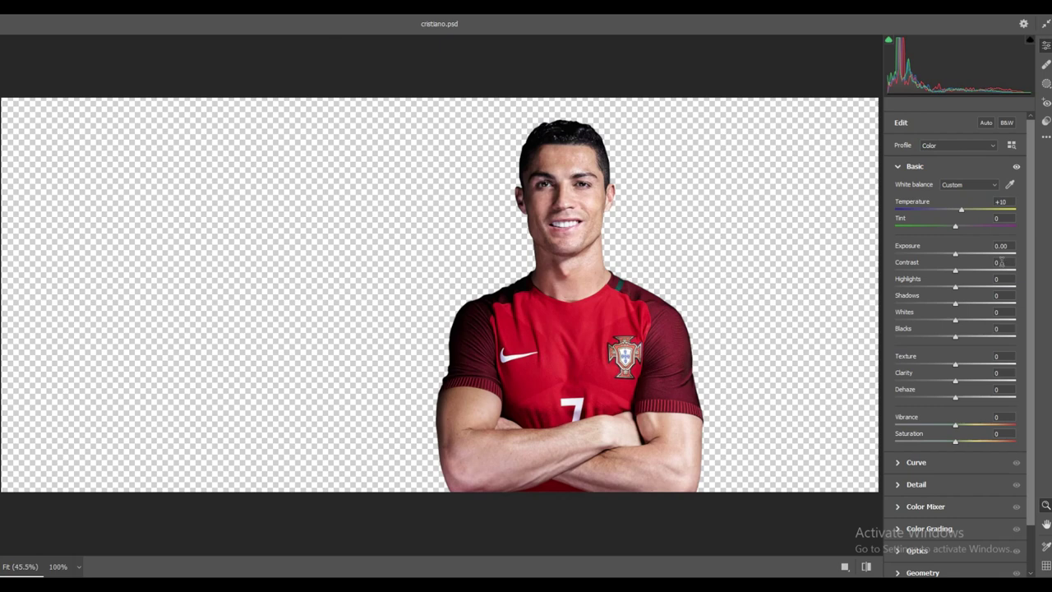
{"action": "left_click", "coordinate": [995, 269]}
{"action": "left_click", "coordinate": [1003, 262]}
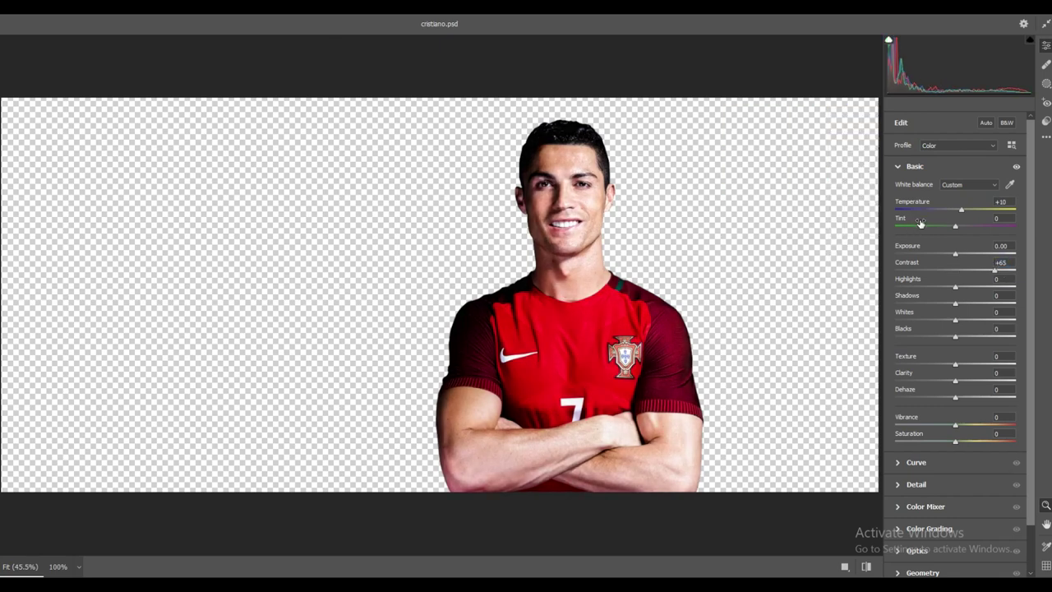
{"action": "left_click", "coordinate": [1003, 261]}
{"action": "type", "text": "22"}
{"action": "key", "text": "Tab"}
{"action": "type", "text": "10"}
{"action": "key", "text": "Tab"}
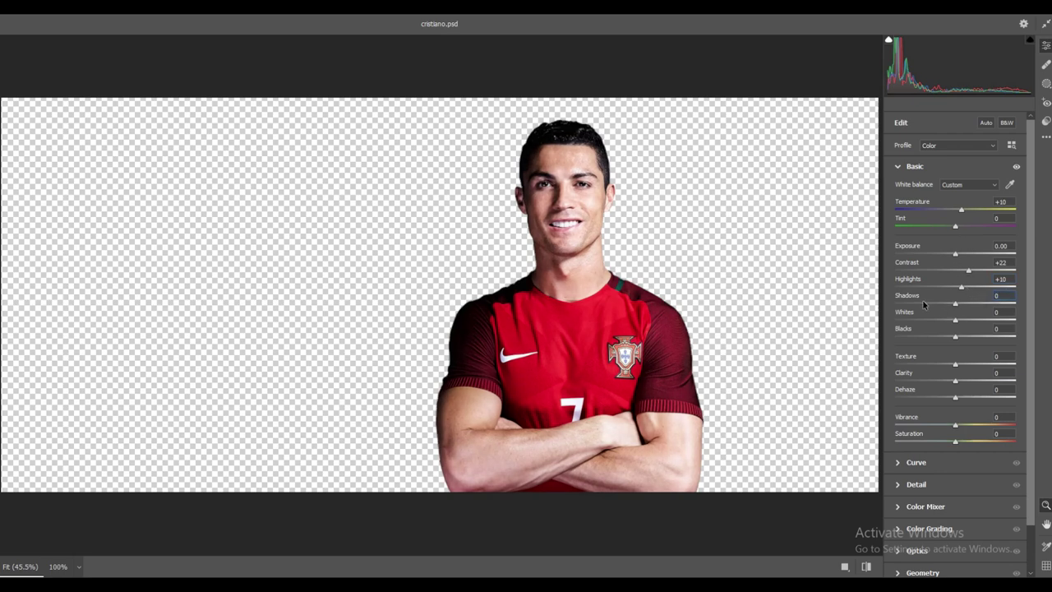
- Set Shadows to -70, Clarity to +100 and Texture to +10, checking detail on the face
{"action": "left_click_drag", "start_coordinate": [919, 302], "coordinate": [913, 305]}
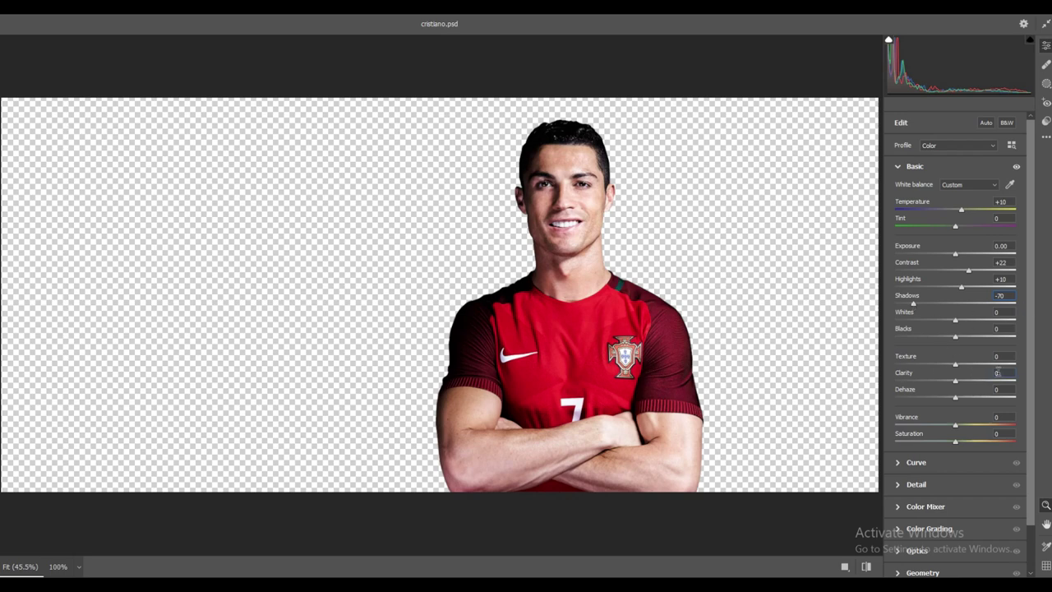
{"action": "type", "text": "100"}
{"action": "key", "text": "Return"}
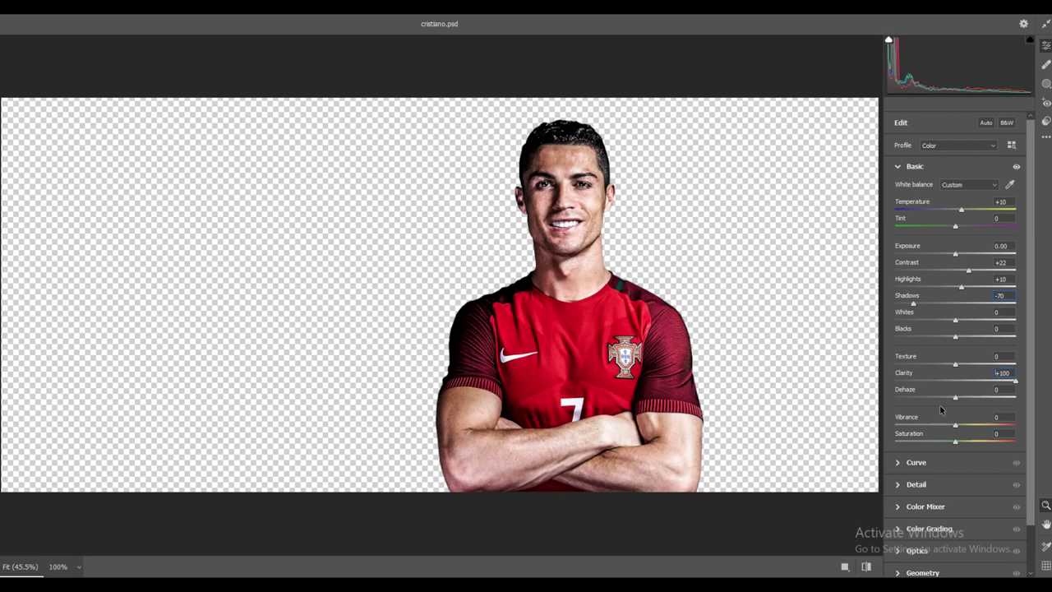
{"action": "mouse_move", "coordinate": [1013, 384]}
{"action": "left_mouse_down"}
{"action": "mouse_move", "coordinate": [960, 385]}
{"action": "mouse_move", "coordinate": [1045, 386]}
{"action": "left_mouse_up"}
{"action": "mouse_move", "coordinate": [560, 191]}
{"action": "left_mouse_down"}
{"action": "mouse_move", "coordinate": [674, 252]}
{"action": "mouse_move", "coordinate": [659, 258]}
{"action": "mouse_move", "coordinate": [545, 132]}
{"action": "mouse_move", "coordinate": [560, 353]}
{"action": "mouse_move", "coordinate": [460, 246]}
{"action": "mouse_move", "coordinate": [477, 205]}
{"action": "mouse_move", "coordinate": [469, 165]}
{"action": "mouse_move", "coordinate": [544, 263]}
{"action": "left_mouse_up"}
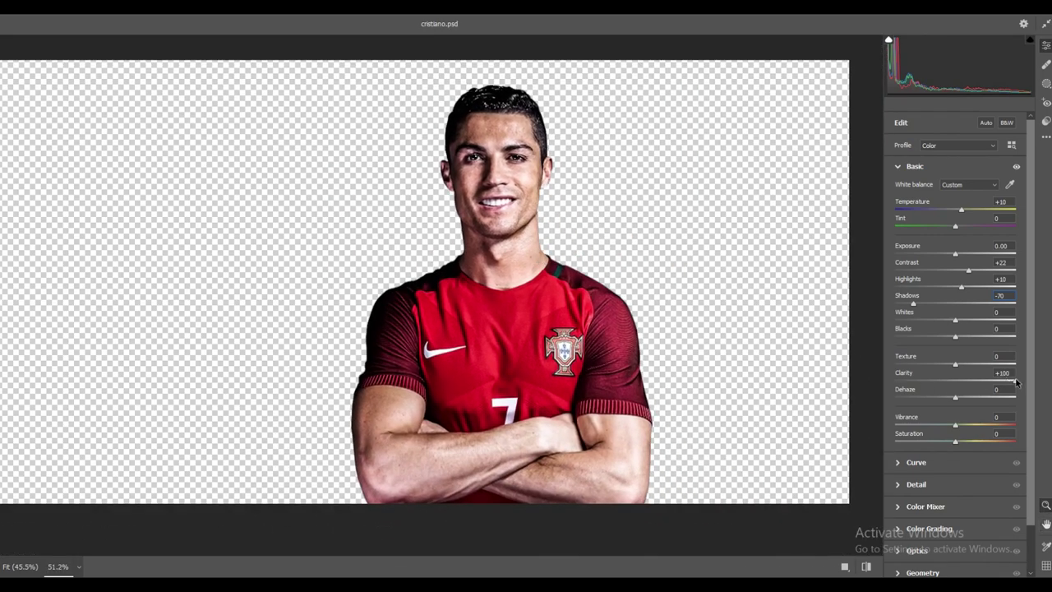
{"action": "left_click_drag", "start_coordinate": [1013, 382], "coordinate": [1019, 382]}
{"action": "mouse_move", "coordinate": [509, 153]}
{"action": "left_mouse_down"}
{"action": "mouse_move", "coordinate": [646, 299]}
{"action": "mouse_move", "coordinate": [518, 249]}
{"action": "left_mouse_up"}
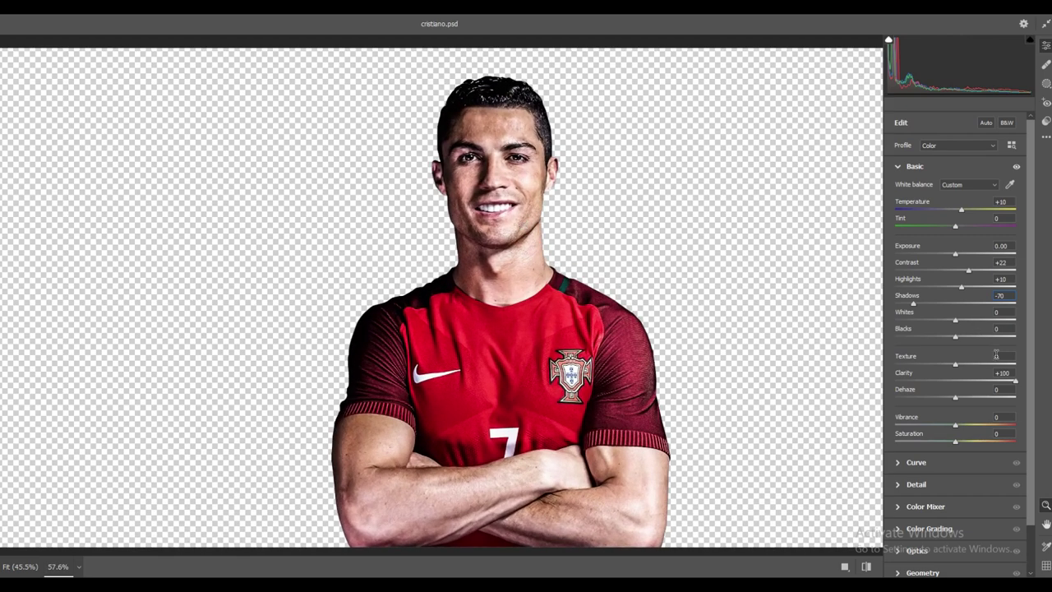
{"action": "left_click", "coordinate": [1009, 358]}
{"action": "type", "text": "10"}
{"action": "left_click", "coordinate": [992, 395]}
{"action": "type", "text": "+15"}
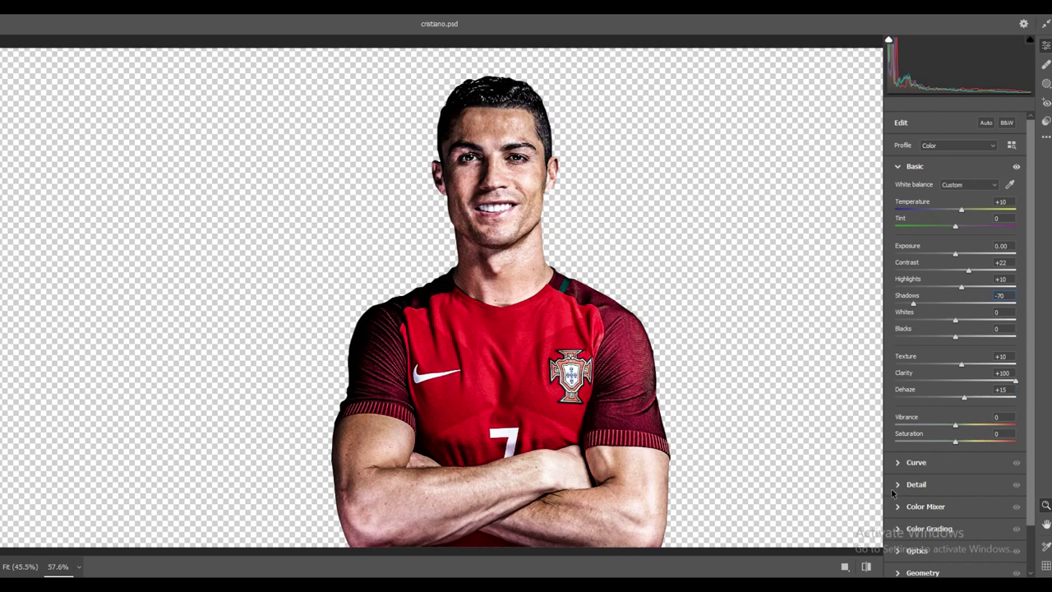
{"action": "left_click", "coordinate": [895, 492]}
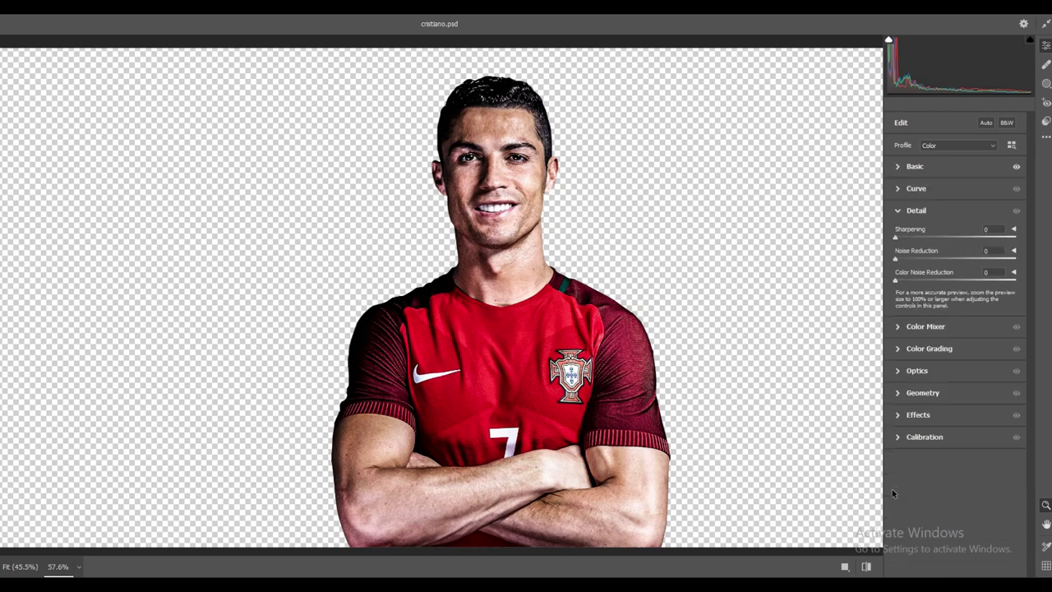
- In Camera Raw's Detail panel, set Noise Reduction to 15 and Color Noise Reduction to 30
{"action": "left_click", "coordinate": [992, 250]}
{"action": "key", "text": "Tab"}
{"action": "type", "text": "20"}
{"action": "key", "text": "Return"}
{"action": "type", "text": "15"}
{"action": "key", "text": "Return"}
{"action": "key", "text": "Tab"}
{"action": "type", "text": "30"}
{"action": "key", "text": "Return"}
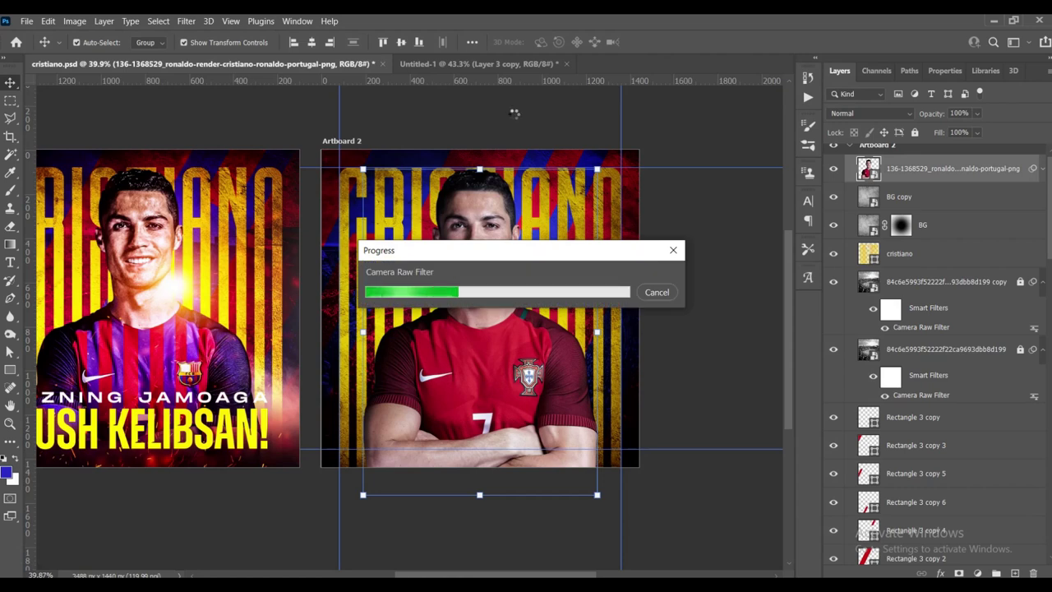
{"action": "scroll", "coordinate": [507, 222], "scroll_direction": "left", "scroll_amount": 3}
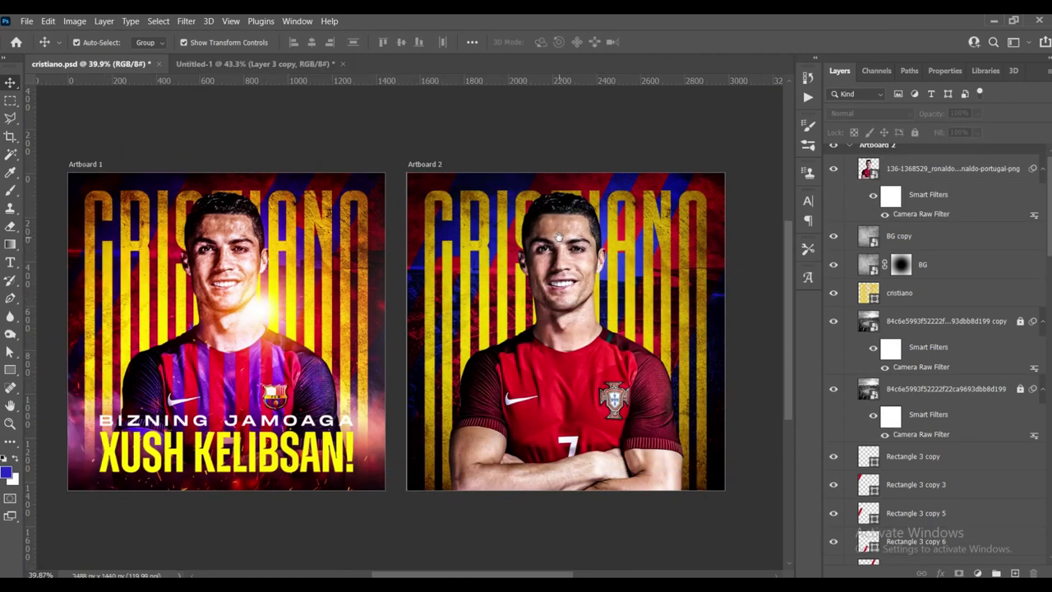
{"action": "scroll", "coordinate": [559, 214], "scroll_direction": "down", "scroll_amount": 2}
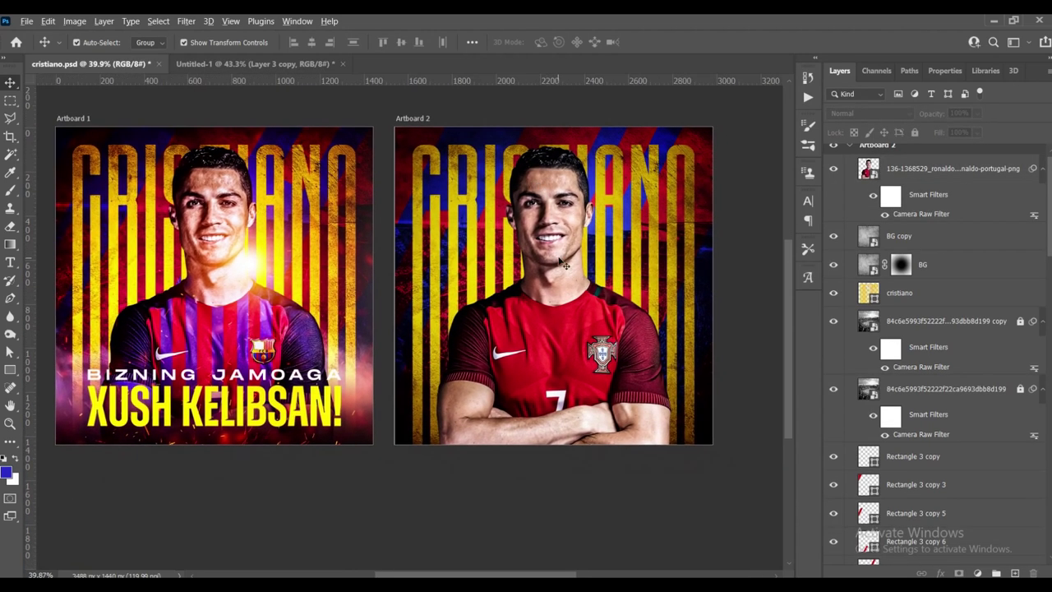
{"action": "scroll", "coordinate": [613, 345], "scroll_direction": "up", "scroll_amount": 2}
{"action": "left_click", "coordinate": [612, 346]}
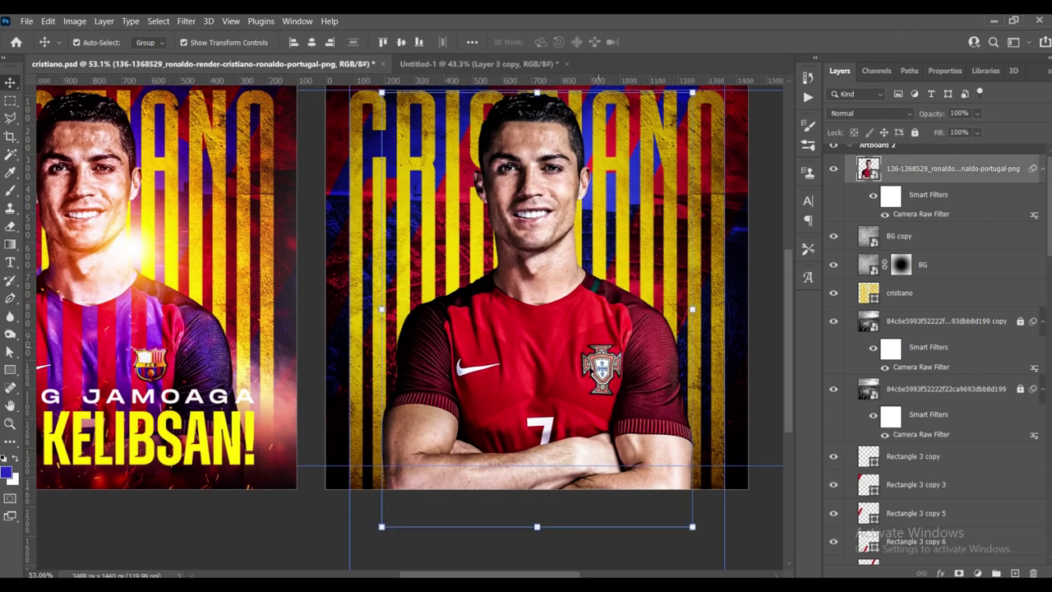
{"action": "scroll", "coordinate": [629, 395], "scroll_direction": "up", "scroll_amount": 1}
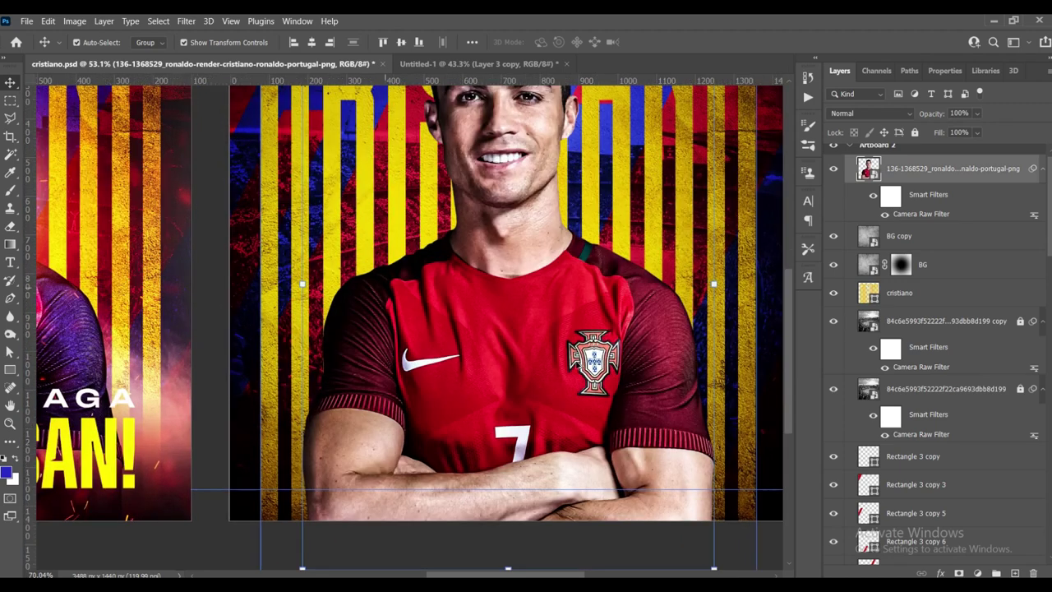
{"action": "scroll", "coordinate": [633, 369], "scroll_direction": "up", "scroll_amount": 1}
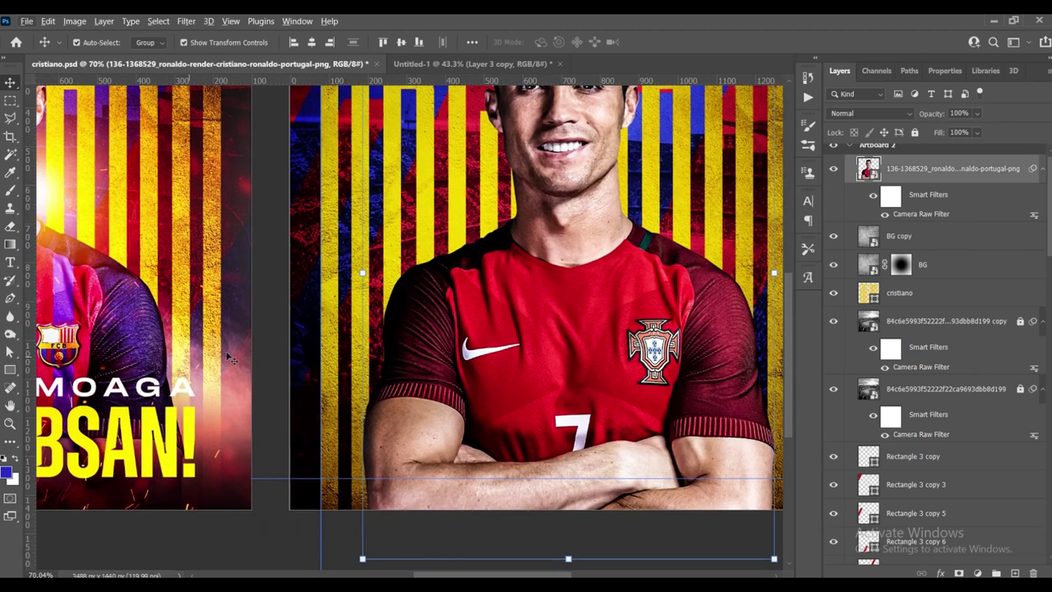
{"action": "scroll", "coordinate": [599, 305], "scroll_direction": "right", "scroll_amount": 5}
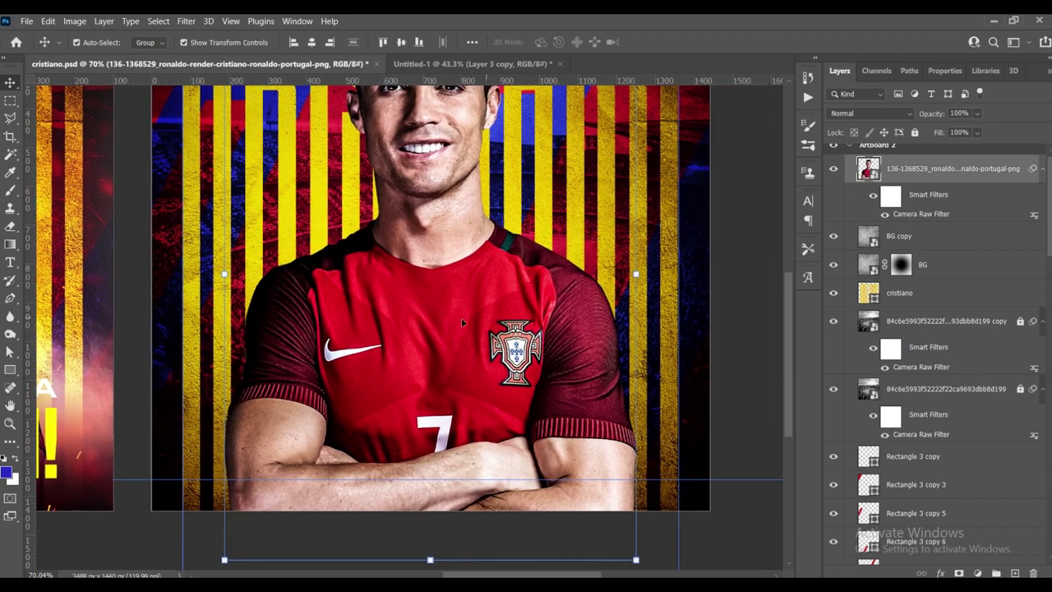
{"action": "scroll", "coordinate": [474, 325], "scroll_direction": "up", "scroll_amount": 1}
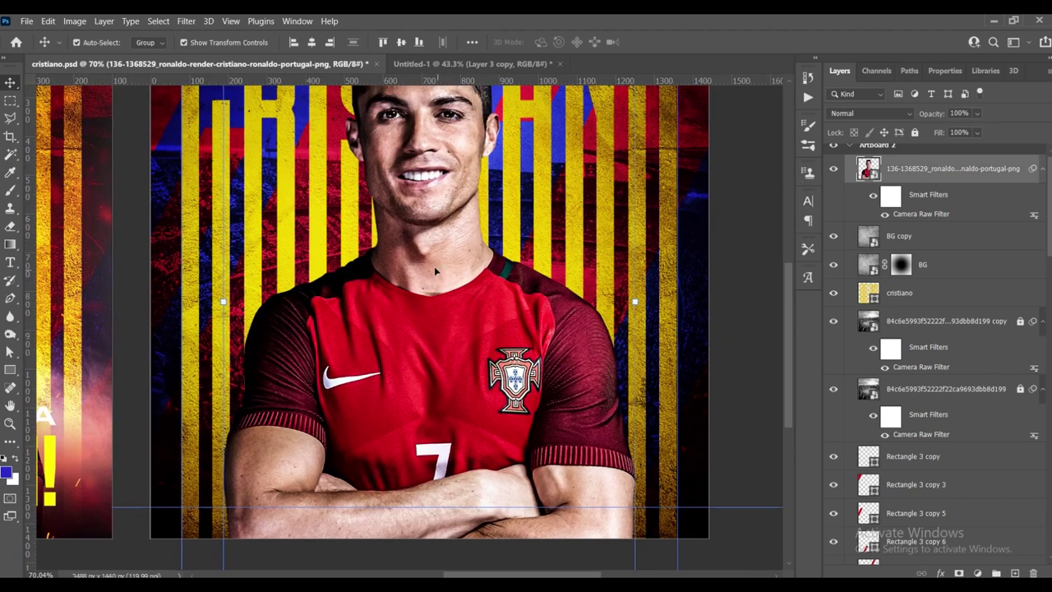
{"action": "scroll", "coordinate": [439, 296], "scroll_direction": "up", "scroll_amount": 1}
{"action": "scroll", "coordinate": [441, 329], "scroll_direction": "up", "scroll_amount": 1}
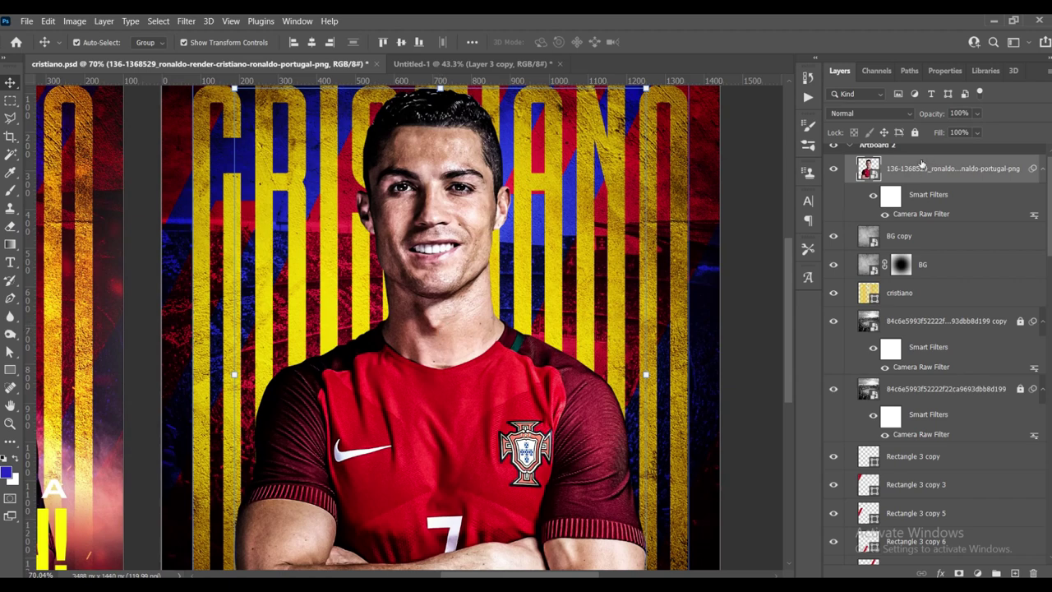
- Open the Ronaldo smart object's contents, zoom onto the Portugal crest, and select the Patch Tool
{"action": "double_click", "coordinate": [868, 167]}
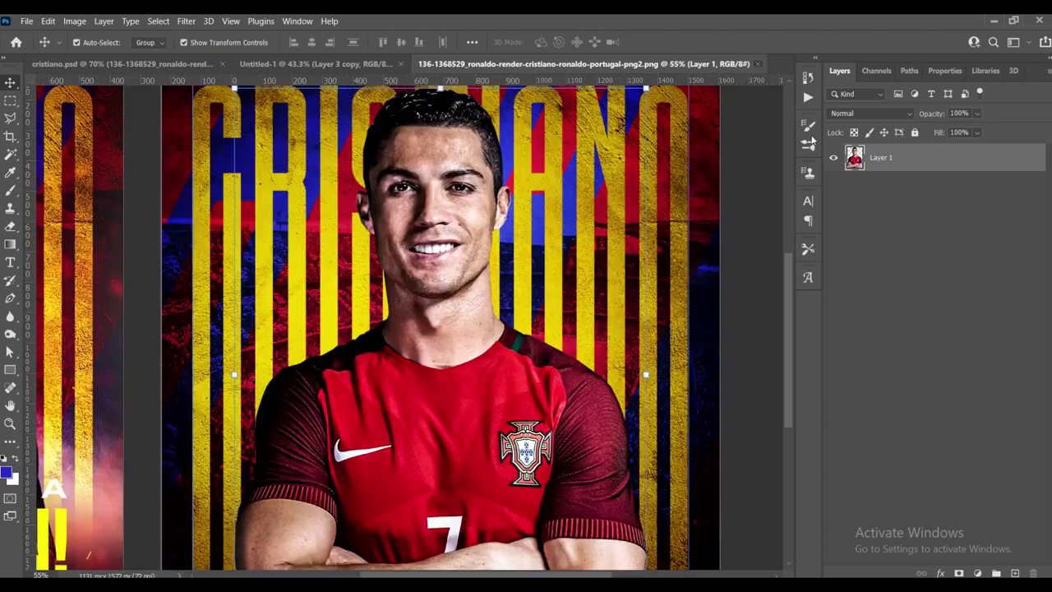
{"action": "key", "text": "ctrl+w"}
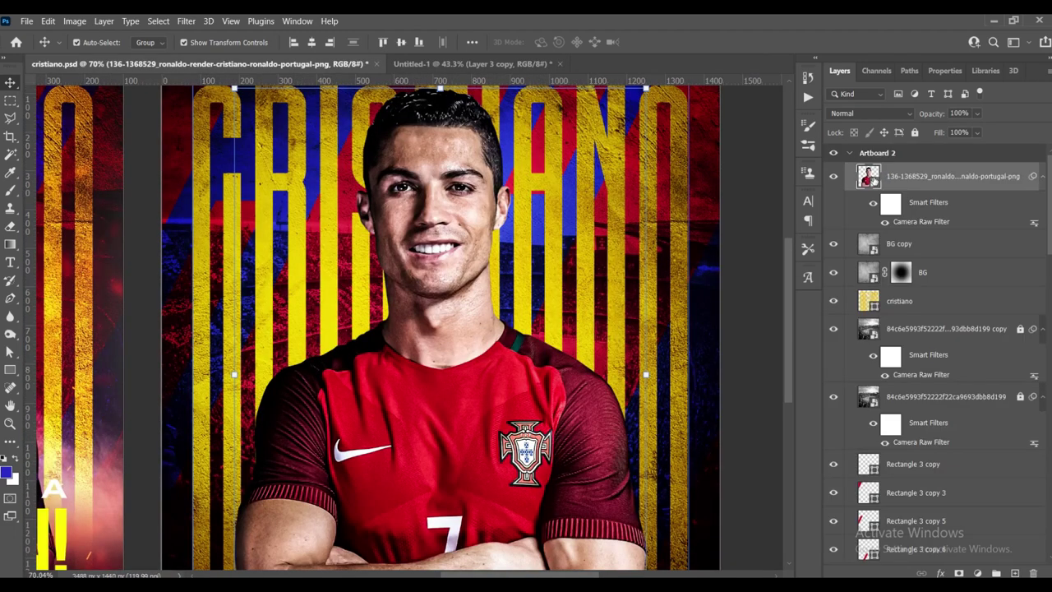
{"action": "double_click", "coordinate": [870, 176]}
{"action": "scroll", "coordinate": [473, 370], "scroll_direction": "up", "scroll_amount": 3}
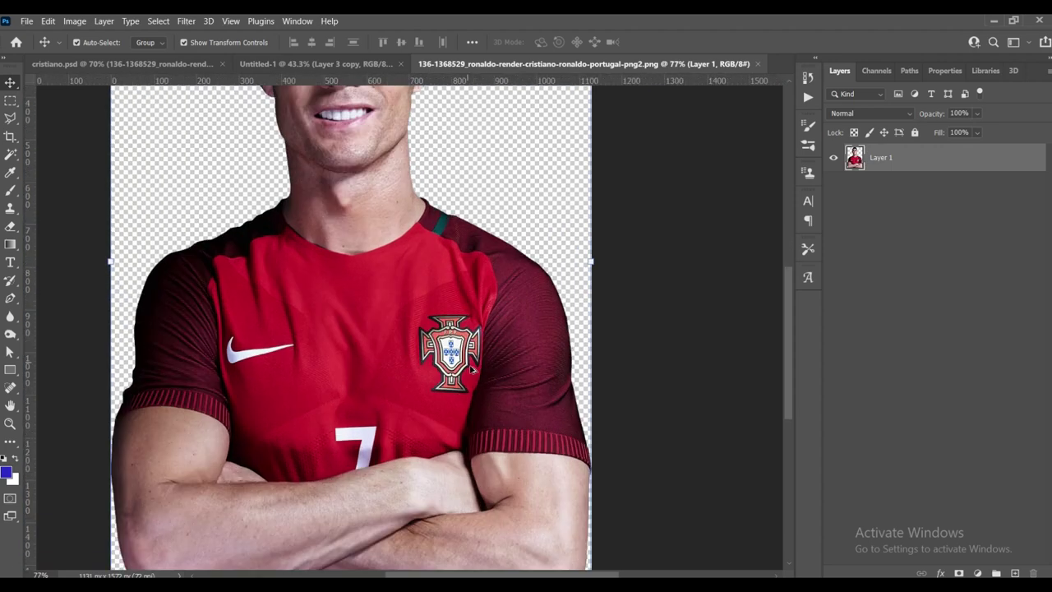
{"action": "scroll", "coordinate": [473, 369], "scroll_direction": "up", "scroll_amount": 3}
{"action": "scroll", "coordinate": [472, 370], "scroll_direction": "up", "scroll_amount": 2}
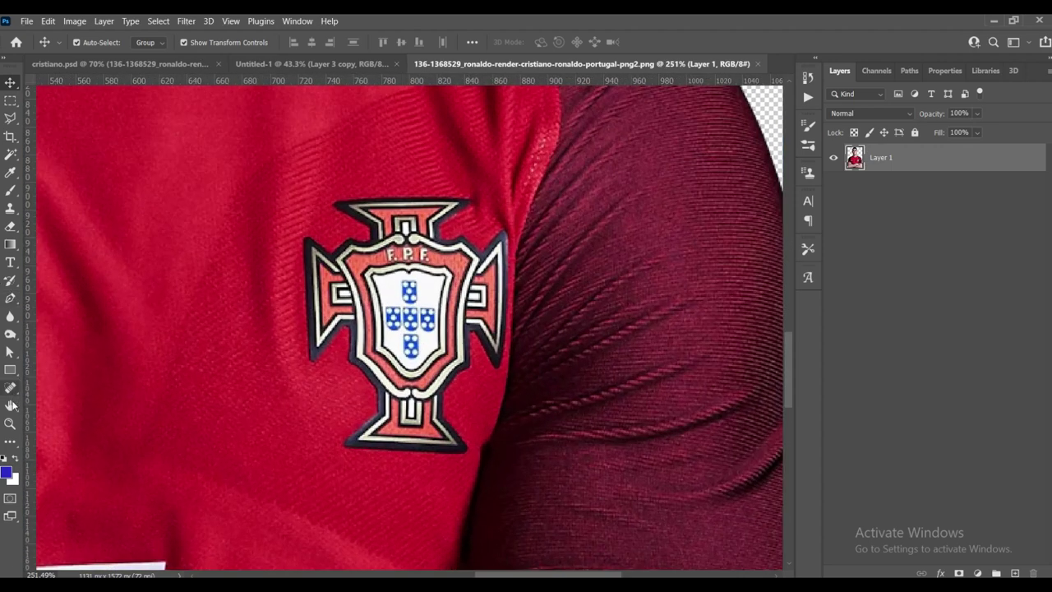
{"action": "left_click", "coordinate": [10, 387]}
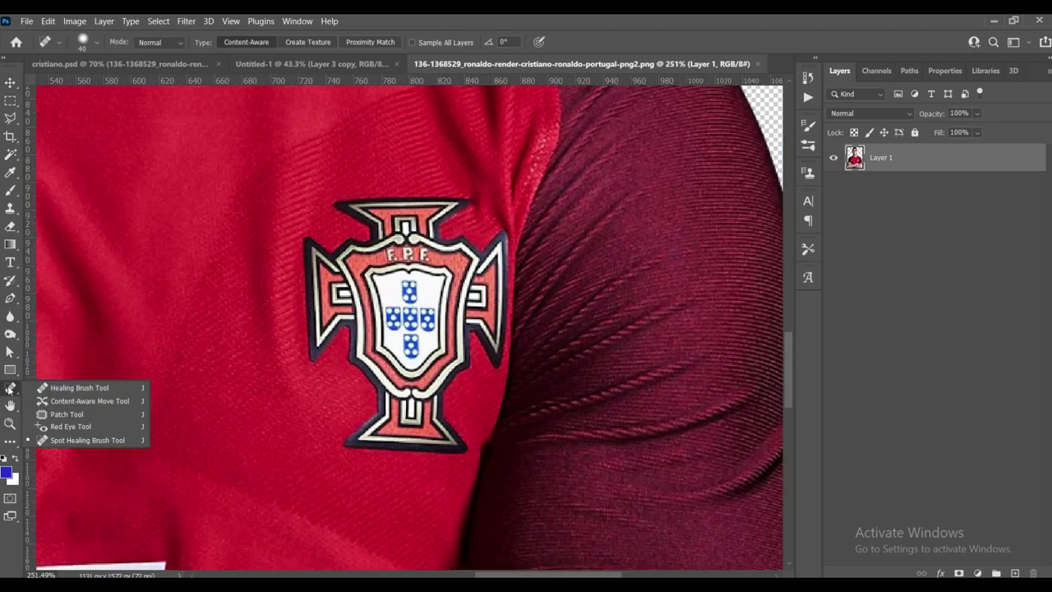
{"action": "left_click", "coordinate": [88, 416]}
- Patch the Portugal crest away with plain red shirt fabric and deselect
{"action": "mouse_move", "coordinate": [284, 248]}
{"action": "left_mouse_down"}
{"action": "mouse_move", "coordinate": [497, 218]}
{"action": "mouse_move", "coordinate": [520, 242]}
{"action": "left_mouse_up"}
{"action": "left_click_drag", "start_coordinate": [516, 311], "coordinate": [514, 332]}
{"action": "left_click_drag", "start_coordinate": [501, 384], "coordinate": [492, 399]}
{"action": "mouse_move", "coordinate": [476, 450]}
{"action": "left_mouse_down"}
{"action": "mouse_move", "coordinate": [473, 470]}
{"action": "mouse_move", "coordinate": [348, 467]}
{"action": "mouse_move", "coordinate": [337, 438]}
{"action": "left_mouse_up"}
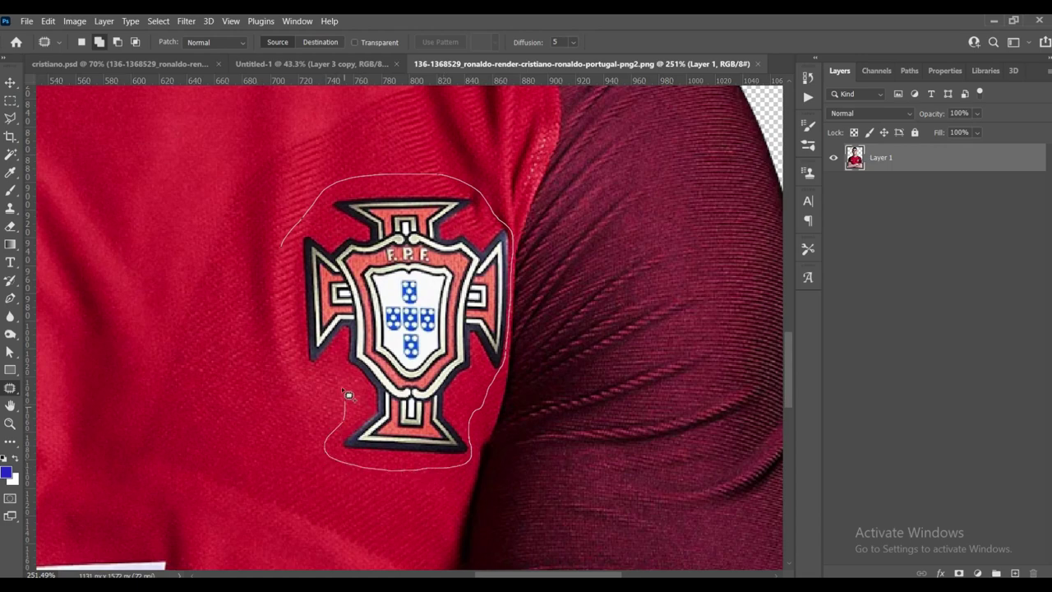
{"action": "left_click_drag", "start_coordinate": [313, 379], "coordinate": [284, 249]}
{"action": "scroll", "coordinate": [489, 258], "scroll_direction": "down", "scroll_amount": 5, "text": "alt"}
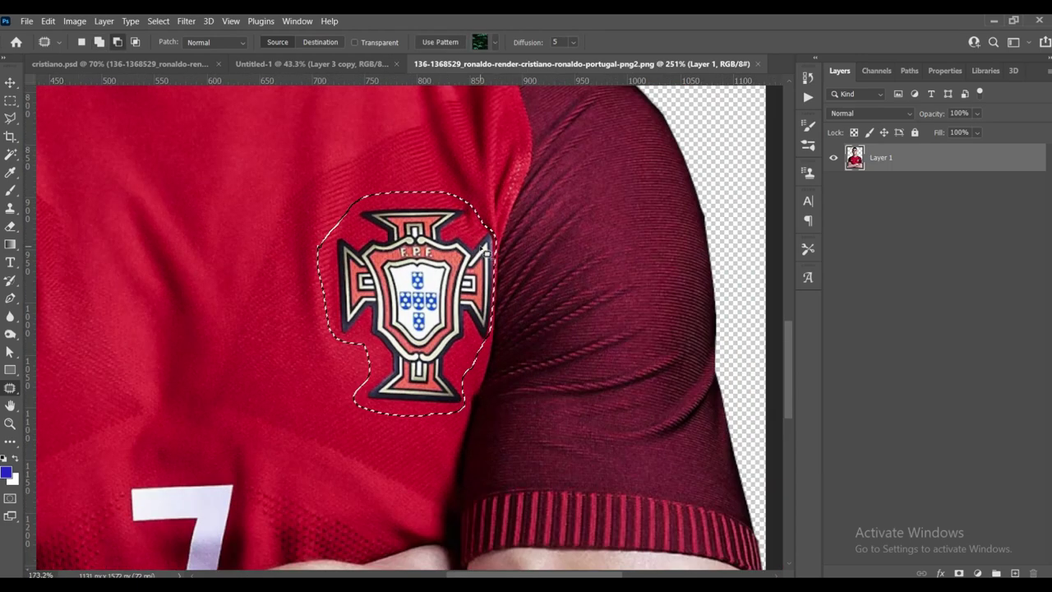
{"action": "scroll", "coordinate": [489, 259], "scroll_direction": "up", "scroll_amount": 3, "text": "alt"}
{"action": "left_click_drag", "start_coordinate": [465, 263], "coordinate": [316, 208]}
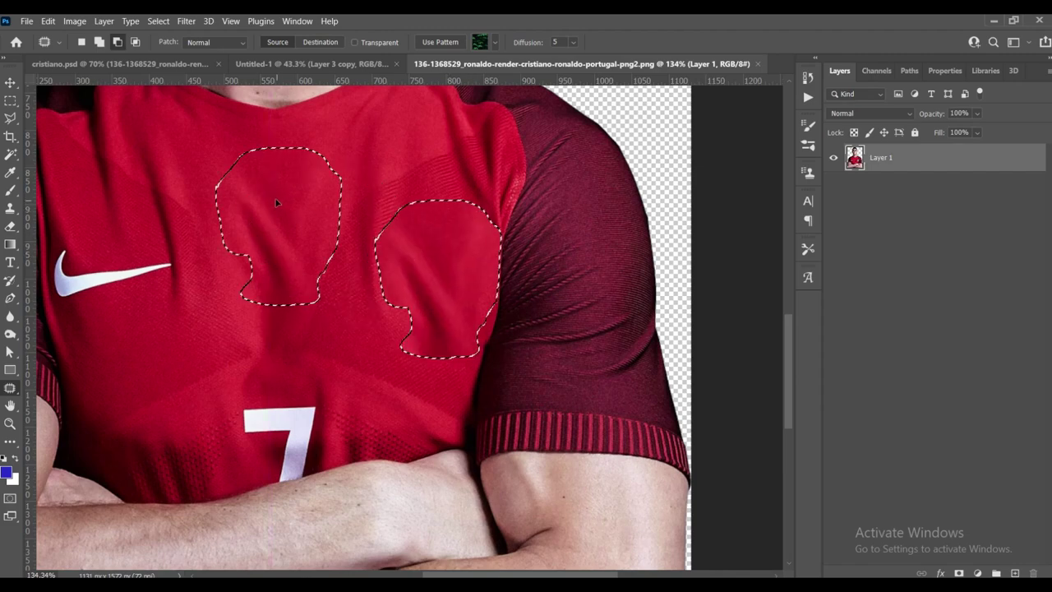
{"action": "key", "text": "ctrl+d"}
- Drag the FCB badge image from File Explorer into the render document
{"action": "scroll", "coordinate": [482, 256], "scroll_direction": "down", "scroll_amount": 2, "text": "alt"}
{"action": "scroll", "coordinate": [491, 273], "scroll_direction": "down", "scroll_amount": 1, "text": "alt"}
{"action": "scroll", "coordinate": [490, 273], "scroll_direction": "up", "scroll_amount": 2, "text": "alt"}
{"action": "scroll", "coordinate": [531, 242], "scroll_direction": "up", "scroll_amount": 1, "text": "alt"}
{"action": "scroll", "coordinate": [482, 230], "scroll_direction": "down", "scroll_amount": 1, "text": "alt"}
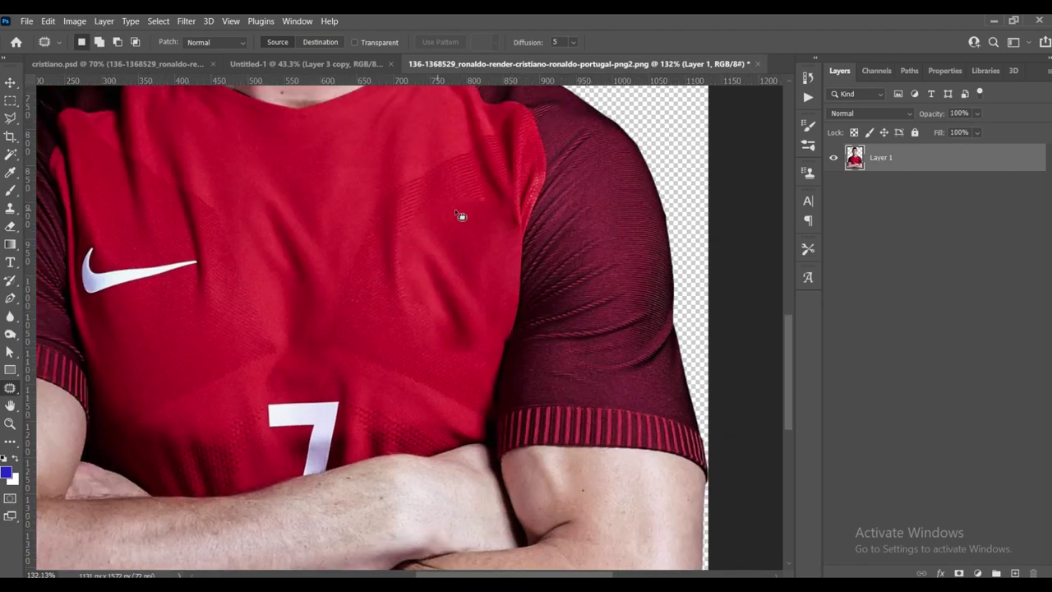
{"action": "scroll", "coordinate": [453, 216], "scroll_direction": "up", "scroll_amount": 1, "text": "alt"}
{"action": "scroll", "coordinate": [486, 241], "scroll_direction": "down", "scroll_amount": 2, "text": "alt"}
{"action": "scroll", "coordinate": [507, 261], "scroll_direction": "down", "scroll_amount": 1, "text": "alt"}
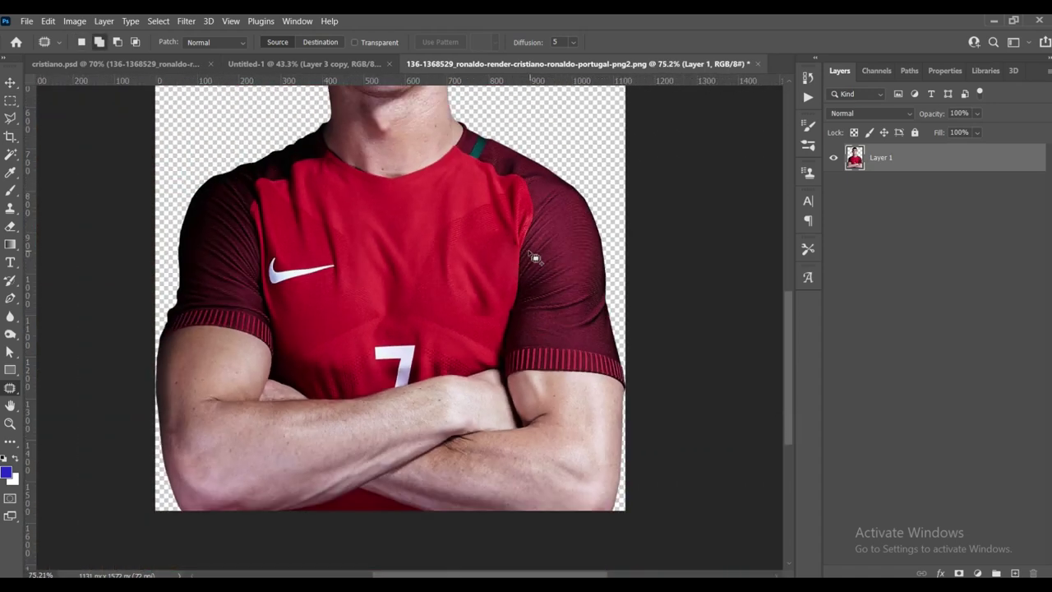
{"action": "scroll", "coordinate": [533, 256], "scroll_direction": "down", "scroll_amount": 1, "text": "alt"}
{"action": "scroll", "coordinate": [532, 259], "scroll_direction": "up", "scroll_amount": 1}
{"action": "scroll", "coordinate": [526, 312], "scroll_direction": "up", "scroll_amount": 1, "text": "alt"}
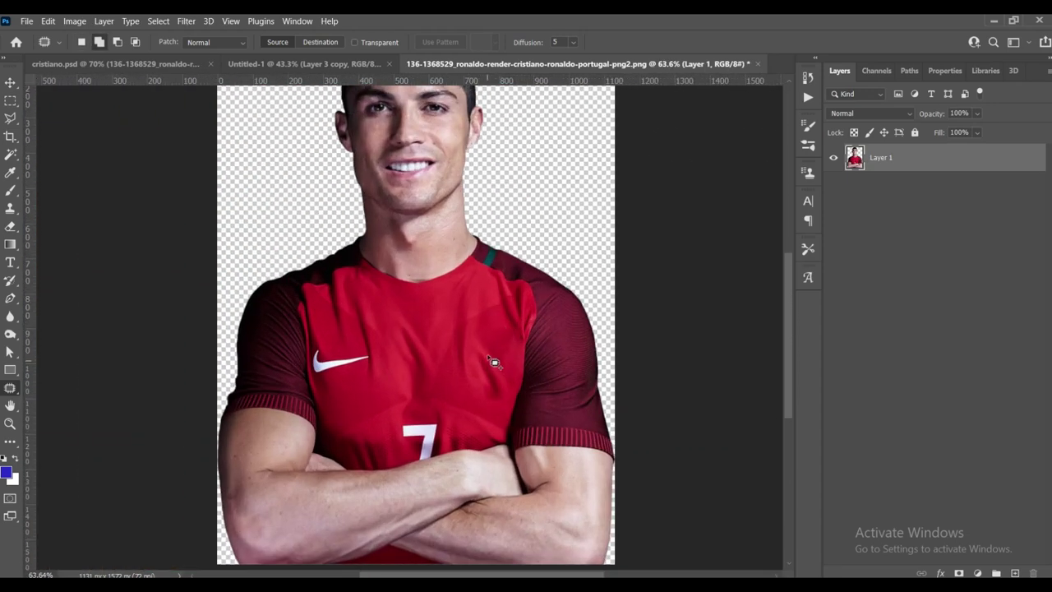
{"action": "scroll", "coordinate": [534, 320], "scroll_direction": "up", "scroll_amount": 1}
{"action": "scroll", "coordinate": [534, 321], "scroll_direction": "up", "scroll_amount": 1, "text": "alt"}
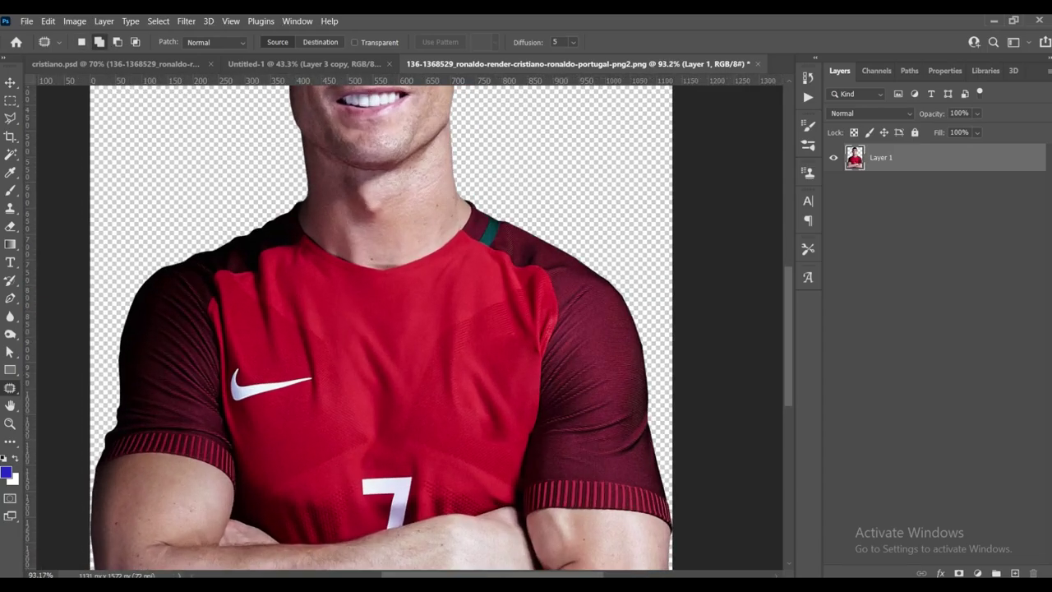
{"action": "left_click_drag", "start_coordinate": [241, 185], "coordinate": [345, 566]}
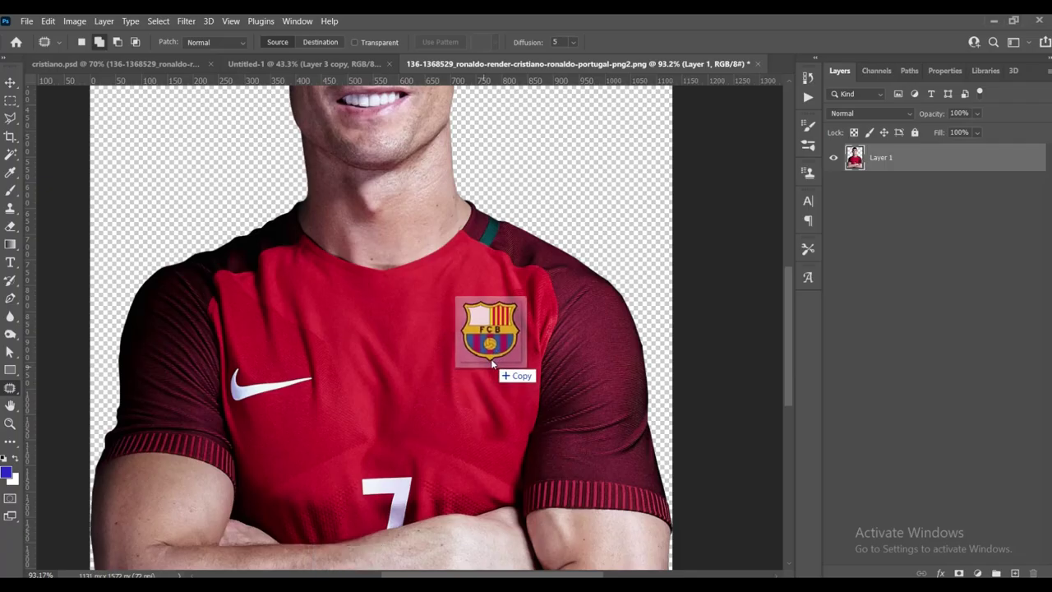
- Place the FCB badge at about 18 percent size where the crest used to be
{"action": "left_click_drag", "start_coordinate": [346, 565], "coordinate": [491, 362]}
{"action": "left_click_drag", "start_coordinate": [604, 327], "coordinate": [422, 328]}
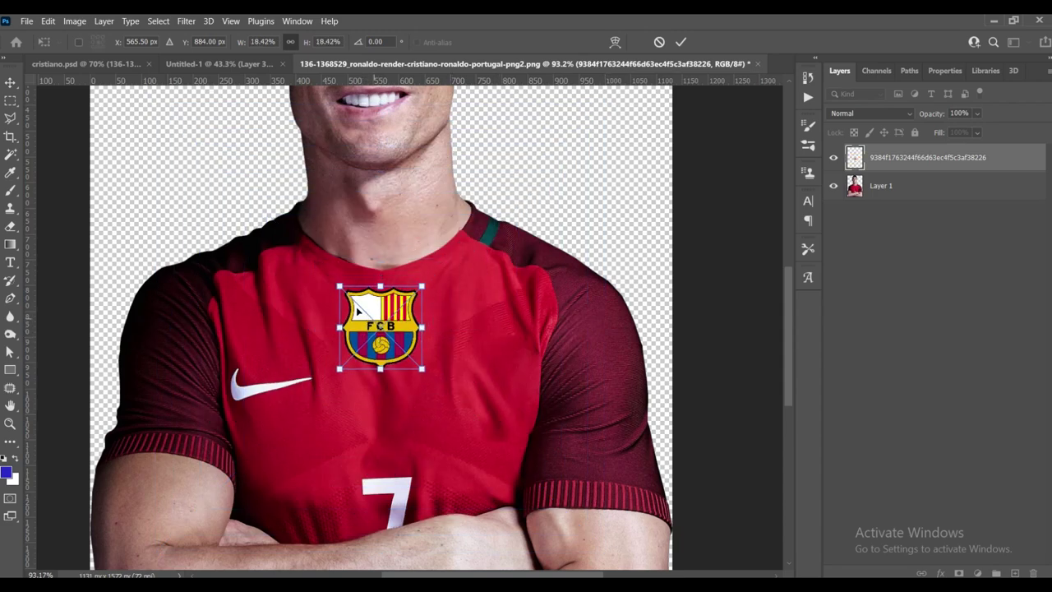
{"action": "scroll", "coordinate": [358, 309], "scroll_direction": "up", "scroll_amount": 2}
{"action": "scroll", "coordinate": [353, 309], "scroll_direction": "up", "scroll_amount": 2}
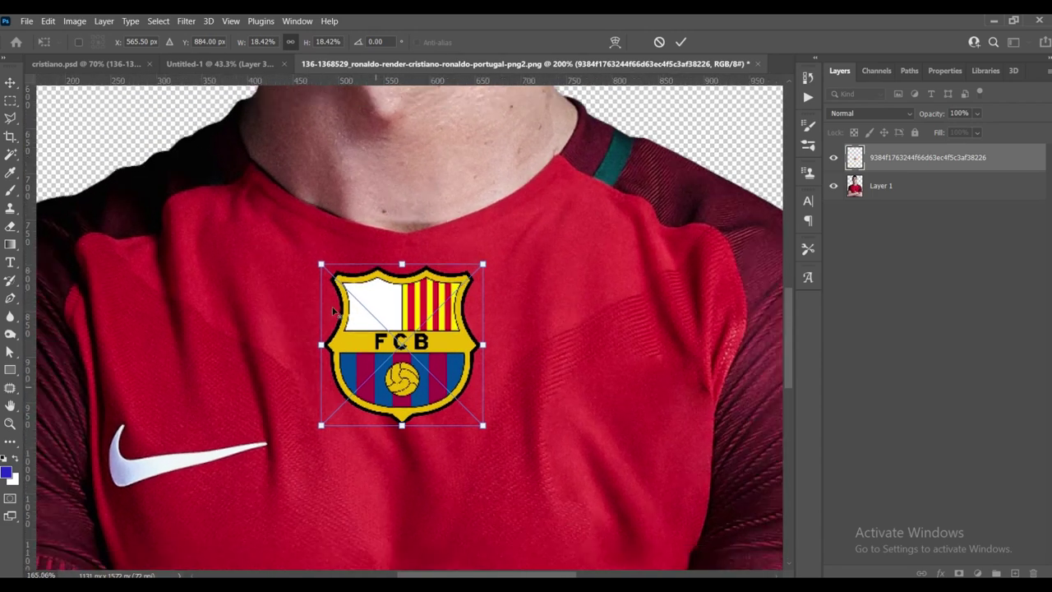
{"action": "scroll", "coordinate": [333, 311], "scroll_direction": "down", "scroll_amount": 2}
{"action": "left_click_drag", "start_coordinate": [405, 346], "coordinate": [550, 402]}
{"action": "left_click_drag", "start_coordinate": [576, 332], "coordinate": [567, 343]}
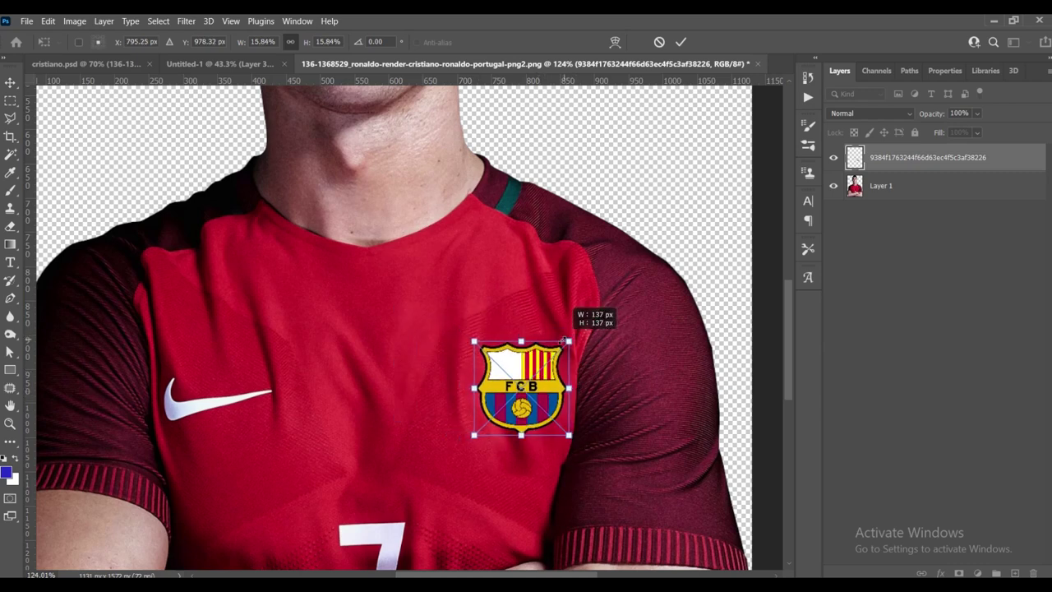
{"action": "left_click", "coordinate": [679, 42]}
{"action": "scroll", "coordinate": [503, 272], "scroll_direction": "down", "scroll_amount": 2}
{"action": "scroll", "coordinate": [634, 282], "scroll_direction": "down", "scroll_amount": 1}
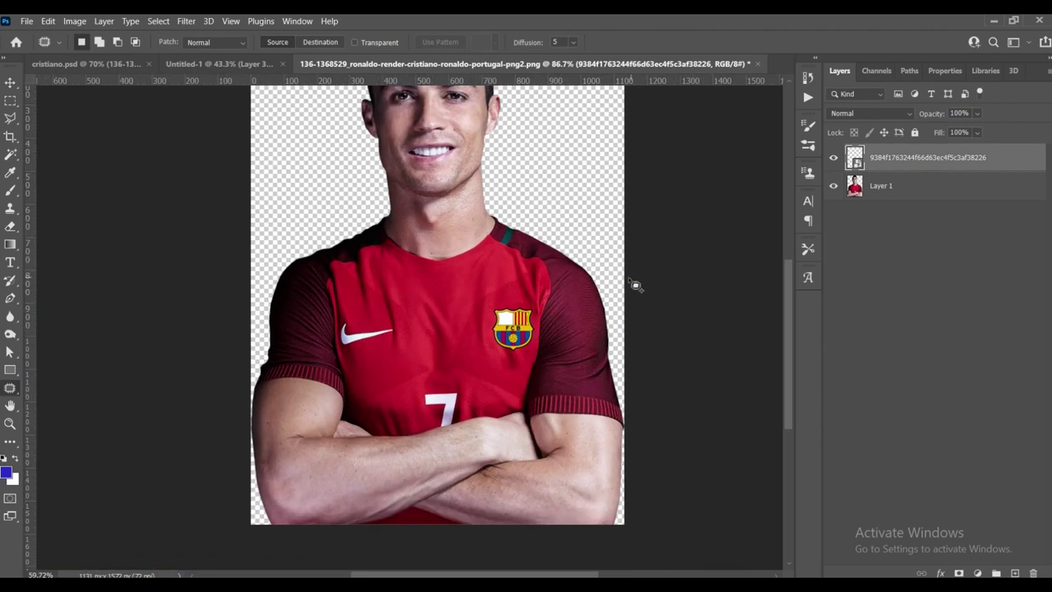
{"action": "scroll", "coordinate": [492, 346], "scroll_direction": "up", "scroll_amount": 3}
{"action": "scroll", "coordinate": [492, 346], "scroll_direction": "up", "scroll_amount": 2}
- Reselect the badge layer and rename it 'logo'
{"action": "left_click", "coordinate": [564, 296]}
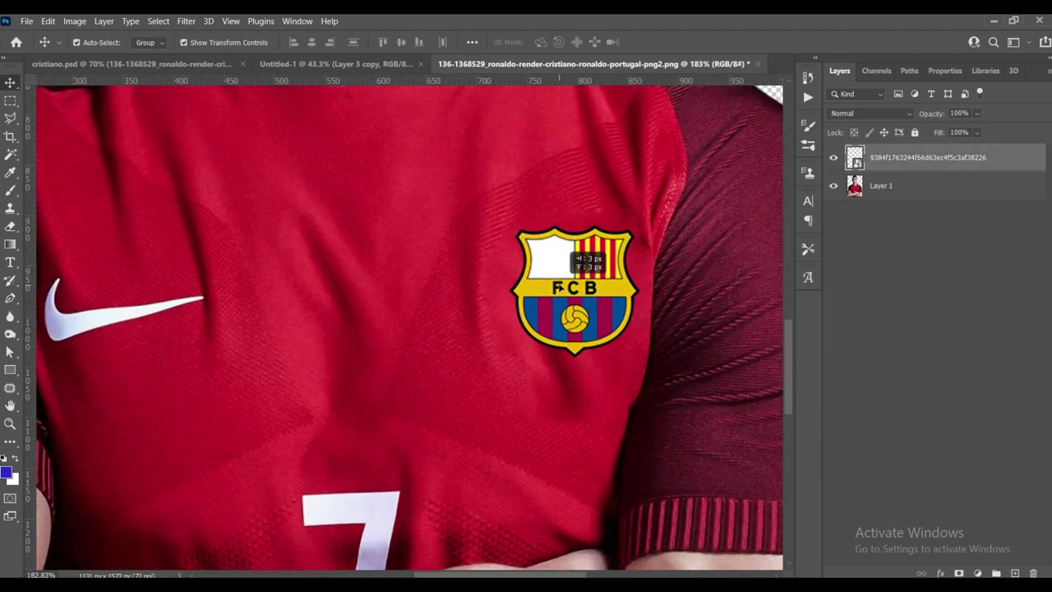
{"action": "scroll", "coordinate": [572, 287], "scroll_direction": "down", "scroll_amount": 1}
{"action": "scroll", "coordinate": [700, 265], "scroll_direction": "down", "scroll_amount": 3}
{"action": "key", "text": "Return"}
{"action": "scroll", "coordinate": [578, 306], "scroll_direction": "up", "scroll_amount": 3}
{"action": "left_click", "coordinate": [573, 300]}
{"action": "scroll", "coordinate": [608, 308], "scroll_direction": "down", "scroll_amount": 2}
{"action": "scroll", "coordinate": [632, 317], "scroll_direction": "down", "scroll_amount": 1}
{"action": "scroll", "coordinate": [572, 331], "scroll_direction": "up", "scroll_amount": 3}
{"action": "scroll", "coordinate": [572, 331], "scroll_direction": "up", "scroll_amount": 2}
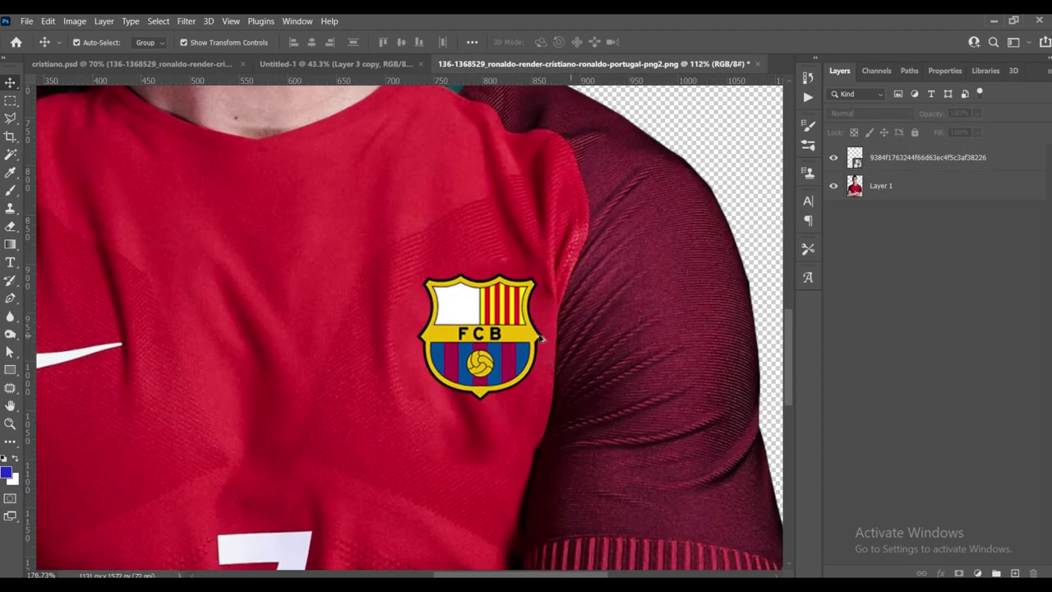
{"action": "left_click", "coordinate": [572, 331]}
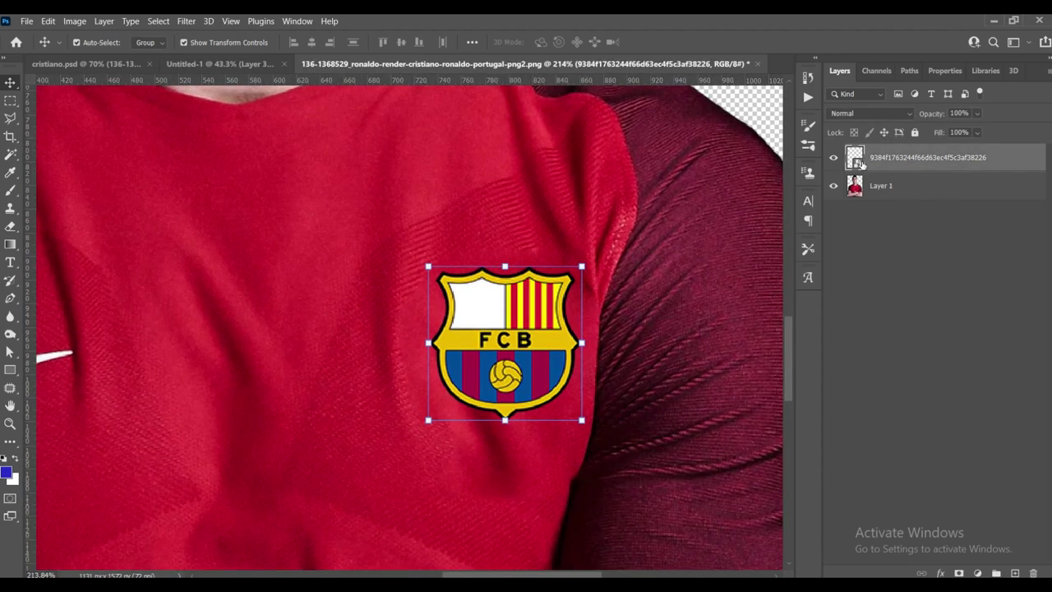
{"action": "double_click", "coordinate": [892, 157]}
{"action": "type", "text": "logo"}
{"action": "key", "text": "Return"}
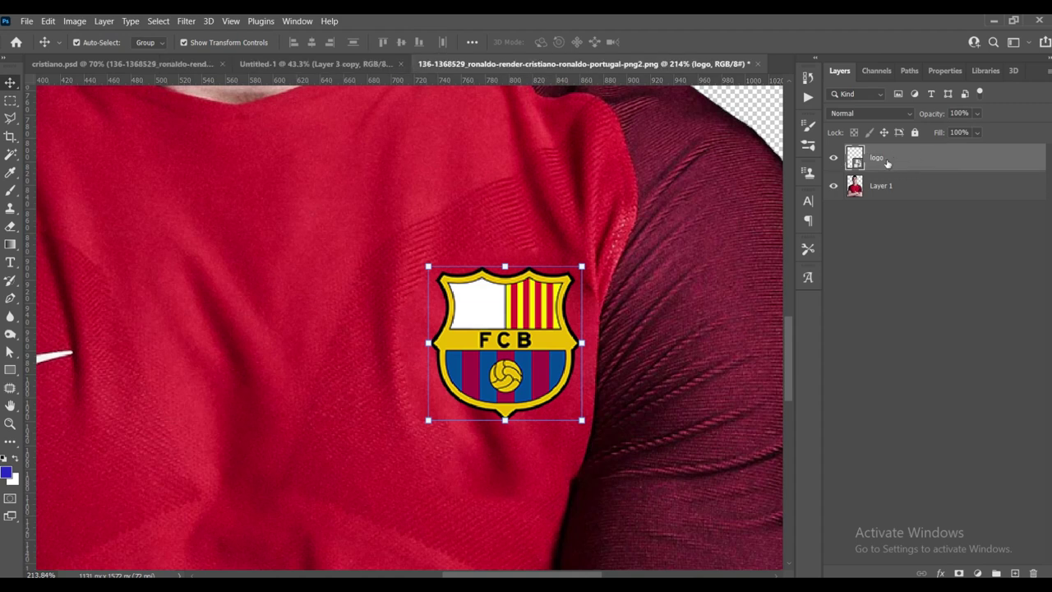
- Add Bevel & Emboss to the logo with highlight opacity 50 and shadow opacity 60
{"action": "double_click", "coordinate": [942, 161]}
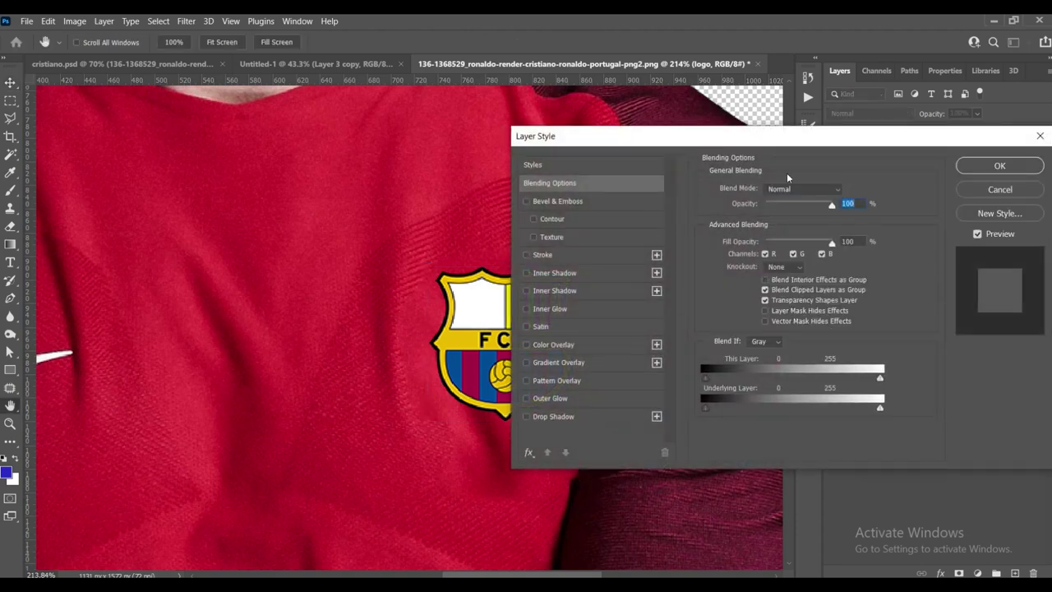
{"action": "left_click_drag", "start_coordinate": [537, 135], "coordinate": [621, 124]}
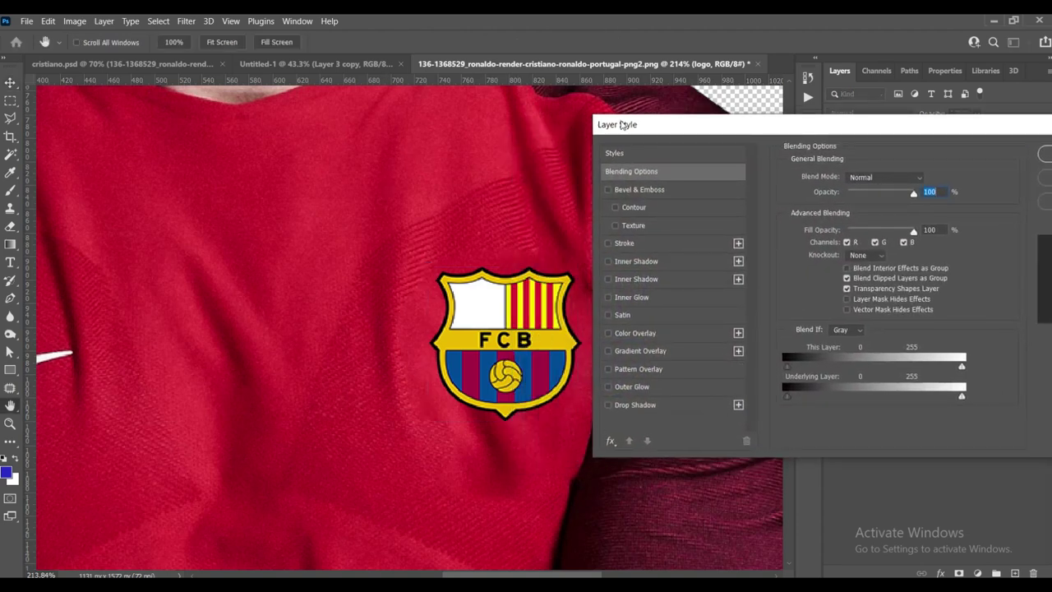
{"action": "left_click_drag", "start_coordinate": [489, 171], "coordinate": [333, 155]}
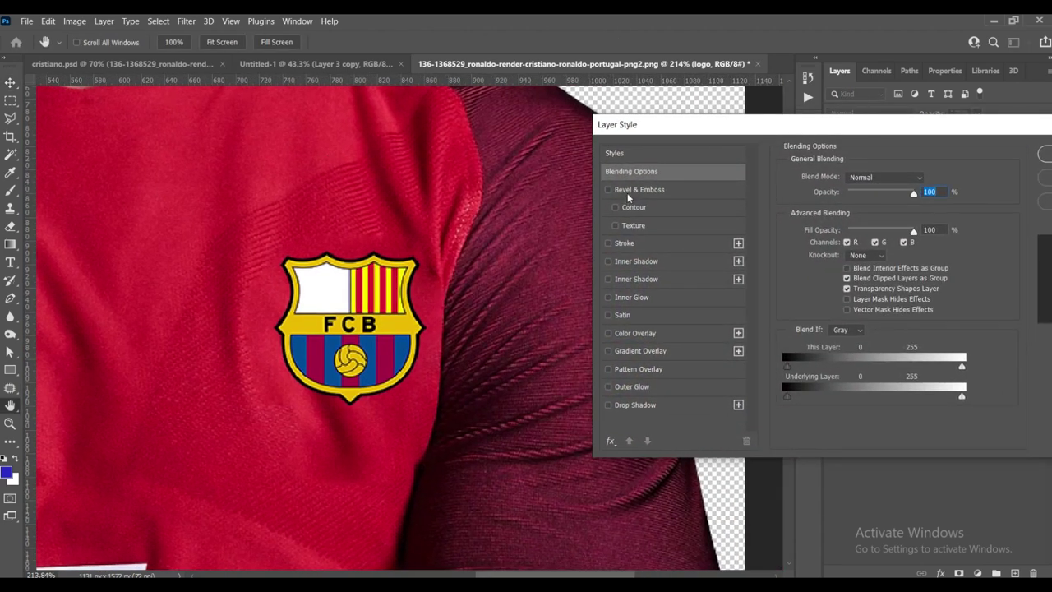
{"action": "left_click", "coordinate": [627, 190]}
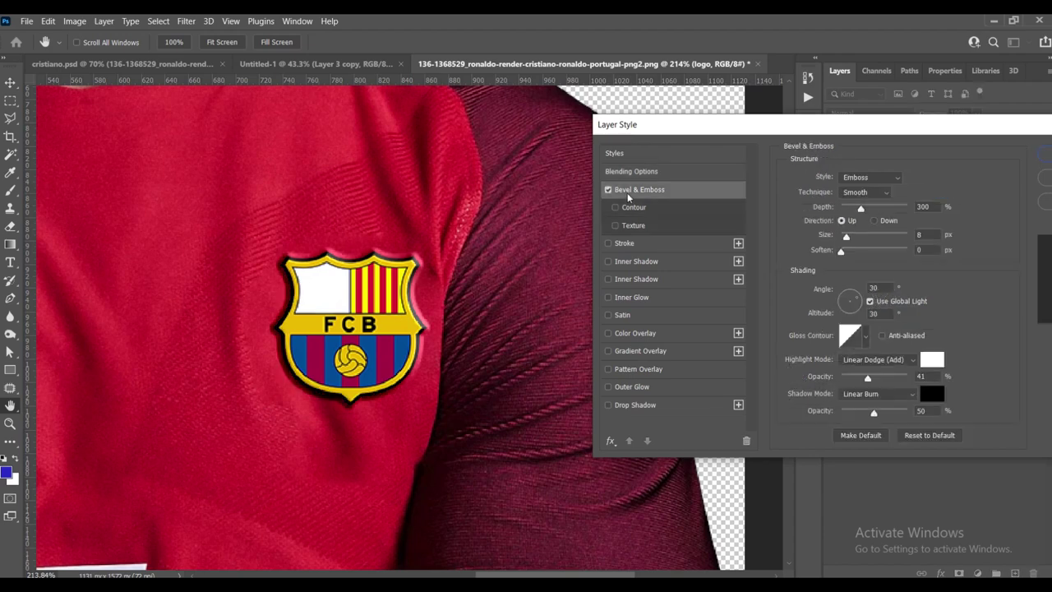
{"action": "left_click", "coordinate": [869, 187]}
{"action": "left_click", "coordinate": [863, 191]}
{"action": "left_click", "coordinate": [864, 191]}
{"action": "left_click", "coordinate": [861, 203]}
{"action": "double_click", "coordinate": [925, 206]}
{"action": "left_click", "coordinate": [874, 289]}
{"action": "key", "text": "Tab"}
{"action": "double_click", "coordinate": [921, 377]}
{"action": "type", "text": "50"}
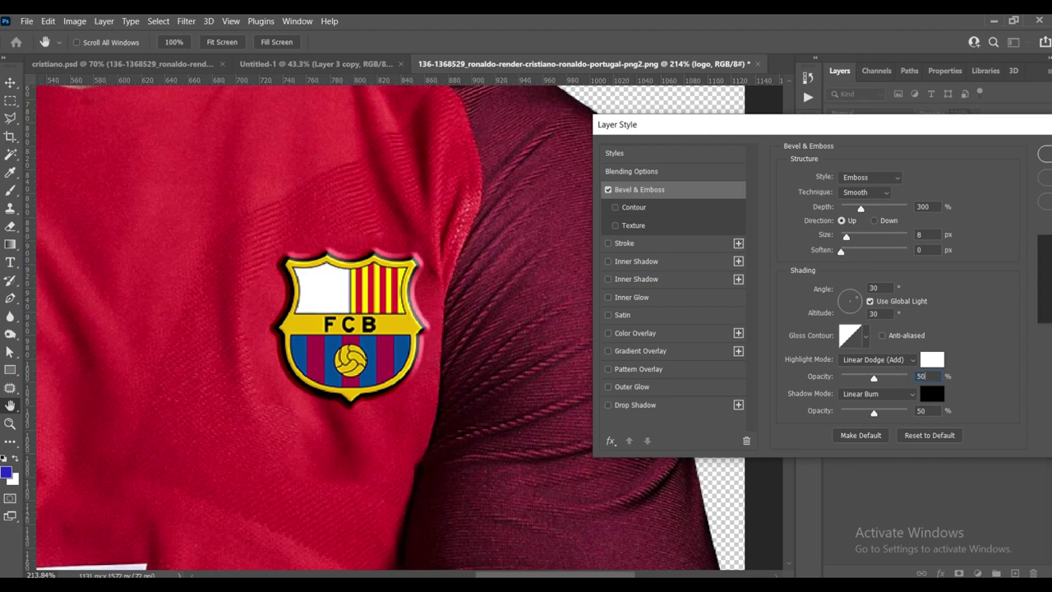
{"action": "left_click_drag", "start_coordinate": [874, 411], "coordinate": [879, 408]}
- Split the Underlying Layer Blend If sliders to 35/76–105/117 so shirt texture shows through
{"action": "left_click", "coordinate": [668, 171]}
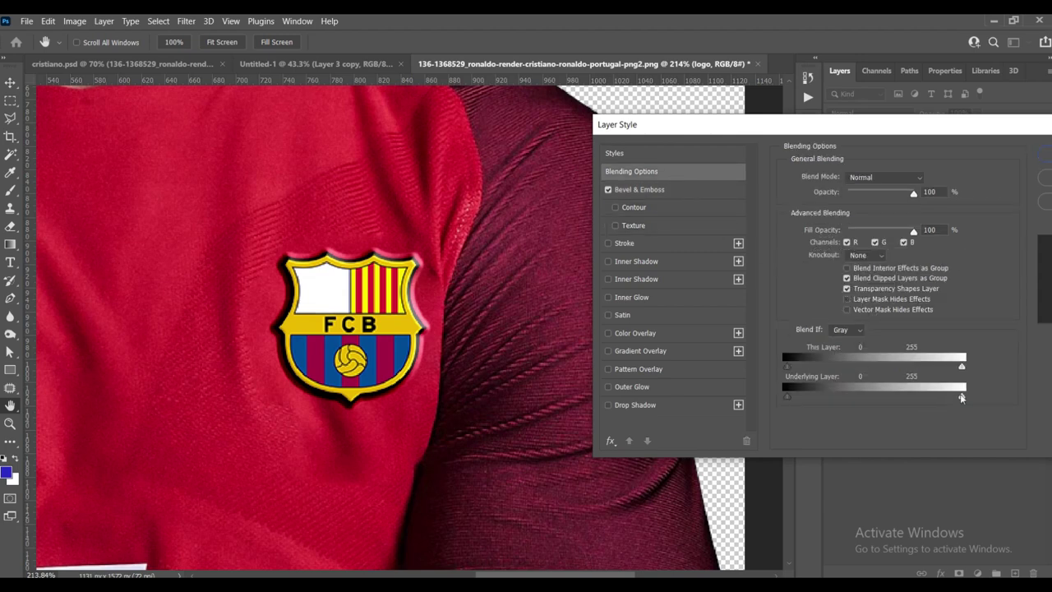
{"action": "left_click_drag", "start_coordinate": [941, 398], "coordinate": [868, 398]}
{"action": "mouse_move", "coordinate": [868, 400]}
{"action": "left_mouse_down"}
{"action": "mouse_move", "coordinate": [833, 400]}
{"action": "mouse_move", "coordinate": [877, 399]}
{"action": "mouse_move", "coordinate": [845, 399]}
{"action": "mouse_move", "coordinate": [858, 398]}
{"action": "left_mouse_up"}
{"action": "left_click_drag", "start_coordinate": [785, 400], "coordinate": [840, 398]}
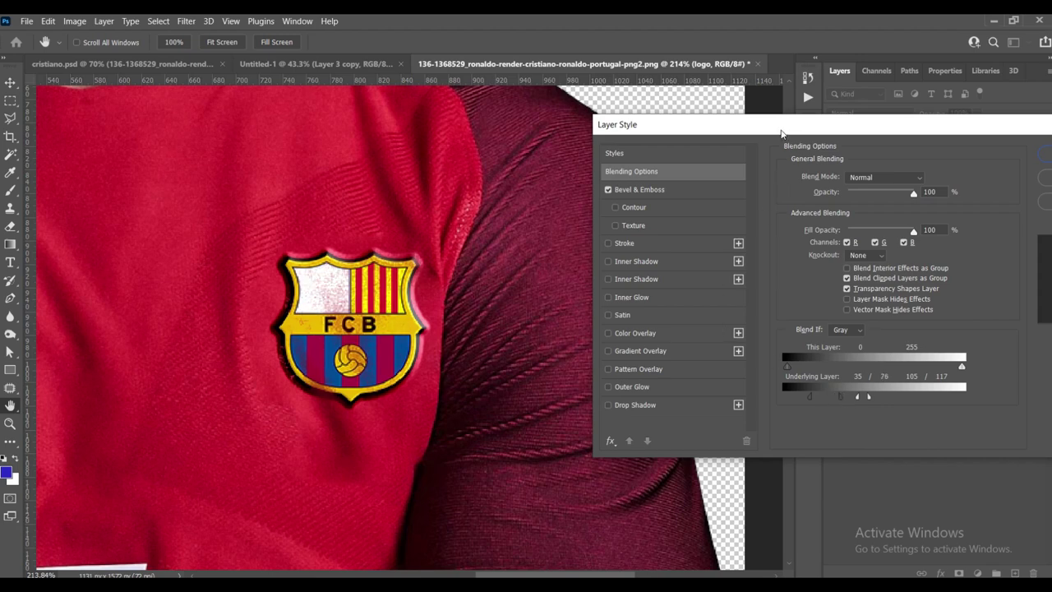
{"action": "left_click_drag", "start_coordinate": [781, 134], "coordinate": [699, 152]}
- Apply the layer style and select the badge layer
{"action": "left_click", "coordinate": [997, 181]}
{"action": "scroll", "coordinate": [576, 296], "scroll_direction": "down", "scroll_amount": 3}
{"action": "scroll", "coordinate": [581, 291], "scroll_direction": "down", "scroll_amount": 5}
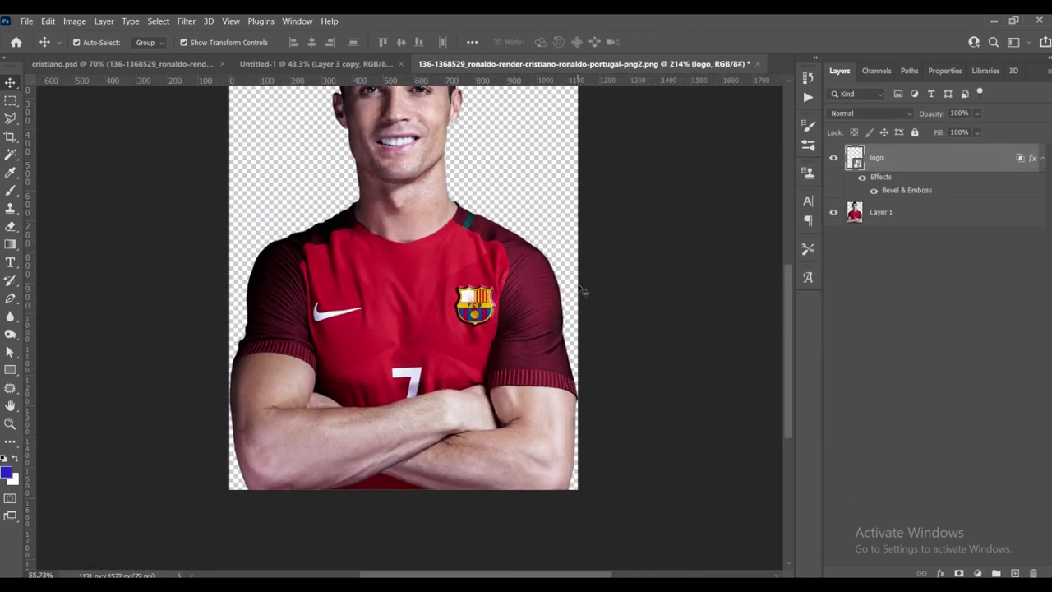
{"action": "scroll", "coordinate": [582, 290], "scroll_direction": "down", "scroll_amount": 1}
{"action": "scroll", "coordinate": [545, 294], "scroll_direction": "up", "scroll_amount": 2}
{"action": "scroll", "coordinate": [622, 403], "scroll_direction": "up", "scroll_amount": 2}
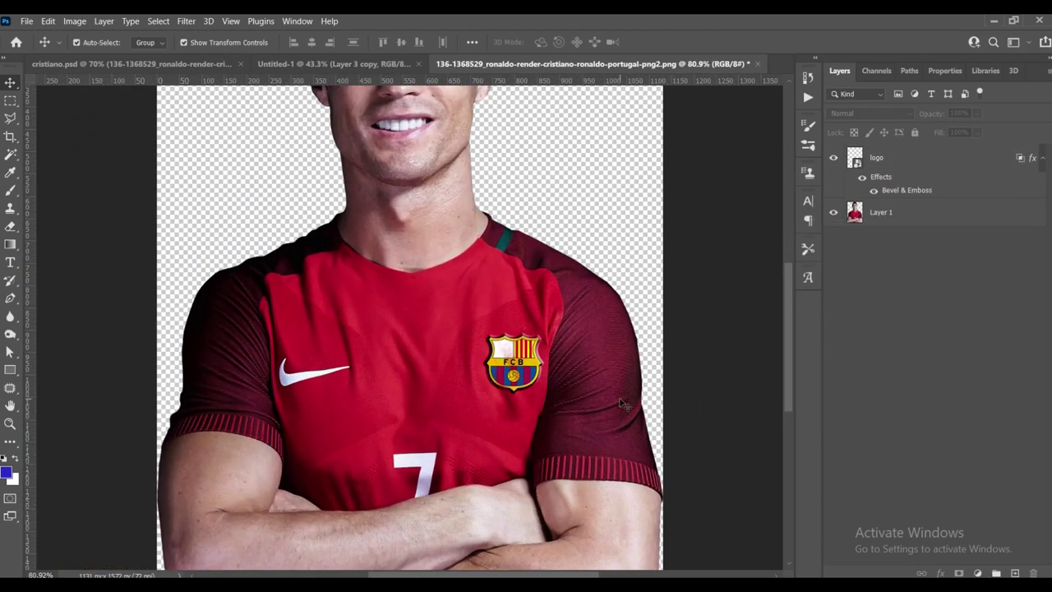
{"action": "scroll", "coordinate": [538, 390], "scroll_direction": "down", "scroll_amount": 1}
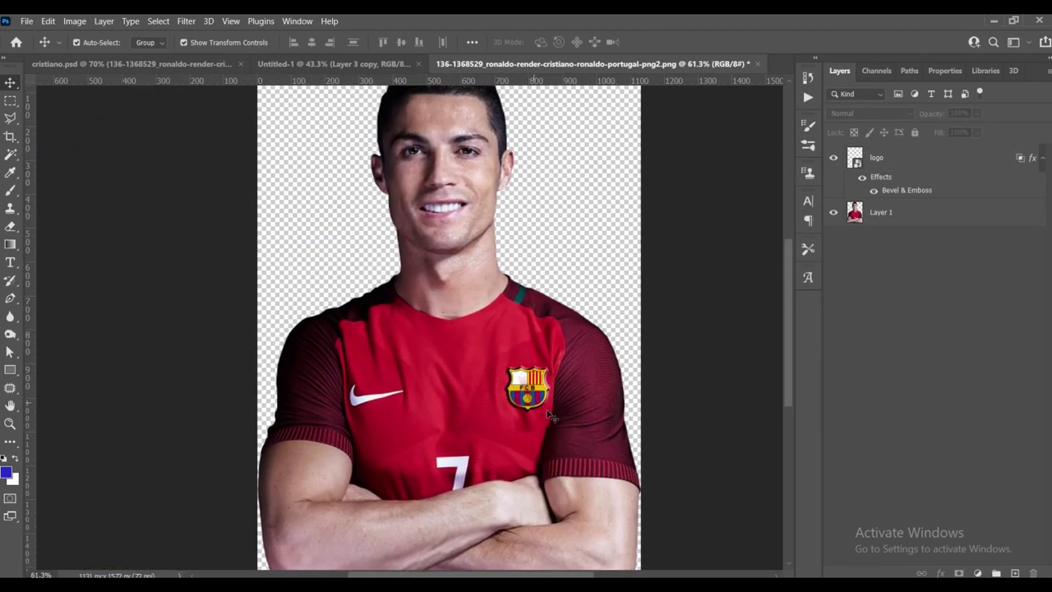
{"action": "scroll", "coordinate": [526, 382], "scroll_direction": "up", "scroll_amount": 2}
{"action": "scroll", "coordinate": [555, 404], "scroll_direction": "up", "scroll_amount": 1}
{"action": "scroll", "coordinate": [562, 409], "scroll_direction": "down", "scroll_amount": 1}
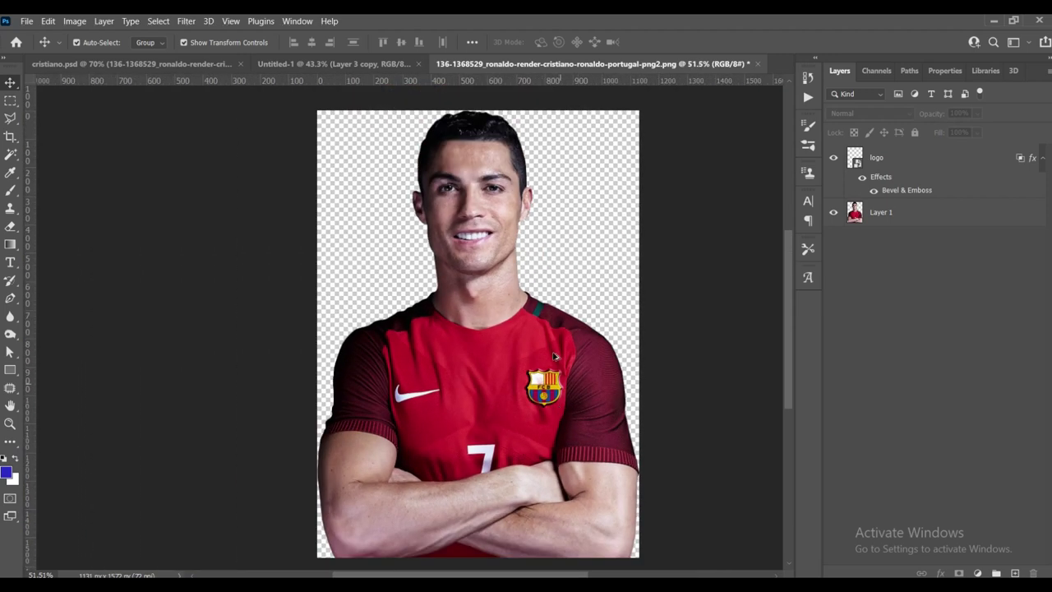
{"action": "scroll", "coordinate": [563, 388], "scroll_direction": "up", "scroll_amount": 1}
{"action": "left_click", "coordinate": [550, 396]}
{"action": "scroll", "coordinate": [549, 403], "scroll_direction": "up", "scroll_amount": 2}
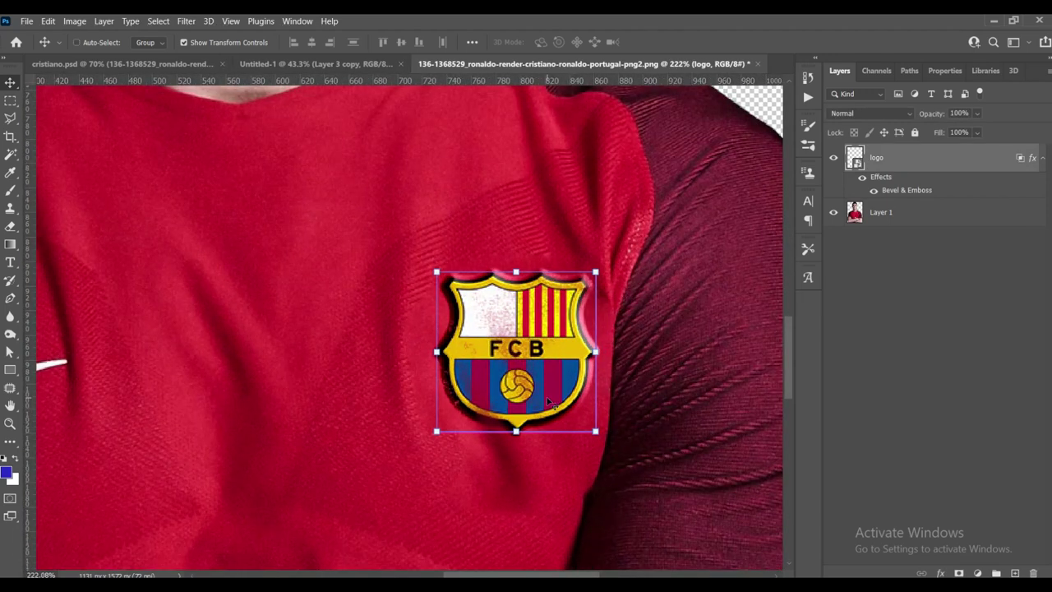
- Warp the badge's four corners to follow the chest curve and commit the transform
{"action": "key", "text": "ctrl+t"}
{"action": "left_click", "coordinate": [614, 42]}
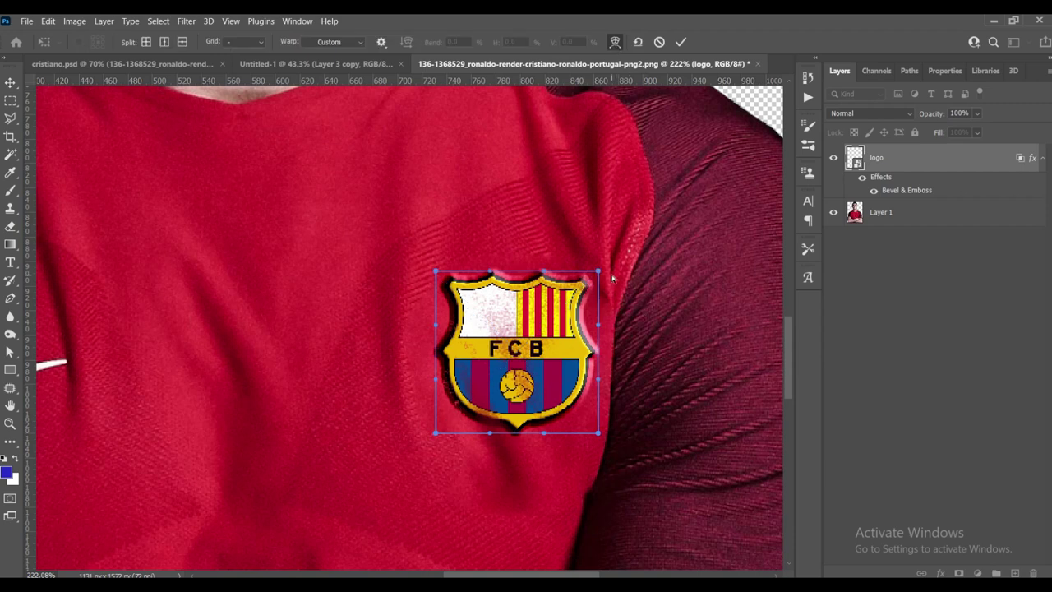
{"action": "left_click_drag", "start_coordinate": [598, 270], "coordinate": [593, 272]}
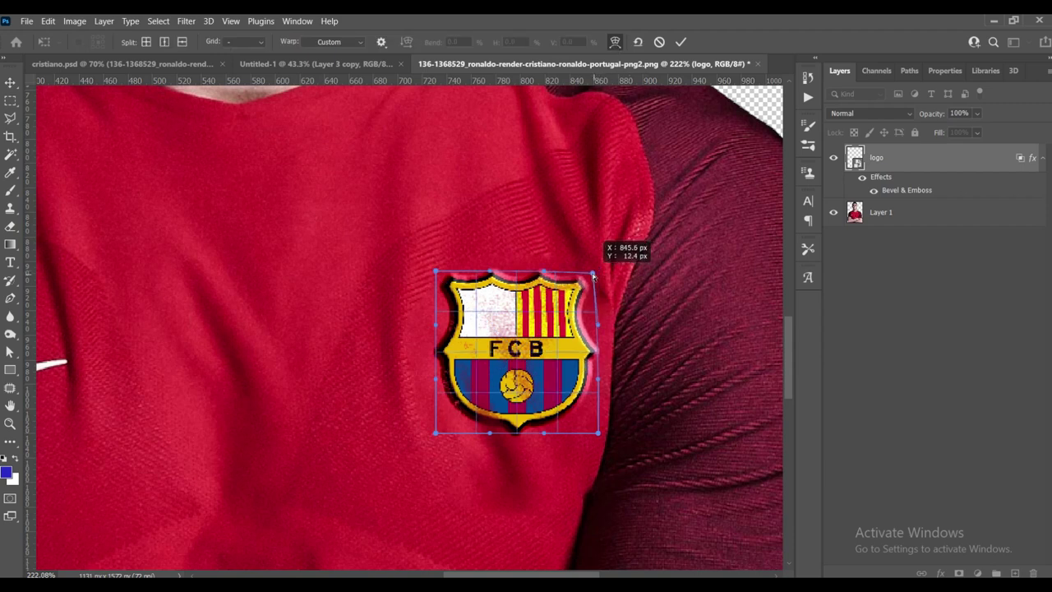
{"action": "left_click_drag", "start_coordinate": [597, 433], "coordinate": [589, 425]}
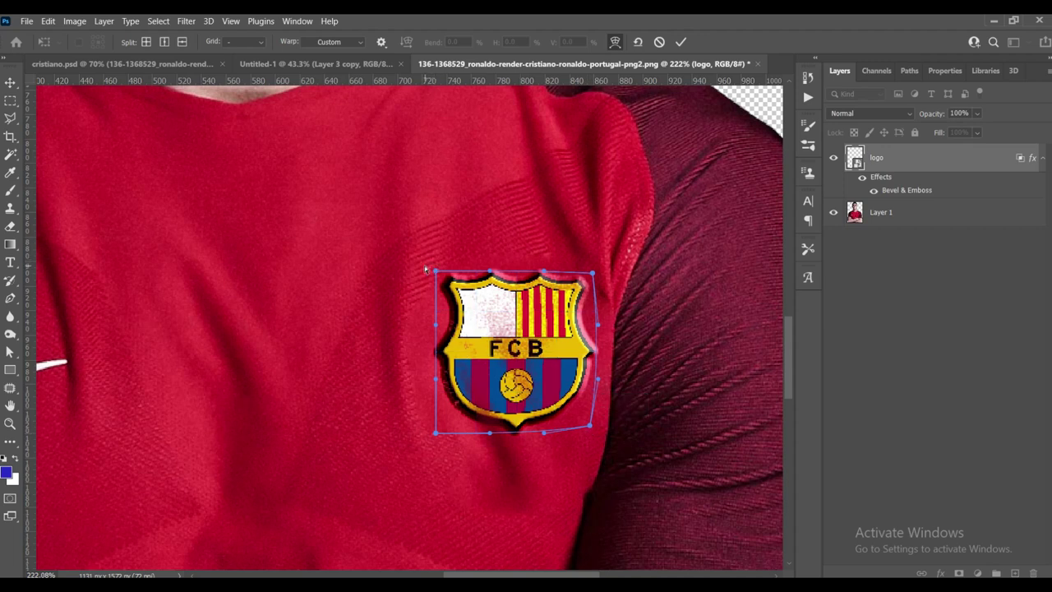
{"action": "left_click_drag", "start_coordinate": [435, 270], "coordinate": [425, 270]}
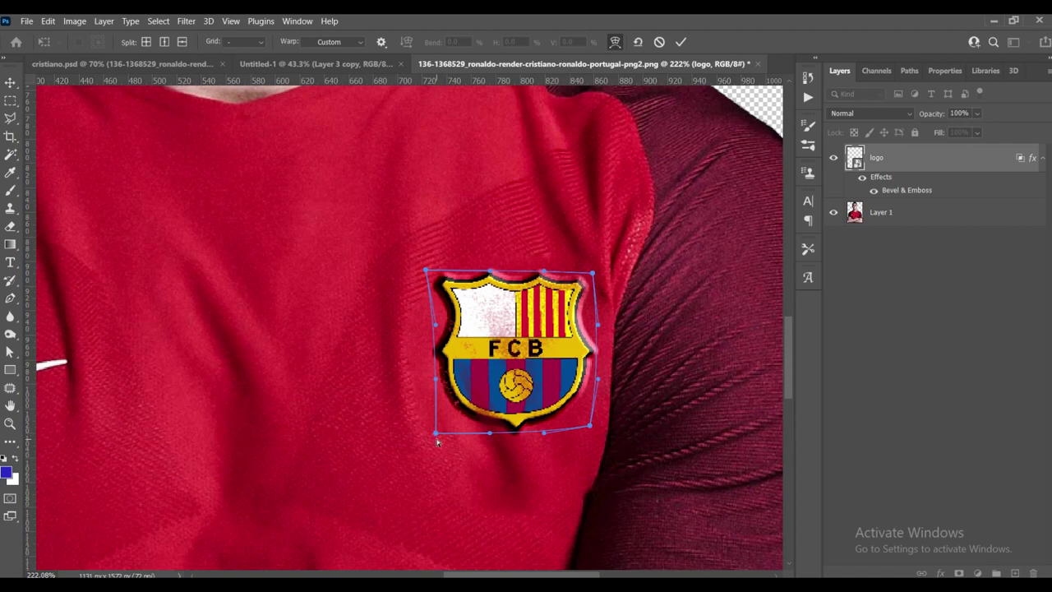
{"action": "left_click_drag", "start_coordinate": [436, 434], "coordinate": [436, 437]}
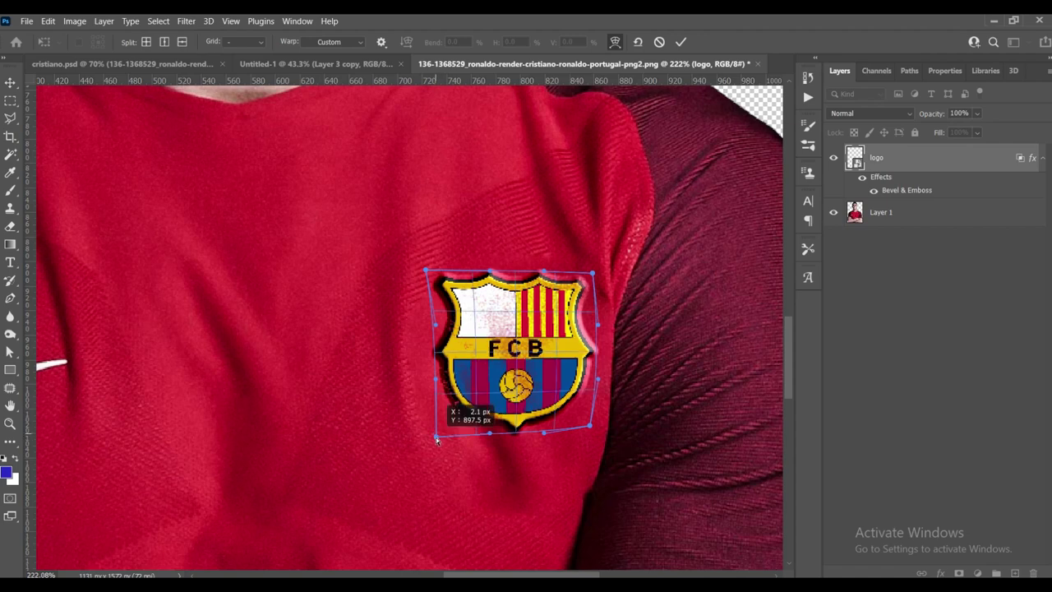
{"action": "left_click", "coordinate": [682, 41]}
{"action": "scroll", "coordinate": [727, 235], "scroll_direction": "down", "scroll_amount": 3}
{"action": "scroll", "coordinate": [727, 235], "scroll_direction": "down", "scroll_amount": 2}
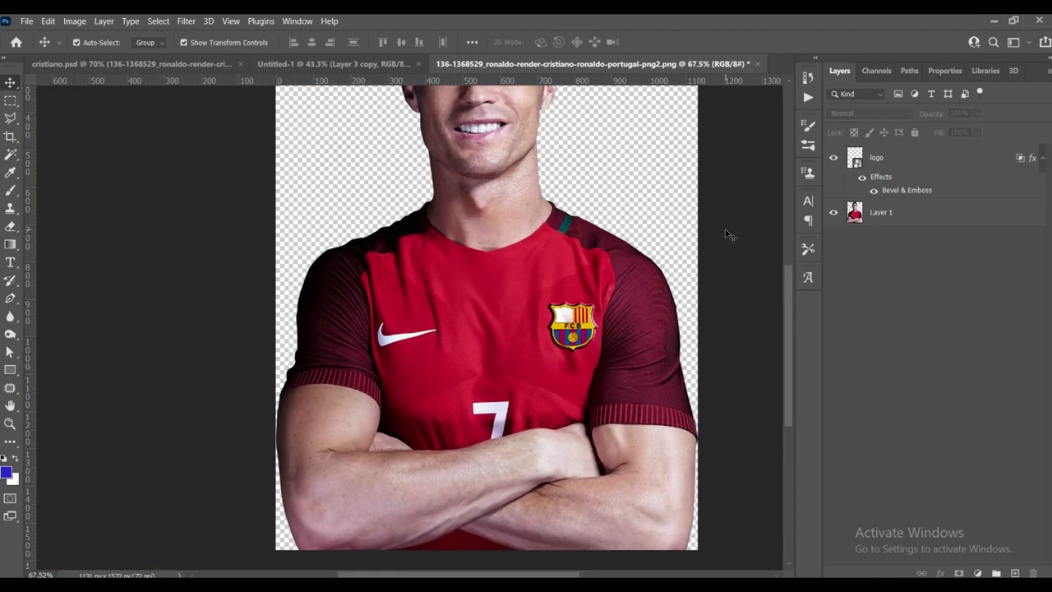
- After dismissing the save error, convert the photo and badge layers into one smart object
{"action": "key", "text": "ctrl+s"}
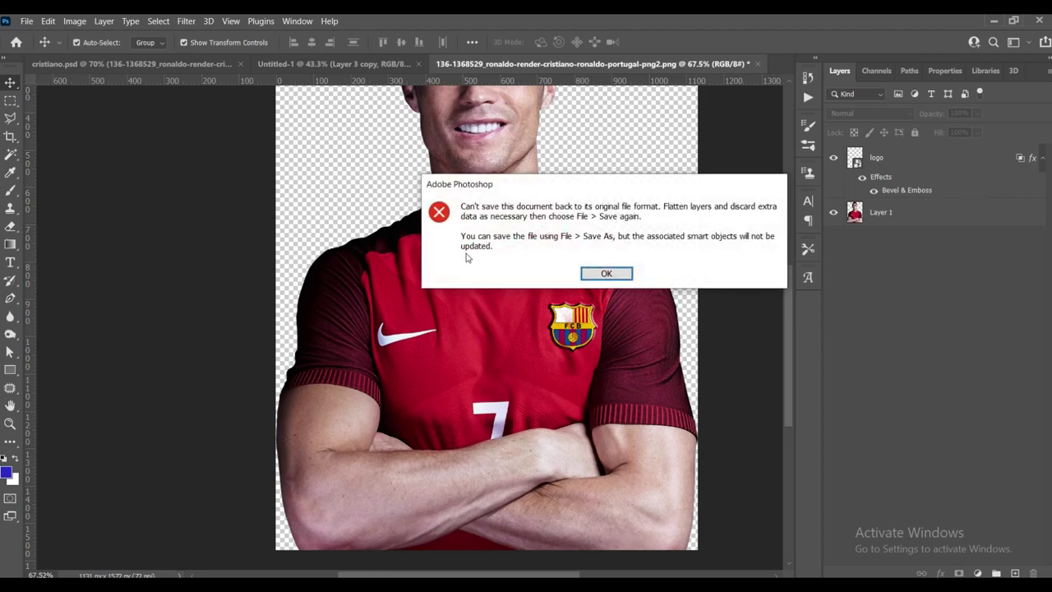
{"action": "left_click", "coordinate": [625, 272]}
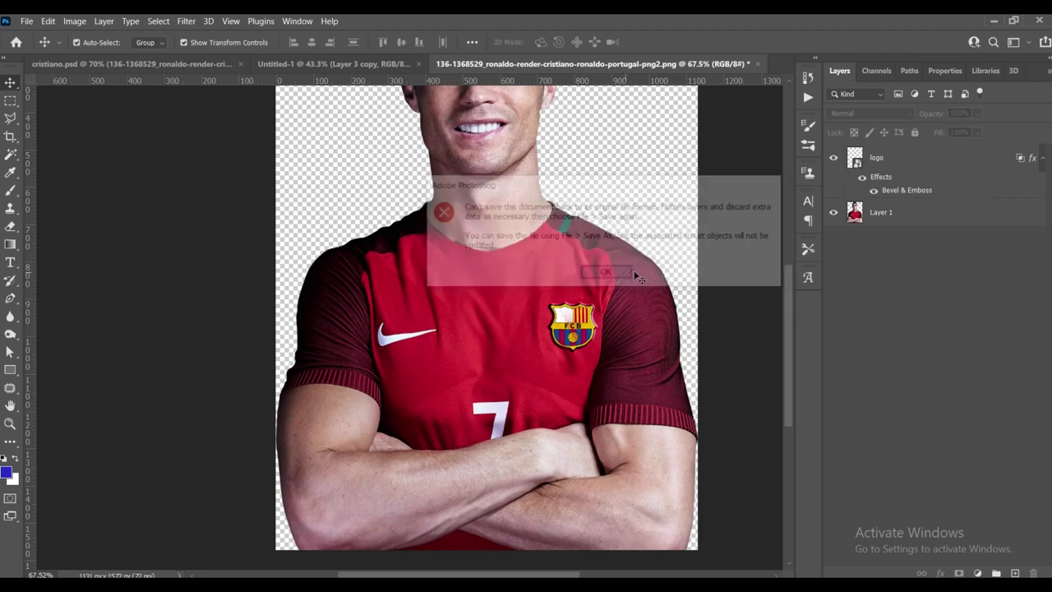
{"action": "left_click", "coordinate": [936, 222], "text": "shift"}
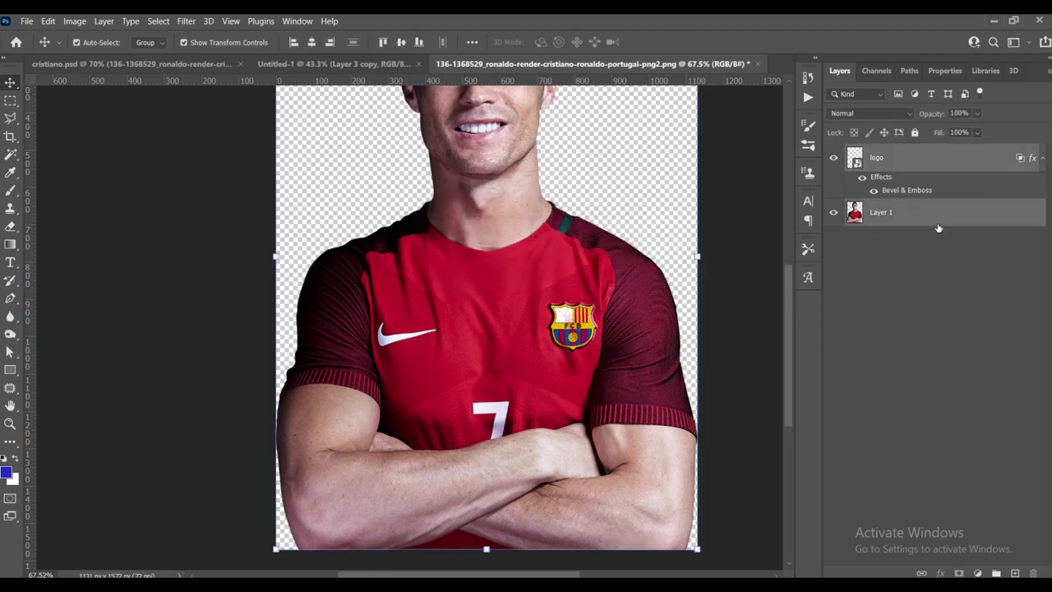
{"action": "right_click", "coordinate": [953, 169]}
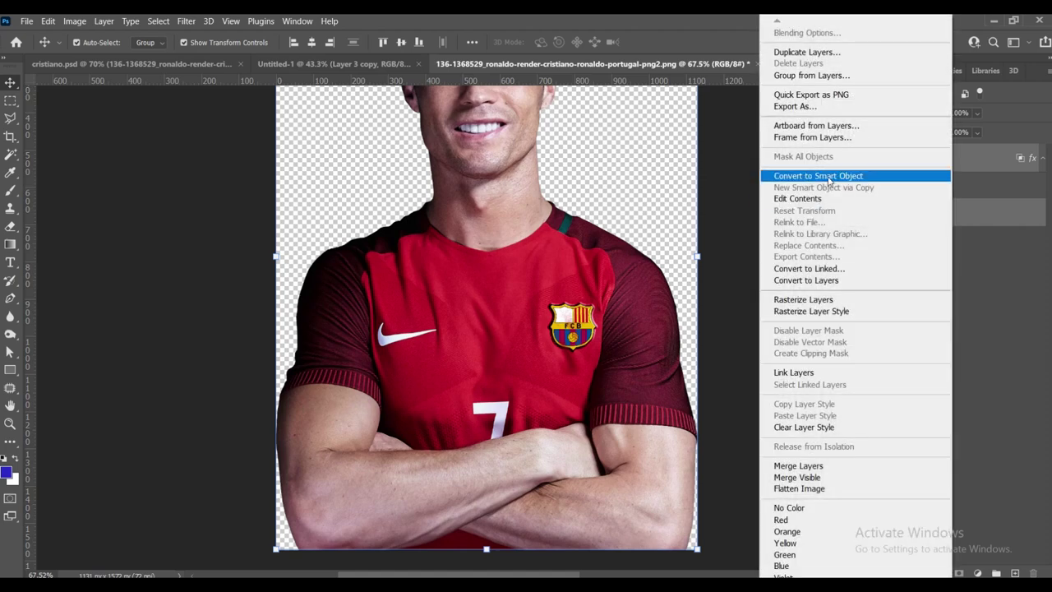
{"action": "left_click", "coordinate": [827, 175]}
- Save the render, close its tab, and fit both artboards of cristiano.psd in view
{"action": "key", "text": "ctrl+s"}
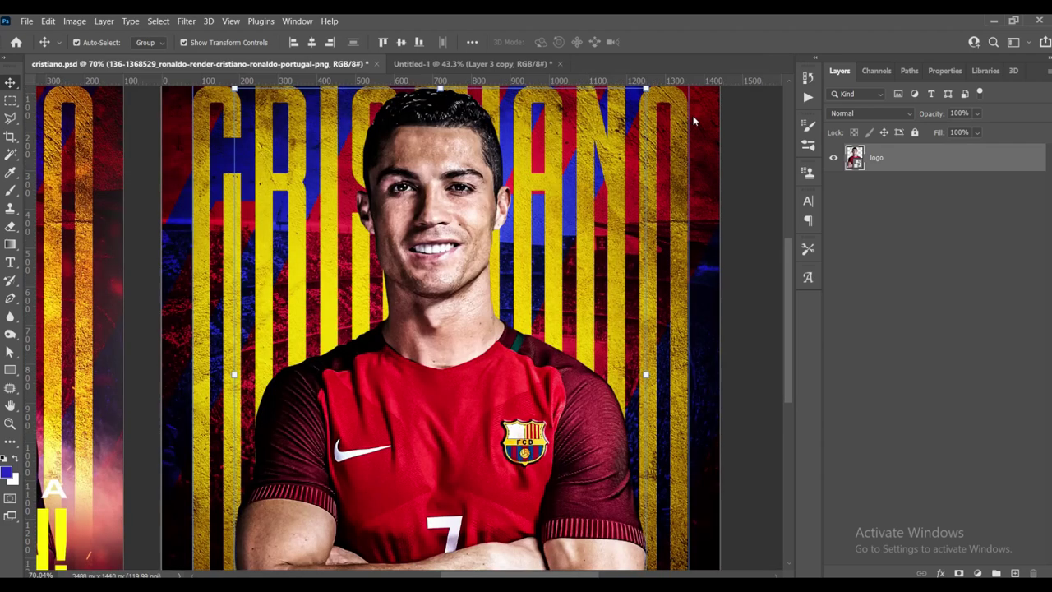
{"action": "left_click", "coordinate": [756, 64]}
{"action": "key", "text": "ctrl+0"}
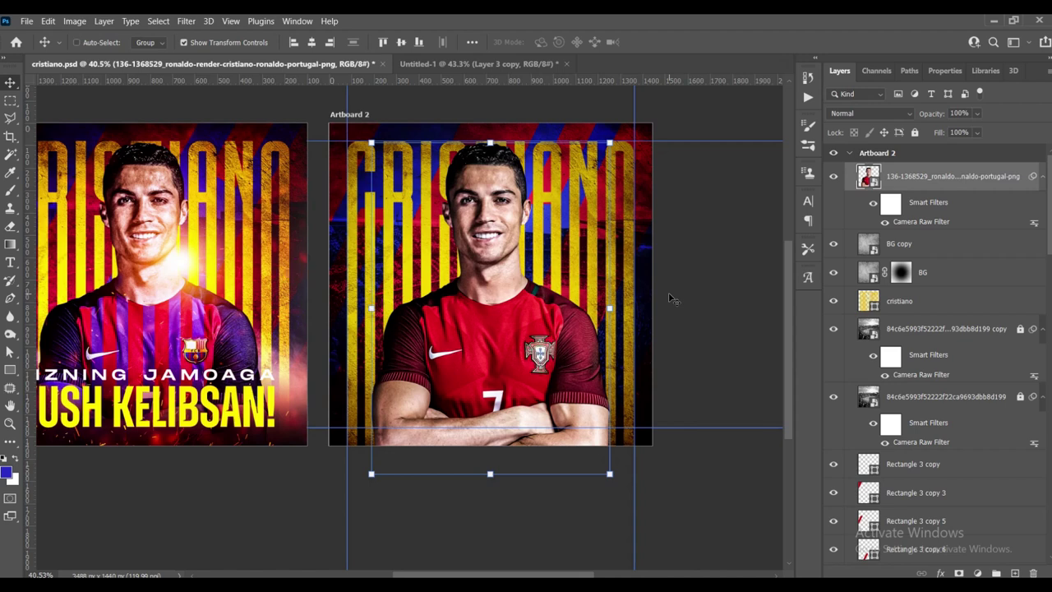
- Undo and redo to compare the old and new badge, then deselect and recentre the artboards
{"action": "key", "text": "ctrl+z"}
{"action": "key", "text": "ctrl+shift+z"}
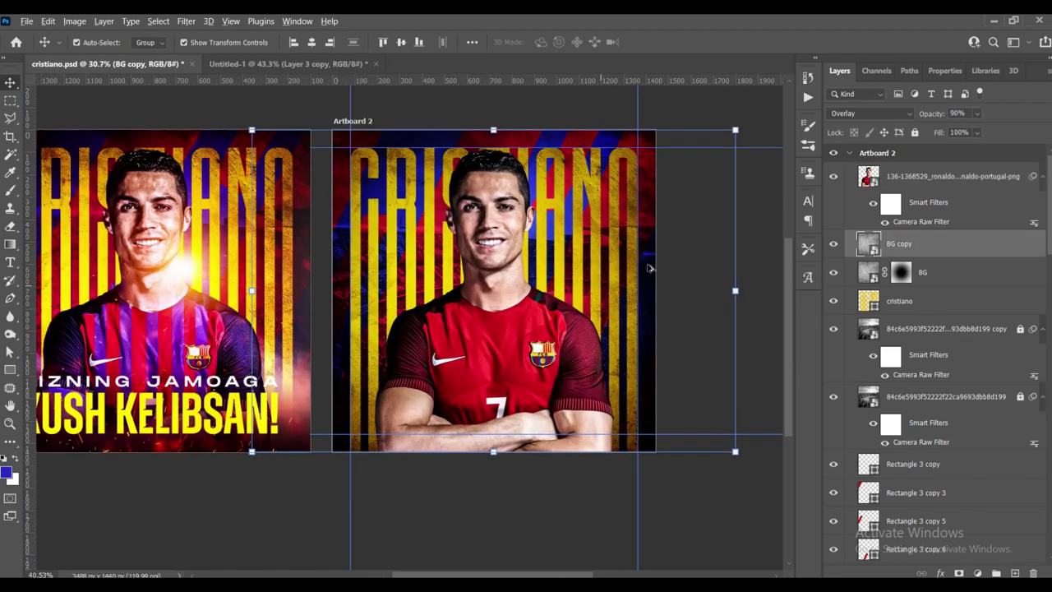
{"action": "left_click", "coordinate": [676, 97]}
{"action": "left_click_drag", "start_coordinate": [491, 337], "coordinate": [498, 370]}
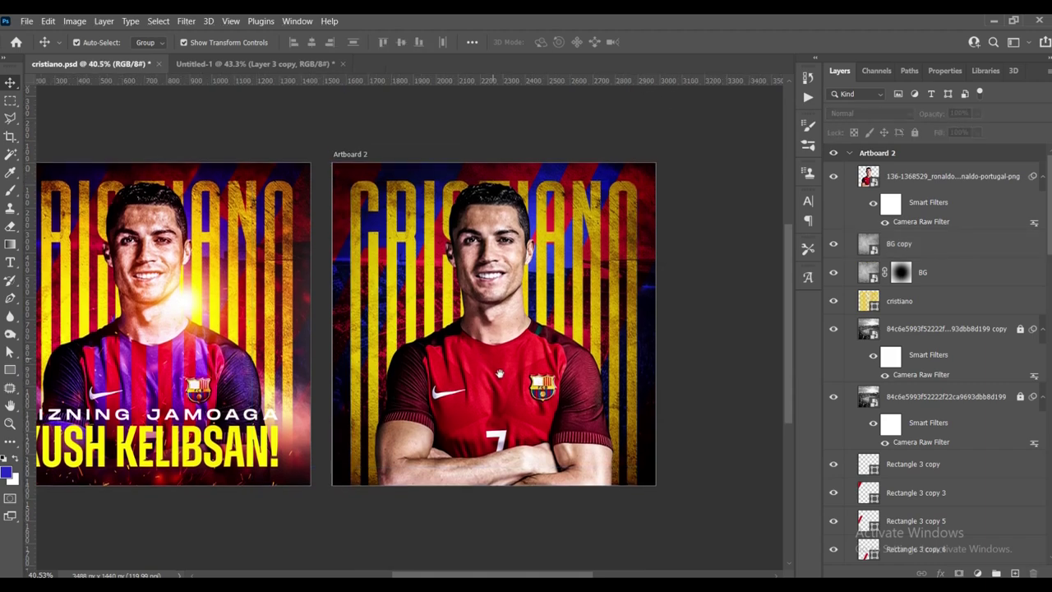
- Zoom in on Artboard 2 and select the Ronaldo render layer
{"action": "scroll", "coordinate": [503, 376], "scroll_direction": "up", "scroll_amount": 1}
{"action": "scroll", "coordinate": [507, 383], "scroll_direction": "up", "scroll_amount": 1}
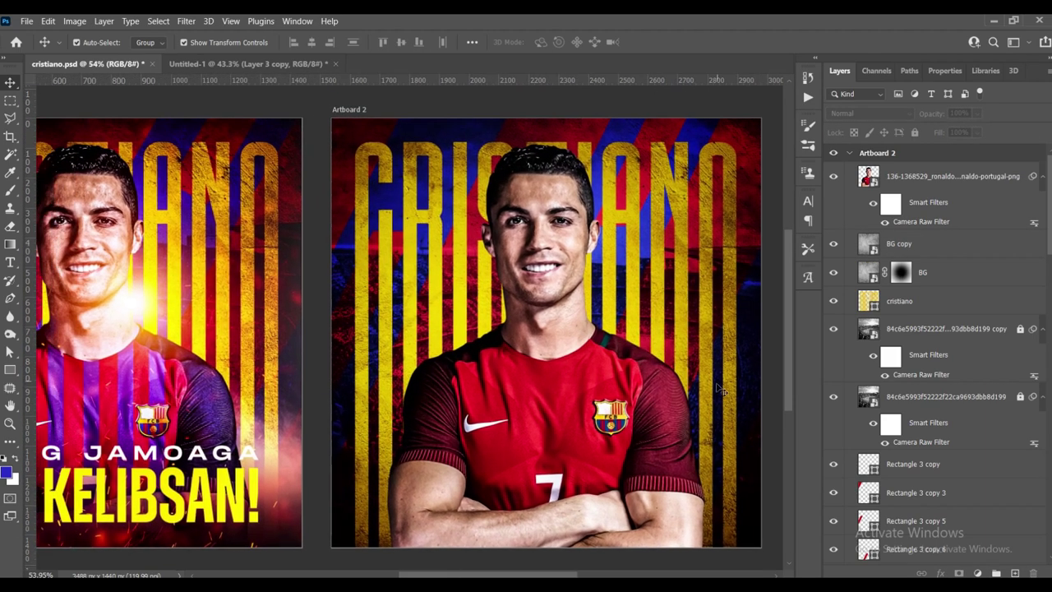
{"action": "scroll", "coordinate": [609, 371], "scroll_direction": "left", "scroll_amount": 2}
{"action": "scroll", "coordinate": [553, 333], "scroll_direction": "right", "scroll_amount": 2}
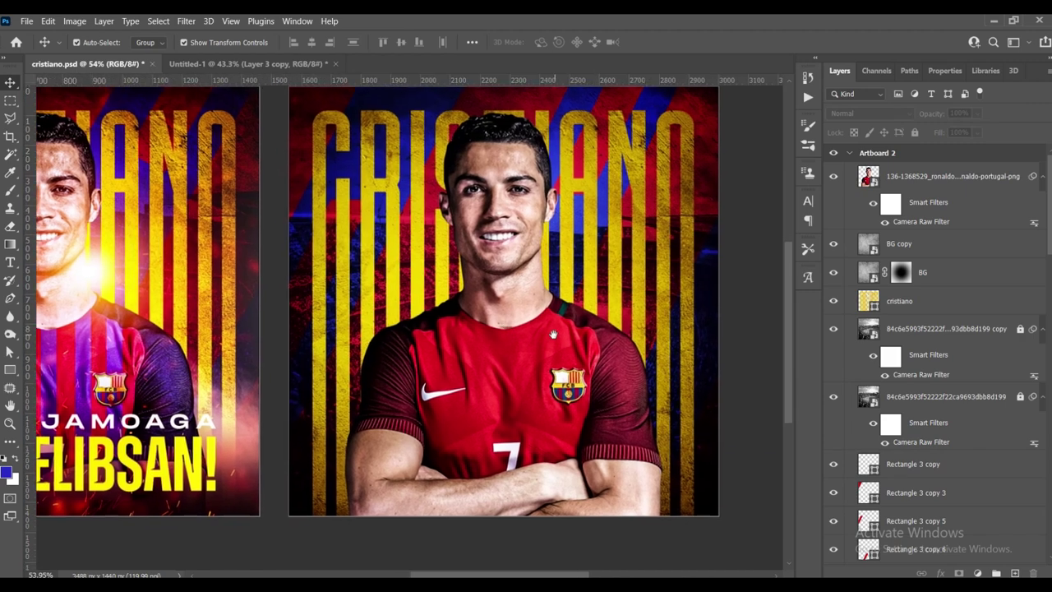
{"action": "left_click", "coordinate": [553, 333]}
{"action": "scroll", "coordinate": [553, 333], "scroll_direction": "up", "scroll_amount": 1}
{"action": "scroll", "coordinate": [575, 345], "scroll_direction": "up", "scroll_amount": 1}
- Add a colorized Hue/Saturation layer above Ronaldo at Saturation 40, then invert its mask to black
{"action": "left_click", "coordinate": [978, 573]}
{"action": "left_click", "coordinate": [969, 437]}
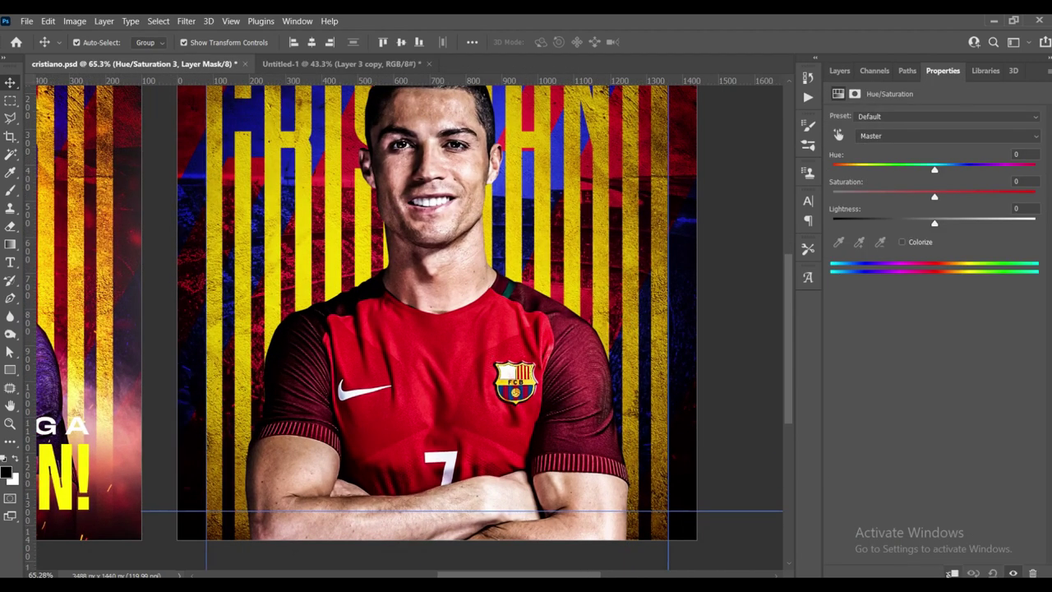
{"action": "left_click", "coordinate": [903, 243]}
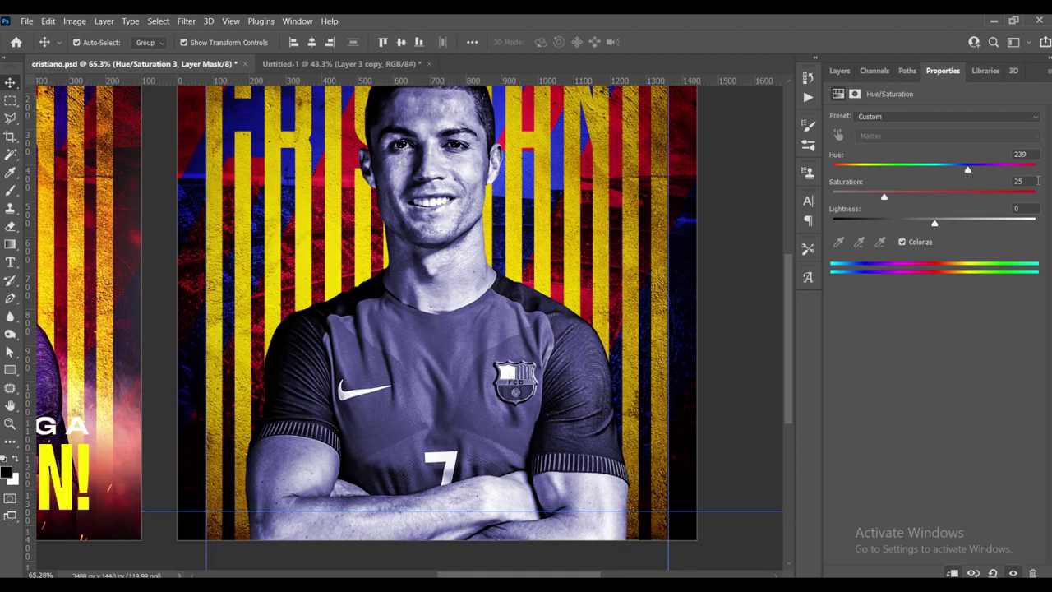
{"action": "type", "text": "40"}
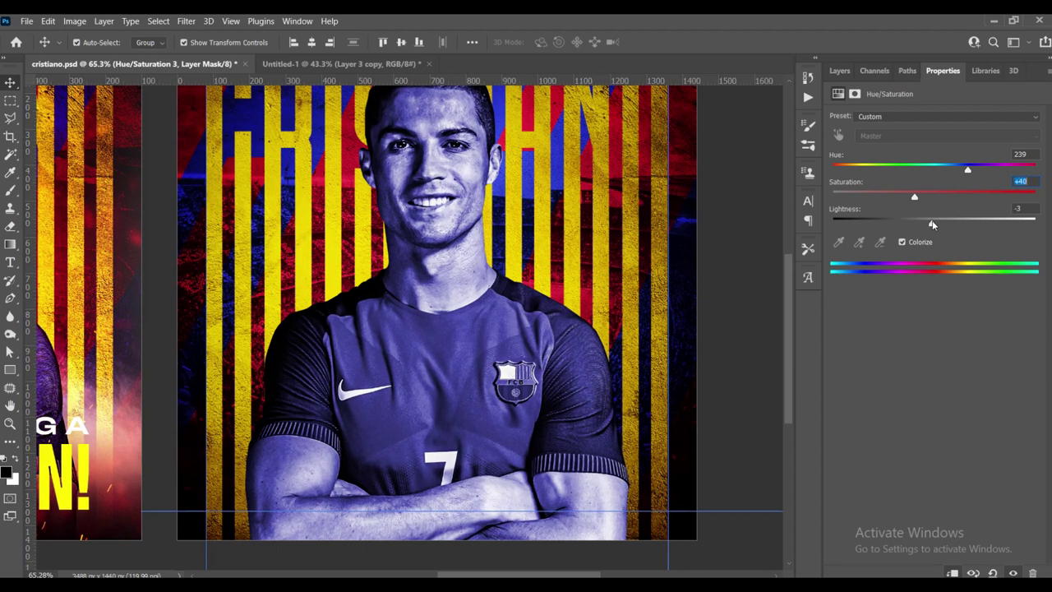
{"action": "left_click", "coordinate": [840, 71]}
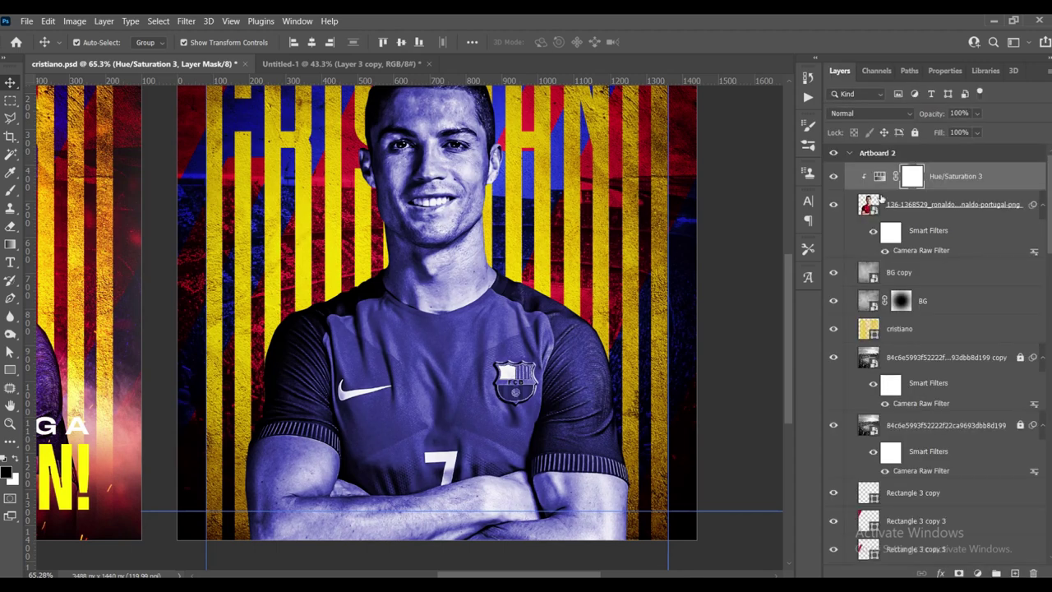
{"action": "key", "text": "ctrl+i"}
- Zoom in on the shirt and set up a smaller soft brush painting white on the mask
{"action": "scroll", "coordinate": [549, 448], "scroll_direction": "up", "scroll_amount": 3}
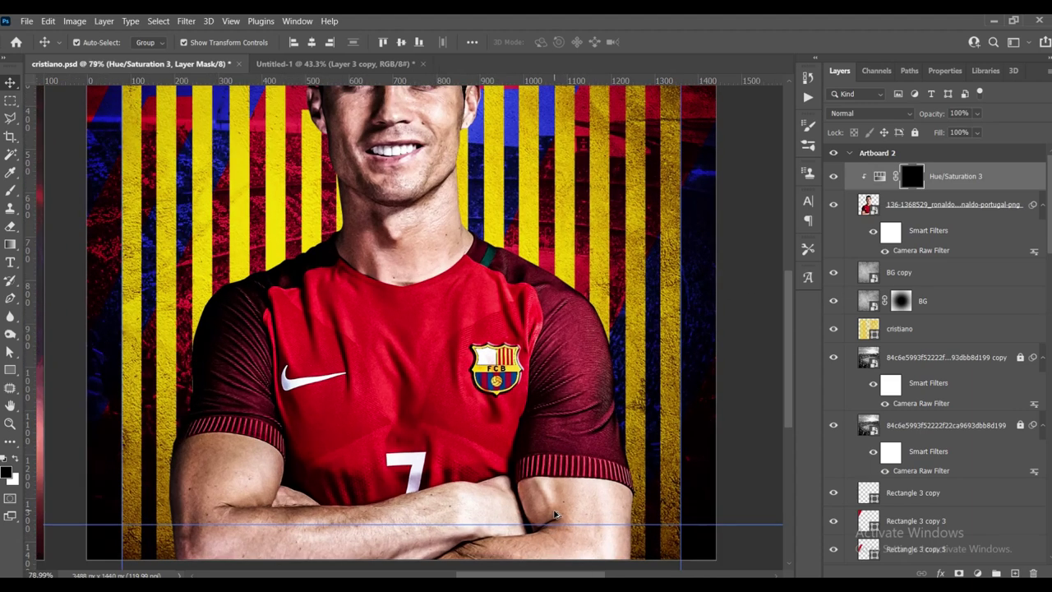
{"action": "scroll", "coordinate": [549, 448], "scroll_direction": "up", "scroll_amount": 1}
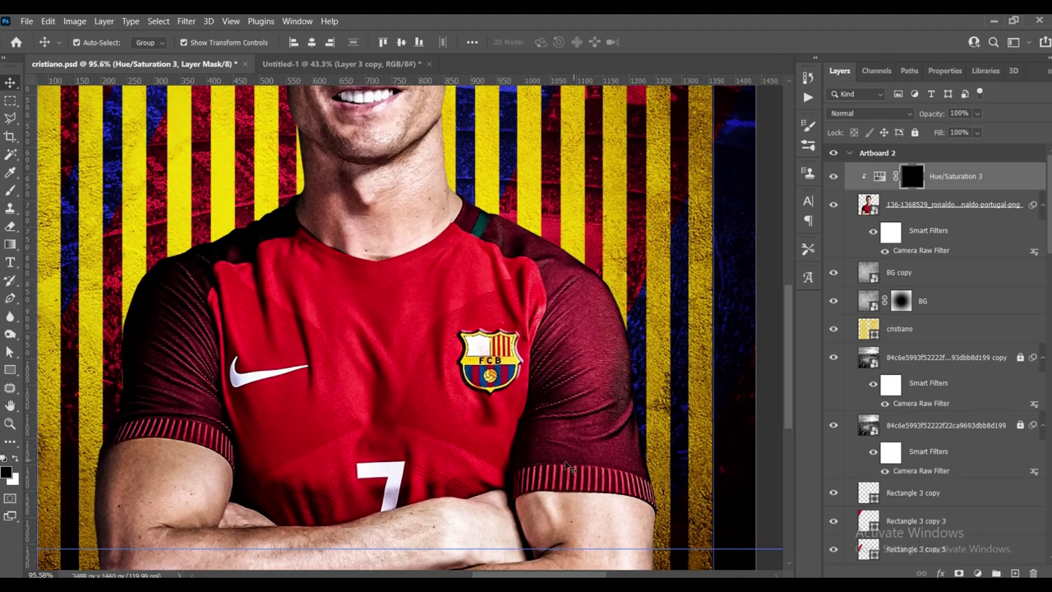
{"action": "scroll", "coordinate": [565, 507], "scroll_direction": "up", "scroll_amount": 2}
{"action": "scroll", "coordinate": [516, 480], "scroll_direction": "up", "scroll_amount": 1}
{"action": "scroll", "coordinate": [517, 482], "scroll_direction": "up", "scroll_amount": 1}
{"action": "scroll", "coordinate": [508, 401], "scroll_direction": "down", "scroll_amount": 1}
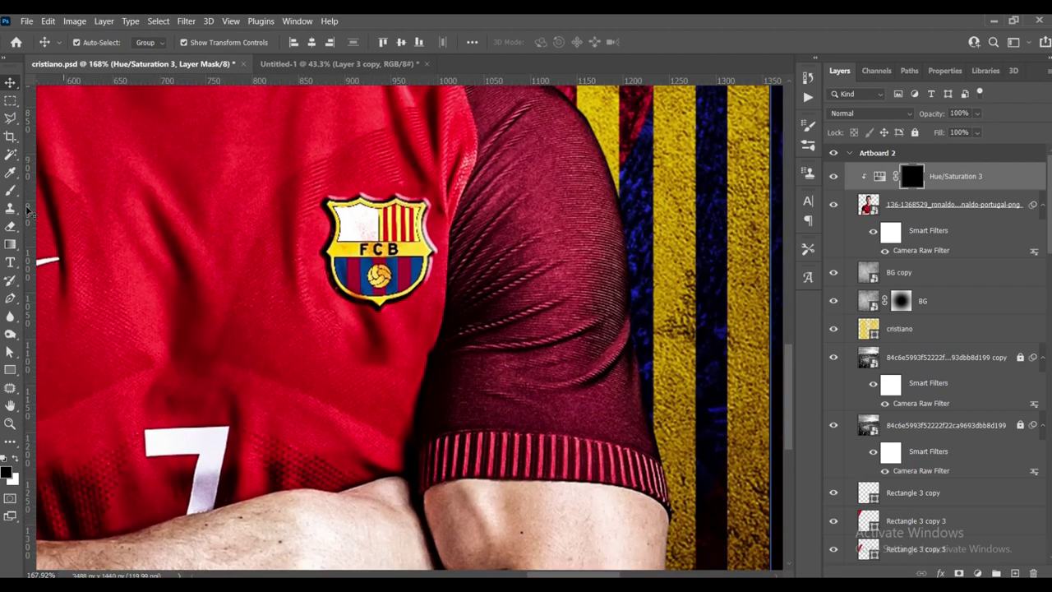
{"action": "key", "text": "b"}
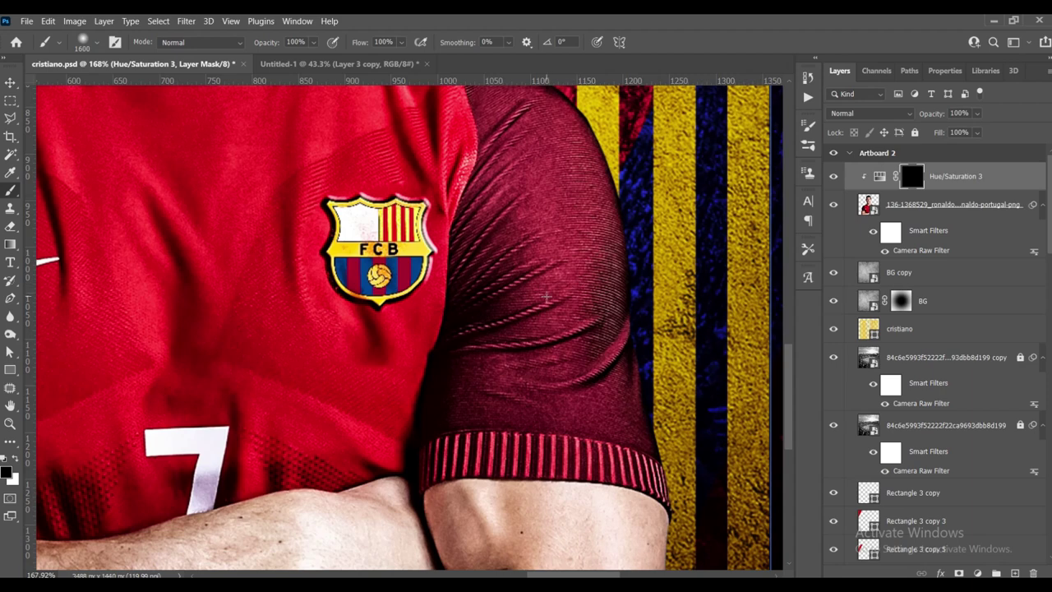
{"action": "key", "text": "bracketleft"}
{"action": "key", "text": "bracketleft"}
{"action": "key", "text": "bracketleft"}
{"action": "right_click", "coordinate": [556, 301]}
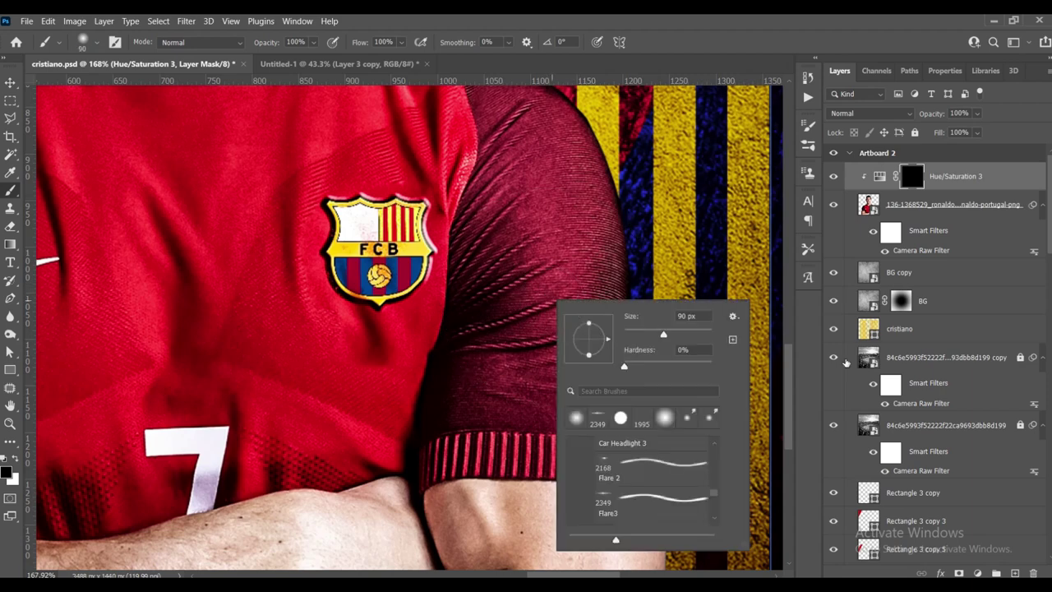
{"action": "key", "text": "Return"}
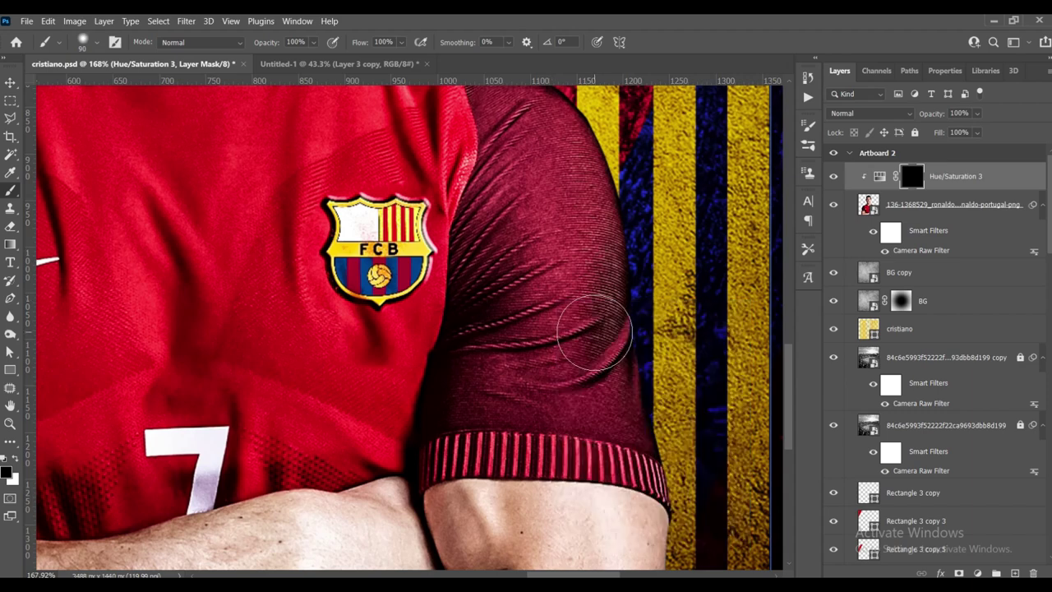
{"action": "key", "text": "bracketleft"}
{"action": "key", "text": "bracketleft"}
{"action": "key", "text": "bracketleft"}
{"action": "key", "text": "x"}
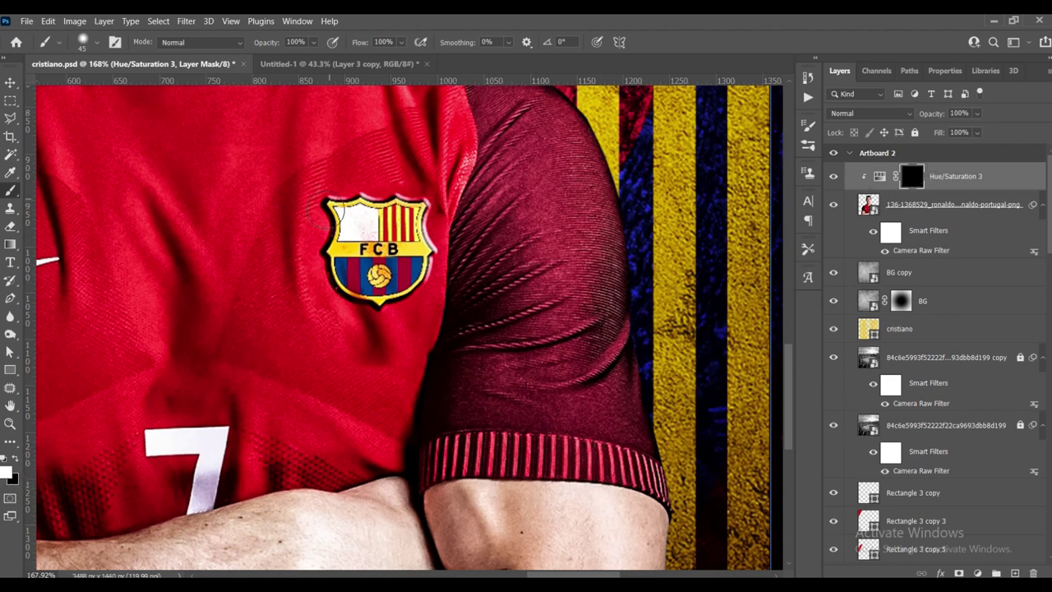
- Paint the navy tint onto the sleeve, from the cuff up the rest of the arm
{"action": "mouse_move", "coordinate": [470, 431]}
{"action": "left_mouse_down"}
{"action": "mouse_move", "coordinate": [587, 422]}
{"action": "mouse_move", "coordinate": [657, 448]}
{"action": "mouse_move", "coordinate": [678, 471]}
{"action": "mouse_move", "coordinate": [440, 456]}
{"action": "mouse_move", "coordinate": [596, 463]}
{"action": "mouse_move", "coordinate": [682, 485]}
{"action": "mouse_move", "coordinate": [641, 307]}
{"action": "mouse_move", "coordinate": [596, 404]}
{"action": "mouse_move", "coordinate": [571, 257]}
{"action": "mouse_move", "coordinate": [639, 265]}
{"action": "left_mouse_up"}
{"action": "mouse_move", "coordinate": [674, 408]}
{"action": "left_mouse_down"}
{"action": "mouse_move", "coordinate": [535, 336]}
{"action": "mouse_move", "coordinate": [566, 336]}
{"action": "mouse_move", "coordinate": [512, 340]}
{"action": "mouse_move", "coordinate": [489, 402]}
{"action": "mouse_move", "coordinate": [432, 457]}
{"action": "left_mouse_up"}
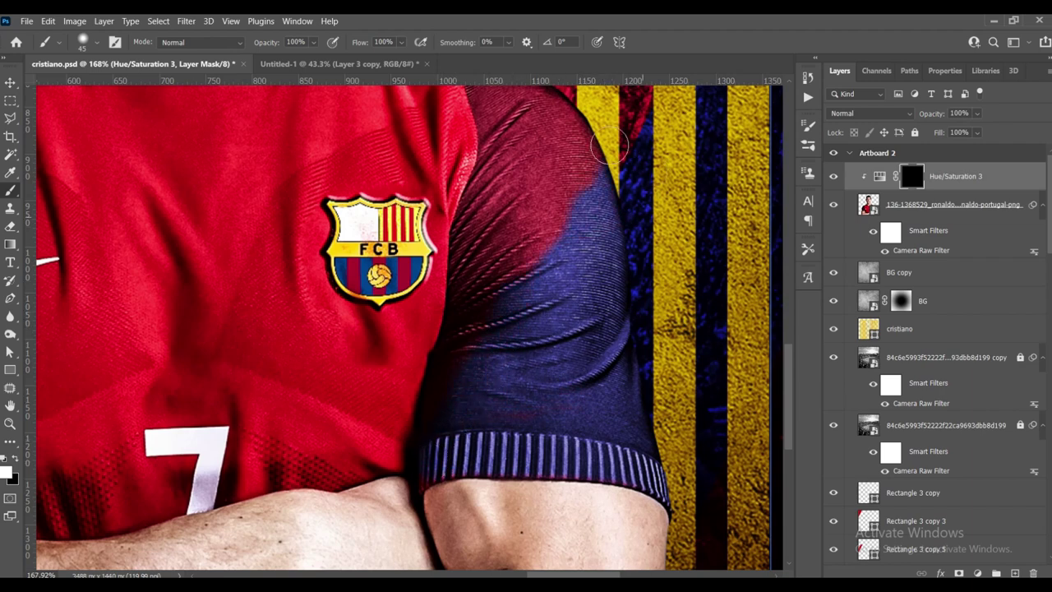
{"action": "scroll", "coordinate": [569, 263], "scroll_direction": "up", "scroll_amount": 2}
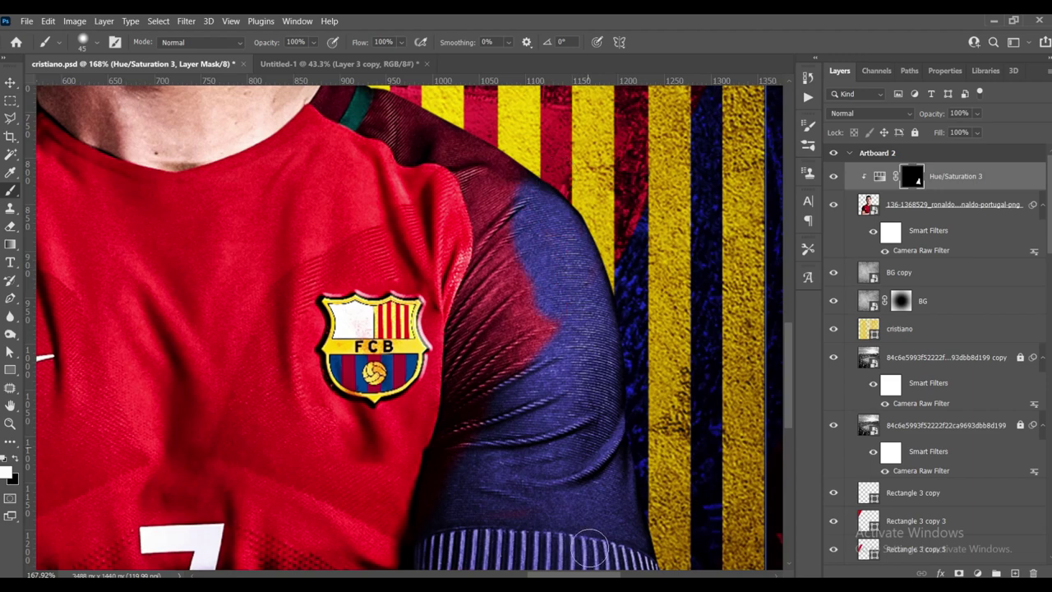
{"action": "scroll", "coordinate": [410, 327], "scroll_direction": "left", "scroll_amount": 5}
{"action": "scroll", "coordinate": [410, 326], "scroll_direction": "right", "scroll_amount": 6}
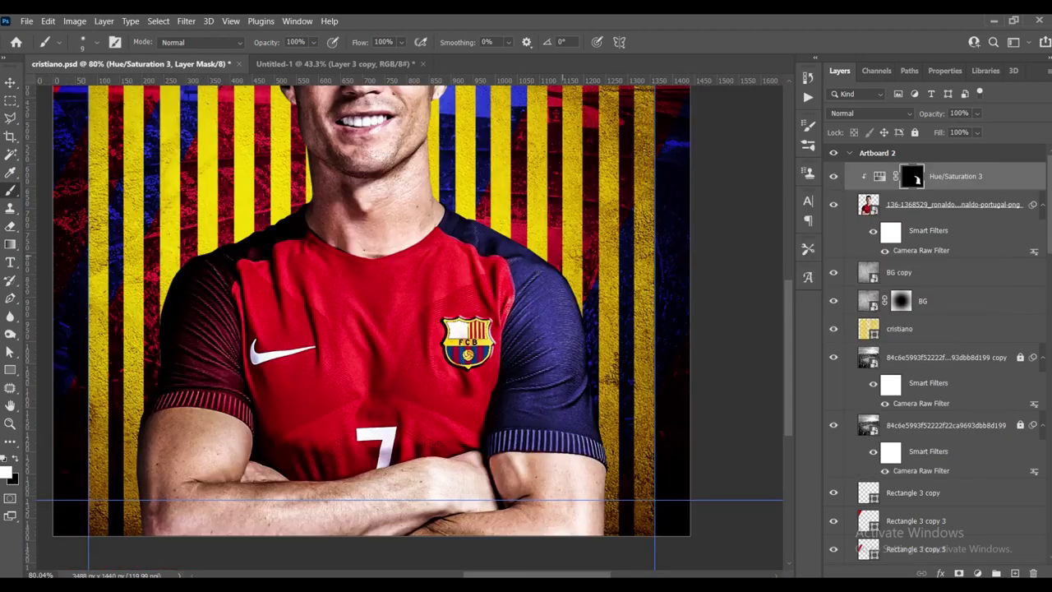
{"action": "scroll", "coordinate": [229, 320], "scroll_direction": "up", "scroll_amount": 2}
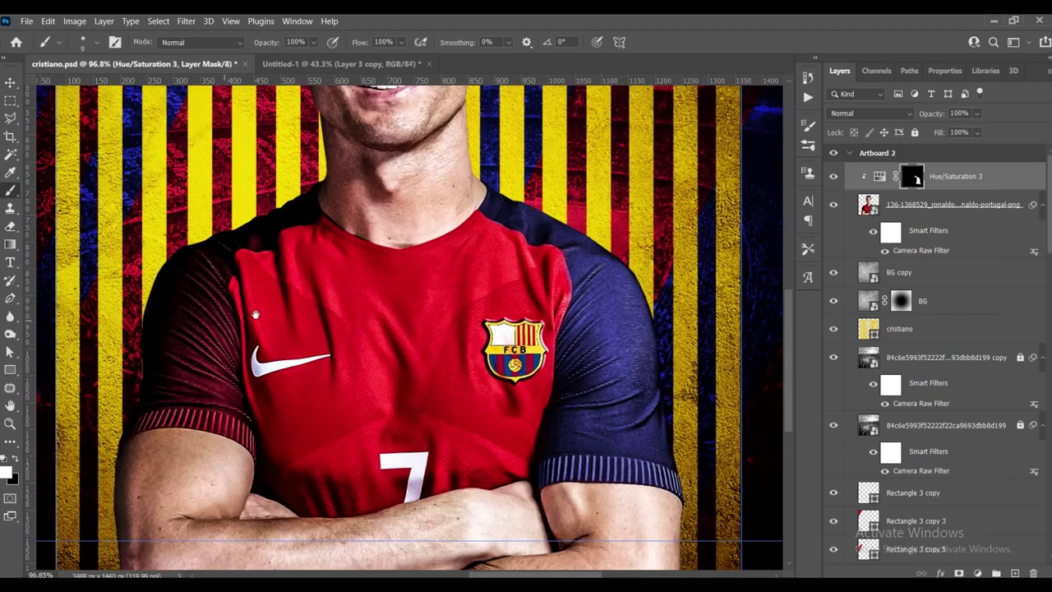
{"action": "scroll", "coordinate": [323, 301], "scroll_direction": "up", "scroll_amount": 2}
{"action": "scroll", "coordinate": [297, 333], "scroll_direction": "up", "scroll_amount": 2}
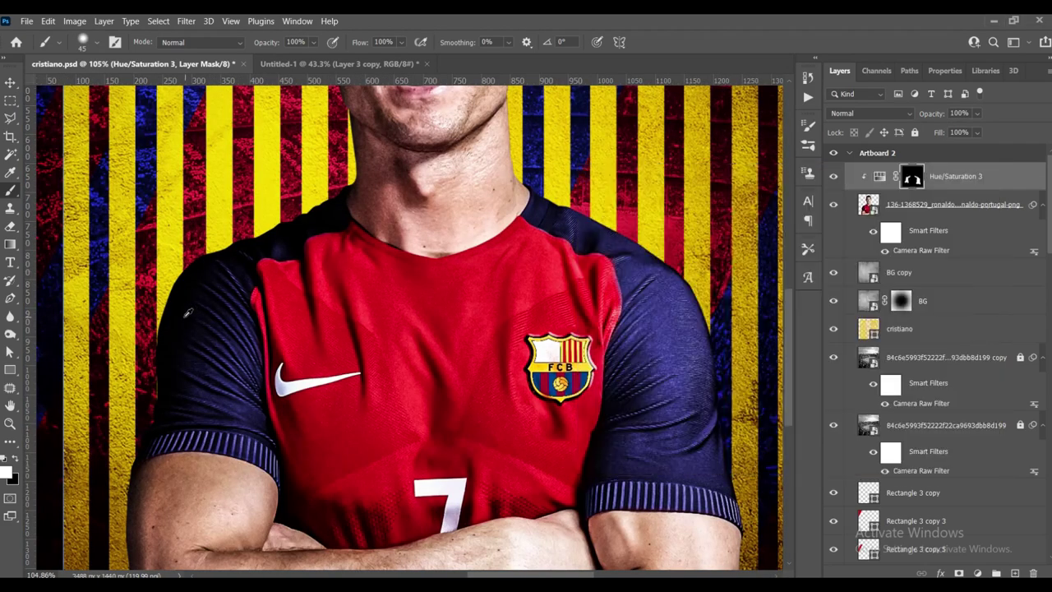
{"action": "scroll", "coordinate": [187, 316], "scroll_direction": "down", "scroll_amount": 2}
{"action": "scroll", "coordinate": [242, 327], "scroll_direction": "up", "scroll_amount": 1}
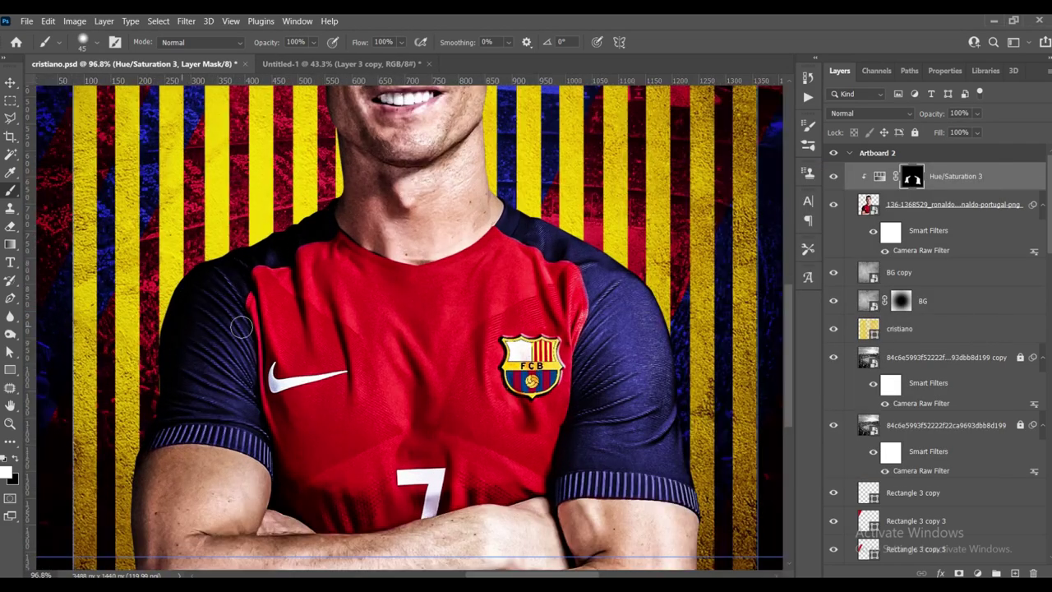
- Zoom out to view both artboards and select the Ronaldo photo layer with the Move tool
{"action": "left_click_drag", "start_coordinate": [325, 257], "coordinate": [341, 277]}
{"action": "scroll", "coordinate": [341, 277], "scroll_direction": "down", "scroll_amount": 2}
{"action": "scroll", "coordinate": [369, 296], "scroll_direction": "down", "scroll_amount": 2}
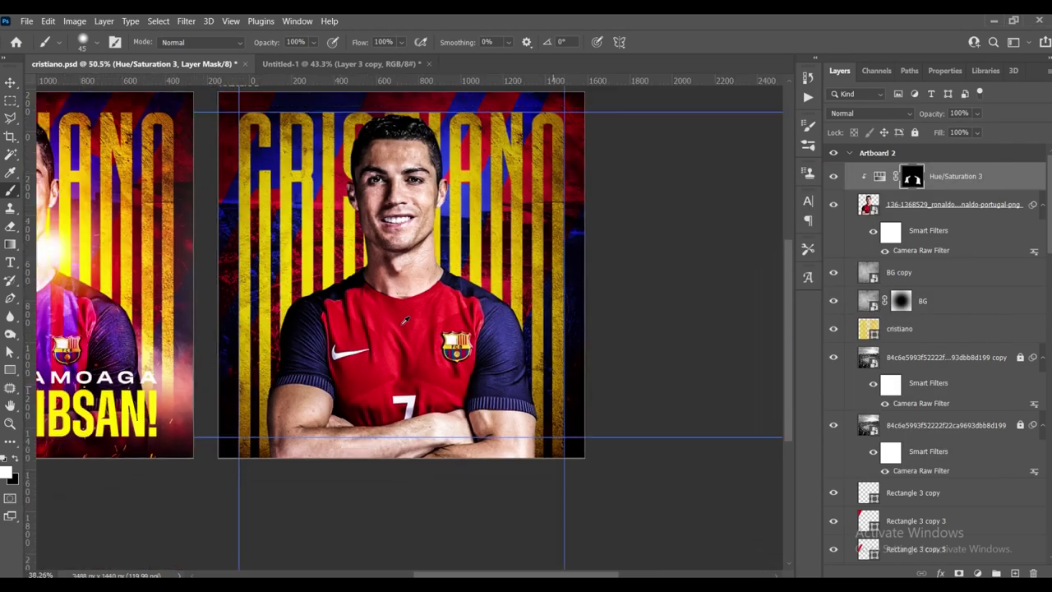
{"action": "scroll", "coordinate": [405, 321], "scroll_direction": "down", "scroll_amount": 1}
{"action": "left_click_drag", "start_coordinate": [405, 321], "coordinate": [438, 313]}
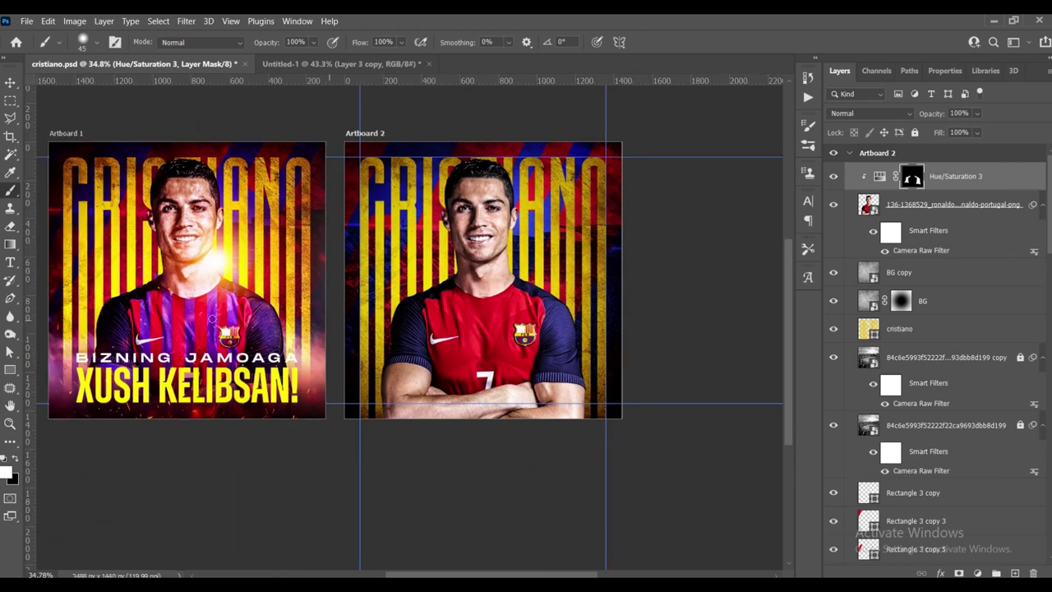
{"action": "scroll", "coordinate": [591, 302], "scroll_direction": "up", "scroll_amount": 2}
{"action": "scroll", "coordinate": [287, 360], "scroll_direction": "up", "scroll_amount": 2}
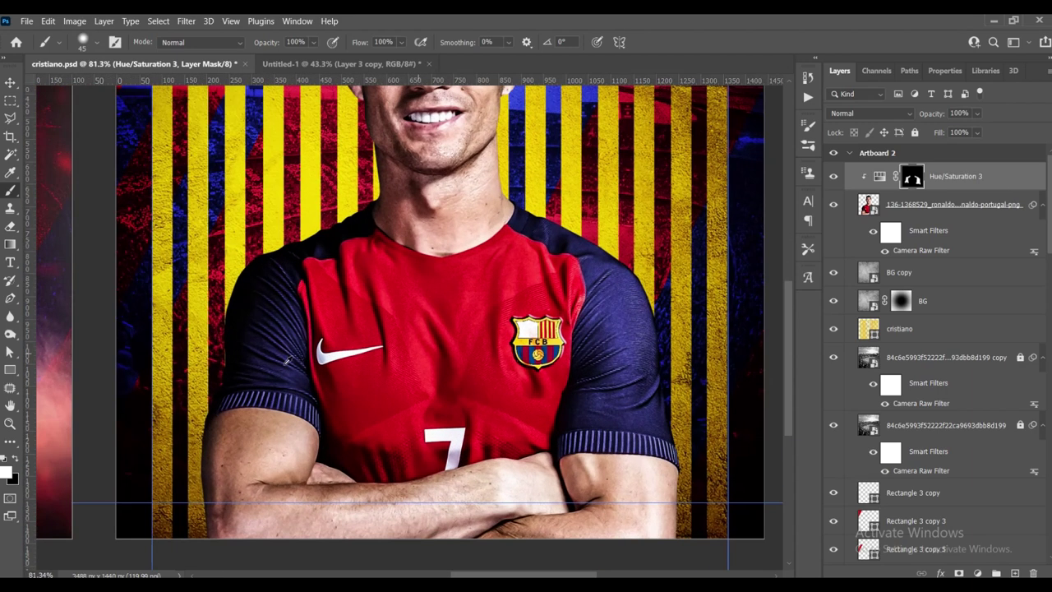
{"action": "left_click", "coordinate": [10, 370]}
{"action": "scroll", "coordinate": [475, 297], "scroll_direction": "up", "scroll_amount": 1}
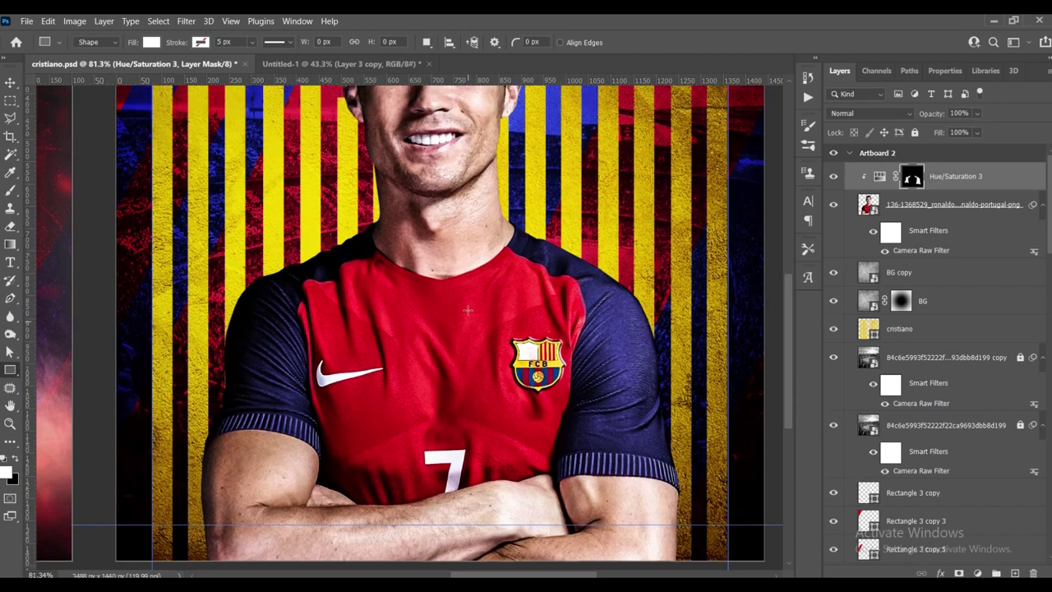
{"action": "scroll", "coordinate": [476, 288], "scroll_direction": "up", "scroll_amount": 1}
{"action": "scroll", "coordinate": [477, 284], "scroll_direction": "up", "scroll_amount": 1}
{"action": "scroll", "coordinate": [470, 317], "scroll_direction": "up", "scroll_amount": 1}
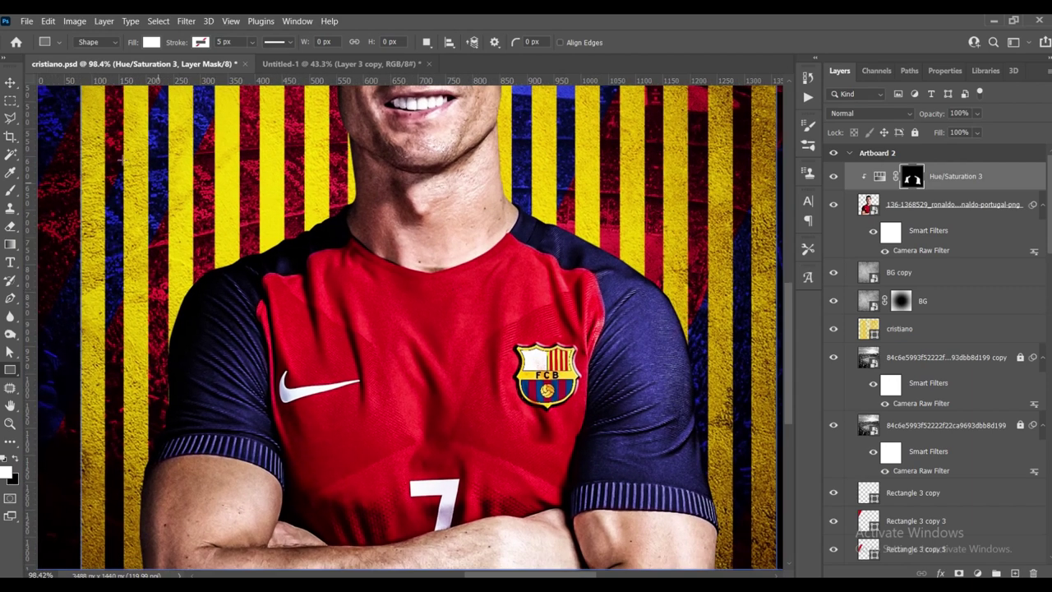
{"action": "left_click", "coordinate": [11, 82]}
{"action": "left_click", "coordinate": [446, 324]}
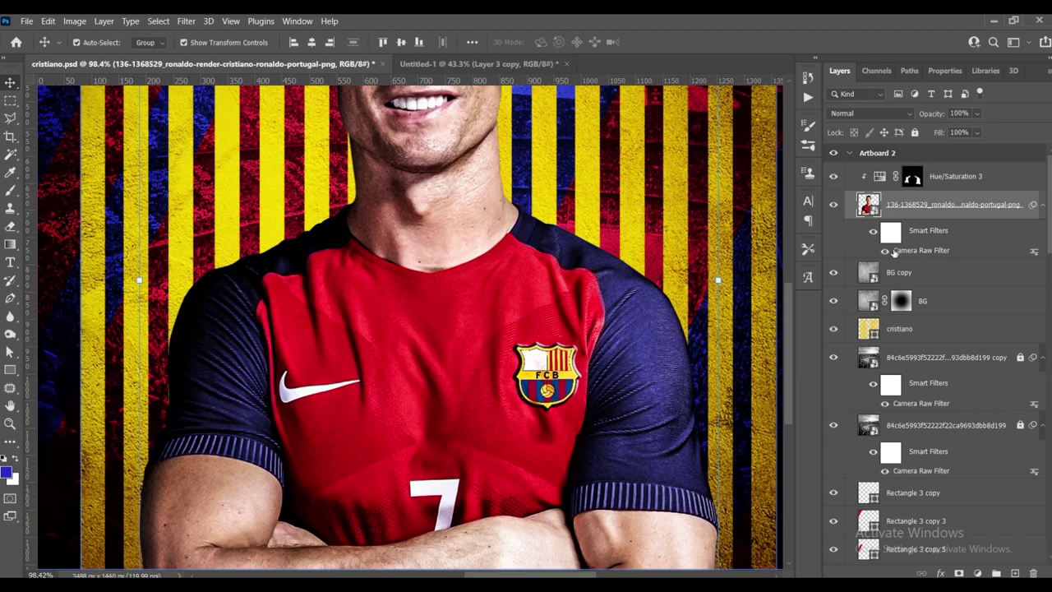
- Apply a Hue/Saturation filter to the Ronaldo photo, targeting Reds sampled from the shirt
{"action": "key", "text": "ctrl+u"}
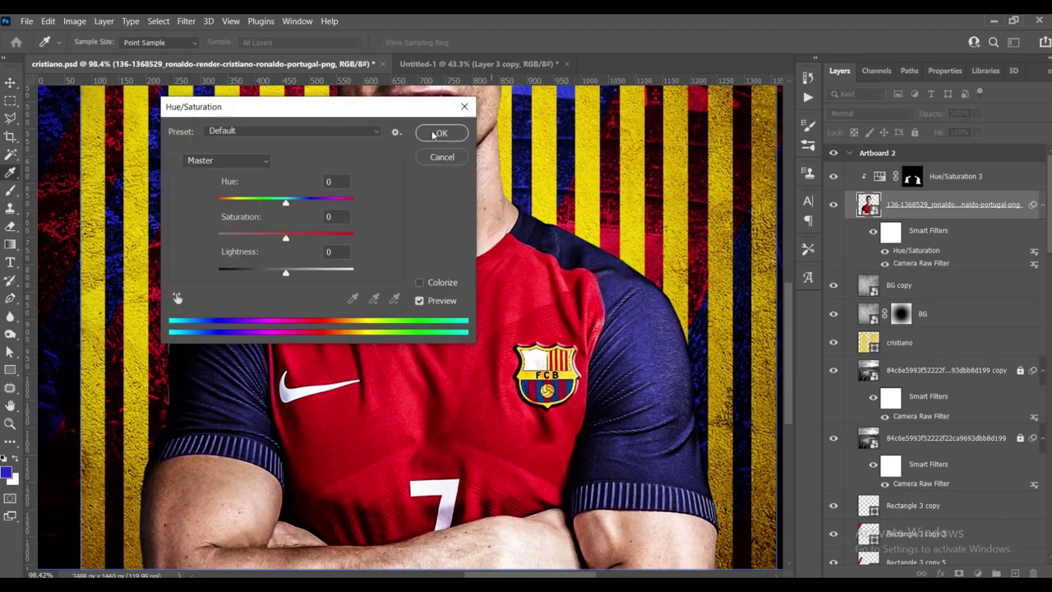
{"action": "left_click_drag", "start_coordinate": [383, 111], "coordinate": [870, 95]}
{"action": "left_click", "coordinate": [665, 283]}
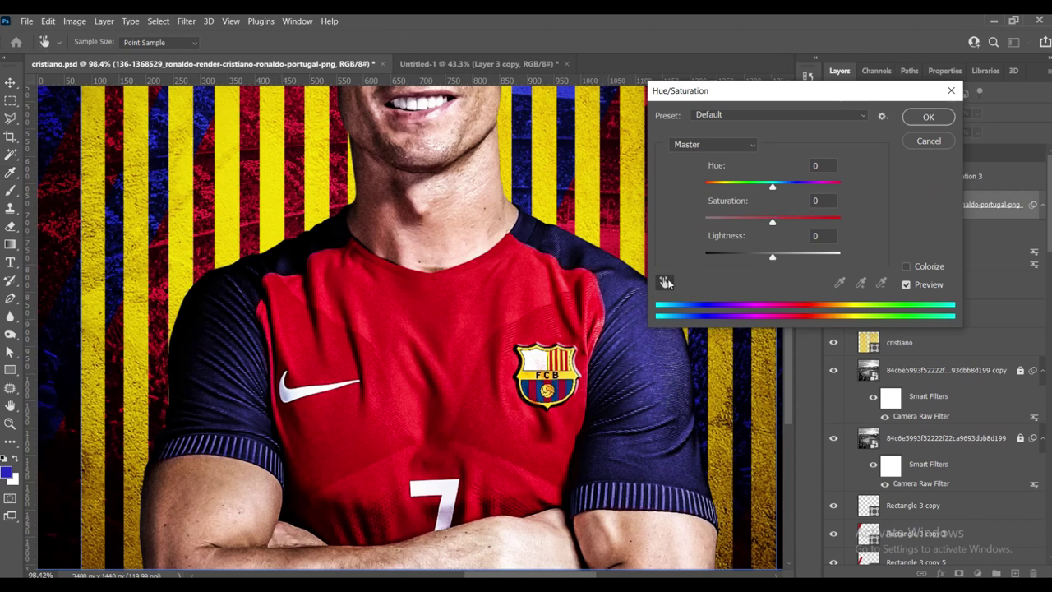
{"action": "left_click", "coordinate": [474, 315]}
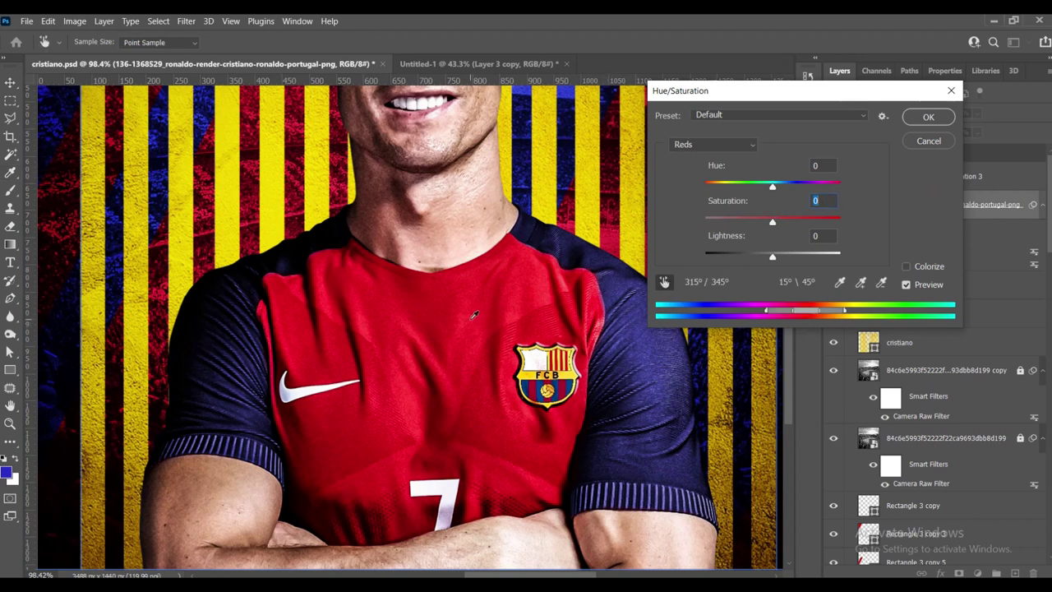
{"action": "left_click", "coordinate": [729, 144]}
{"action": "left_click", "coordinate": [695, 156]}
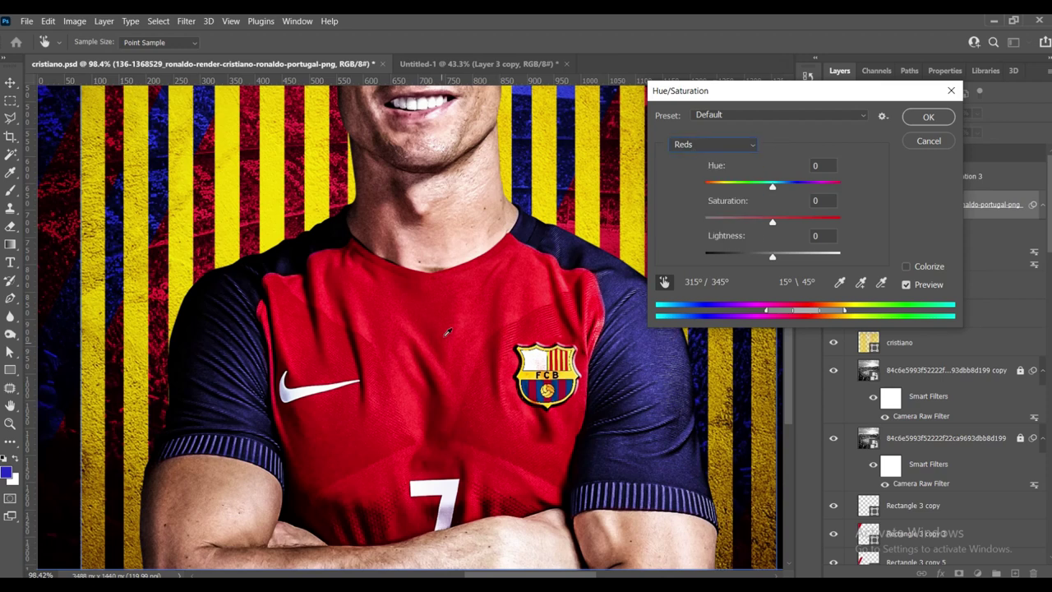
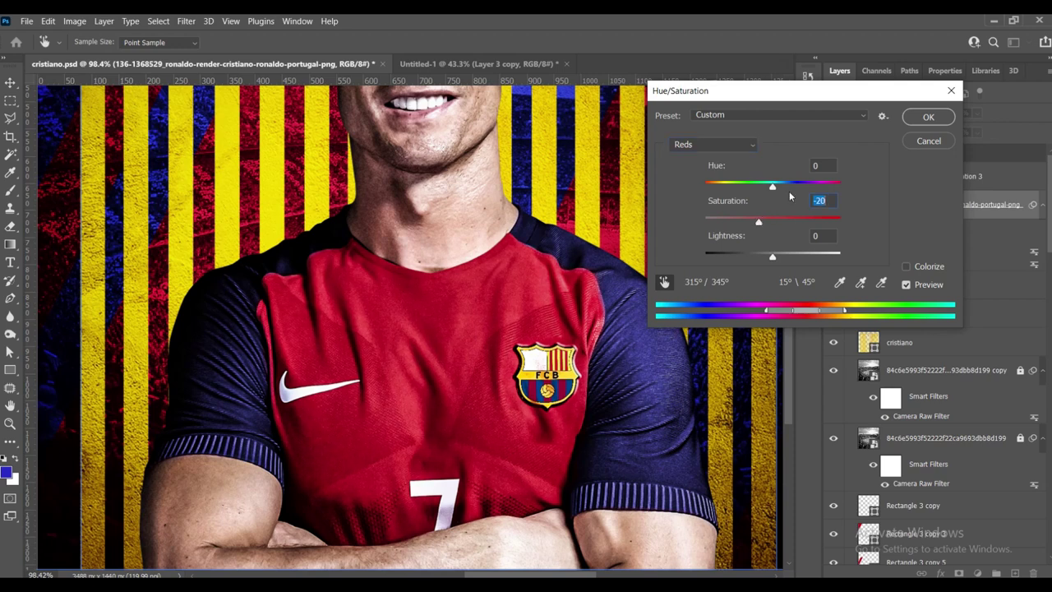
- Apply the Hue/Saturation smart filter lowering Reds saturation to -20 on the player photo
{"action": "left_click", "coordinate": [909, 123]}
{"action": "scroll", "coordinate": [460, 403], "scroll_direction": "down", "scroll_amount": 5}
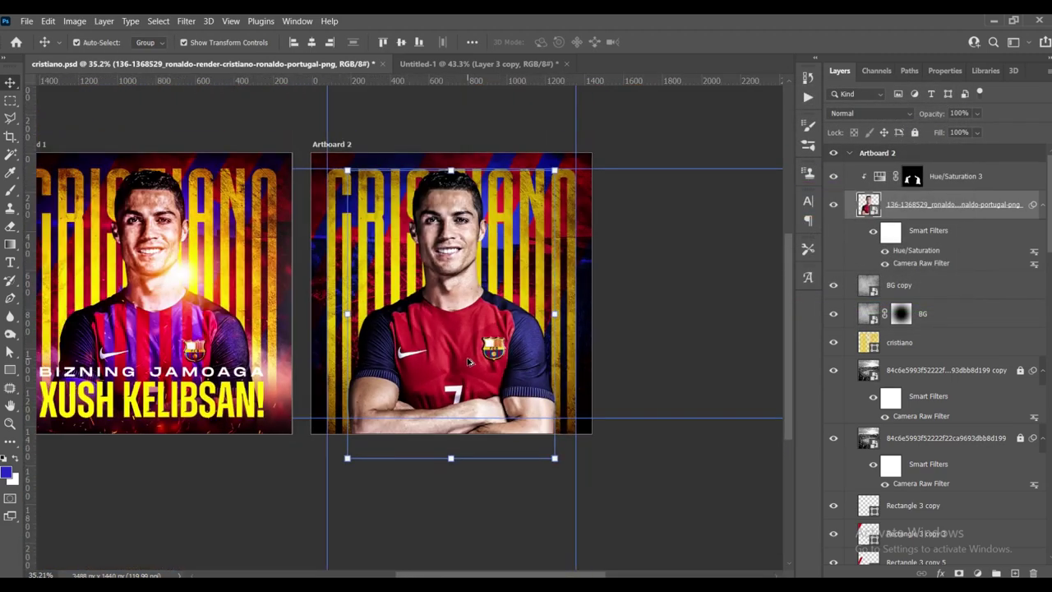
{"action": "scroll", "coordinate": [460, 404], "scroll_direction": "up", "scroll_amount": 2}
{"action": "scroll", "coordinate": [481, 455], "scroll_direction": "down", "scroll_amount": 2}
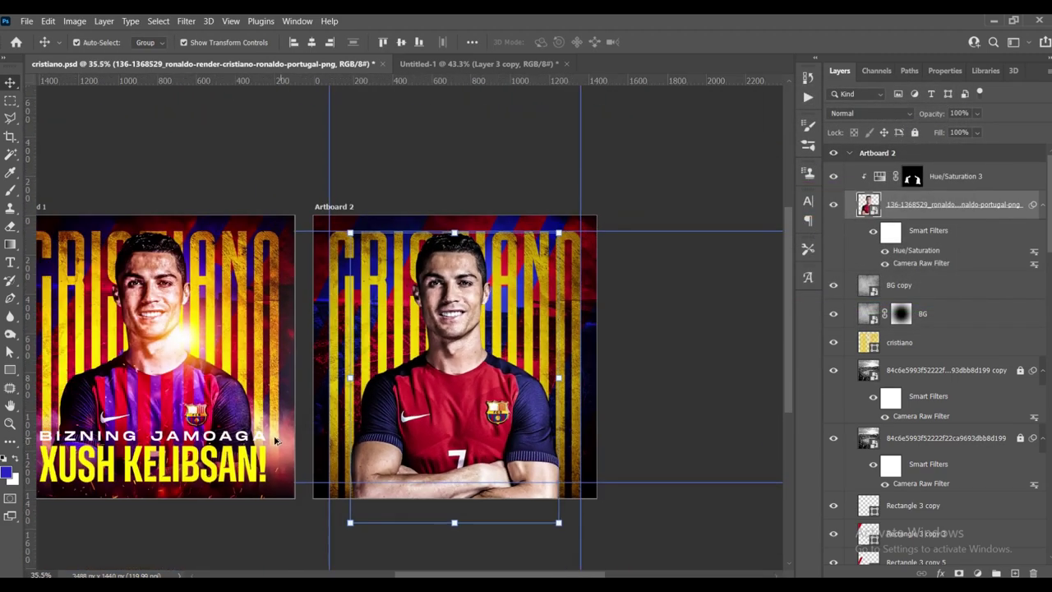
{"action": "scroll", "coordinate": [275, 441], "scroll_direction": "up", "scroll_amount": 1}
{"action": "scroll", "coordinate": [496, 376], "scroll_direction": "up", "scroll_amount": 2}
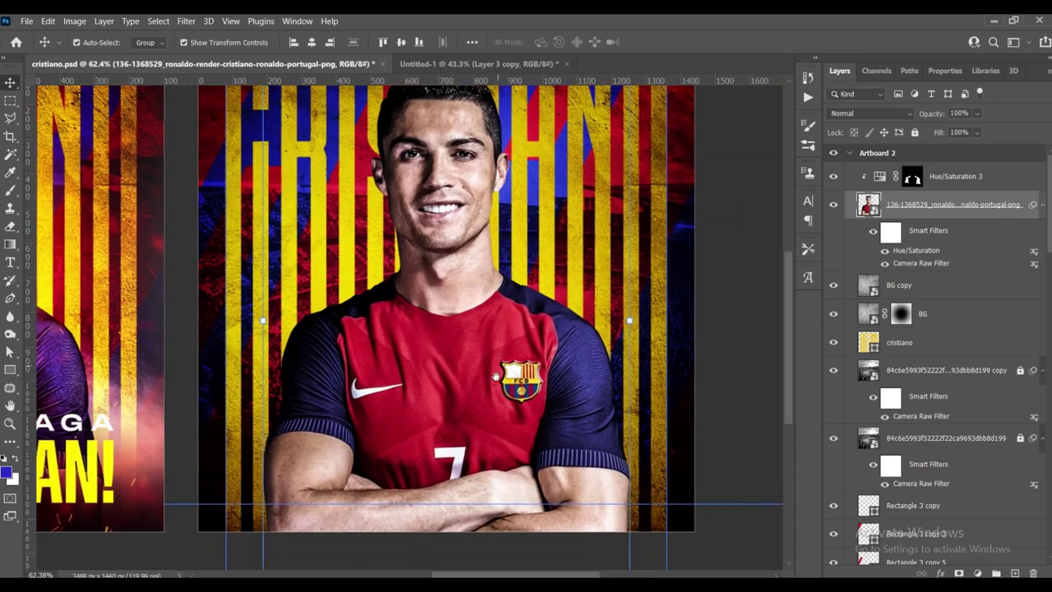
{"action": "scroll", "coordinate": [477, 383], "scroll_direction": "up", "scroll_amount": 1}
- Select the Hue/Saturation 3 layer and switch to the Rectangle tool
{"action": "left_click", "coordinate": [1011, 184]}
{"action": "scroll", "coordinate": [494, 328], "scroll_direction": "down", "scroll_amount": 1}
{"action": "key", "text": "u"}
{"action": "scroll", "coordinate": [463, 261], "scroll_direction": "up", "scroll_amount": 1}
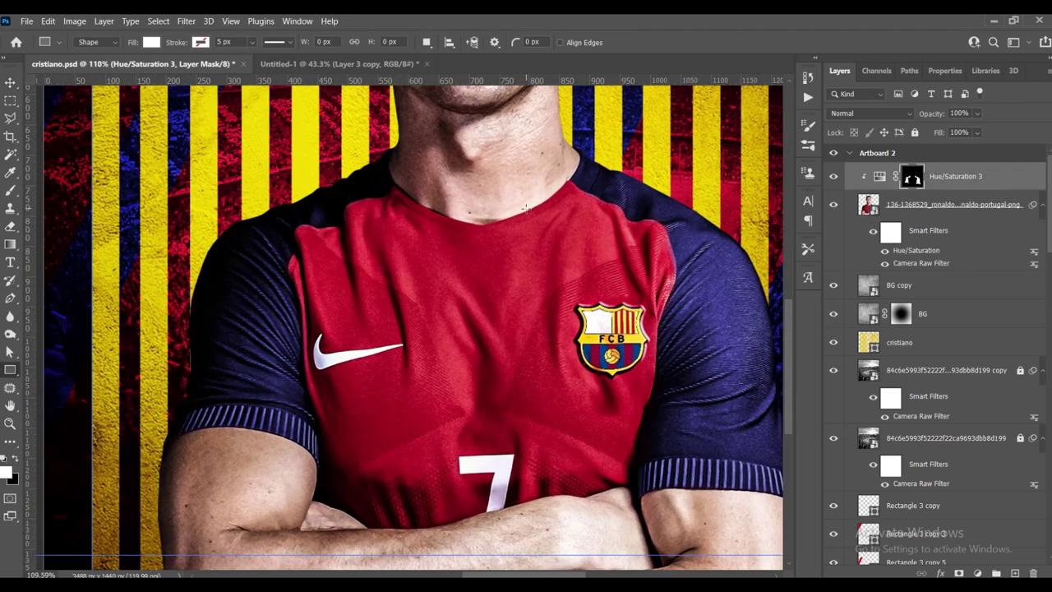
- Draw a tall rectangle down the jersey, stretched up to the collar
{"action": "mouse_move", "coordinate": [524, 189]}
{"action": "left_mouse_down"}
{"action": "mouse_move", "coordinate": [583, 477]}
{"action": "mouse_move", "coordinate": [568, 493]}
{"action": "mouse_move", "coordinate": [569, 531]}
{"action": "left_mouse_up"}
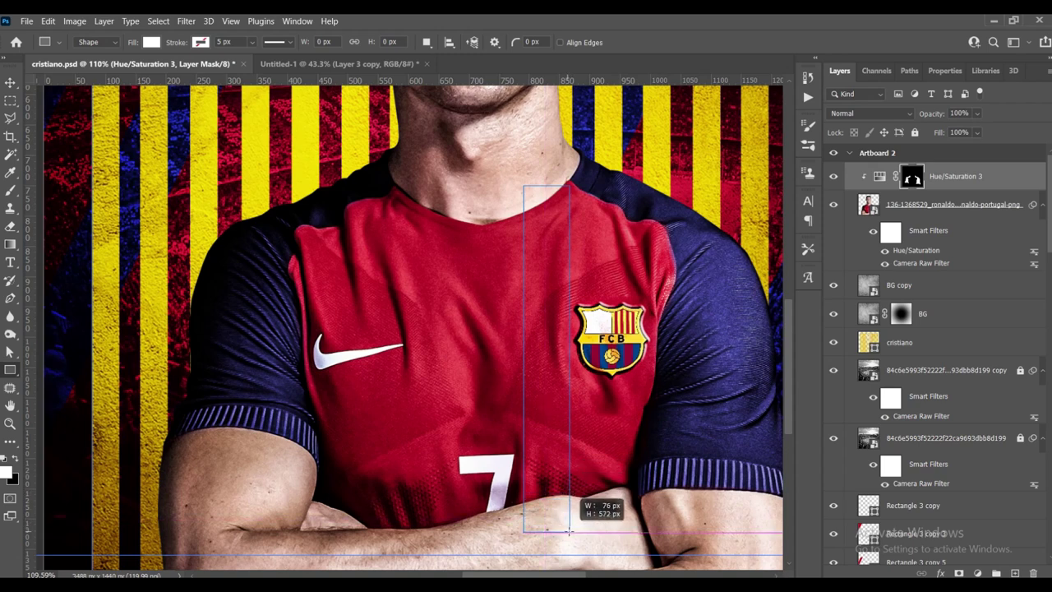
{"action": "left_click_drag", "start_coordinate": [569, 531], "coordinate": [567, 531]}
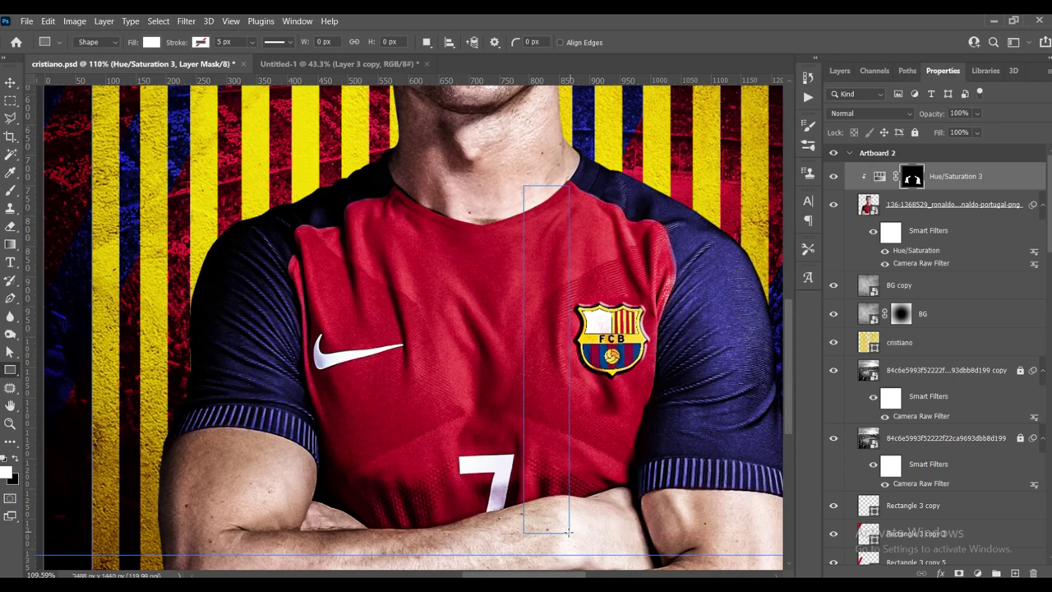
{"action": "left_click_drag", "start_coordinate": [545, 188], "coordinate": [545, 142]}
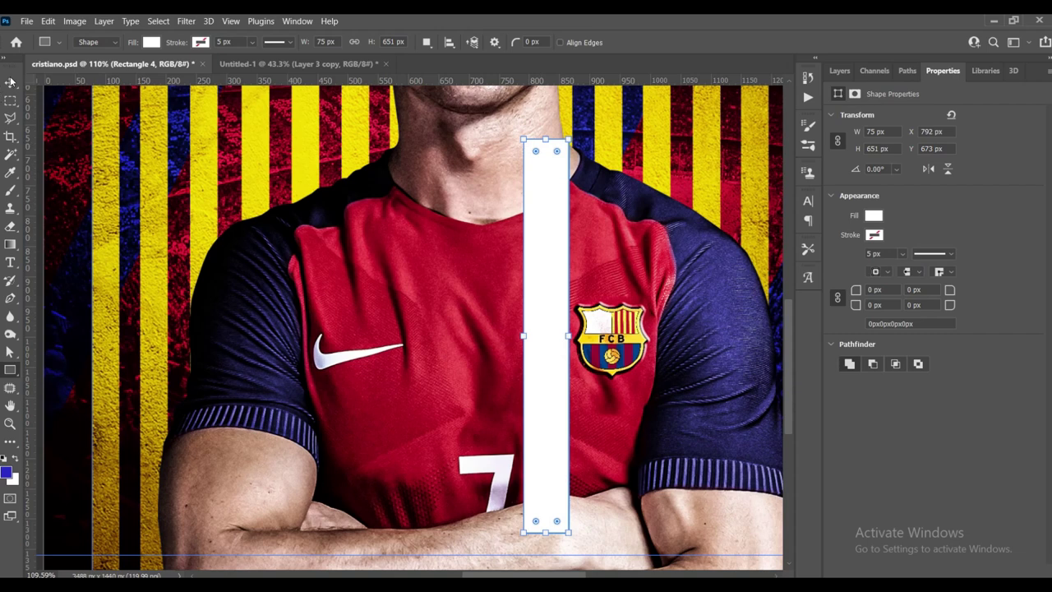
{"action": "left_click", "coordinate": [11, 81]}
- Fill the rectangle with blue and set its blend mode to Color
{"action": "left_click", "coordinate": [874, 216]}
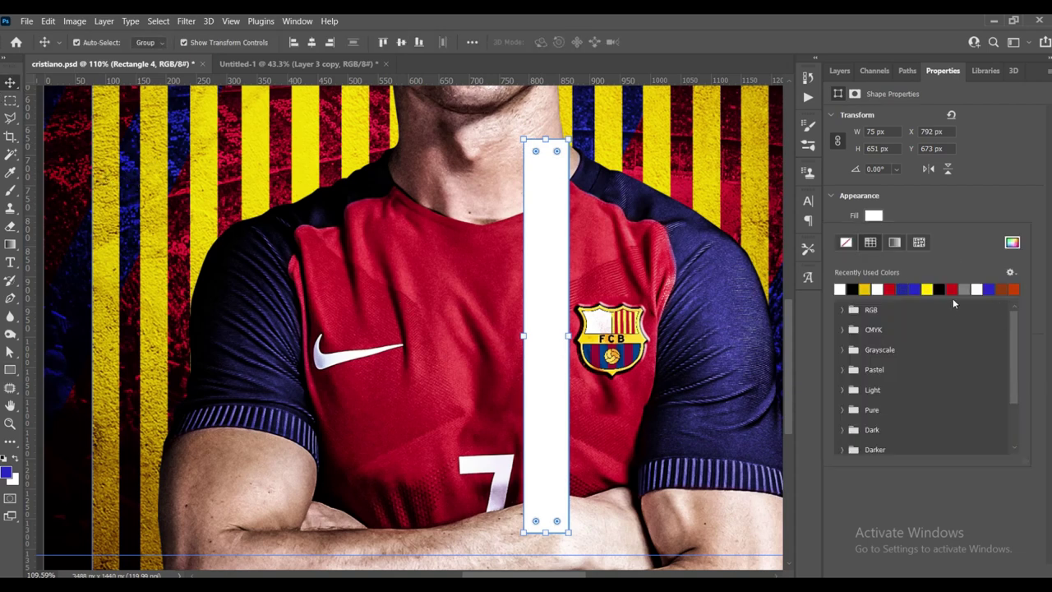
{"action": "left_click", "coordinate": [914, 288]}
{"action": "scroll", "coordinate": [538, 289], "scroll_direction": "down", "scroll_amount": 2}
{"action": "left_click", "coordinate": [839, 71]}
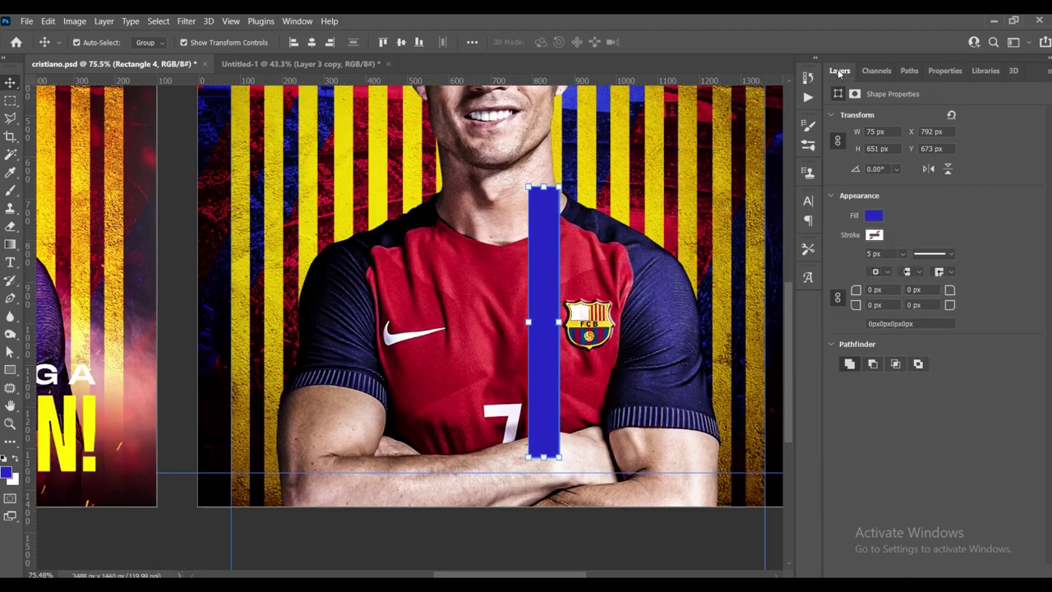
{"action": "left_click", "coordinate": [869, 113]}
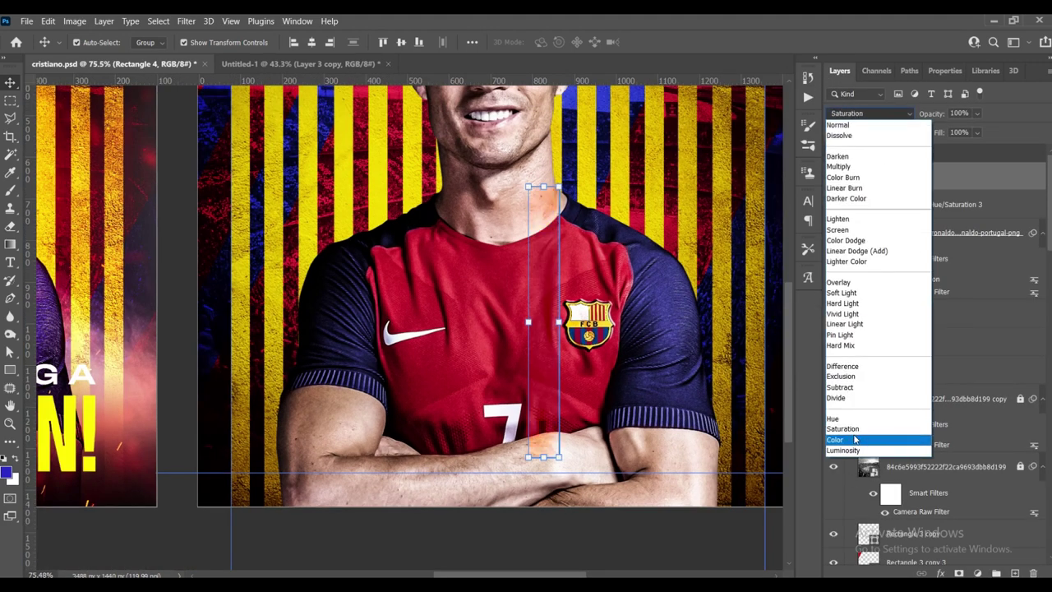
{"action": "left_click", "coordinate": [855, 442]}
- Deselect the layers to preview the tint, then reselect the blue rectangle
{"action": "left_click", "coordinate": [704, 350]}
{"action": "scroll", "coordinate": [704, 350], "scroll_direction": "down", "scroll_amount": 3}
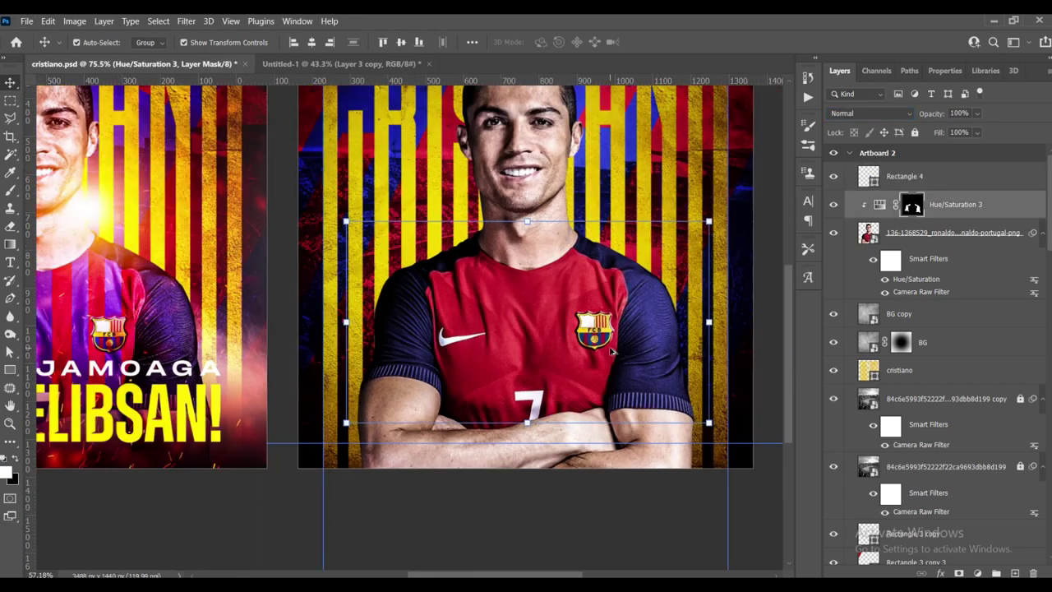
{"action": "left_click", "coordinate": [715, 296]}
{"action": "scroll", "coordinate": [584, 311], "scroll_direction": "up", "scroll_amount": 3}
{"action": "left_click", "coordinate": [584, 311]}
{"action": "scroll", "coordinate": [584, 311], "scroll_direction": "up", "scroll_amount": 2}
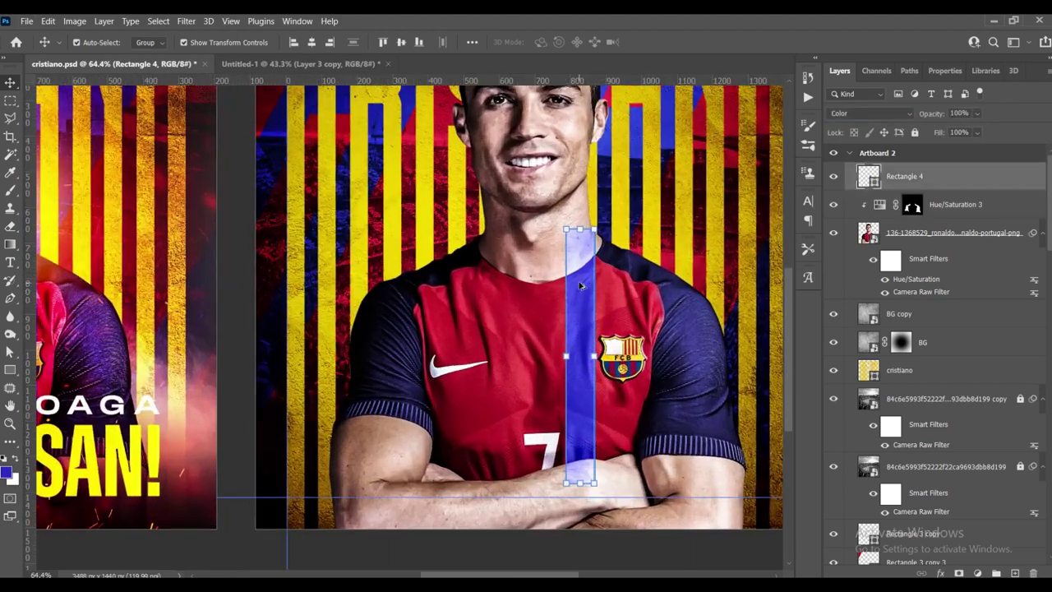
{"action": "scroll", "coordinate": [592, 325], "scroll_direction": "up", "scroll_amount": 2}
{"action": "scroll", "coordinate": [595, 333], "scroll_direction": "down", "scroll_amount": 1}
{"action": "scroll", "coordinate": [601, 342], "scroll_direction": "up", "scroll_amount": 1}
{"action": "scroll", "coordinate": [601, 341], "scroll_direction": "up", "scroll_amount": 1}
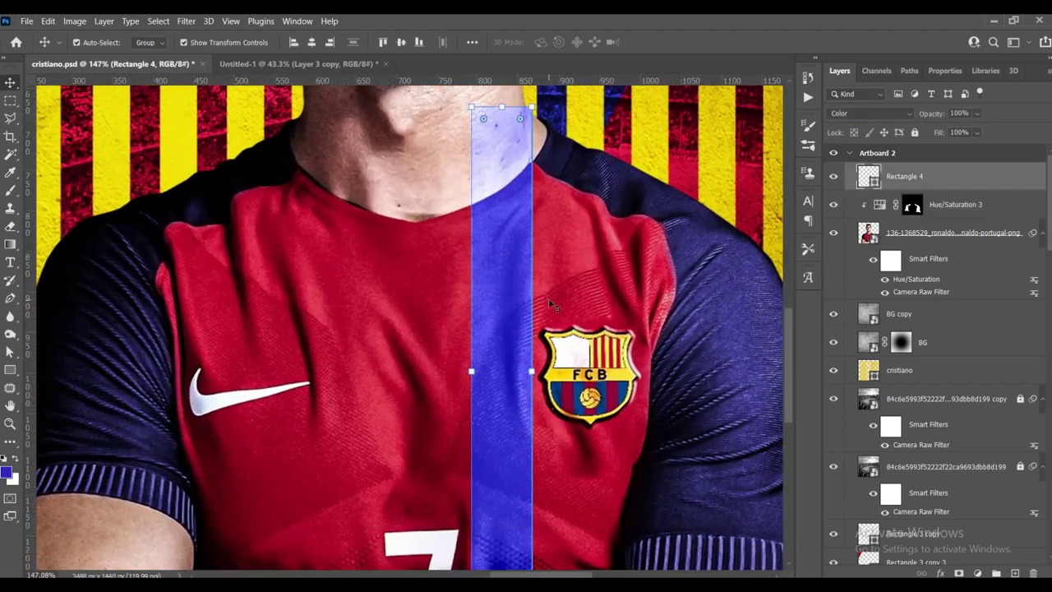
{"action": "scroll", "coordinate": [567, 333], "scroll_direction": "down", "scroll_amount": 2}
{"action": "scroll", "coordinate": [543, 329], "scroll_direction": "up", "scroll_amount": 2}
{"action": "scroll", "coordinate": [528, 326], "scroll_direction": "up", "scroll_amount": 1}
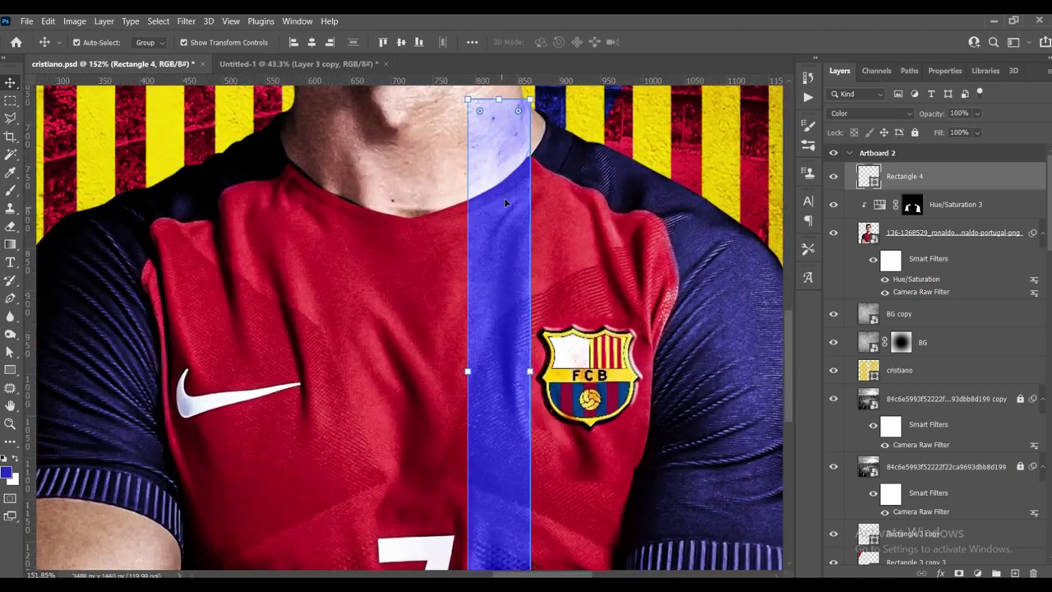
{"action": "scroll", "coordinate": [576, 321], "scroll_direction": "down", "scroll_amount": 2}
{"action": "scroll", "coordinate": [559, 308], "scroll_direction": "up", "scroll_amount": 1}
{"action": "scroll", "coordinate": [544, 295], "scroll_direction": "down", "scroll_amount": 1}
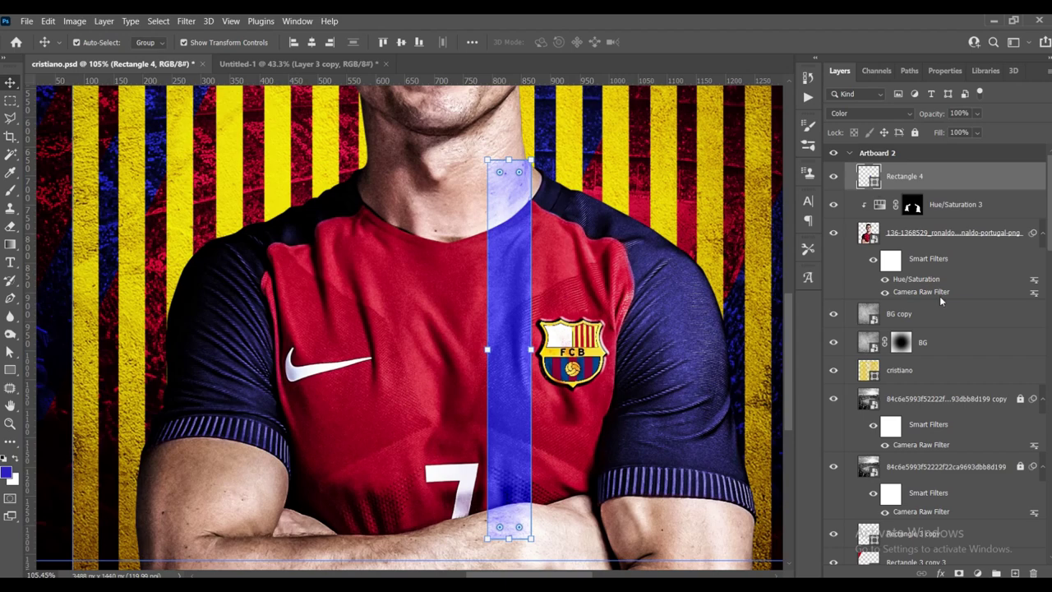
- Darken the rectangle's fill in the Color Picker to brightness 60 (0f1299)
{"action": "double_click", "coordinate": [869, 176]}
{"action": "left_click", "coordinate": [865, 355]}
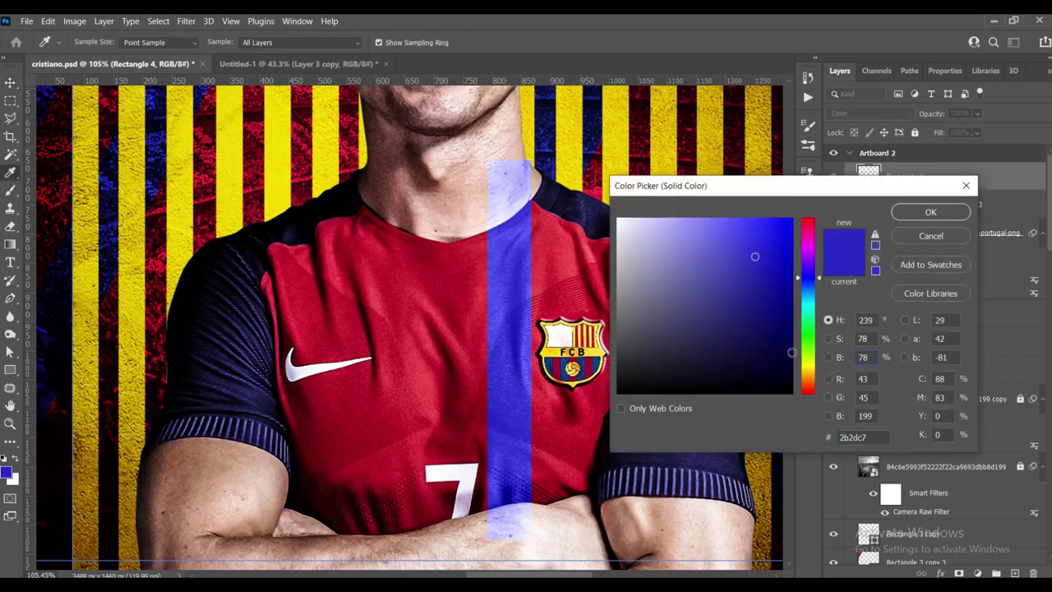
{"action": "type", "text": "70"}
{"action": "left_click_drag", "start_coordinate": [774, 285], "coordinate": [772, 312]}
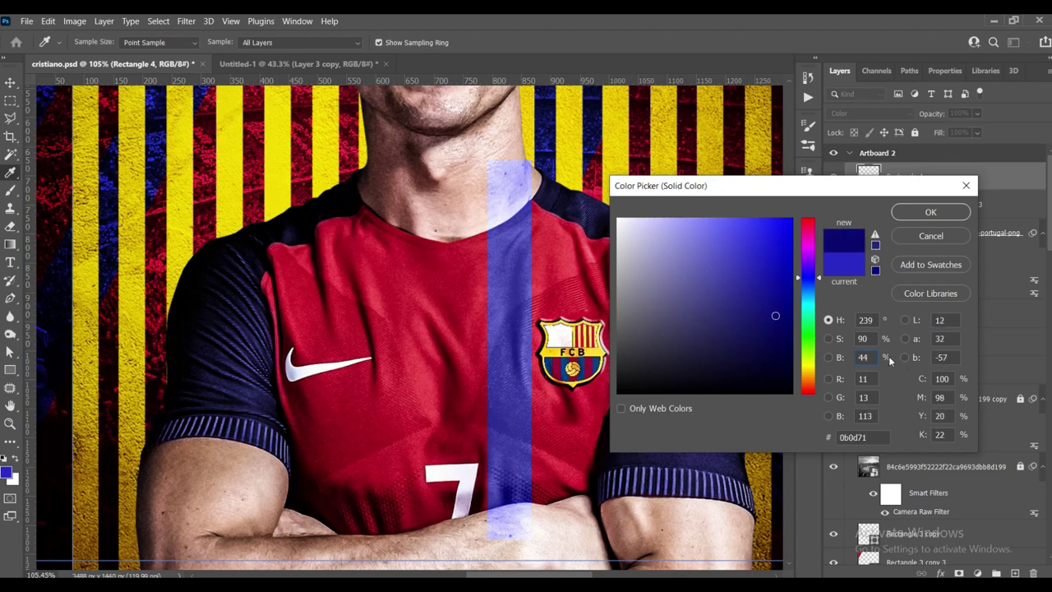
{"action": "type", "text": "60"}
{"action": "key", "text": "Return"}
{"action": "key", "text": "ctrl+0"}
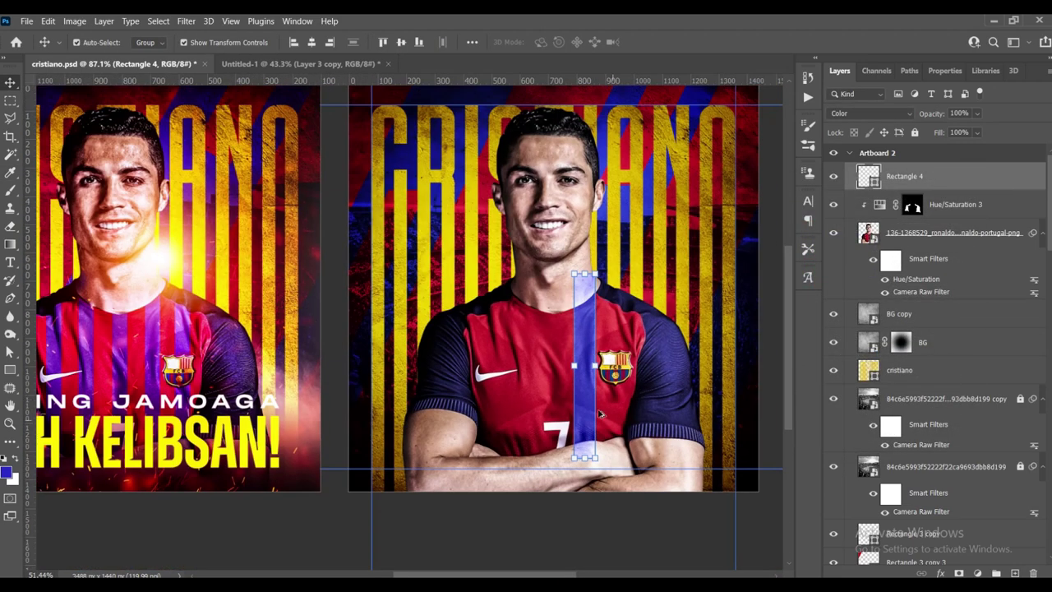
{"action": "left_click_drag", "start_coordinate": [531, 350], "coordinate": [452, 364]}
- Duplicate the blue stripe to the right across the jersey
{"action": "scroll", "coordinate": [718, 286], "scroll_direction": "down", "scroll_amount": 3}
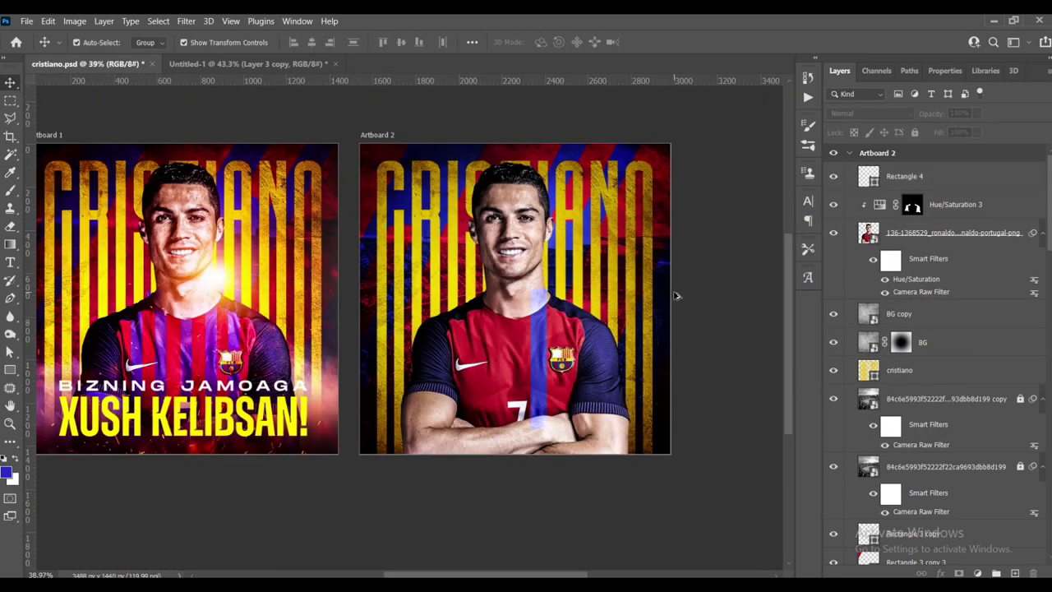
{"action": "scroll", "coordinate": [556, 354], "scroll_direction": "up", "scroll_amount": 2}
{"action": "scroll", "coordinate": [550, 346], "scroll_direction": "up", "scroll_amount": 2}
{"action": "left_click", "coordinate": [542, 328]}
{"action": "scroll", "coordinate": [545, 329], "scroll_direction": "down", "scroll_amount": 1}
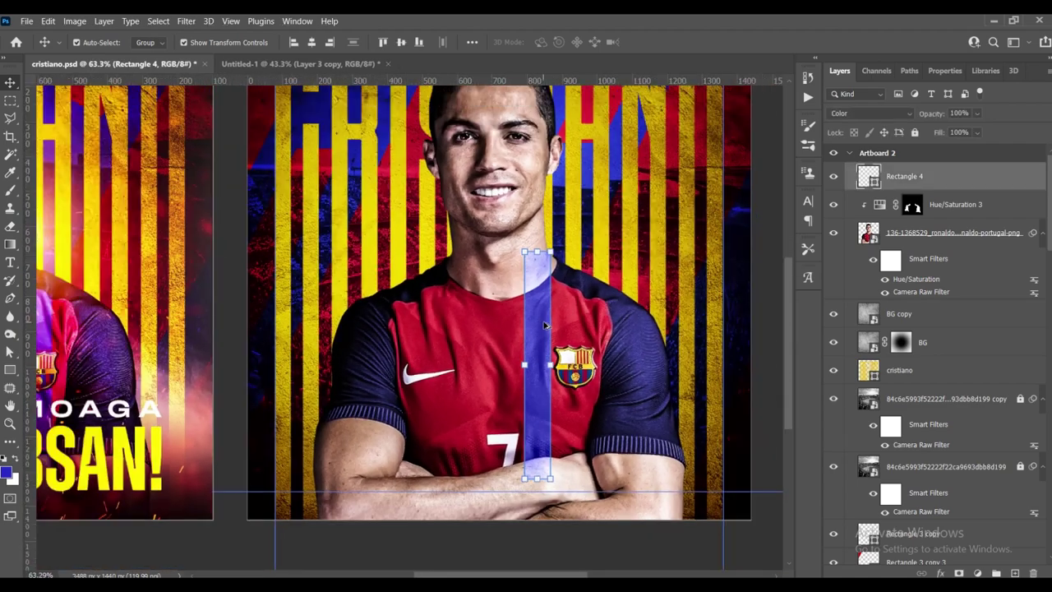
{"action": "scroll", "coordinate": [545, 326], "scroll_direction": "down", "scroll_amount": 2}
{"action": "scroll", "coordinate": [544, 325], "scroll_direction": "up", "scroll_amount": 2}
{"action": "scroll", "coordinate": [544, 326], "scroll_direction": "up", "scroll_amount": 3}
{"action": "scroll", "coordinate": [544, 328], "scroll_direction": "down", "scroll_amount": 1}
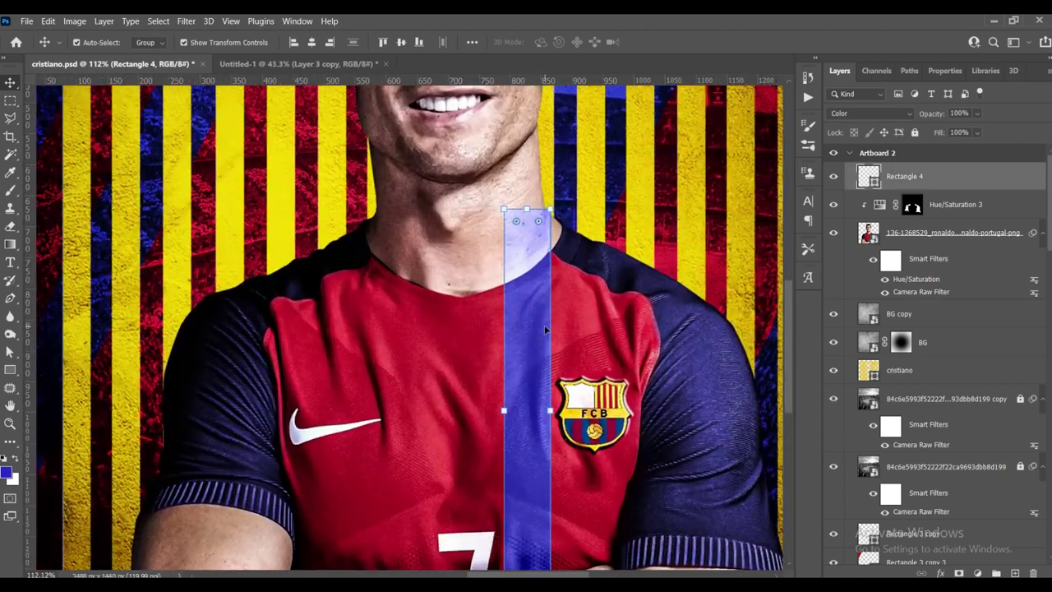
{"action": "left_click_drag", "start_coordinate": [535, 340], "coordinate": [610, 331], "text": "alt"}
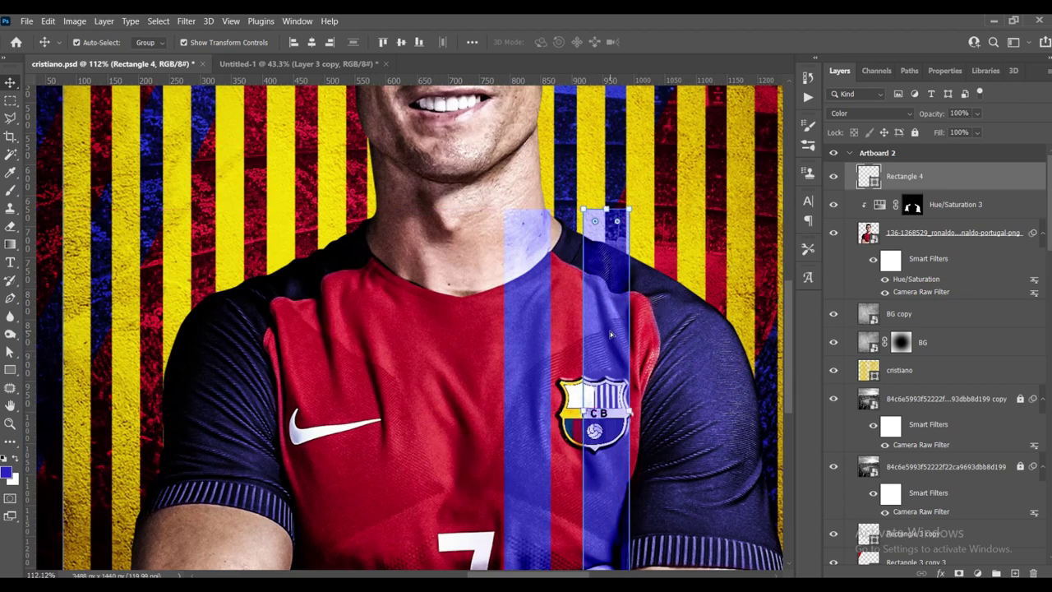
- Copy both stripes further left on the jersey and nudge them into place
{"action": "scroll", "coordinate": [610, 331], "scroll_direction": "down", "scroll_amount": 1}
{"action": "left_click", "coordinate": [545, 304], "text": "shift"}
{"action": "mouse_move", "coordinate": [615, 285]}
{"action": "left_mouse_down", "text": "alt"}
{"action": "mouse_move", "coordinate": [468, 285]}
{"action": "mouse_move", "coordinate": [449, 317]}
{"action": "left_mouse_up", "text": "alt"}
{"action": "scroll", "coordinate": [457, 304], "scroll_direction": "down", "scroll_amount": 3}
{"action": "scroll", "coordinate": [456, 320], "scroll_direction": "up", "scroll_amount": 3}
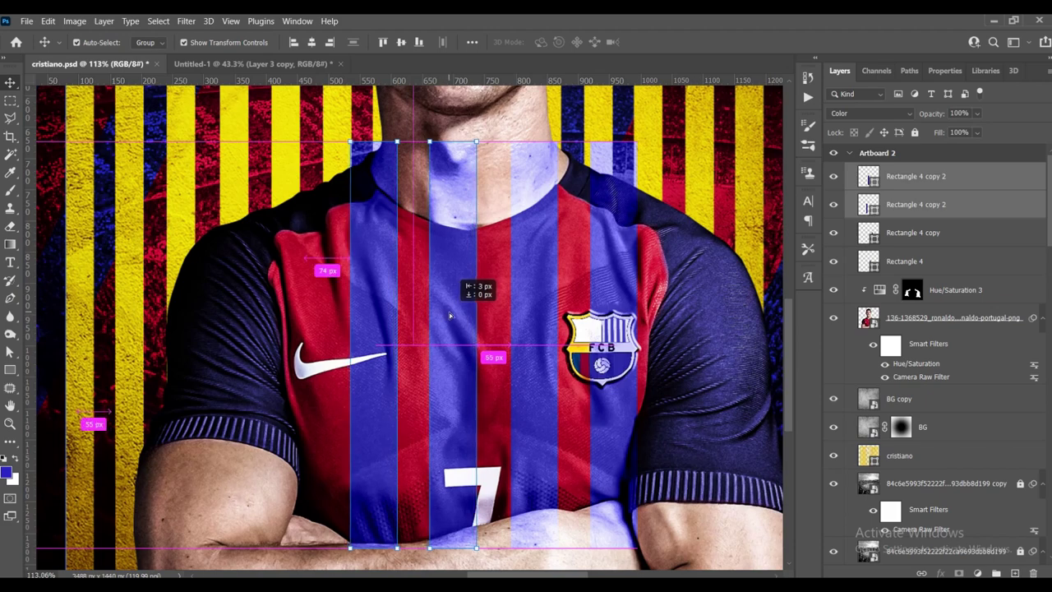
{"action": "left_click_drag", "start_coordinate": [449, 316], "coordinate": [453, 314]}
- Add a fifth stripe on the jersey's left side
{"action": "scroll", "coordinate": [452, 314], "scroll_direction": "down", "scroll_amount": 2}
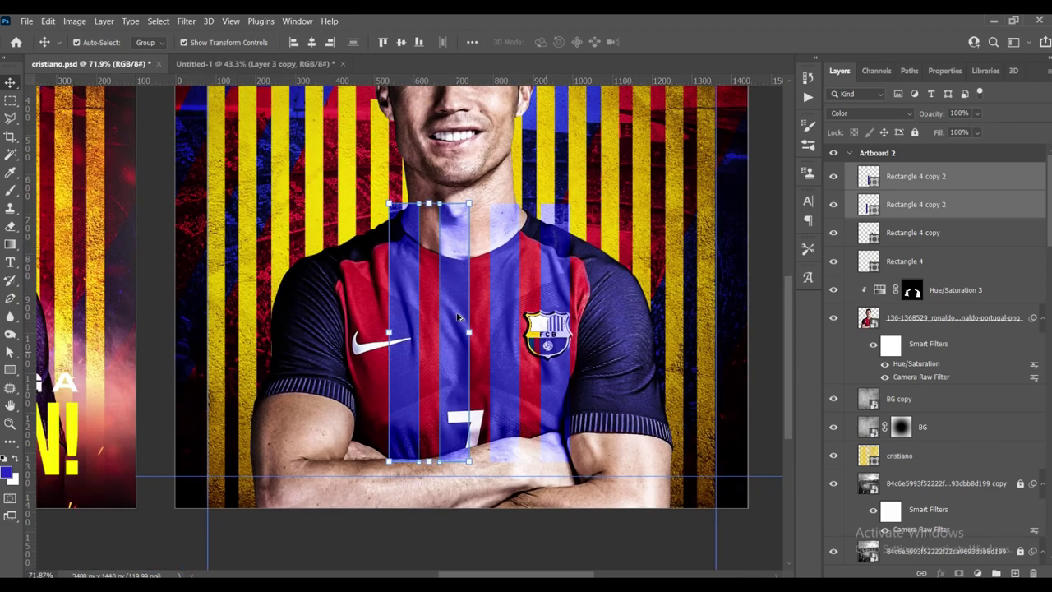
{"action": "mouse_move", "coordinate": [411, 286]}
{"action": "left_mouse_down"}
{"action": "mouse_move", "coordinate": [359, 284]}
{"action": "mouse_move", "coordinate": [465, 302]}
{"action": "left_mouse_up"}
{"action": "scroll", "coordinate": [350, 318], "scroll_direction": "up", "scroll_amount": 2}
{"action": "scroll", "coordinate": [349, 318], "scroll_direction": "up", "scroll_amount": 2}
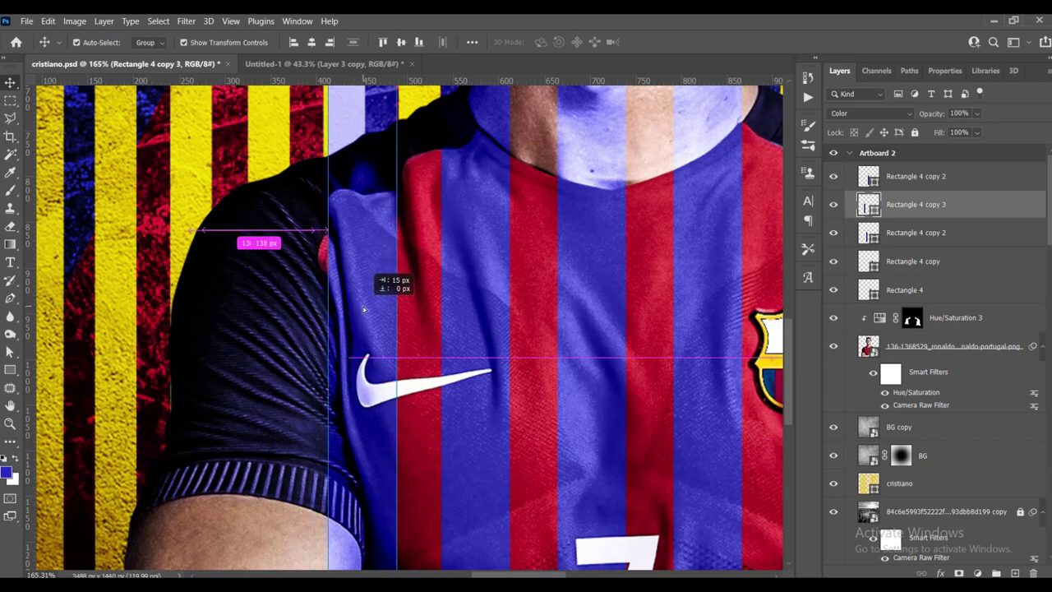
{"action": "left_click_drag", "start_coordinate": [377, 326], "coordinate": [374, 318]}
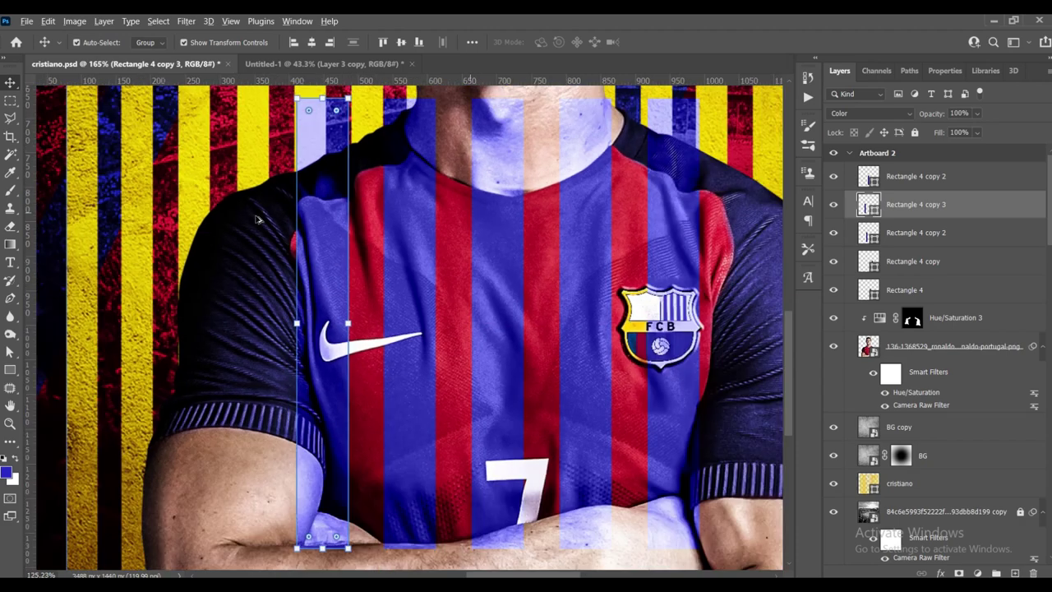
- Select all five stripes and shift them right to centre them on the jersey
{"action": "scroll", "coordinate": [324, 245], "scroll_direction": "down", "scroll_amount": 3}
{"action": "left_click", "coordinate": [339, 215], "text": "shift"}
{"action": "left_click", "coordinate": [401, 206], "text": "shift"}
{"action": "left_click", "coordinate": [455, 203], "text": "shift"}
{"action": "left_click", "coordinate": [519, 209], "text": "shift"}
{"action": "left_click_drag", "start_coordinate": [518, 212], "coordinate": [527, 211]}
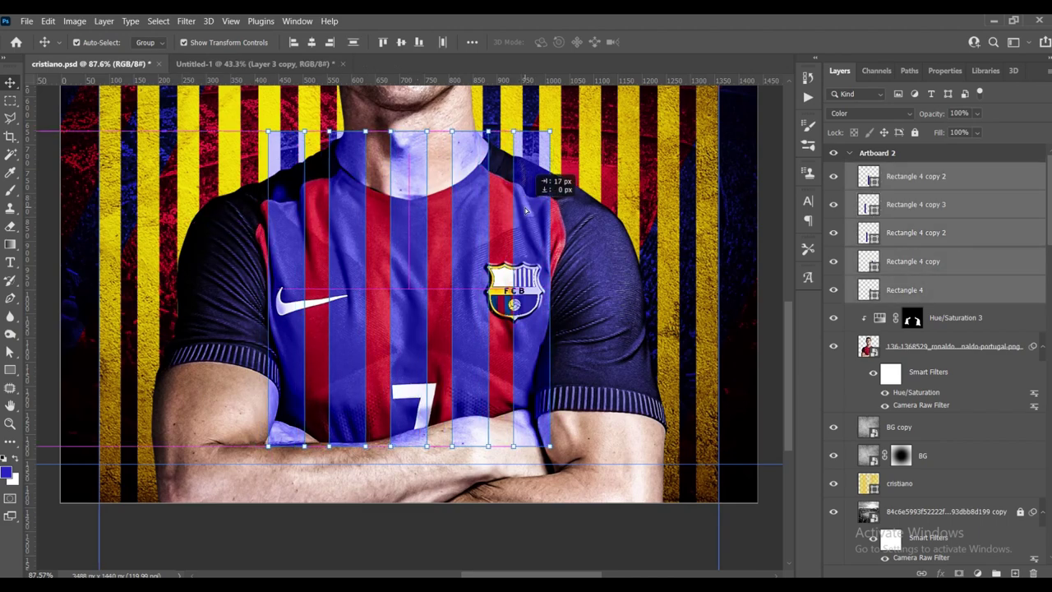
{"action": "left_click_drag", "start_coordinate": [527, 211], "coordinate": [527, 211]}
- Merge the five stripes into one layer with Ctrl+E
{"action": "scroll", "coordinate": [448, 365], "scroll_direction": "down", "scroll_amount": 3}
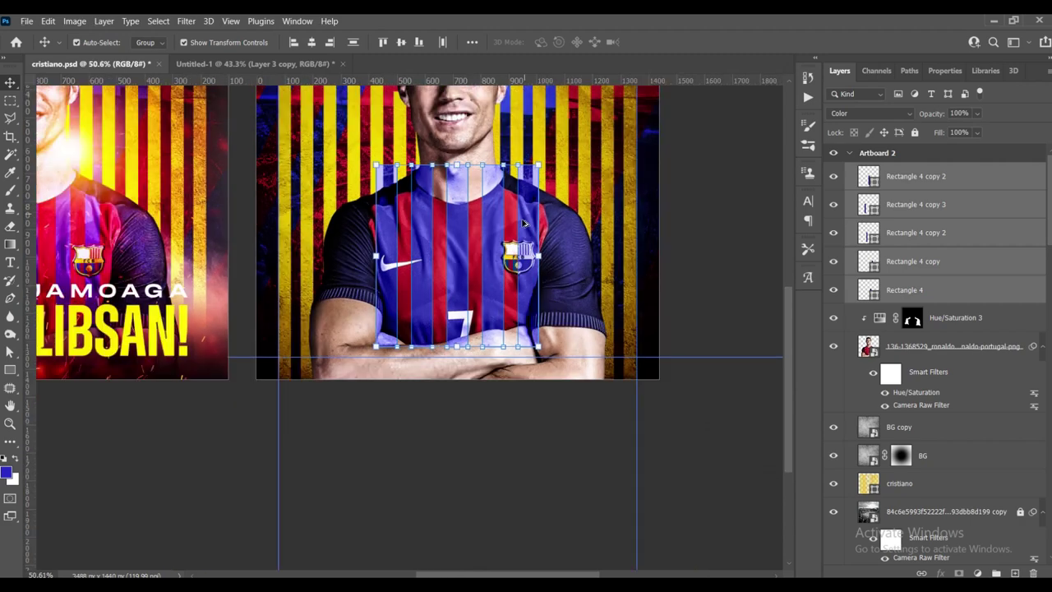
{"action": "scroll", "coordinate": [531, 327], "scroll_direction": "up", "scroll_amount": 1}
{"action": "scroll", "coordinate": [460, 329], "scroll_direction": "down", "scroll_amount": 2}
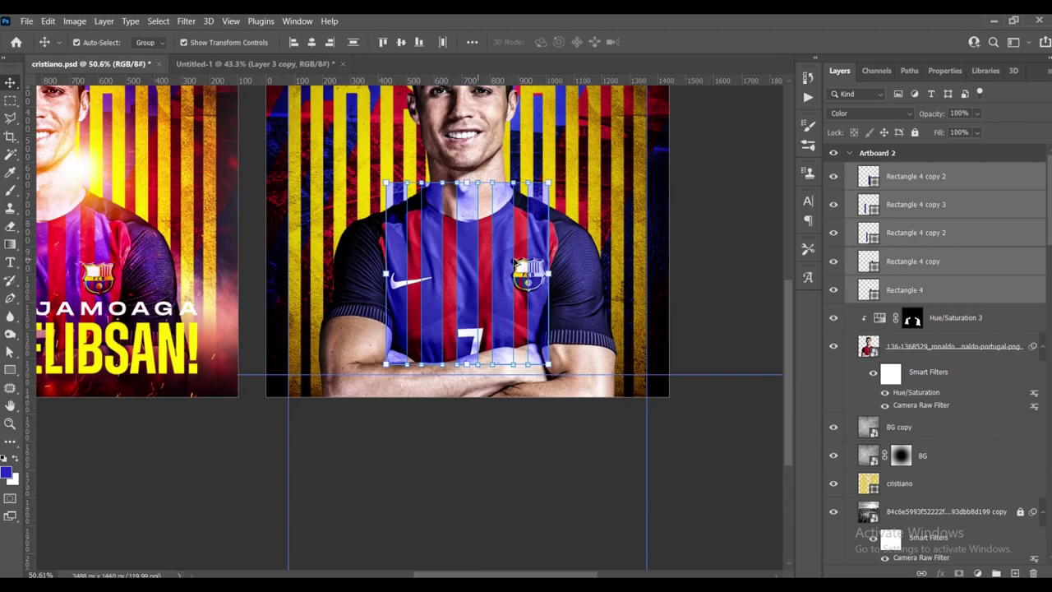
{"action": "scroll", "coordinate": [460, 328], "scroll_direction": "down", "scroll_amount": 2}
{"action": "key", "text": "ctrl+e"}
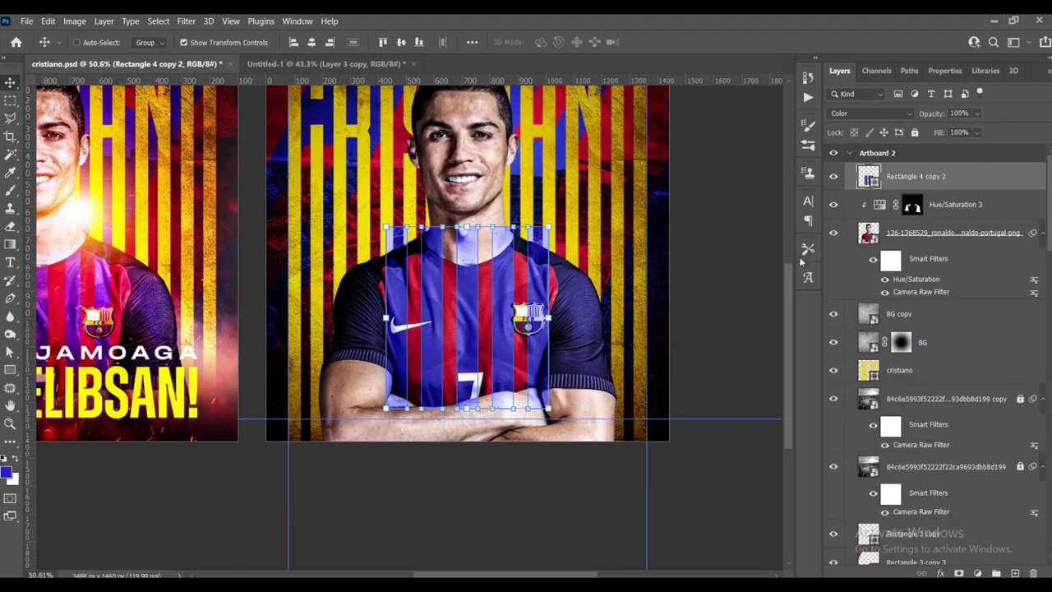
- Change the merged stripe layer's fill to deep navy #07085c
{"action": "scroll", "coordinate": [609, 255], "scroll_direction": "up", "scroll_amount": 2}
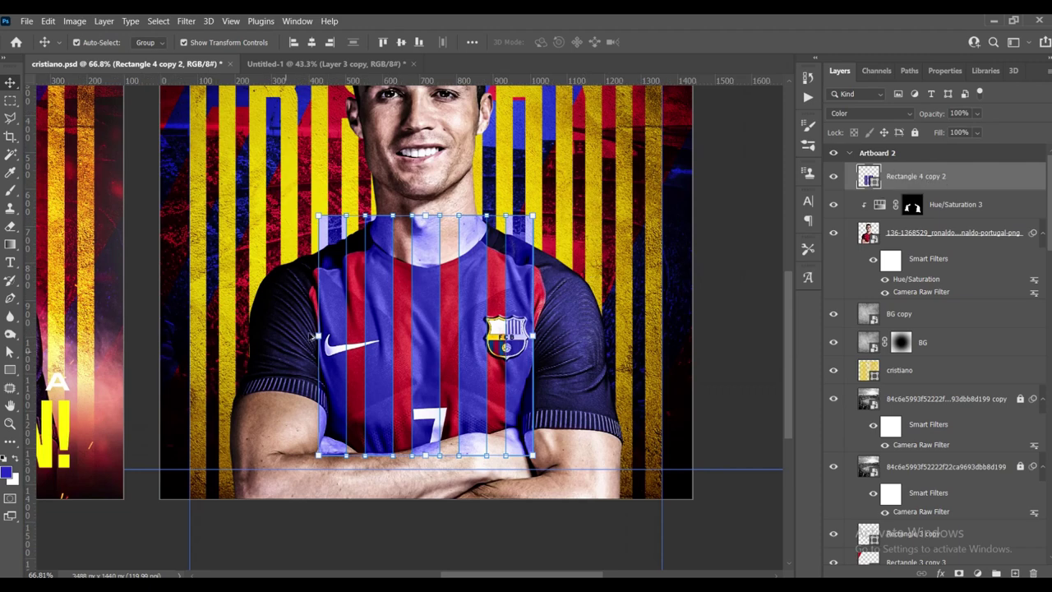
{"action": "scroll", "coordinate": [312, 336], "scroll_direction": "up", "scroll_amount": 4}
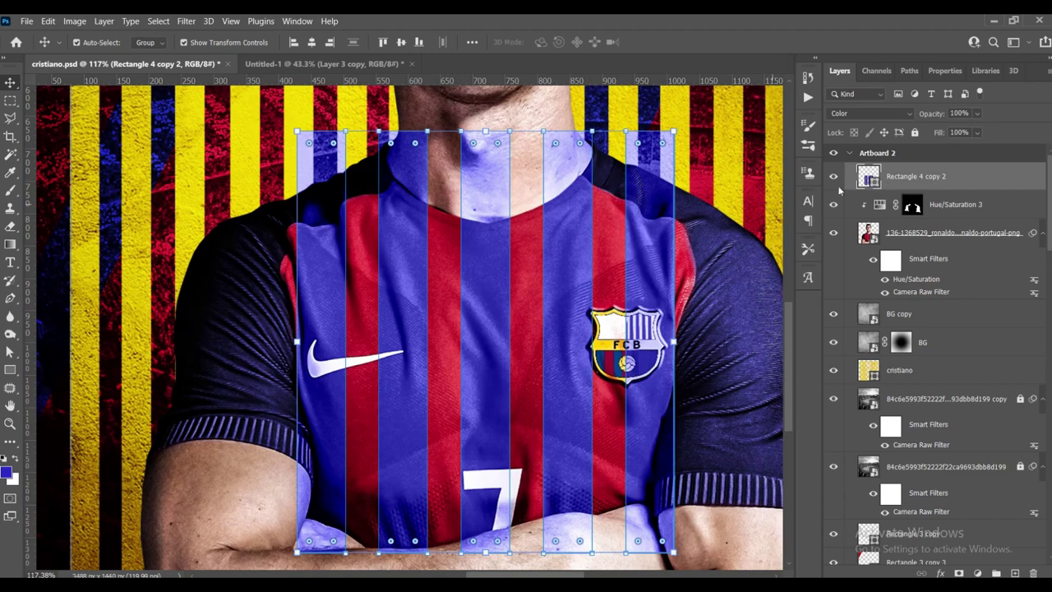
{"action": "double_click", "coordinate": [868, 176]}
{"action": "mouse_move", "coordinate": [700, 287]}
{"action": "left_mouse_down"}
{"action": "mouse_move", "coordinate": [767, 231]}
{"action": "mouse_move", "coordinate": [787, 295]}
{"action": "mouse_move", "coordinate": [780, 331]}
{"action": "left_mouse_up"}
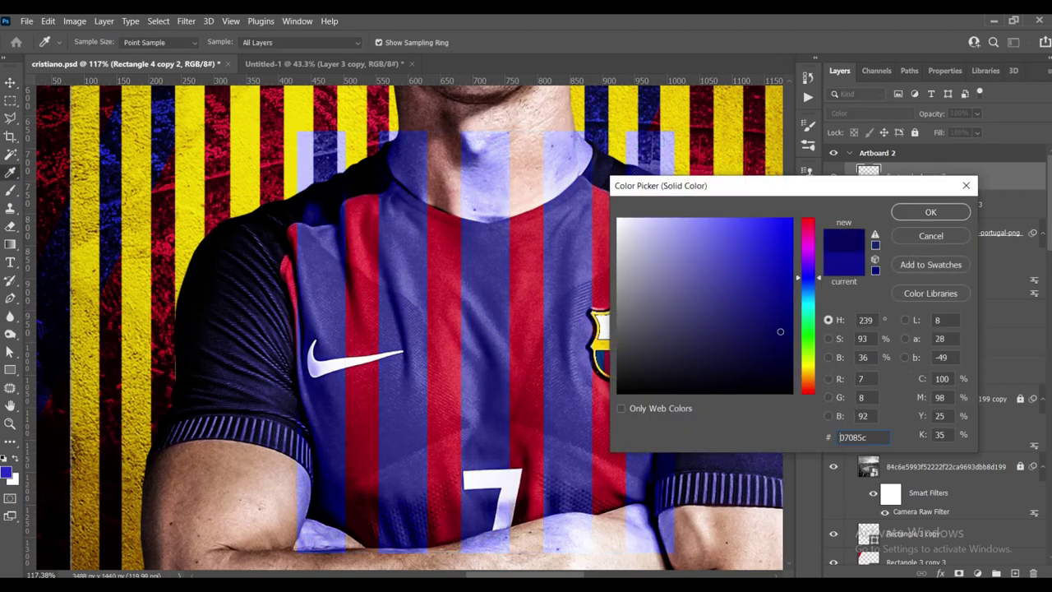
{"action": "left_click", "coordinate": [929, 213]}
- Preview the navy stripes on the poster, then reselect the stripe overlay layer
{"action": "key", "text": "v"}
{"action": "scroll", "coordinate": [492, 330], "scroll_direction": "down", "scroll_amount": 3}
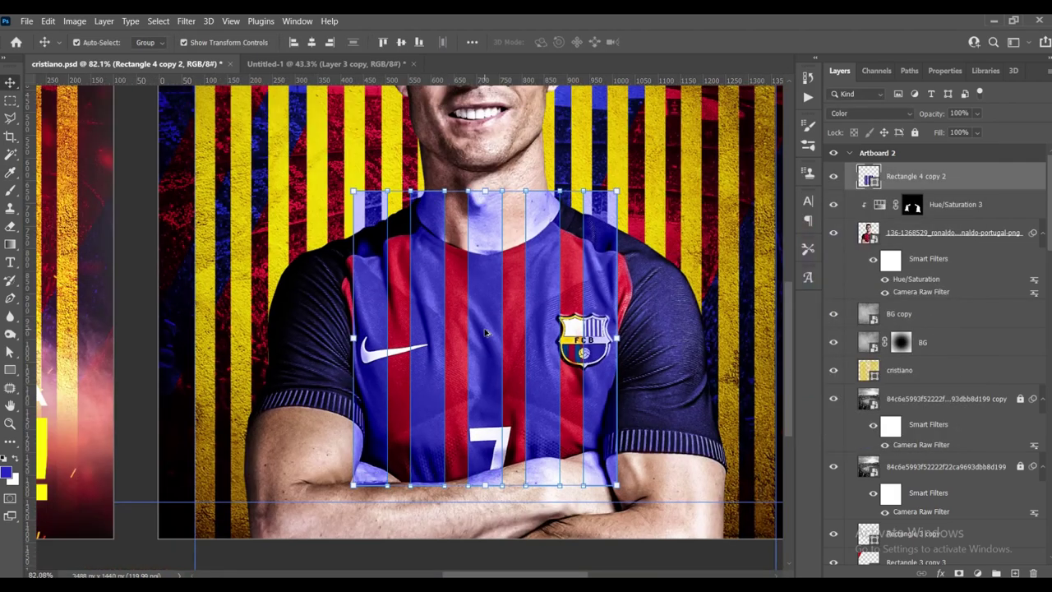
{"action": "scroll", "coordinate": [492, 331], "scroll_direction": "down", "scroll_amount": 2}
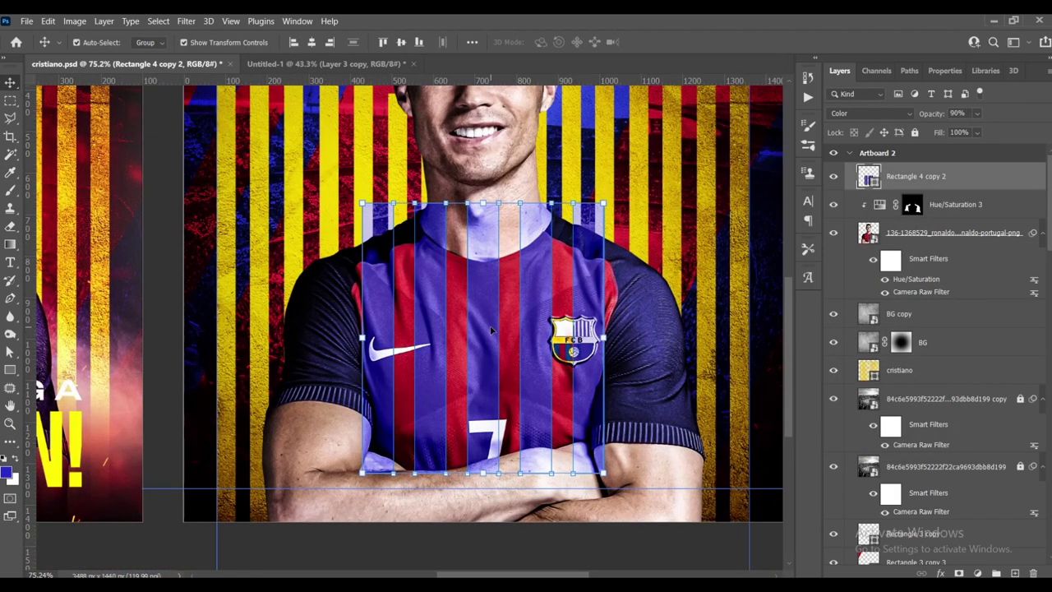
{"action": "scroll", "coordinate": [491, 330], "scroll_direction": "down", "scroll_amount": 3}
{"action": "scroll", "coordinate": [632, 313], "scroll_direction": "down", "scroll_amount": 2}
{"action": "left_click", "coordinate": [640, 314]}
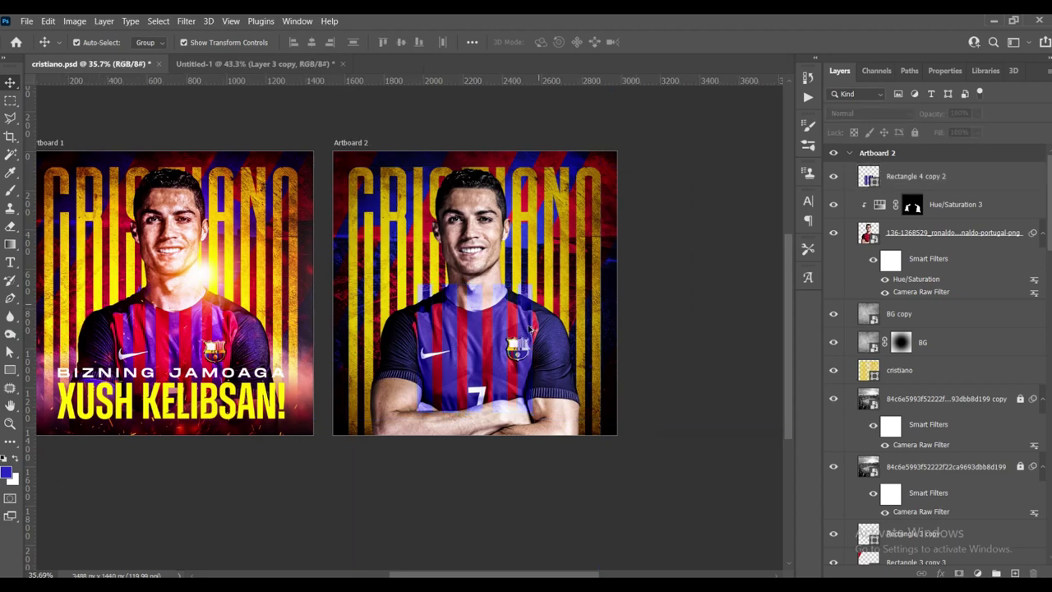
{"action": "scroll", "coordinate": [491, 300], "scroll_direction": "up", "scroll_amount": 3}
{"action": "left_click", "coordinate": [490, 299]}
{"action": "scroll", "coordinate": [493, 297], "scroll_direction": "up", "scroll_amount": 2}
{"action": "left_click_drag", "start_coordinate": [448, 312], "coordinate": [424, 304]}
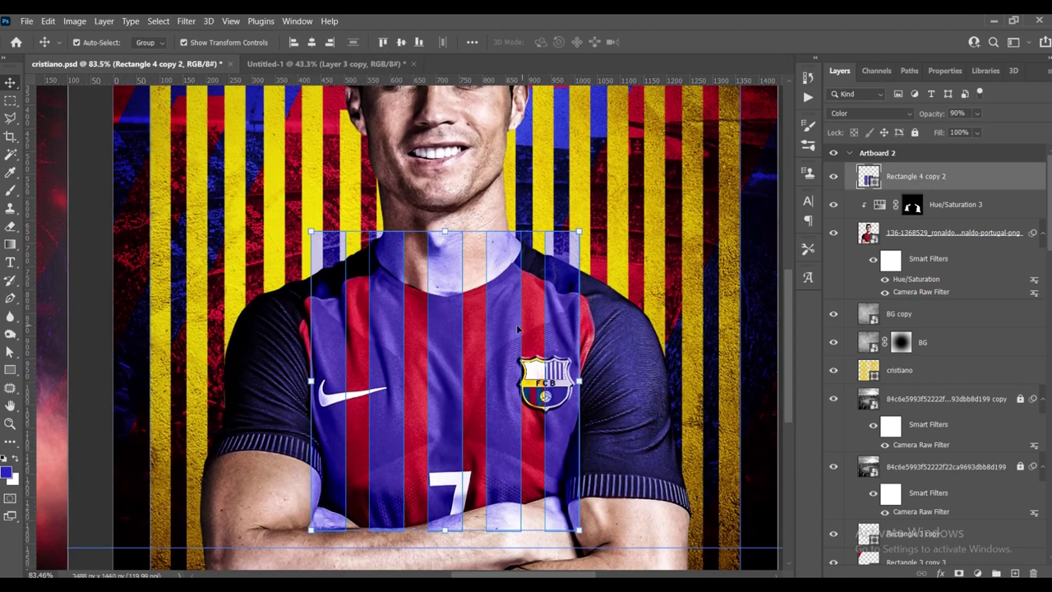
{"action": "scroll", "coordinate": [483, 299], "scroll_direction": "up", "scroll_amount": 1}
{"action": "scroll", "coordinate": [482, 299], "scroll_direction": "up", "scroll_amount": 1}
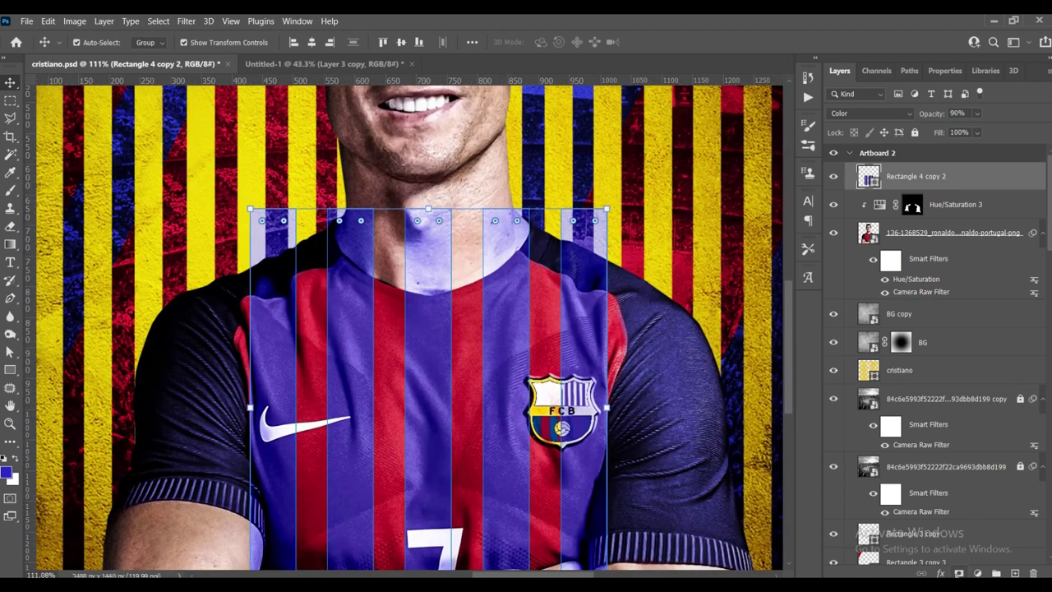
- Add a blank layer mask to the stripe overlay
{"action": "left_click", "coordinate": [958, 573]}
{"action": "key", "text": "b"}
{"action": "scroll", "coordinate": [607, 249], "scroll_direction": "up", "scroll_amount": 1}
{"action": "scroll", "coordinate": [607, 249], "scroll_direction": "up", "scroll_amount": 1}
{"action": "scroll", "coordinate": [607, 249], "scroll_direction": "up", "scroll_amount": 2}
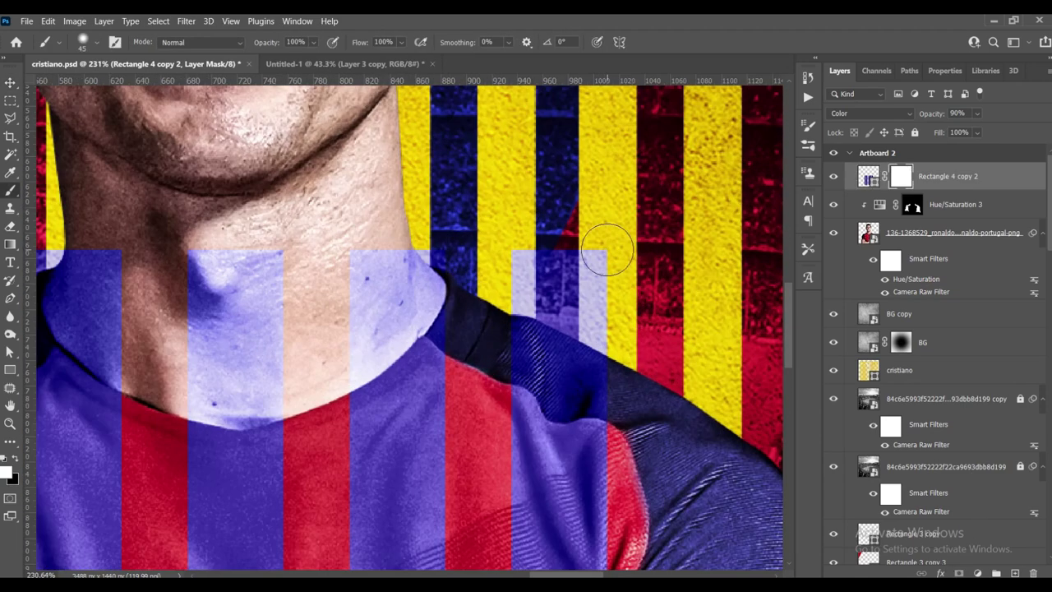
- Paint black on the stripe overlay's mask to hide it over the right shoulder
{"action": "key", "text": "x"}
{"action": "left_click_drag", "start_coordinate": [595, 269], "coordinate": [585, 383]}
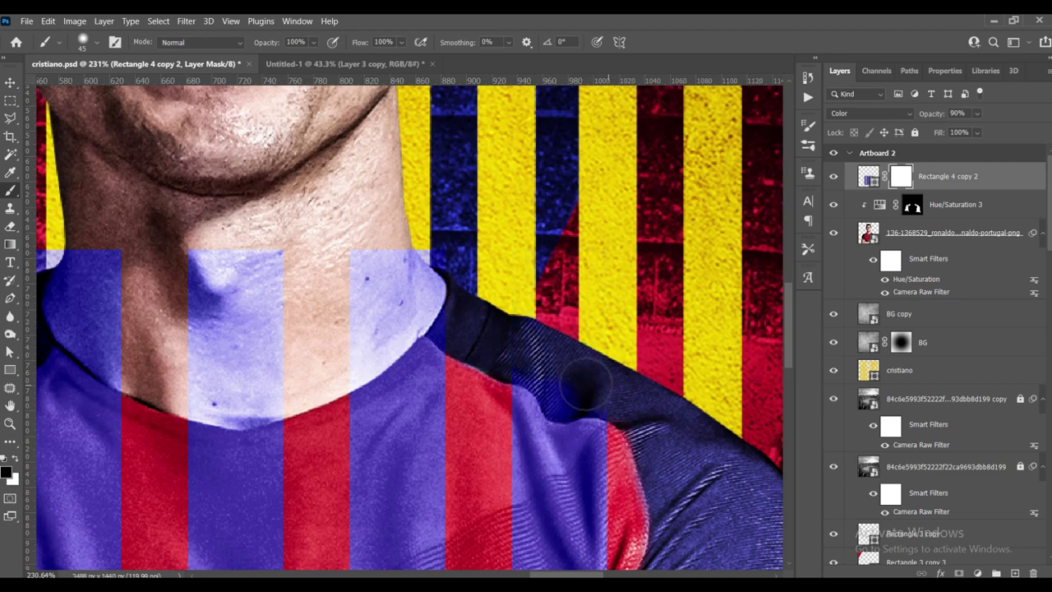
{"action": "left_click_drag", "start_coordinate": [585, 383], "coordinate": [563, 396]}
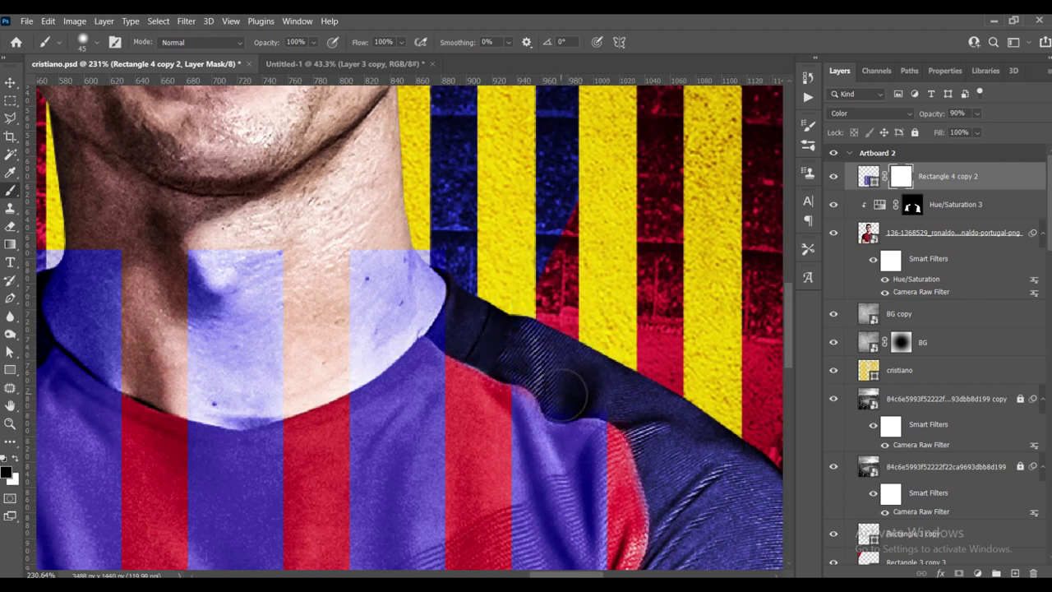
{"action": "scroll", "coordinate": [551, 403], "scroll_direction": "up", "scroll_amount": 3}
{"action": "key", "text": "bracketleft"}
{"action": "key", "text": "bracketleft"}
{"action": "key", "text": "bracketleft"}
{"action": "key", "text": "bracketleft"}
{"action": "key", "text": "bracketleft"}
{"action": "key", "text": "bracketleft"}
{"action": "key", "text": "bracketleft"}
- With a 35 px black brush, paint the blue tint off the collar and neck
{"action": "key", "text": "x"}
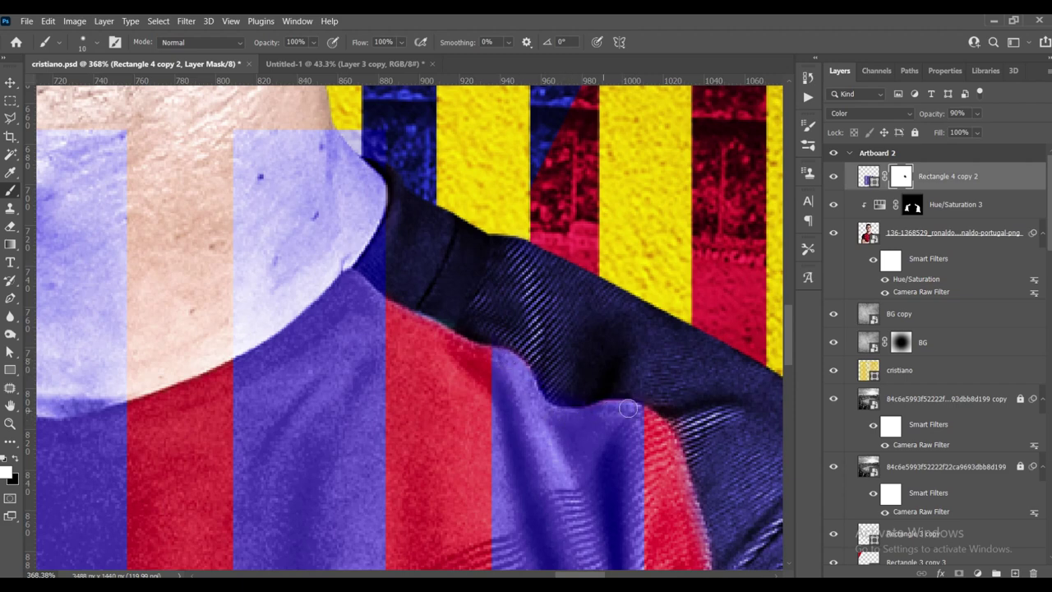
{"action": "key", "text": "x"}
{"action": "scroll", "coordinate": [387, 259], "scroll_direction": "up", "scroll_amount": 2}
{"action": "scroll", "coordinate": [390, 265], "scroll_direction": "up", "scroll_amount": 1}
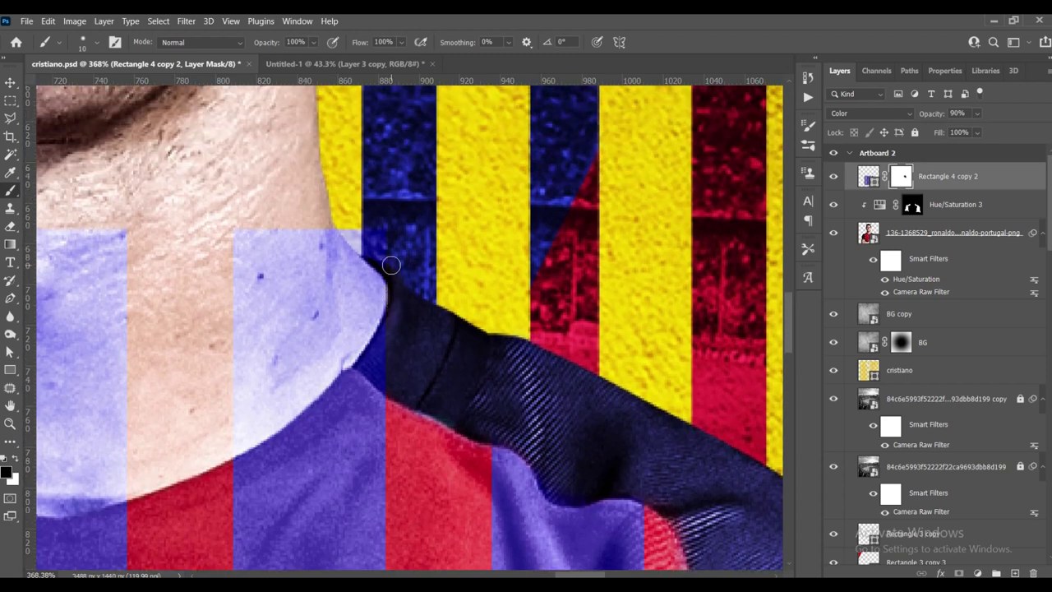
{"action": "key", "text": "bracketright"}
{"action": "key", "text": "bracketright"}
{"action": "key", "text": "bracketright"}
{"action": "left_click_drag", "start_coordinate": [383, 231], "coordinate": [402, 353]}
{"action": "left_click_drag", "start_coordinate": [250, 287], "coordinate": [227, 314]}
{"action": "mouse_move", "coordinate": [234, 358]}
{"action": "left_mouse_down"}
{"action": "mouse_move", "coordinate": [227, 400]}
{"action": "mouse_move", "coordinate": [242, 399]}
{"action": "mouse_move", "coordinate": [304, 339]}
{"action": "mouse_move", "coordinate": [246, 411]}
{"action": "mouse_move", "coordinate": [304, 398]}
{"action": "mouse_move", "coordinate": [333, 345]}
{"action": "mouse_move", "coordinate": [238, 408]}
{"action": "mouse_move", "coordinate": [228, 403]}
{"action": "mouse_move", "coordinate": [227, 419]}
{"action": "mouse_move", "coordinate": [334, 315]}
{"action": "left_mouse_up"}
- Enlarge the black brush to 45 and mask the overlay off the upper neck
{"action": "key", "text": "bracketleft"}
{"action": "scroll", "coordinate": [366, 410], "scroll_direction": "up", "scroll_amount": 2}
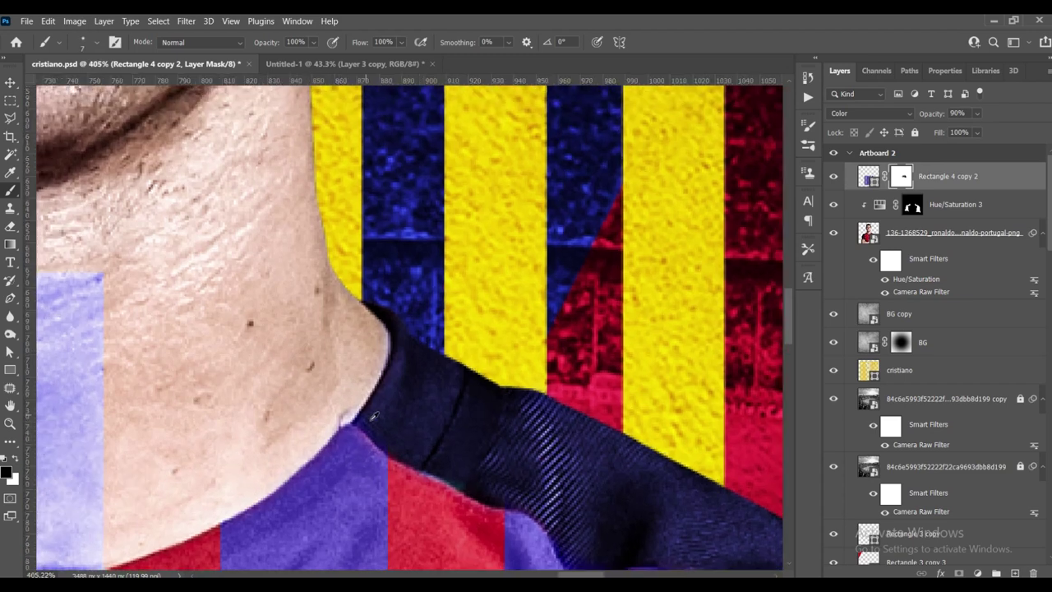
{"action": "scroll", "coordinate": [361, 415], "scroll_direction": "up", "scroll_amount": 2}
{"action": "scroll", "coordinate": [354, 423], "scroll_direction": "up", "scroll_amount": 1}
{"action": "scroll", "coordinate": [348, 431], "scroll_direction": "up", "scroll_amount": 1}
{"action": "key", "text": "x"}
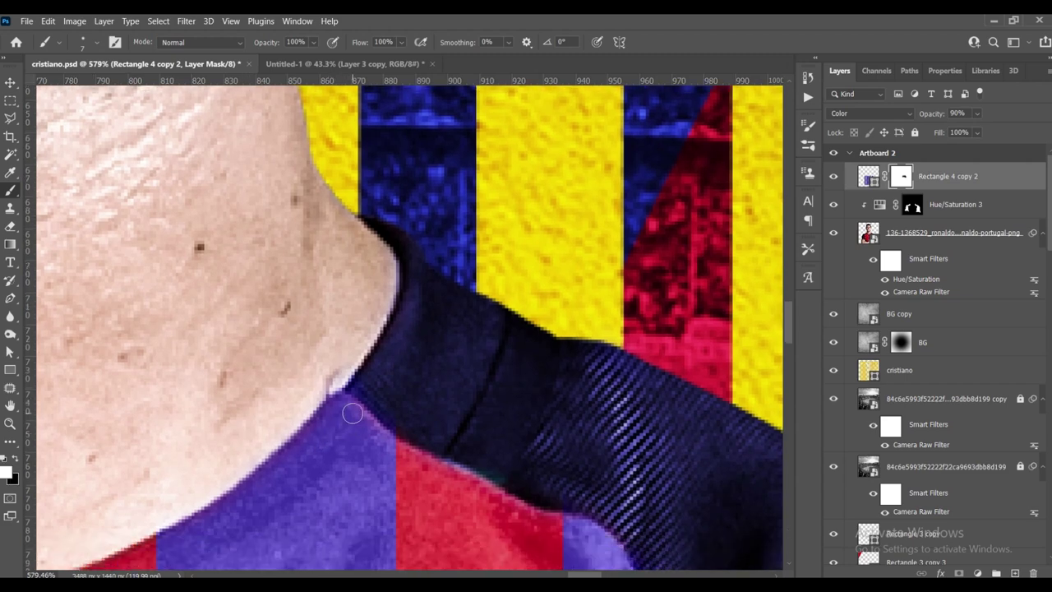
{"action": "key", "text": "x"}
{"action": "scroll", "coordinate": [398, 349], "scroll_direction": "down", "scroll_amount": 4}
{"action": "scroll", "coordinate": [394, 304], "scroll_direction": "down", "scroll_amount": 2}
{"action": "scroll", "coordinate": [394, 304], "scroll_direction": "down", "scroll_amount": 3}
{"action": "scroll", "coordinate": [386, 306], "scroll_direction": "down", "scroll_amount": 2}
{"action": "scroll", "coordinate": [375, 309], "scroll_direction": "up", "scroll_amount": 2}
{"action": "scroll", "coordinate": [374, 309], "scroll_direction": "up", "scroll_amount": 5}
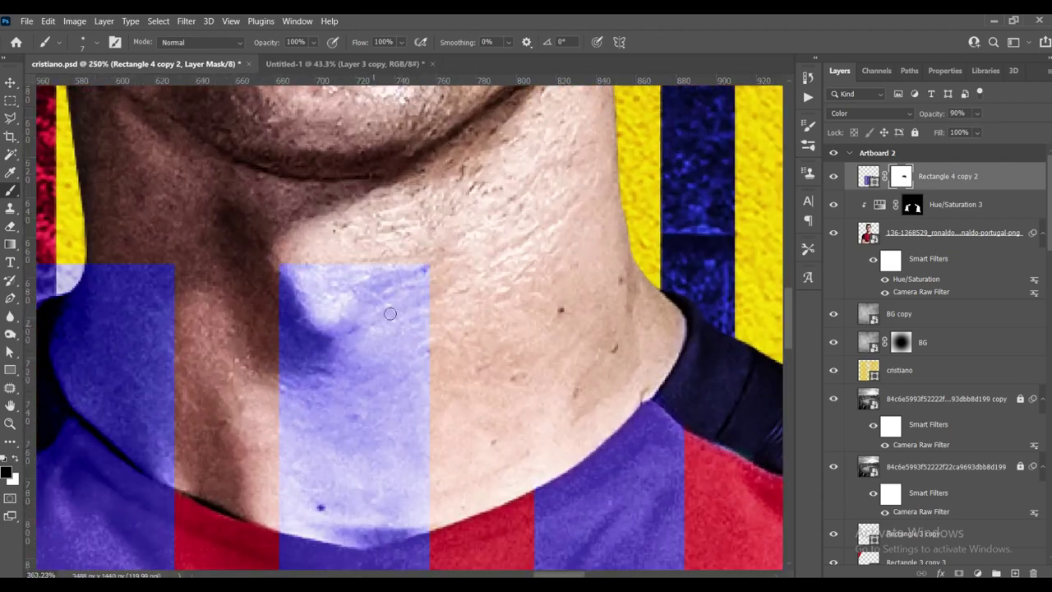
{"action": "key", "text": "bracketright"}
{"action": "key", "text": "bracketright"}
{"action": "key", "text": "bracketright"}
{"action": "key", "text": "bracketright"}
{"action": "key", "text": "bracketright"}
{"action": "key", "text": "bracketright"}
{"action": "key", "text": "bracketright"}
{"action": "mouse_move", "coordinate": [413, 287]}
{"action": "left_mouse_down"}
{"action": "mouse_move", "coordinate": [320, 297]}
{"action": "mouse_move", "coordinate": [298, 251]}
{"action": "mouse_move", "coordinate": [432, 329]}
{"action": "mouse_move", "coordinate": [404, 383]}
{"action": "left_mouse_up"}
- Check the brush size and hardness, then clear the remaining blue tint from the lower neck
{"action": "right_click", "coordinate": [498, 376]}
{"action": "key", "text": "Return"}
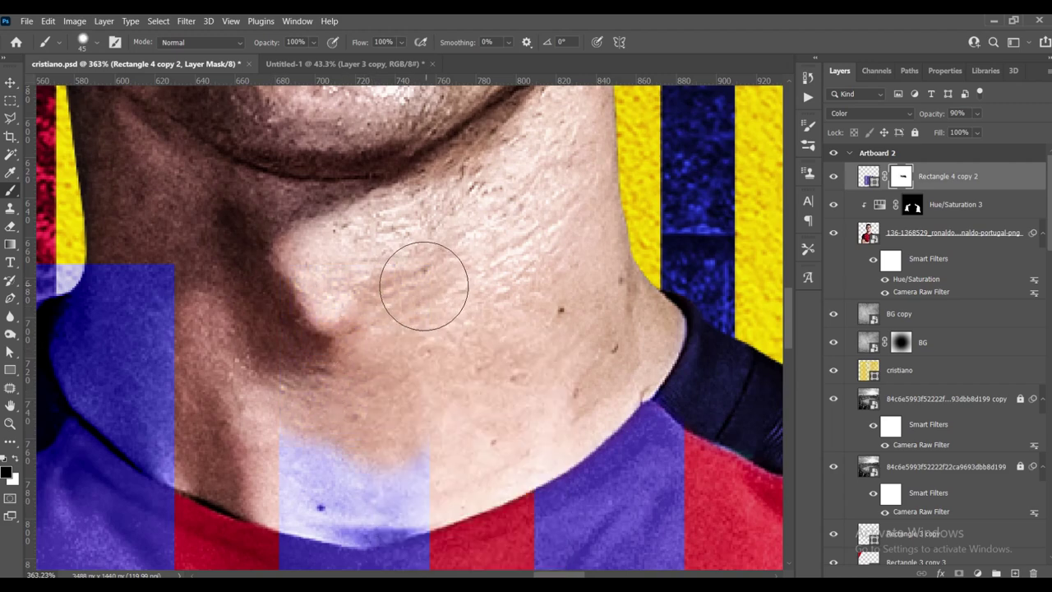
{"action": "mouse_move", "coordinate": [394, 453]}
{"action": "left_mouse_down"}
{"action": "mouse_move", "coordinate": [301, 470]}
{"action": "mouse_move", "coordinate": [312, 493]}
{"action": "mouse_move", "coordinate": [352, 498]}
{"action": "mouse_move", "coordinate": [414, 475]}
{"action": "mouse_move", "coordinate": [383, 493]}
{"action": "mouse_move", "coordinate": [406, 486]}
{"action": "mouse_move", "coordinate": [406, 496]}
{"action": "mouse_move", "coordinate": [291, 482]}
{"action": "mouse_move", "coordinate": [411, 491]}
{"action": "left_mouse_up"}
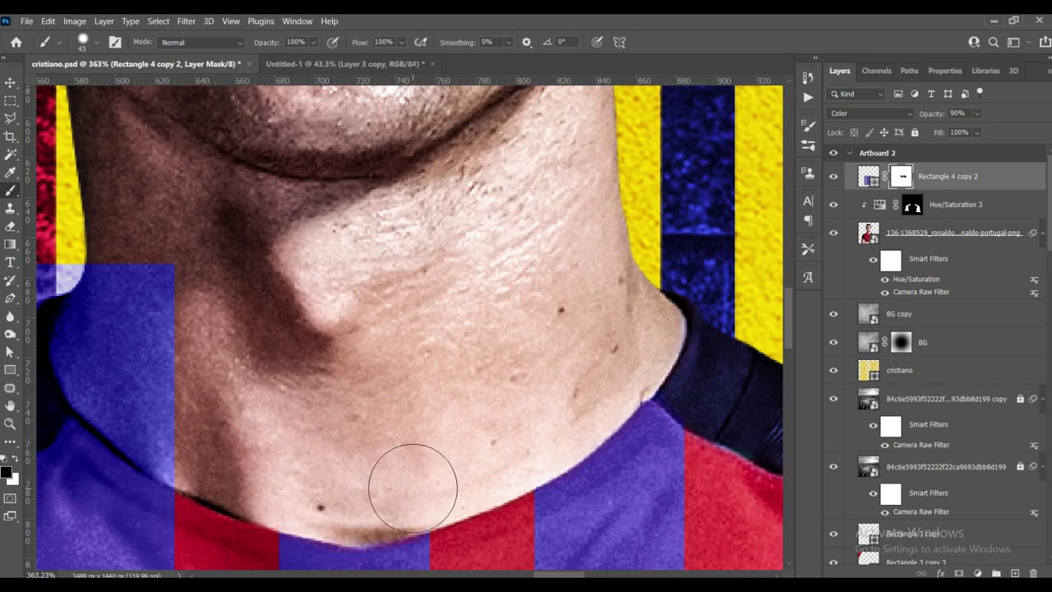
- Hide the blue stripe over the neck with a 50 px black brush
{"action": "scroll", "coordinate": [411, 485], "scroll_direction": "down", "scroll_amount": 2}
{"action": "scroll", "coordinate": [415, 481], "scroll_direction": "down", "scroll_amount": 4}
{"action": "scroll", "coordinate": [423, 468], "scroll_direction": "up", "scroll_amount": 4}
{"action": "scroll", "coordinate": [427, 462], "scroll_direction": "up", "scroll_amount": 5}
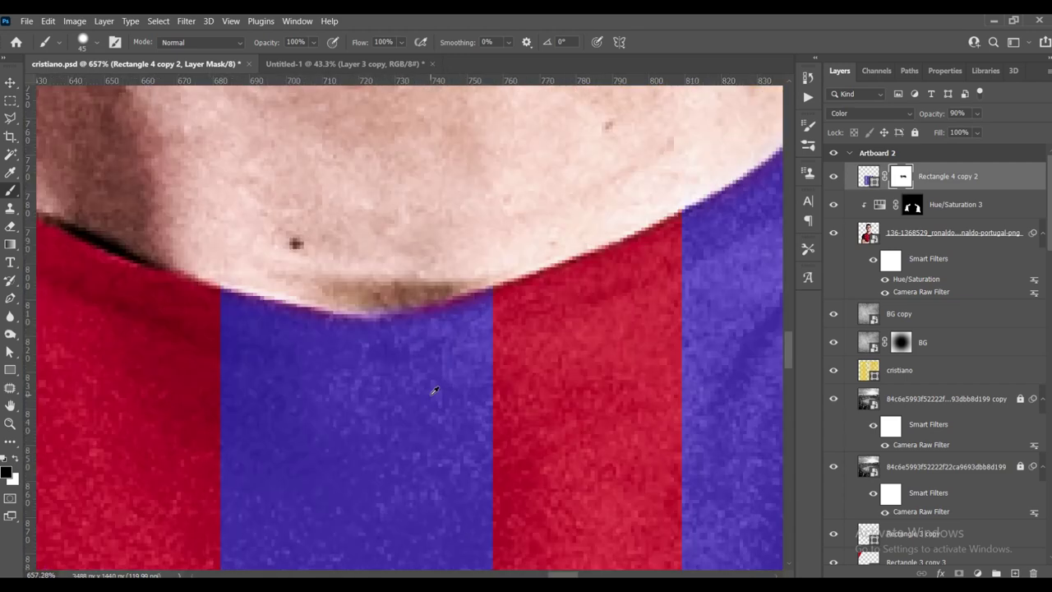
{"action": "key", "text": "bracketleft"}
{"action": "key", "text": "bracketleft"}
{"action": "key", "text": "bracketleft"}
{"action": "key", "text": "bracketleft"}
{"action": "key", "text": "bracketleft"}
{"action": "key", "text": "bracketleft"}
{"action": "key", "text": "bracketleft"}
{"action": "key", "text": "x"}
{"action": "scroll", "coordinate": [504, 315], "scroll_direction": "down", "scroll_amount": 5}
{"action": "scroll", "coordinate": [385, 259], "scroll_direction": "up", "scroll_amount": 2}
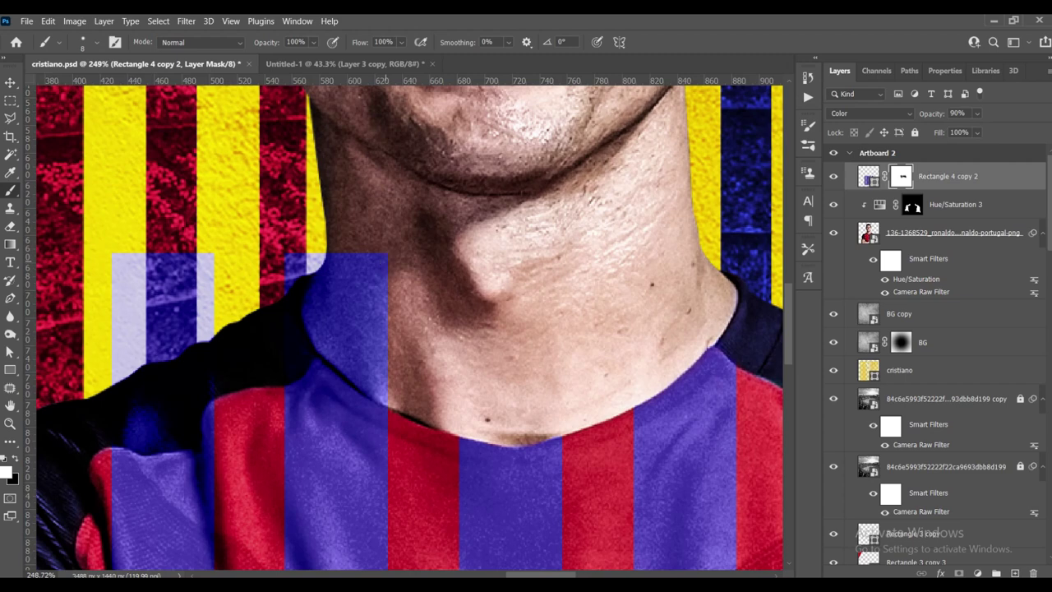
{"action": "key", "text": "bracketright"}
{"action": "key", "text": "bracketright"}
{"action": "key", "text": "bracketright"}
{"action": "key", "text": "bracketright"}
{"action": "key", "text": "bracketleft"}
{"action": "key", "text": "bracketleft"}
{"action": "key", "text": "bracketleft"}
{"action": "key", "text": "bracketleft"}
{"action": "key", "text": "x"}
{"action": "mouse_move", "coordinate": [364, 263]}
{"action": "left_mouse_down"}
{"action": "mouse_move", "coordinate": [313, 275]}
{"action": "mouse_move", "coordinate": [383, 340]}
{"action": "mouse_move", "coordinate": [393, 369]}
{"action": "left_mouse_up"}
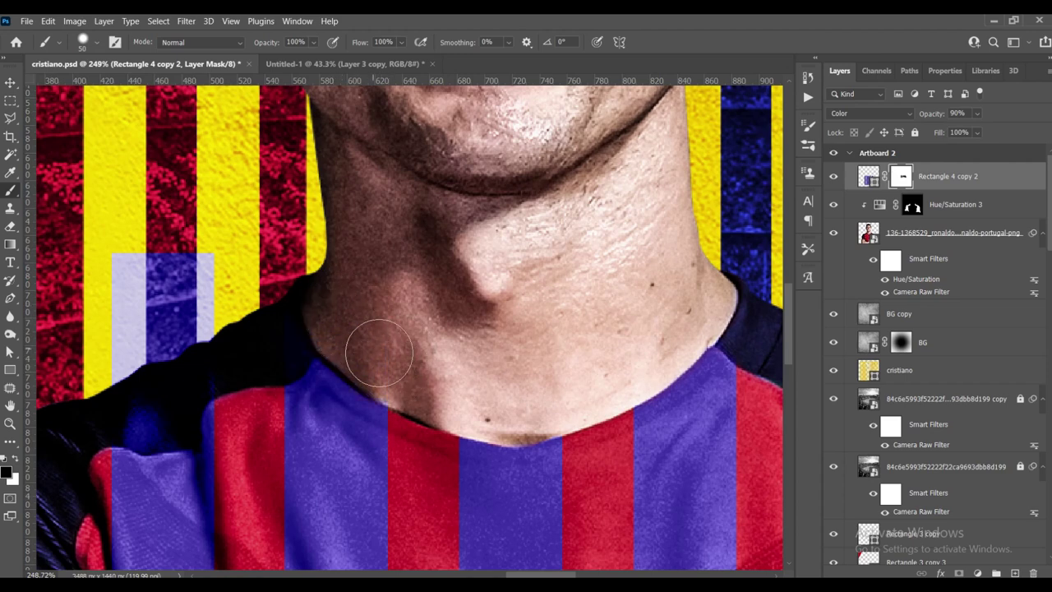
- Mask the blue patches by the collar and shoulder, then reduce the brush to 35
{"action": "scroll", "coordinate": [404, 375], "scroll_direction": "down", "scroll_amount": 2}
{"action": "scroll", "coordinate": [435, 379], "scroll_direction": "down", "scroll_amount": 2}
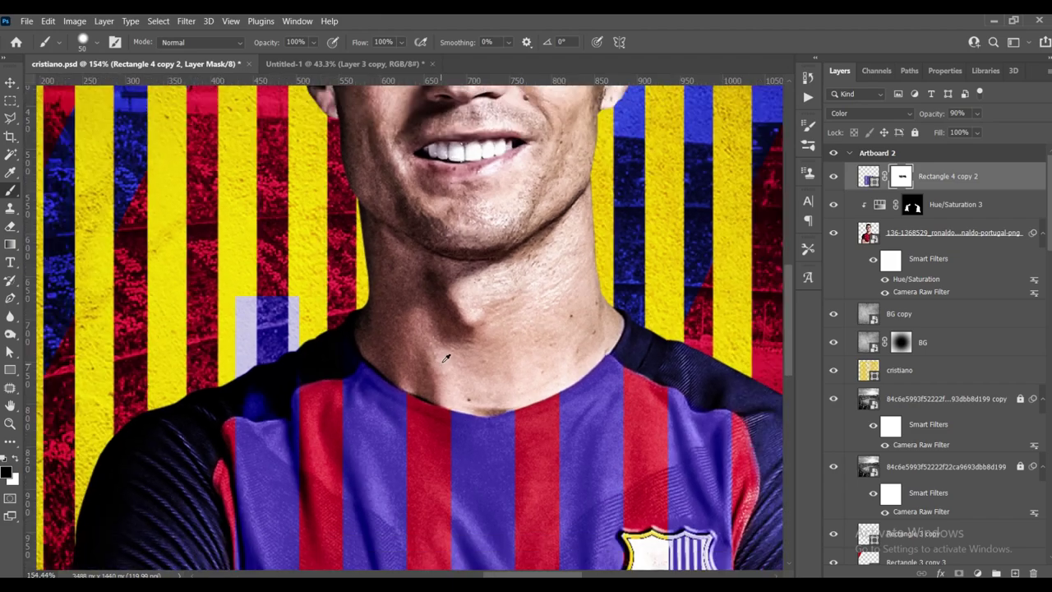
{"action": "scroll", "coordinate": [488, 389], "scroll_direction": "down", "scroll_amount": 2}
{"action": "scroll", "coordinate": [488, 388], "scroll_direction": "up", "scroll_amount": 1}
{"action": "scroll", "coordinate": [488, 389], "scroll_direction": "up", "scroll_amount": 2}
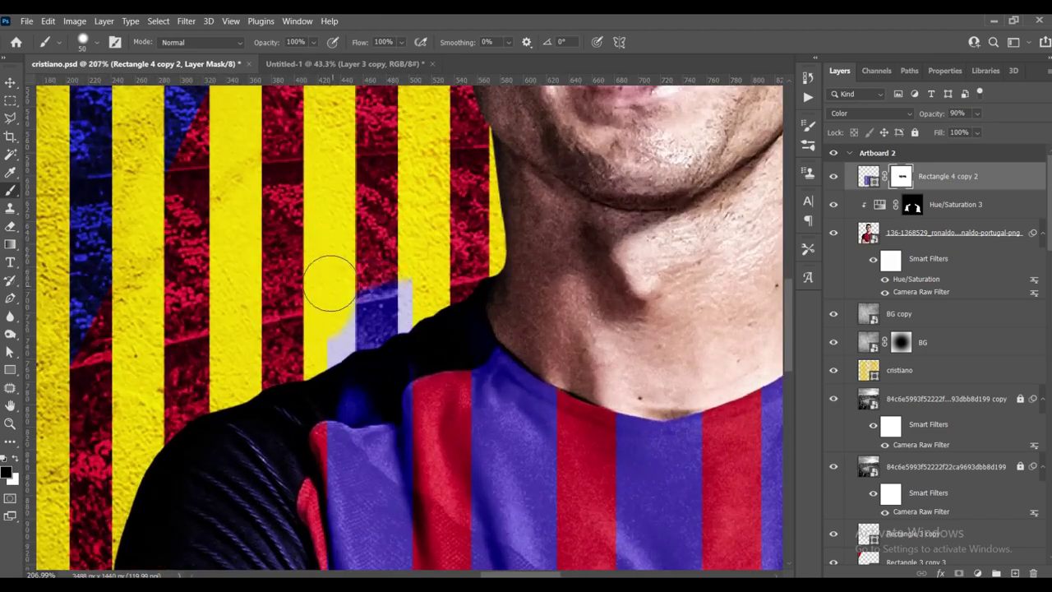
{"action": "left_click_drag", "start_coordinate": [380, 300], "coordinate": [355, 398]}
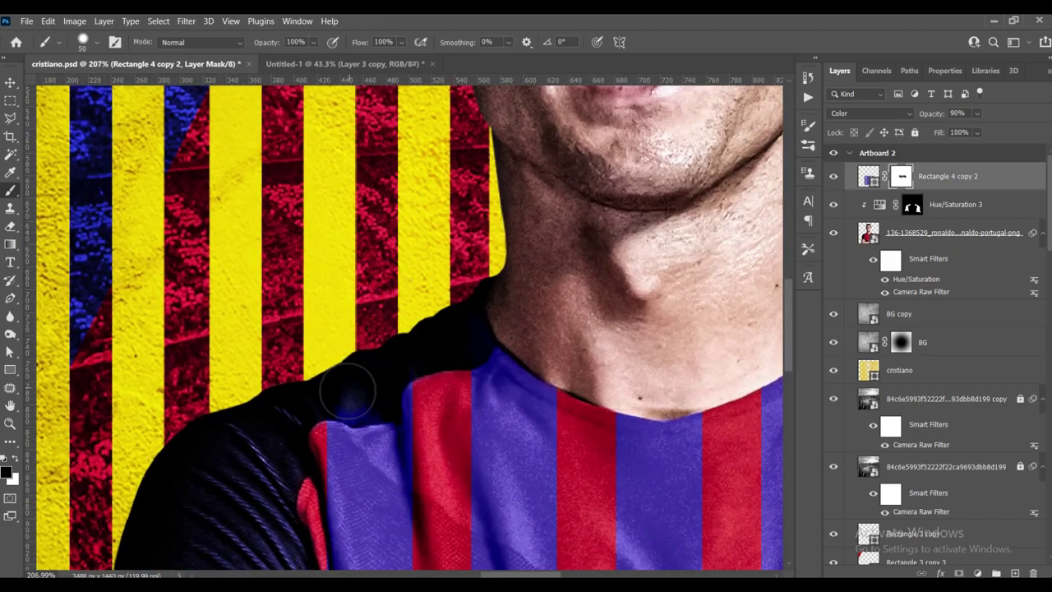
{"action": "left_click", "coordinate": [355, 398]}
{"action": "scroll", "coordinate": [353, 392], "scroll_direction": "up", "scroll_amount": 3}
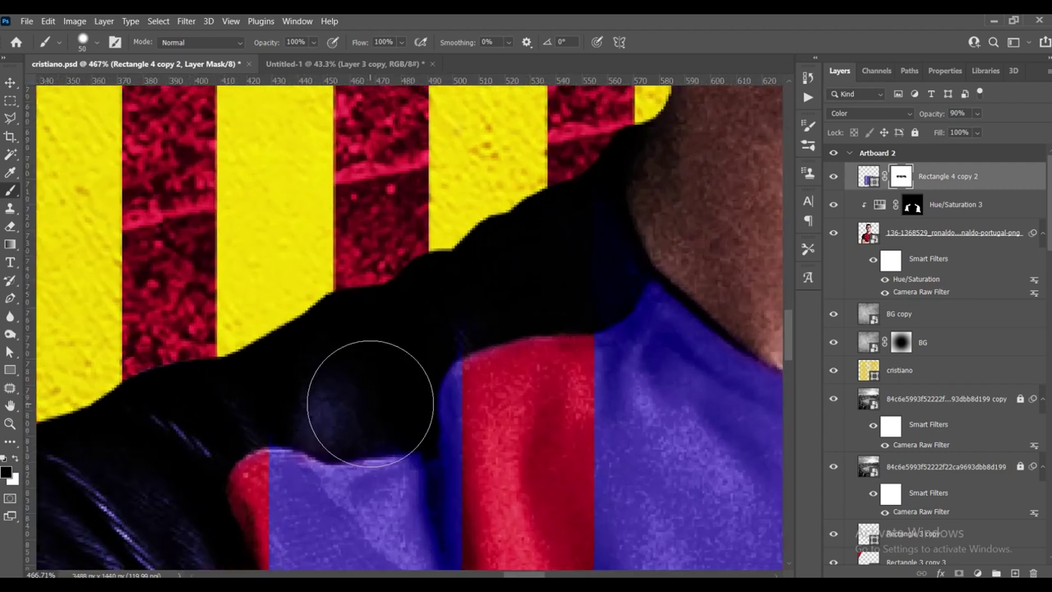
{"action": "key", "text": "bracketleft"}
{"action": "key", "text": "bracketleft"}
{"action": "key", "text": "bracketleft"}
{"action": "key", "text": "c"}
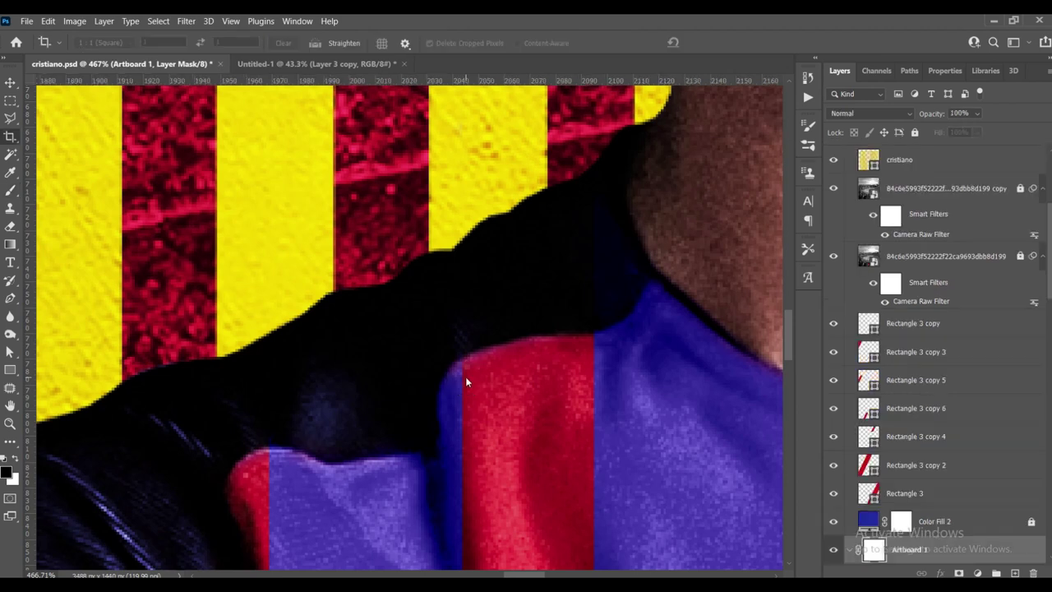
{"action": "key", "text": "b"}
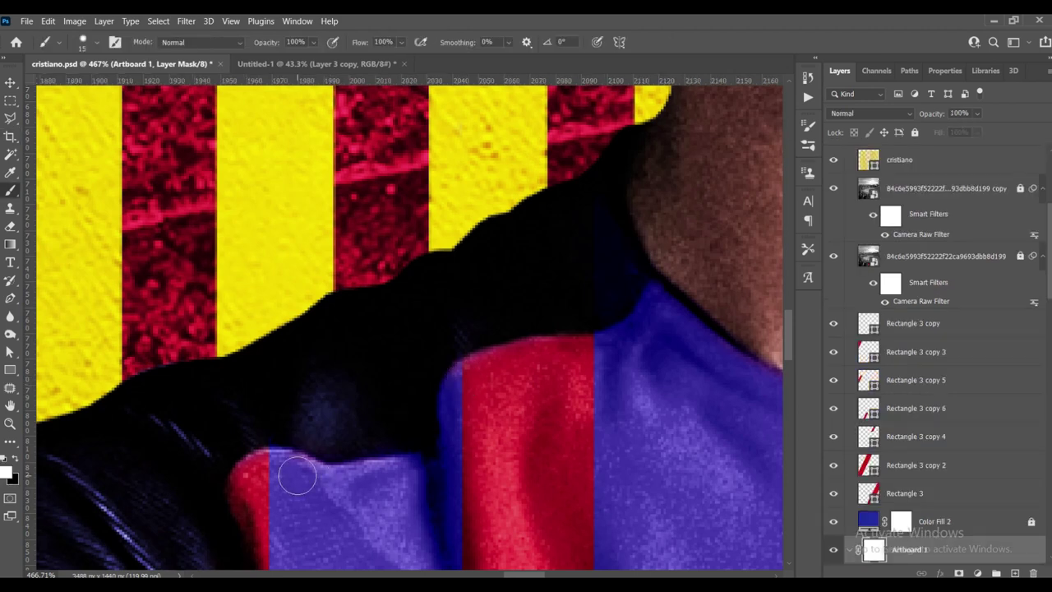
- Reselect the stripe overlay's layer mask and set the painting colour to white
{"action": "scroll", "coordinate": [279, 429], "scroll_direction": "down", "scroll_amount": 1}
{"action": "scroll", "coordinate": [287, 411], "scroll_direction": "down", "scroll_amount": 2}
{"action": "key", "text": "x"}
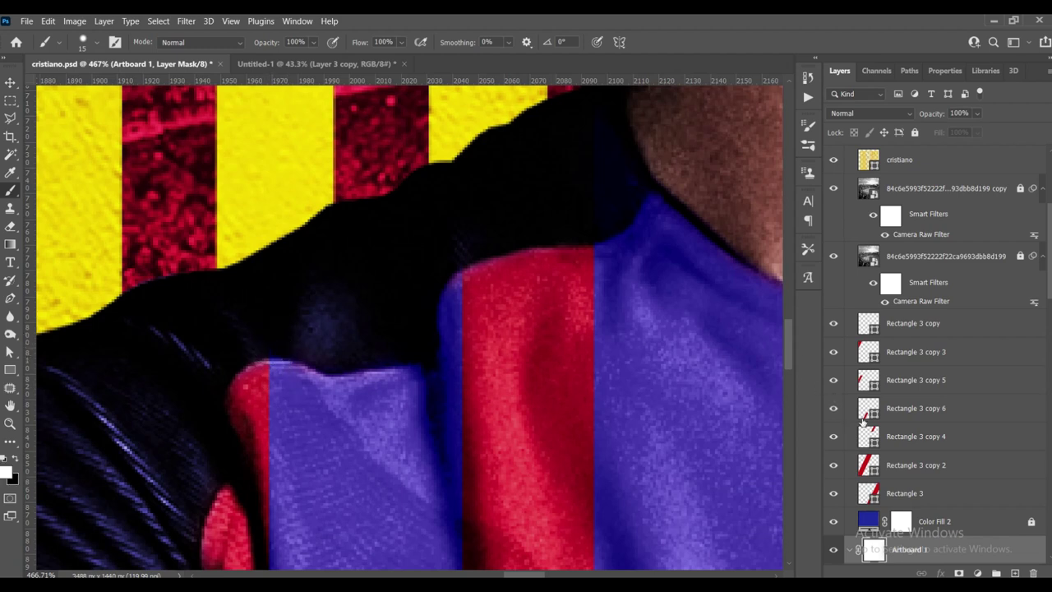
{"action": "scroll", "coordinate": [926, 408], "scroll_direction": "up", "scroll_amount": 2}
{"action": "scroll", "coordinate": [926, 408], "scroll_direction": "up", "scroll_amount": 1}
{"action": "scroll", "coordinate": [926, 407], "scroll_direction": "down", "scroll_amount": 8}
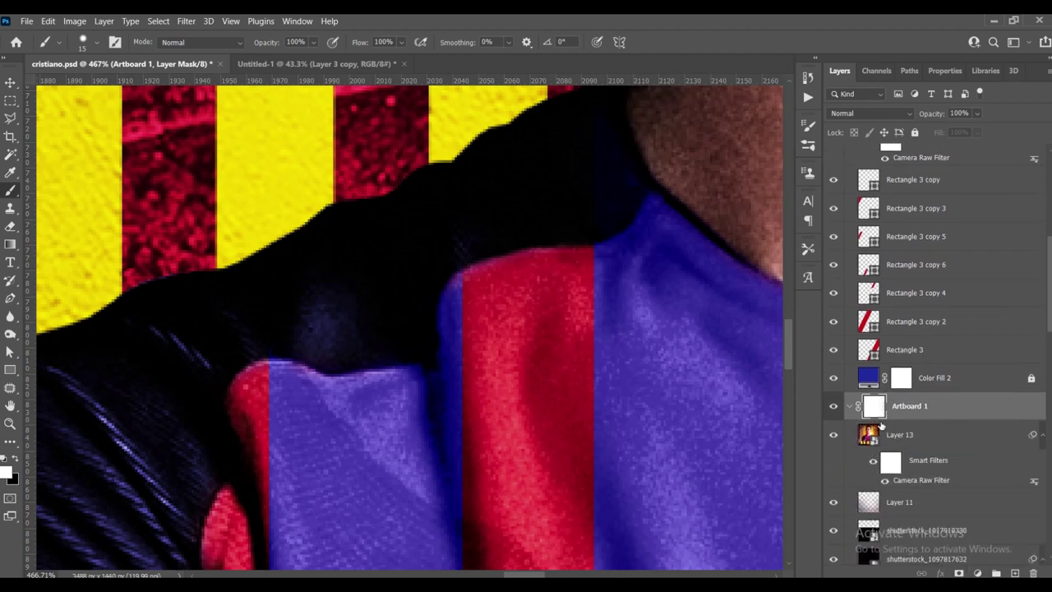
{"action": "left_click", "coordinate": [882, 419]}
{"action": "scroll", "coordinate": [929, 456], "scroll_direction": "up", "scroll_amount": 10}
{"action": "left_click", "coordinate": [902, 177]}
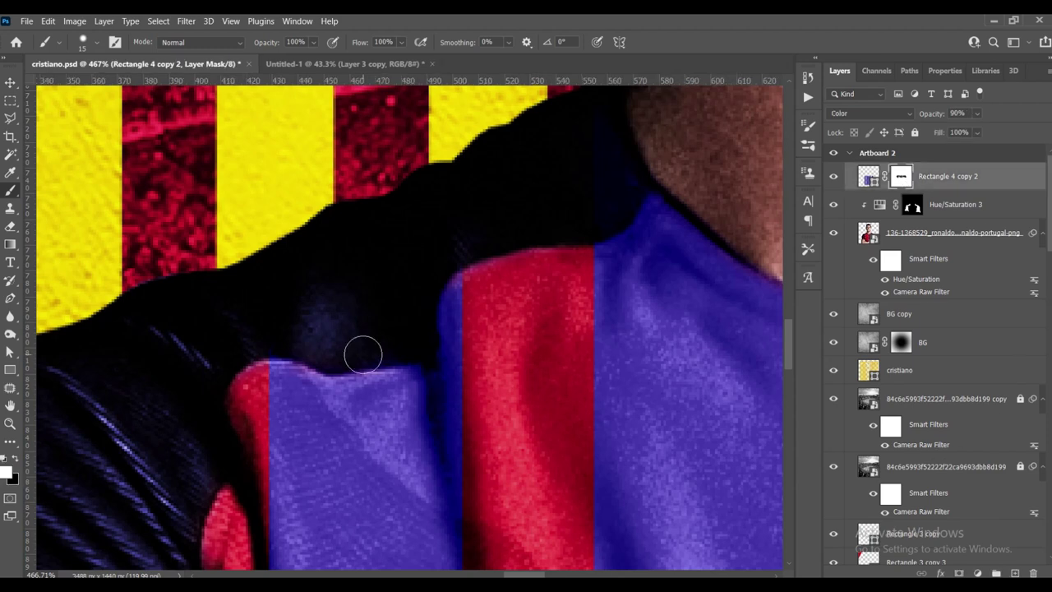
{"action": "key", "text": "x"}
{"action": "scroll", "coordinate": [379, 394], "scroll_direction": "down", "scroll_amount": 3}
{"action": "scroll", "coordinate": [394, 407], "scroll_direction": "down", "scroll_amount": 4}
{"action": "scroll", "coordinate": [408, 417], "scroll_direction": "down", "scroll_amount": 3}
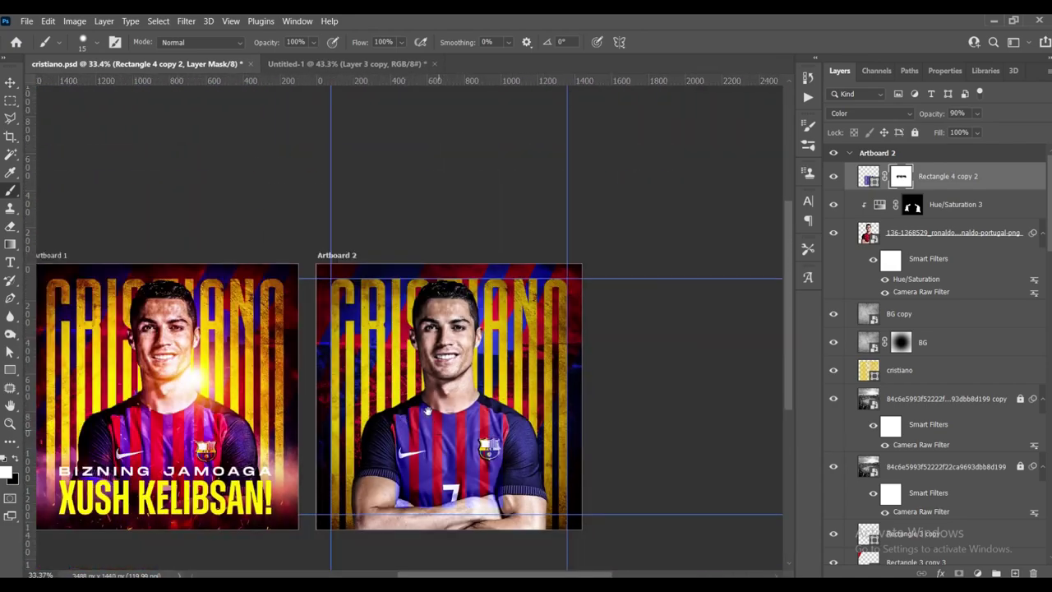
- Paint black on the mask to remove the blue tint from the forearms and the 7's lower stem
{"action": "scroll", "coordinate": [408, 417], "scroll_direction": "up", "scroll_amount": 2}
{"action": "scroll", "coordinate": [387, 405], "scroll_direction": "up", "scroll_amount": 2}
{"action": "scroll", "coordinate": [362, 392], "scroll_direction": "up", "scroll_amount": 3}
{"action": "left_click_drag", "start_coordinate": [360, 392], "coordinate": [345, 271]}
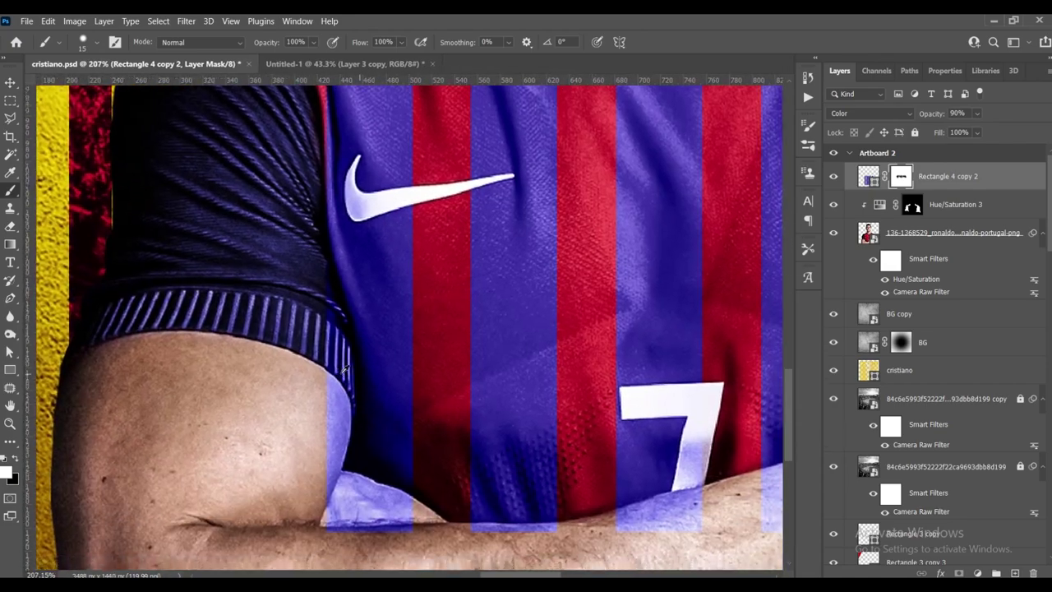
{"action": "scroll", "coordinate": [319, 237], "scroll_direction": "up", "scroll_amount": 2}
{"action": "key", "text": "x"}
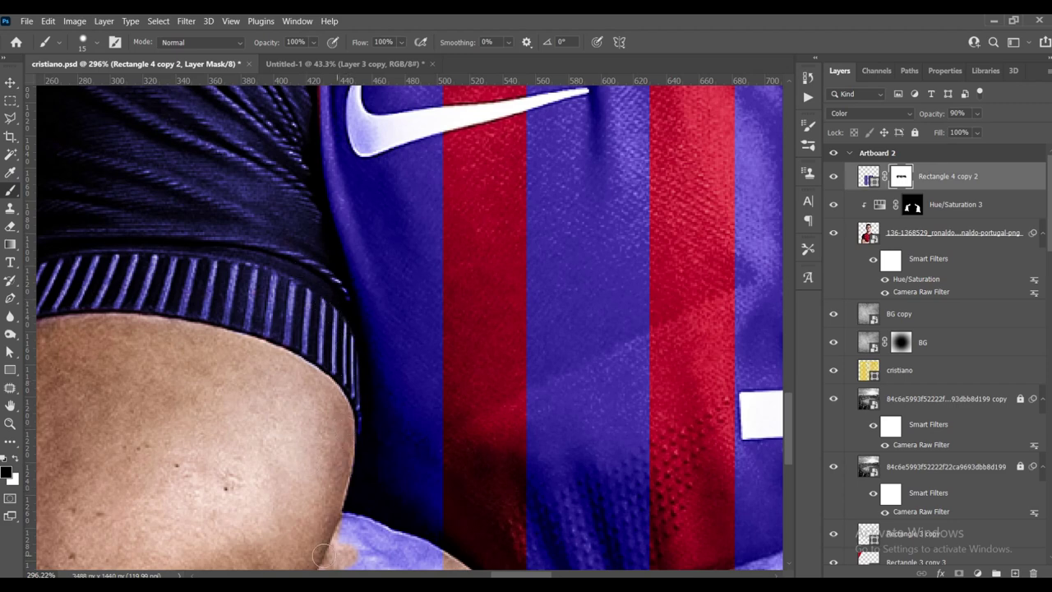
{"action": "left_click_drag", "start_coordinate": [350, 523], "coordinate": [274, 442]}
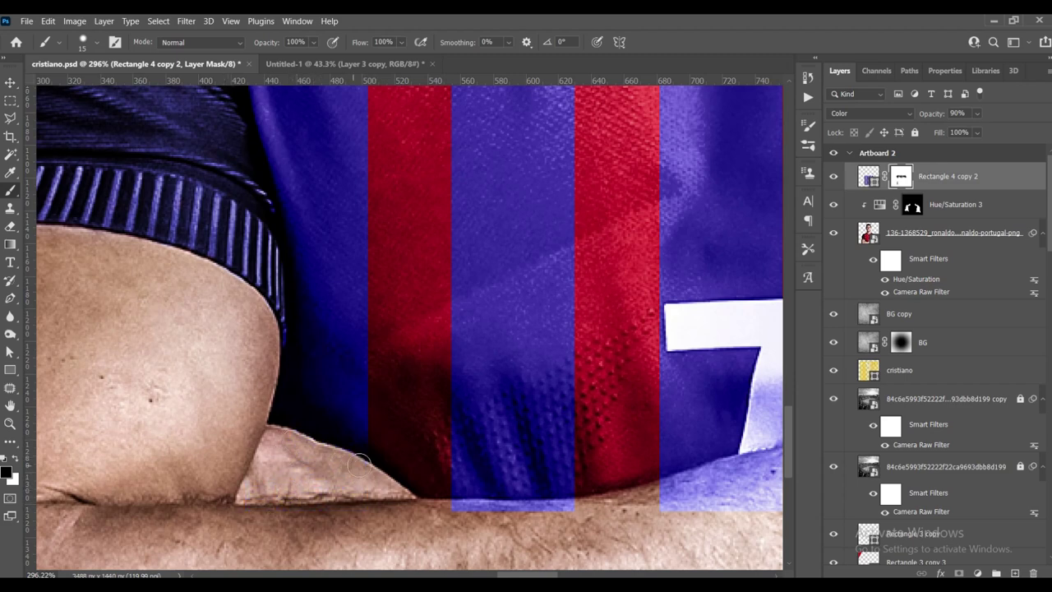
{"action": "scroll", "coordinate": [350, 475], "scroll_direction": "down", "scroll_amount": 3}
{"action": "scroll", "coordinate": [456, 470], "scroll_direction": "up", "scroll_amount": 5}
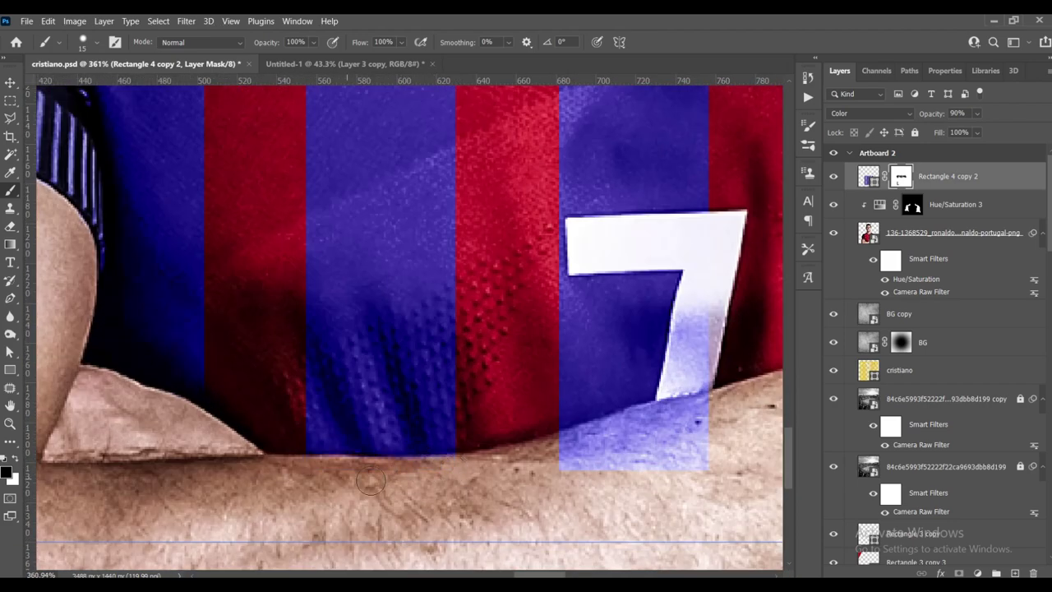
{"action": "scroll", "coordinate": [400, 453], "scroll_direction": "down", "scroll_amount": 3}
{"action": "scroll", "coordinate": [401, 453], "scroll_direction": "down", "scroll_amount": 2}
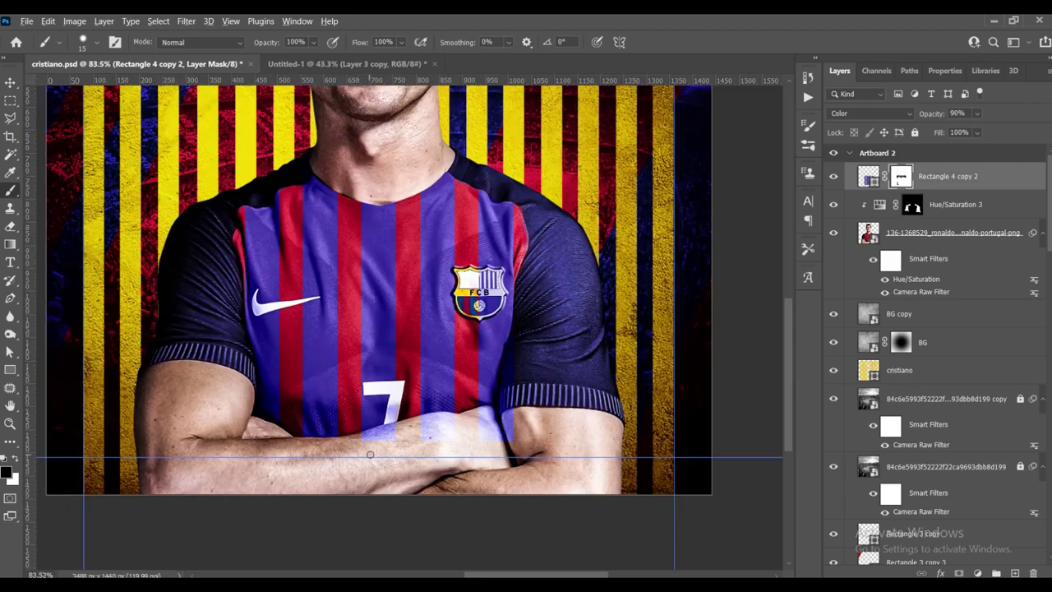
{"action": "scroll", "coordinate": [411, 411], "scroll_direction": "up", "scroll_amount": 3}
{"action": "scroll", "coordinate": [414, 403], "scroll_direction": "up", "scroll_amount": 3}
{"action": "mouse_move", "coordinate": [415, 404]}
{"action": "left_mouse_down"}
{"action": "mouse_move", "coordinate": [446, 387]}
{"action": "mouse_move", "coordinate": [435, 376]}
{"action": "mouse_move", "coordinate": [454, 351]}
{"action": "left_mouse_up"}
{"action": "mouse_move", "coordinate": [443, 300]}
{"action": "left_mouse_down"}
{"action": "mouse_move", "coordinate": [458, 211]}
{"action": "mouse_move", "coordinate": [446, 305]}
{"action": "mouse_move", "coordinate": [434, 258]}
{"action": "mouse_move", "coordinate": [453, 430]}
{"action": "mouse_move", "coordinate": [411, 366]}
{"action": "mouse_move", "coordinate": [392, 399]}
{"action": "mouse_move", "coordinate": [299, 408]}
{"action": "left_mouse_up"}
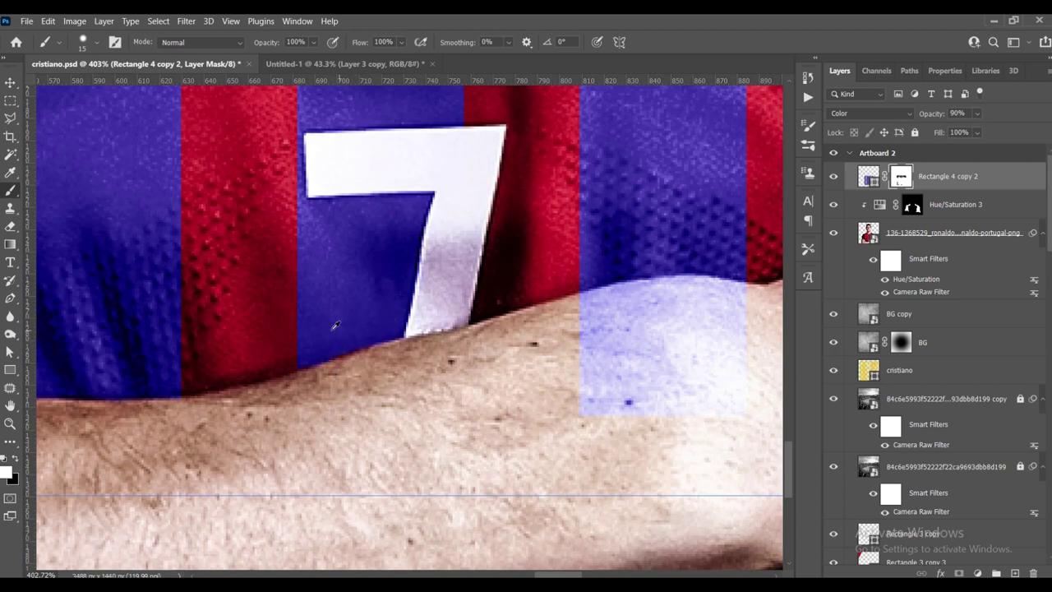
- Clip the stripe overlay layer to the layer below
{"action": "scroll", "coordinate": [358, 332], "scroll_direction": "down", "scroll_amount": 2}
{"action": "scroll", "coordinate": [358, 332], "scroll_direction": "up", "scroll_amount": 1}
{"action": "scroll", "coordinate": [501, 399], "scroll_direction": "up", "scroll_amount": 1}
{"action": "scroll", "coordinate": [512, 383], "scroll_direction": "up", "scroll_amount": 1}
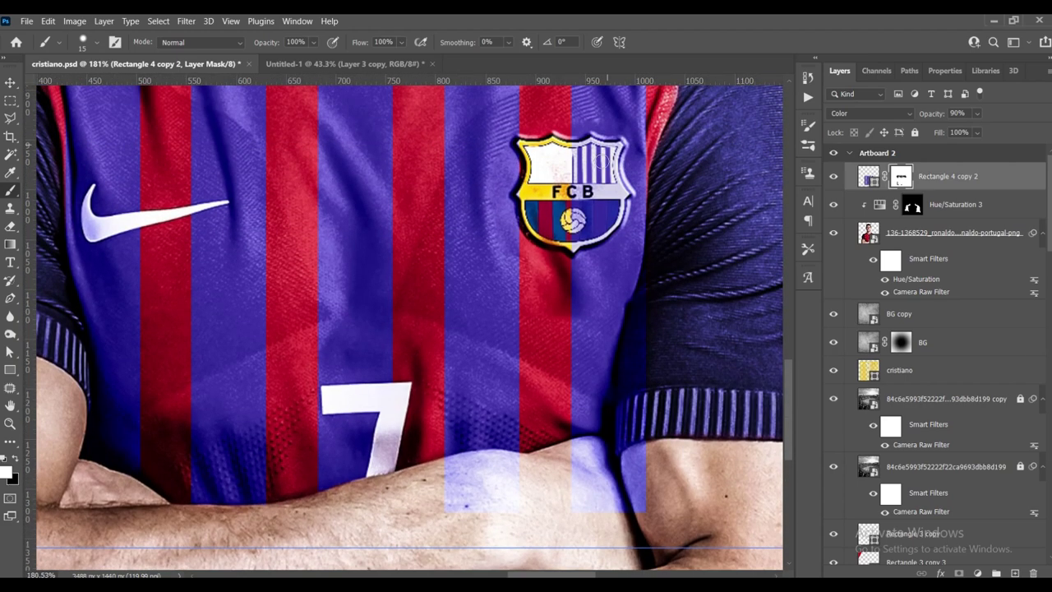
{"action": "key", "text": "F2"}
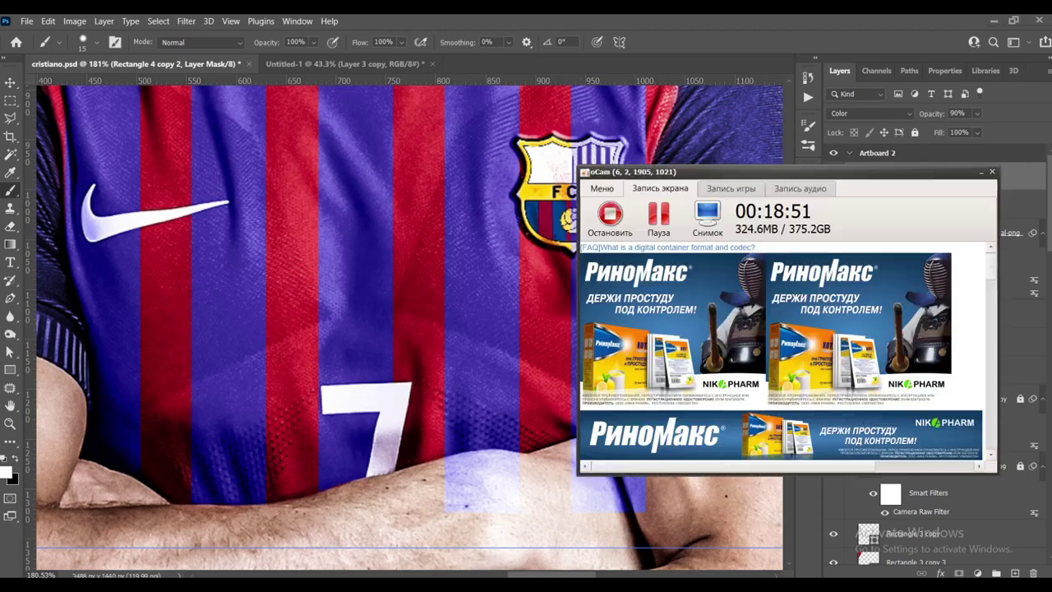
{"action": "left_click", "coordinate": [647, 221]}
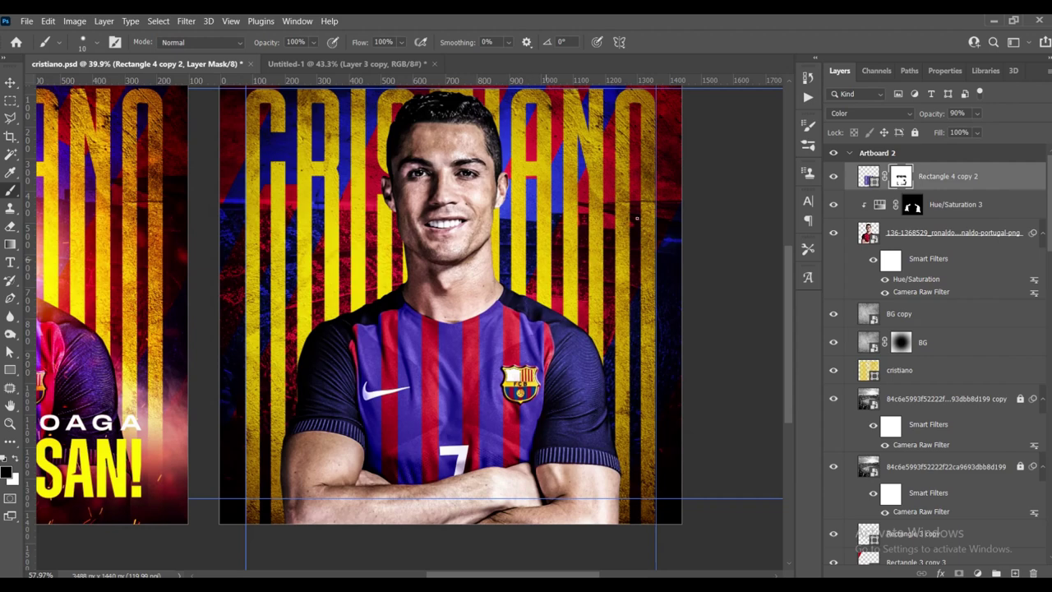
{"action": "left_click", "coordinate": [875, 189], "text": "alt"}
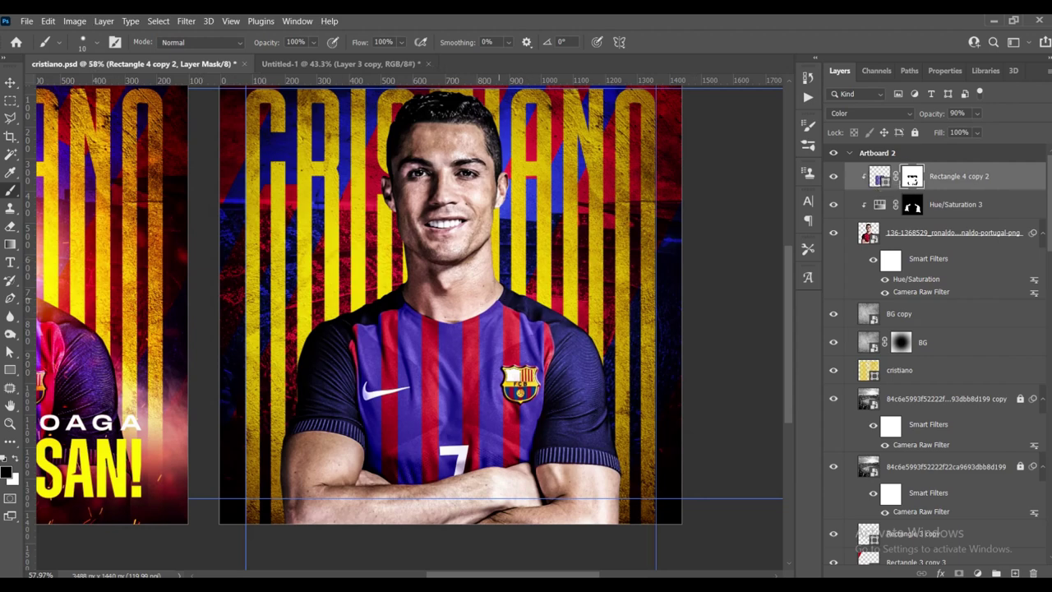
- Switch to the Move tool and select the Rectangle 4 copy 2 stripe layer
{"action": "scroll", "coordinate": [506, 300], "scroll_direction": "up", "scroll_amount": 2}
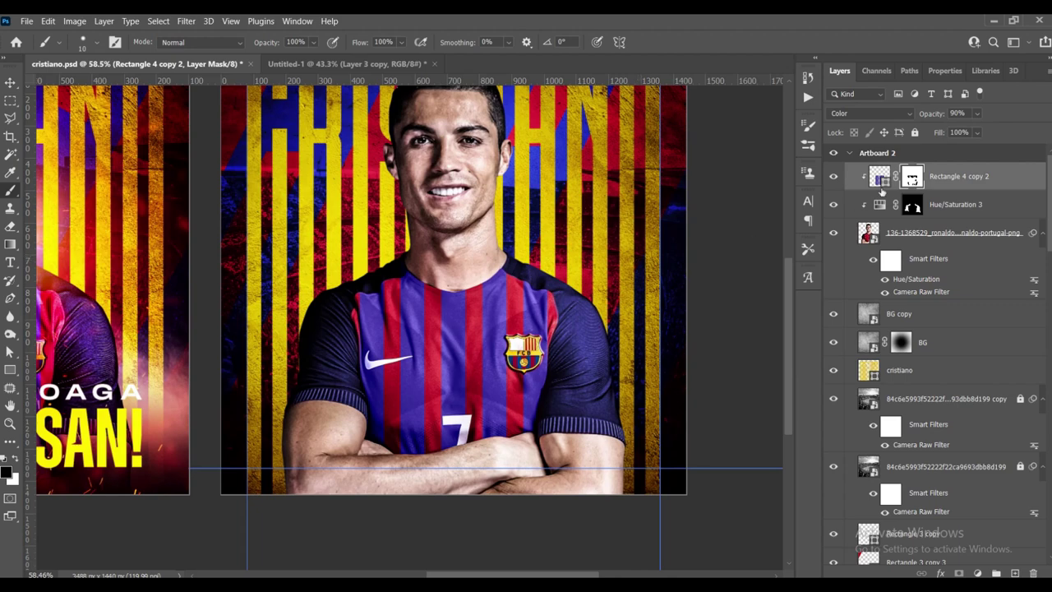
{"action": "scroll", "coordinate": [372, 223], "scroll_direction": "down", "scroll_amount": 2}
{"action": "scroll", "coordinate": [372, 223], "scroll_direction": "down", "scroll_amount": 2}
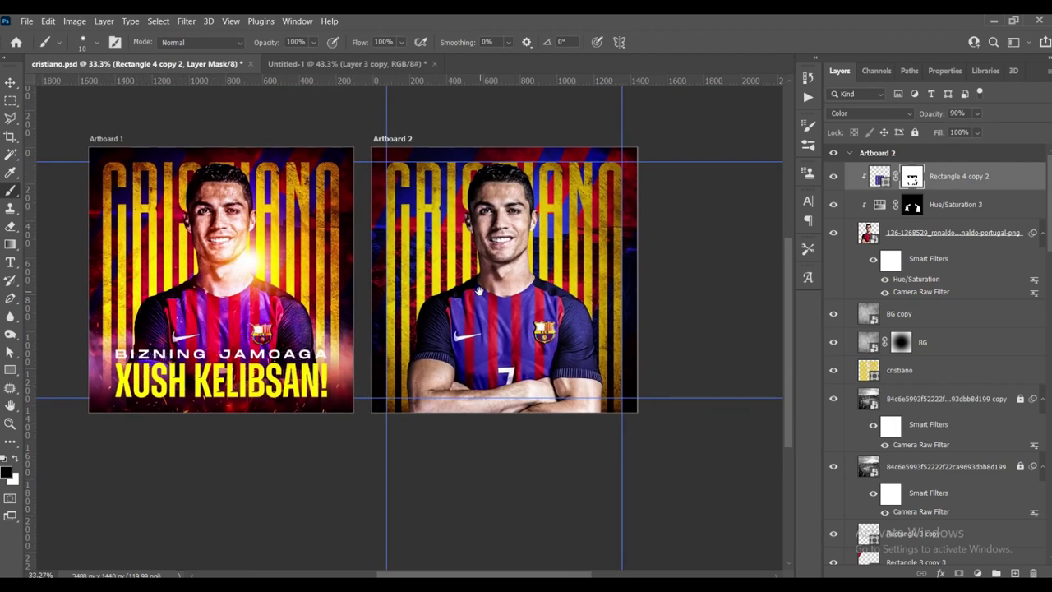
{"action": "scroll", "coordinate": [503, 309], "scroll_direction": "up", "scroll_amount": 1}
{"action": "left_click", "coordinate": [10, 83]}
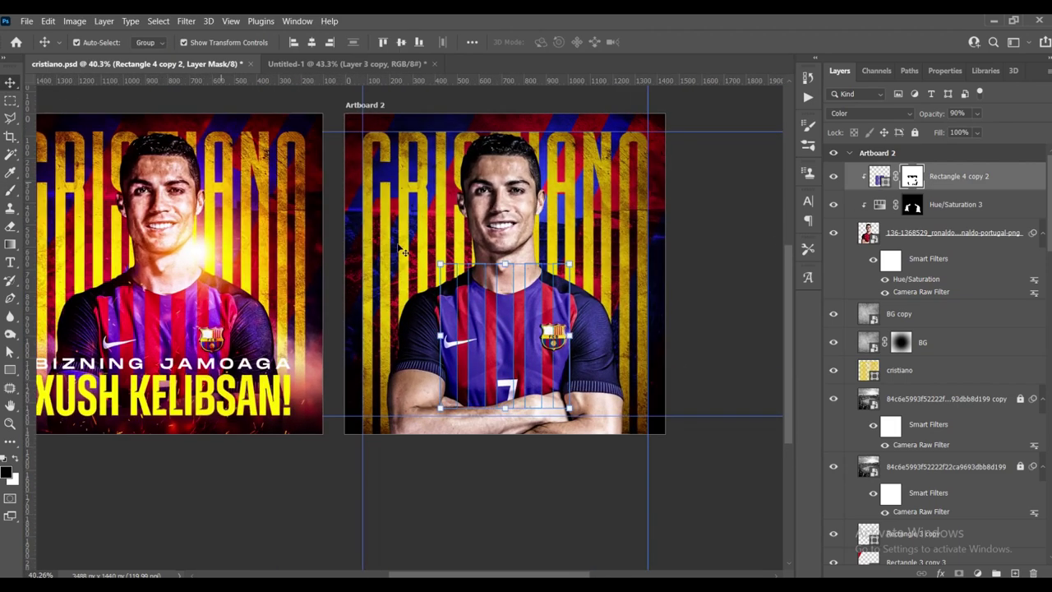
{"action": "scroll", "coordinate": [428, 296], "scroll_direction": "up", "scroll_amount": 1}
{"action": "scroll", "coordinate": [427, 296], "scroll_direction": "up", "scroll_amount": 1}
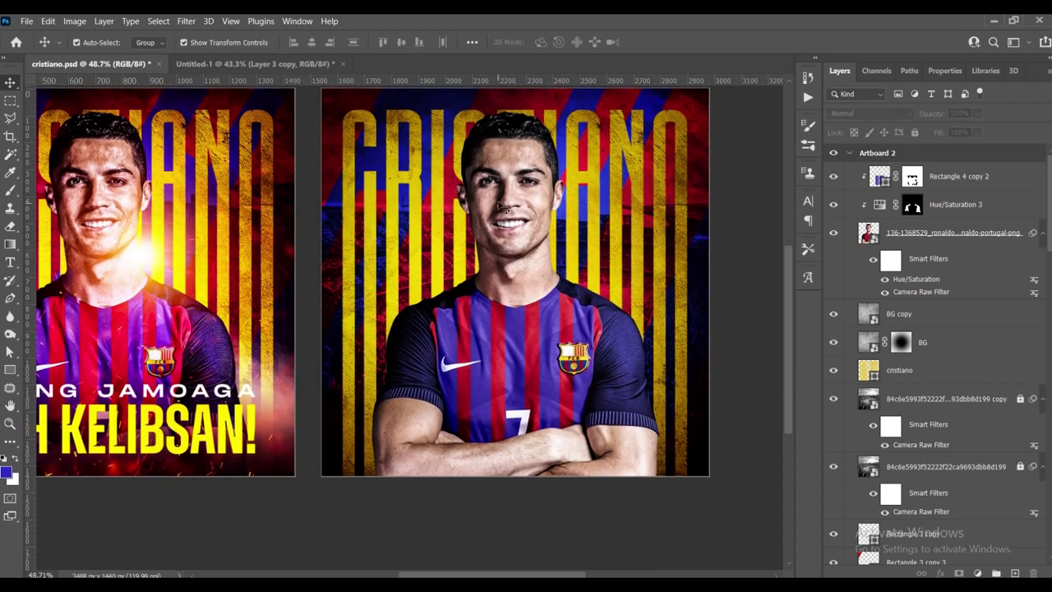
{"action": "left_click", "coordinate": [504, 208]}
{"action": "left_click", "coordinate": [1035, 201]}
{"action": "left_click", "coordinate": [1014, 180]}
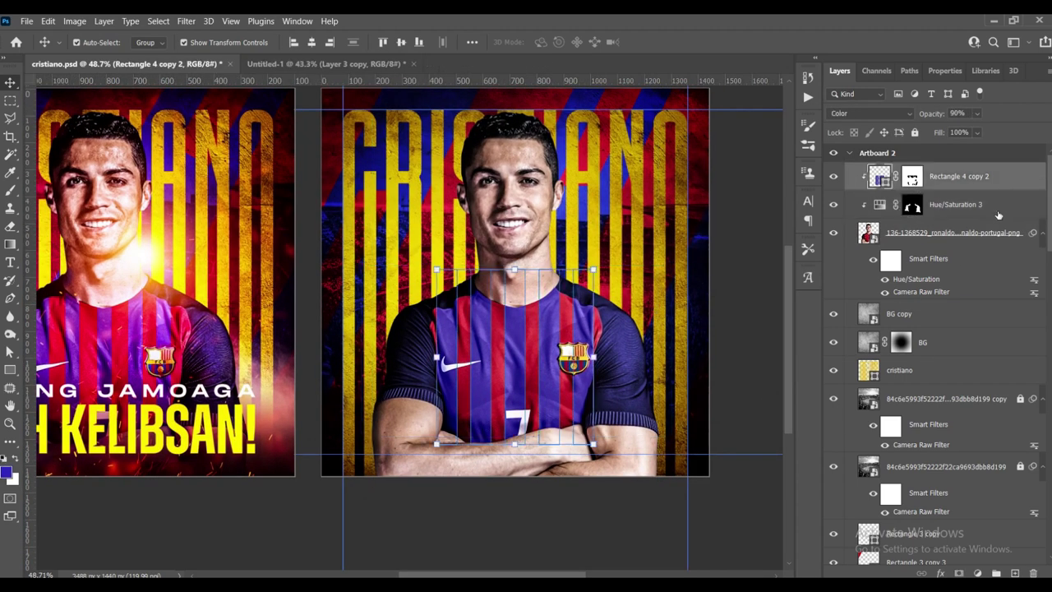
- Add a Color Balance adjustment with Midtones Cyan/Red 15 and Shadows 5
{"action": "left_click", "coordinate": [976, 572]}
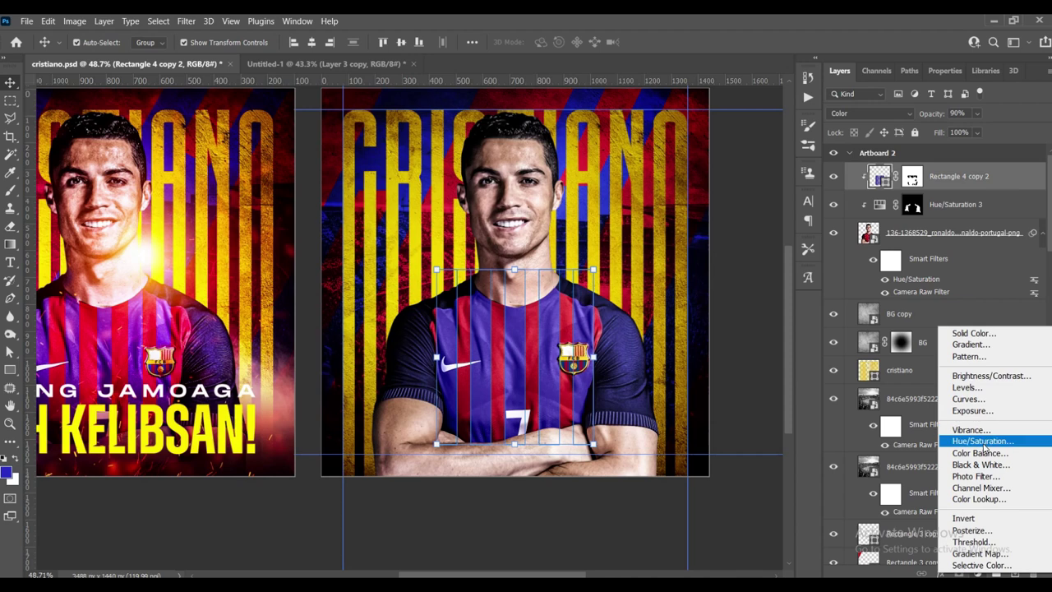
{"action": "left_click", "coordinate": [978, 453]}
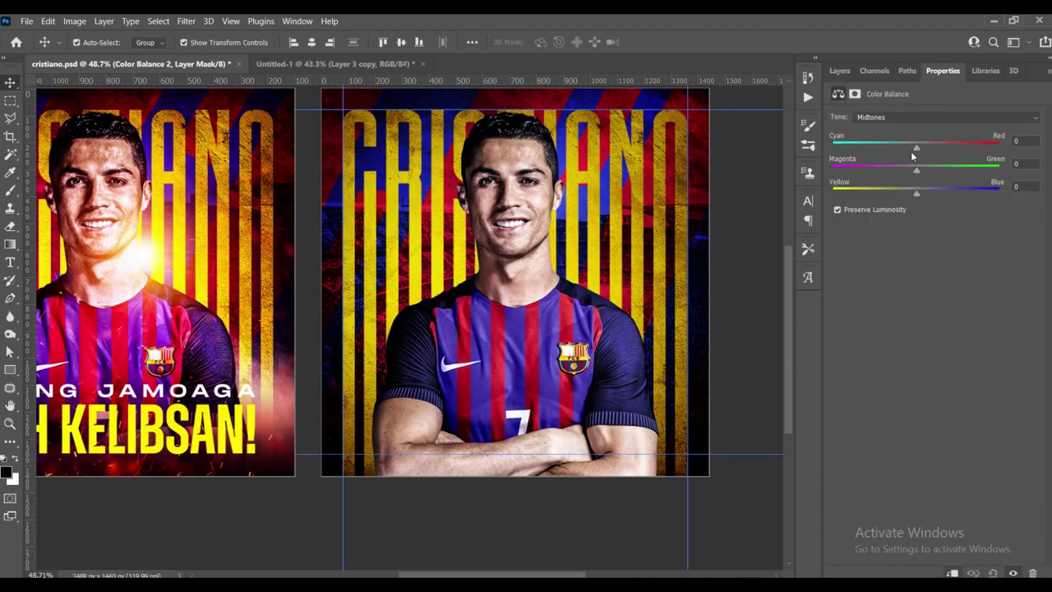
{"action": "double_click", "coordinate": [1020, 140]}
{"action": "type", "text": "15"}
{"action": "left_click", "coordinate": [921, 117]}
{"action": "left_click", "coordinate": [868, 128]}
{"action": "type", "text": "5"}
{"action": "left_click", "coordinate": [921, 119]}
{"action": "left_click", "coordinate": [961, 151]}
{"action": "left_click", "coordinate": [839, 70]}
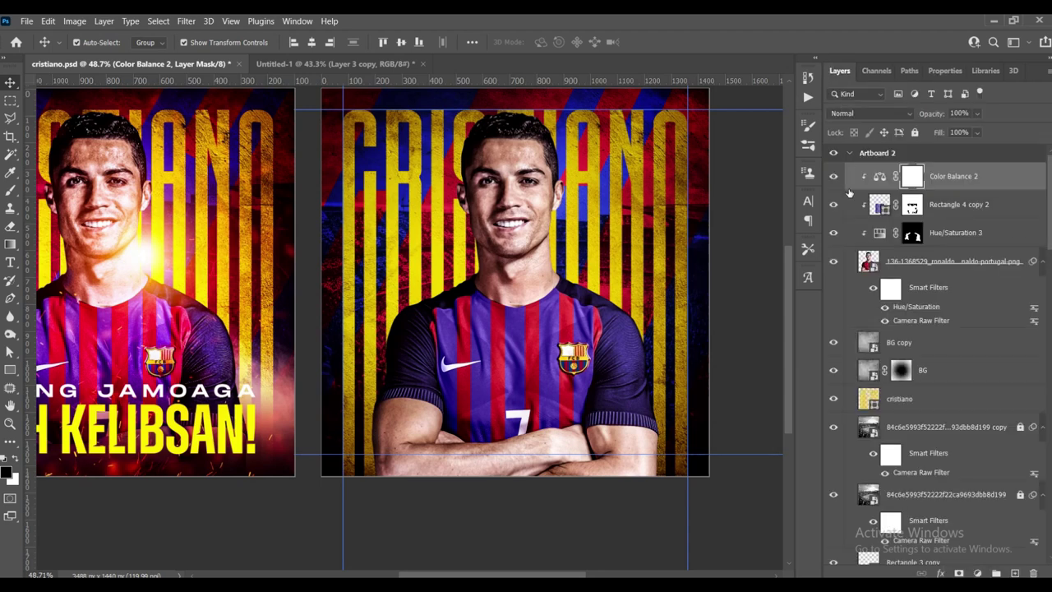
{"action": "scroll", "coordinate": [615, 265], "scroll_direction": "down", "scroll_amount": 3}
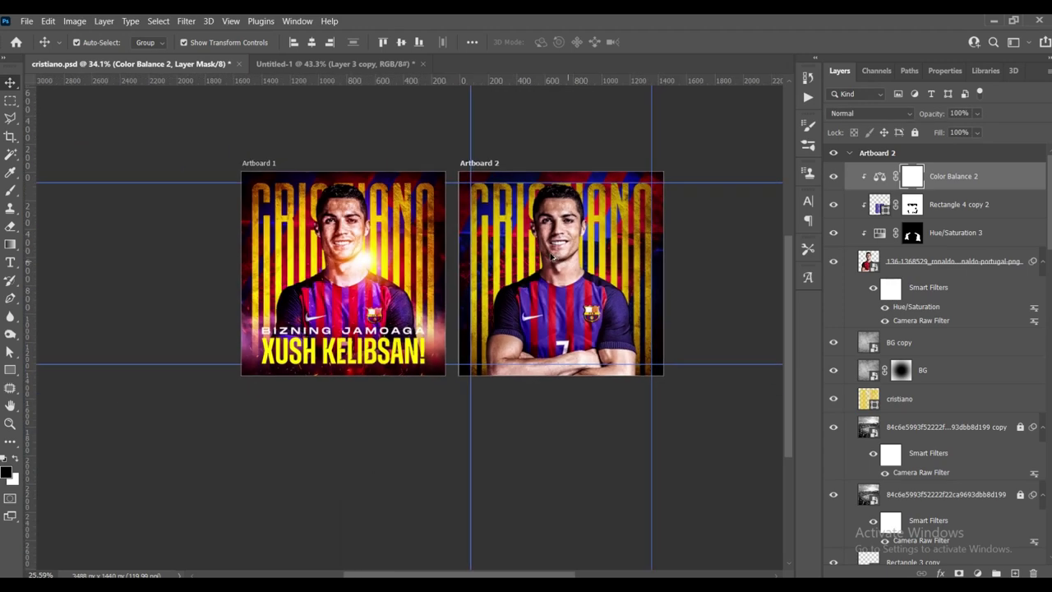
{"action": "scroll", "coordinate": [564, 252], "scroll_direction": "up", "scroll_amount": 1}
{"action": "scroll", "coordinate": [589, 271], "scroll_direction": "up", "scroll_amount": 1}
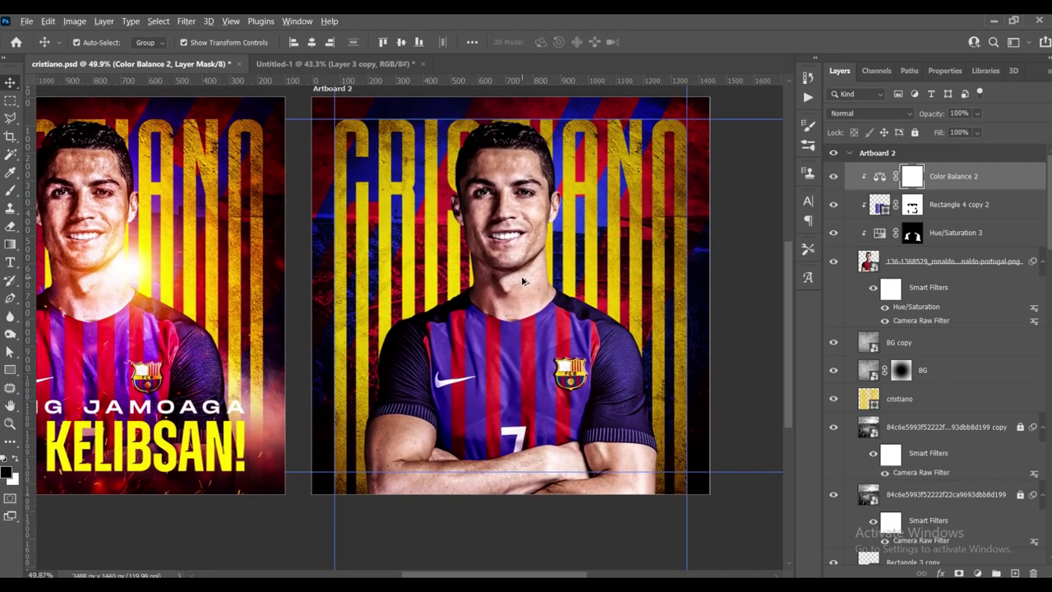
{"action": "scroll", "coordinate": [538, 269], "scroll_direction": "down", "scroll_amount": 2}
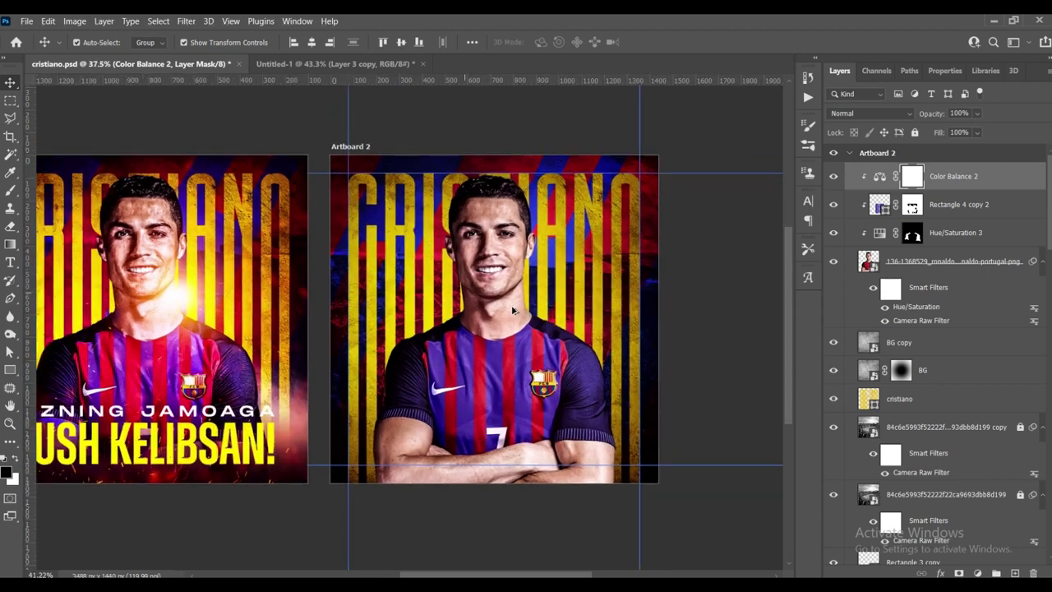
{"action": "scroll", "coordinate": [512, 310], "scroll_direction": "up", "scroll_amount": 2}
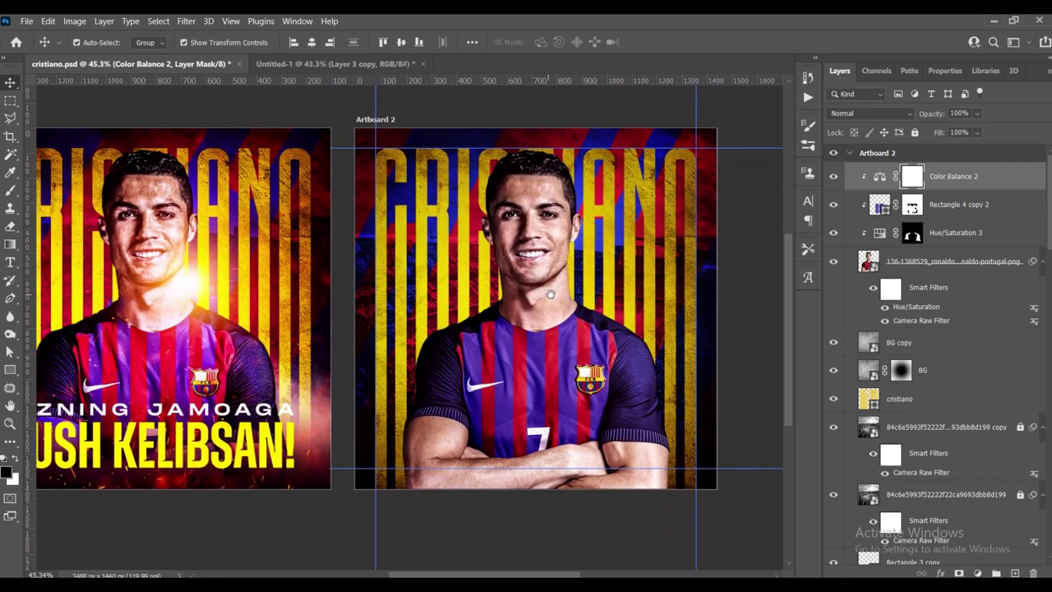
{"action": "mouse_move", "coordinate": [501, 303]}
{"action": "left_mouse_down"}
{"action": "mouse_move", "coordinate": [545, 255]}
{"action": "mouse_move", "coordinate": [610, 249]}
{"action": "mouse_move", "coordinate": [603, 279]}
{"action": "left_mouse_up"}
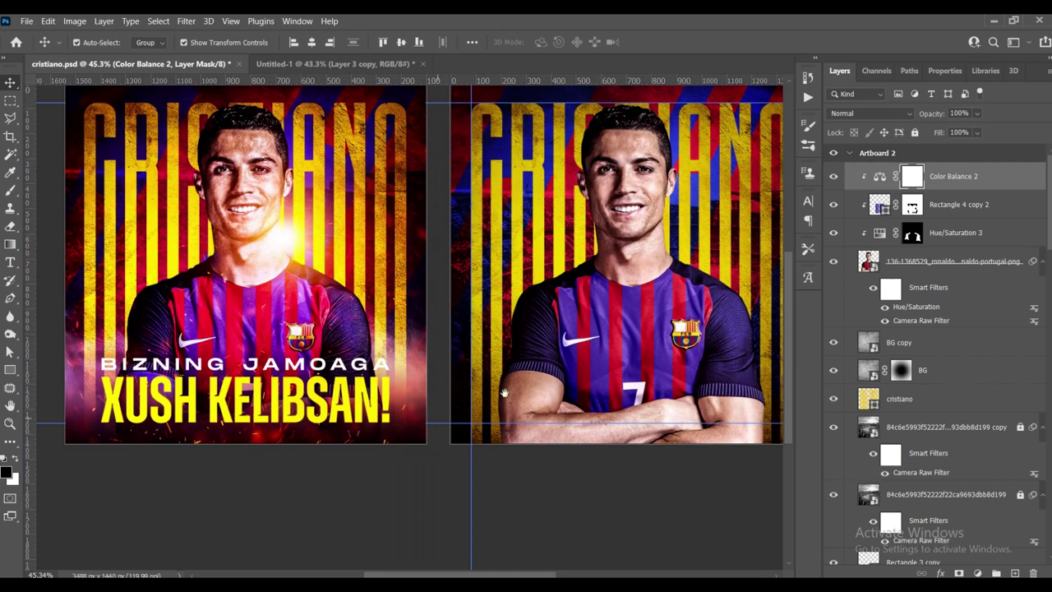
{"action": "scroll", "coordinate": [528, 367], "scroll_direction": "right", "scroll_amount": 2}
{"action": "scroll", "coordinate": [530, 362], "scroll_direction": "right", "scroll_amount": 2}
{"action": "left_click", "coordinate": [703, 306]}
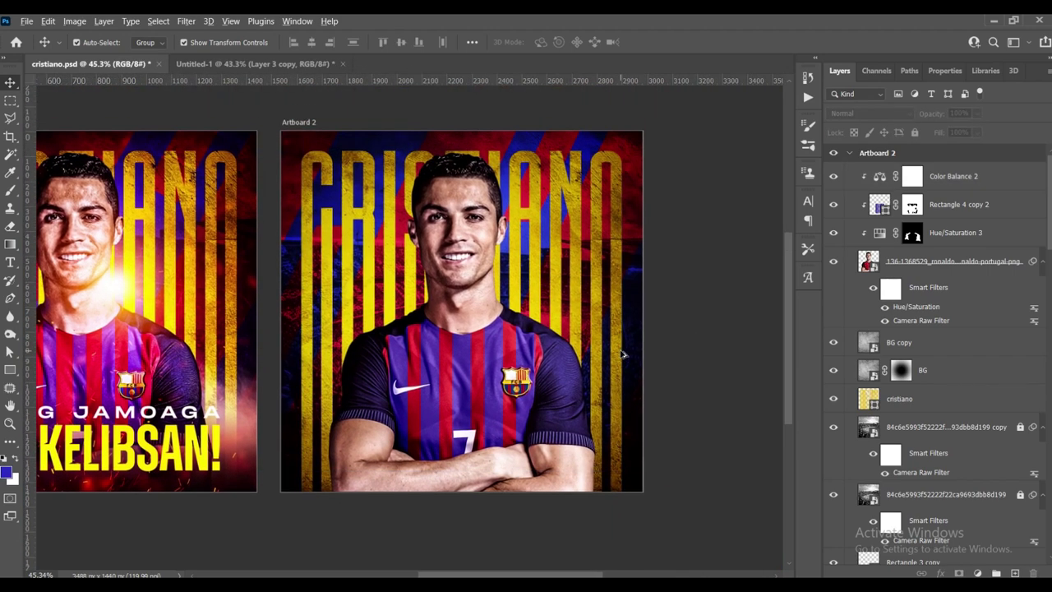
{"action": "scroll", "coordinate": [494, 493], "scroll_direction": "up", "scroll_amount": 2}
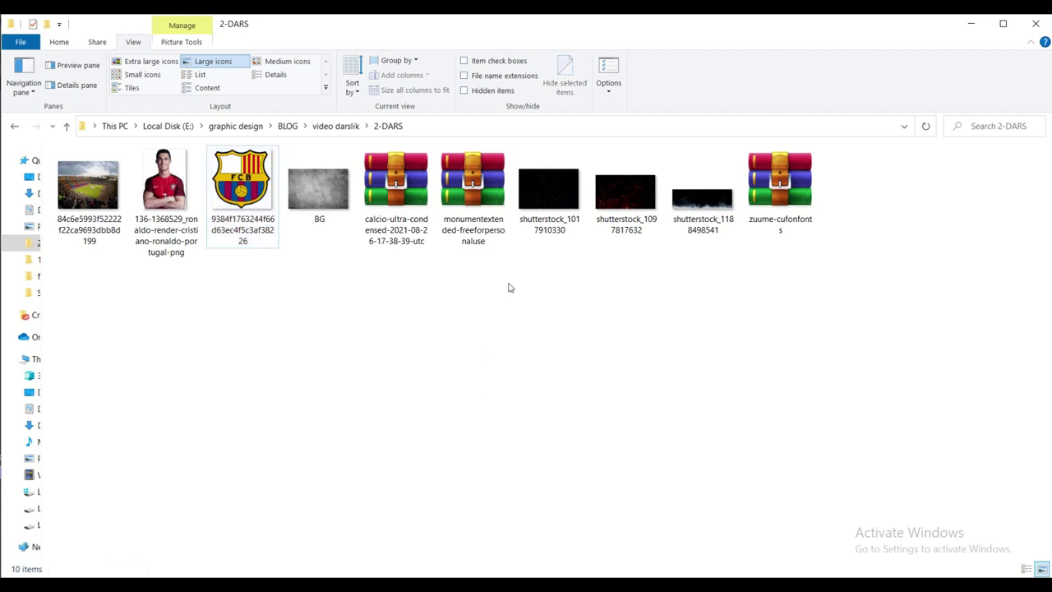
{"action": "left_click", "coordinate": [703, 191]}
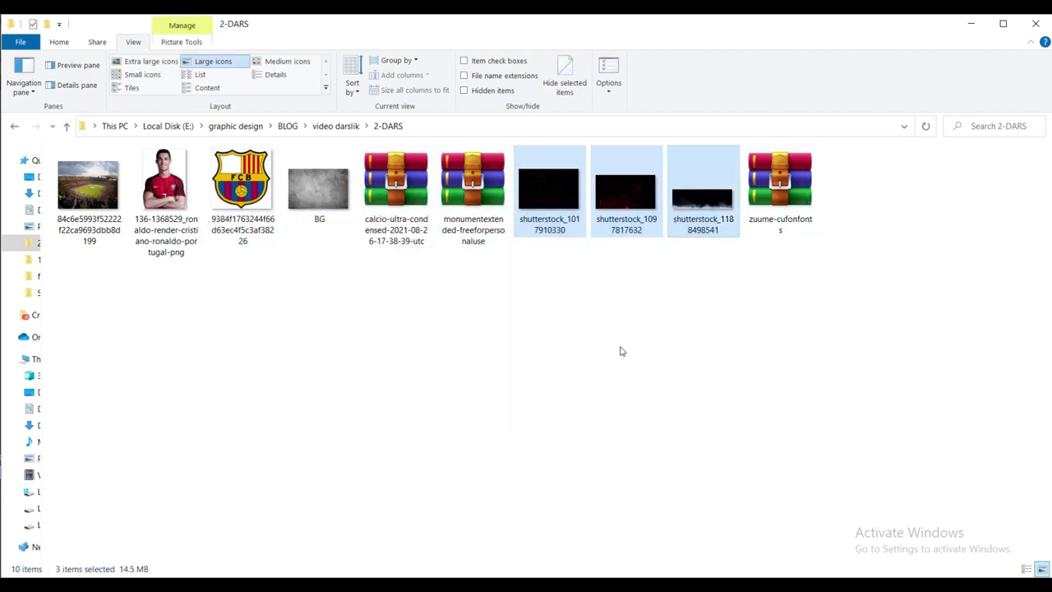
{"action": "mouse_move", "coordinate": [702, 197]}
{"action": "left_mouse_down"}
{"action": "mouse_move", "coordinate": [301, 567]}
{"action": "mouse_move", "coordinate": [526, 334]}
{"action": "mouse_move", "coordinate": [517, 344]}
{"action": "left_mouse_up"}
{"action": "key", "text": "alt+space"}
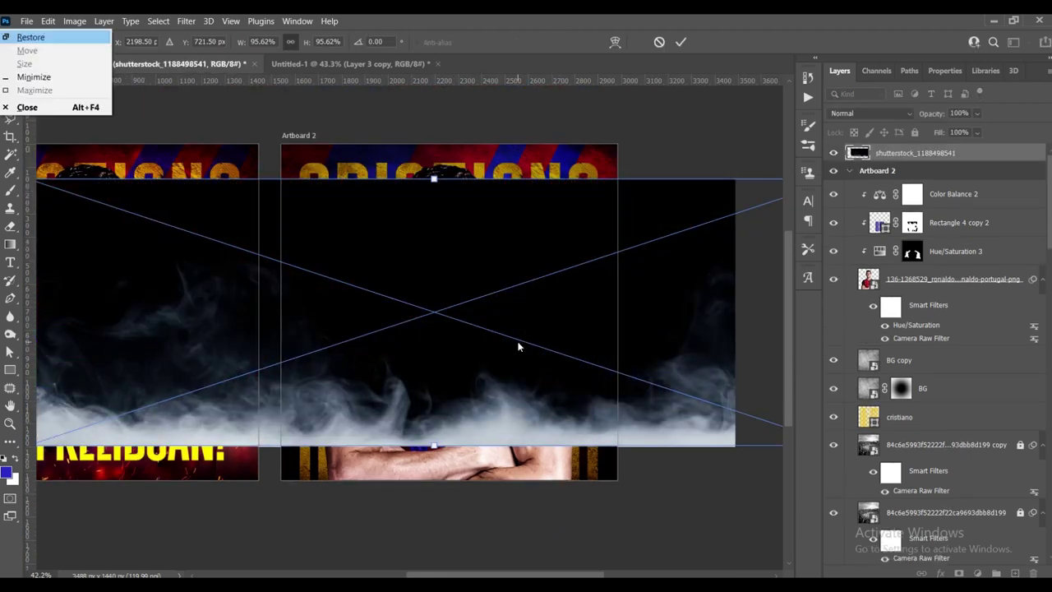
- Commit the smoke image and move its layer above BG copy, shifted toward the artboard bottom
{"action": "key", "text": "Escape"}
{"action": "left_click", "coordinate": [680, 42]}
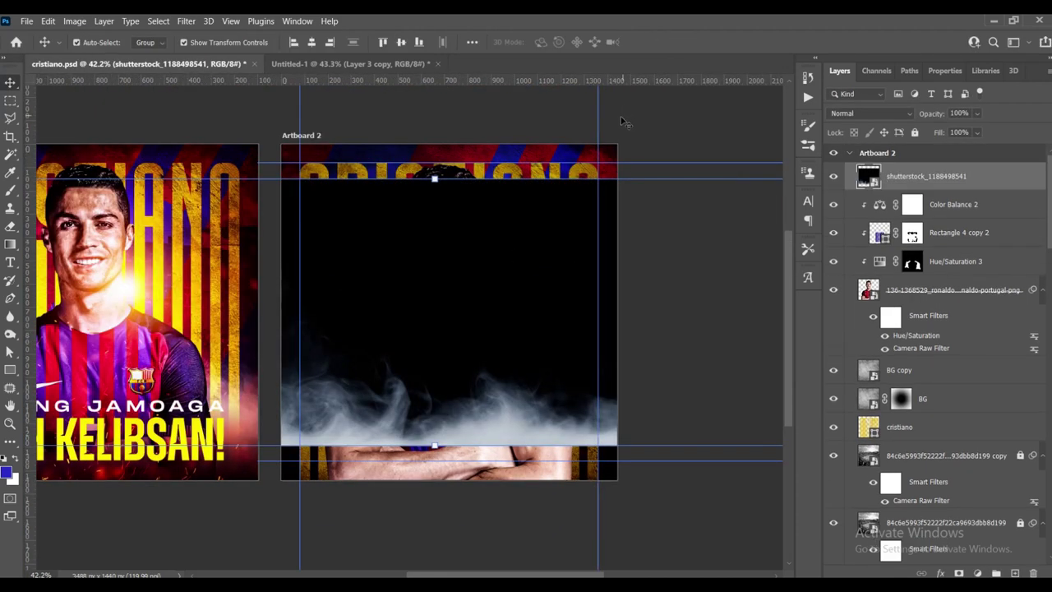
{"action": "left_click_drag", "start_coordinate": [953, 177], "coordinate": [938, 396]}
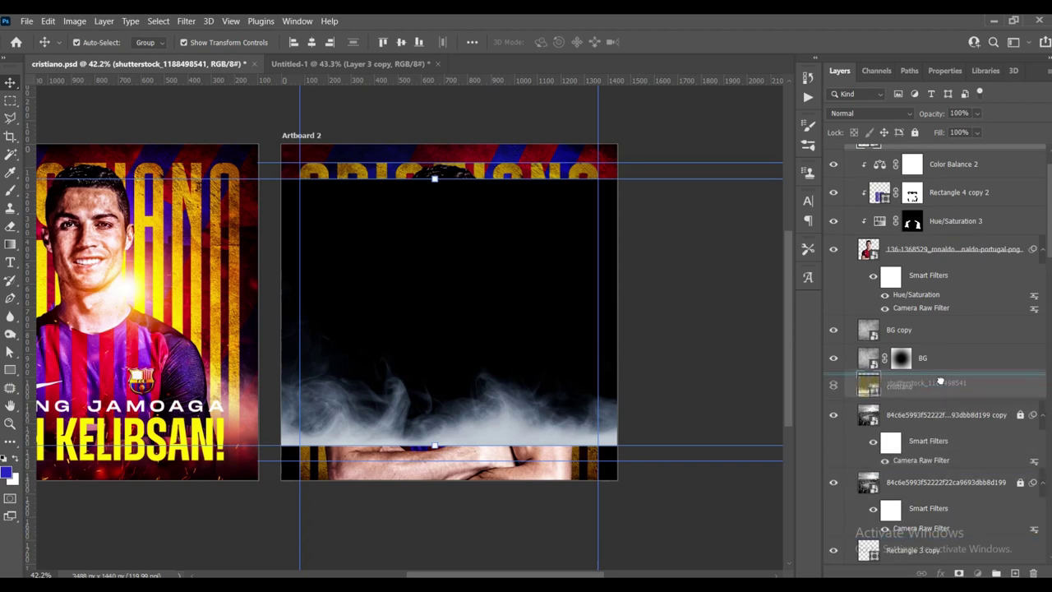
{"action": "left_click_drag", "start_coordinate": [938, 397], "coordinate": [882, 379]}
{"action": "key", "text": "ctrl+t"}
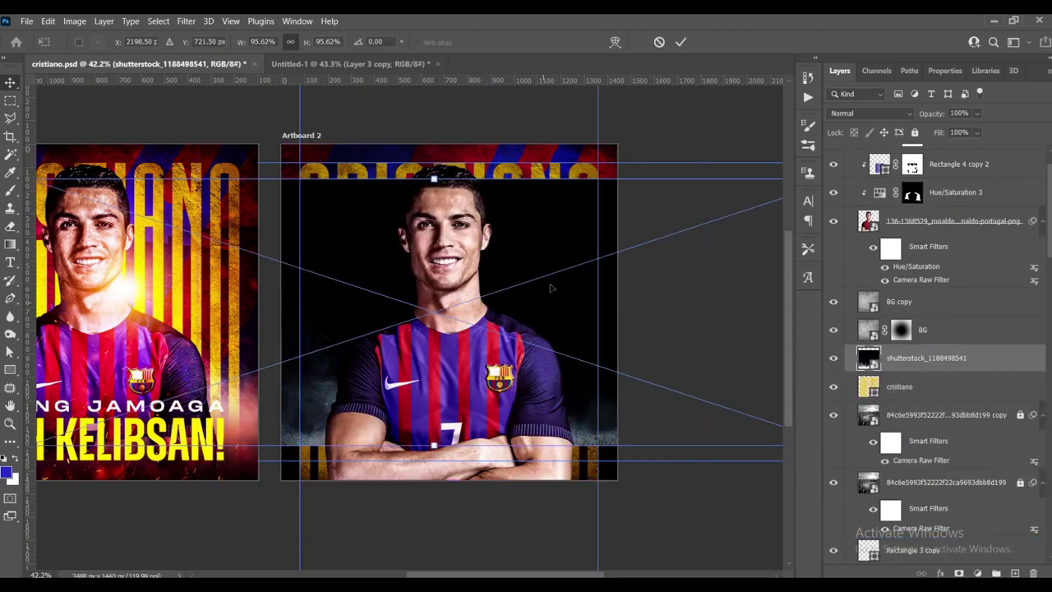
{"action": "left_click_drag", "start_coordinate": [550, 287], "coordinate": [571, 294]}
{"action": "left_click_drag", "start_coordinate": [978, 370], "coordinate": [858, 304]}
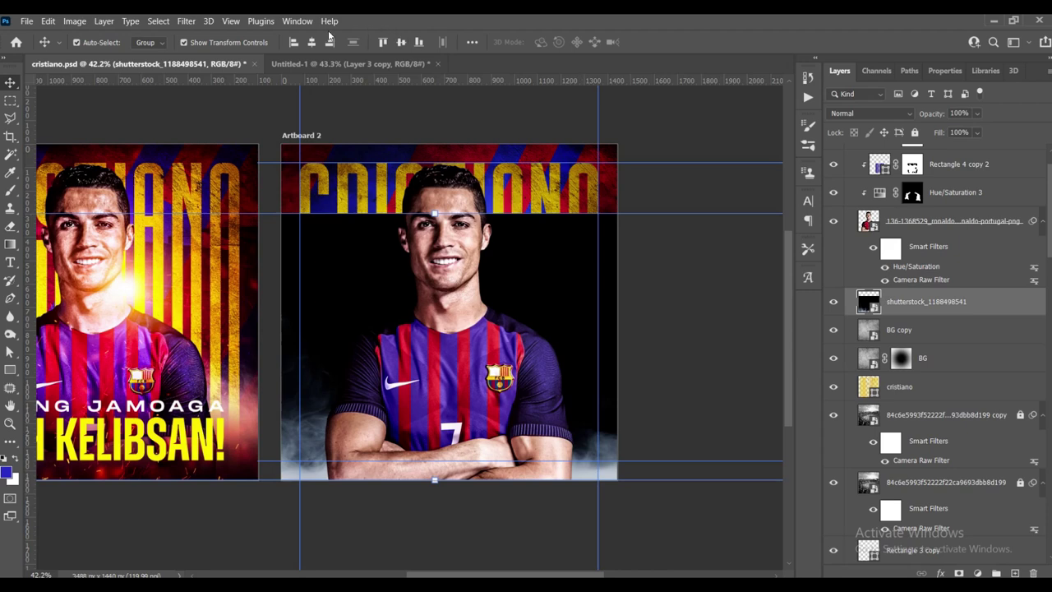
- Enlarge the smoke image over Artboard 2 and set its blend mode to Screen
{"action": "scroll", "coordinate": [451, 173], "scroll_direction": "down", "scroll_amount": 1}
{"action": "scroll", "coordinate": [451, 172], "scroll_direction": "down", "scroll_amount": 1}
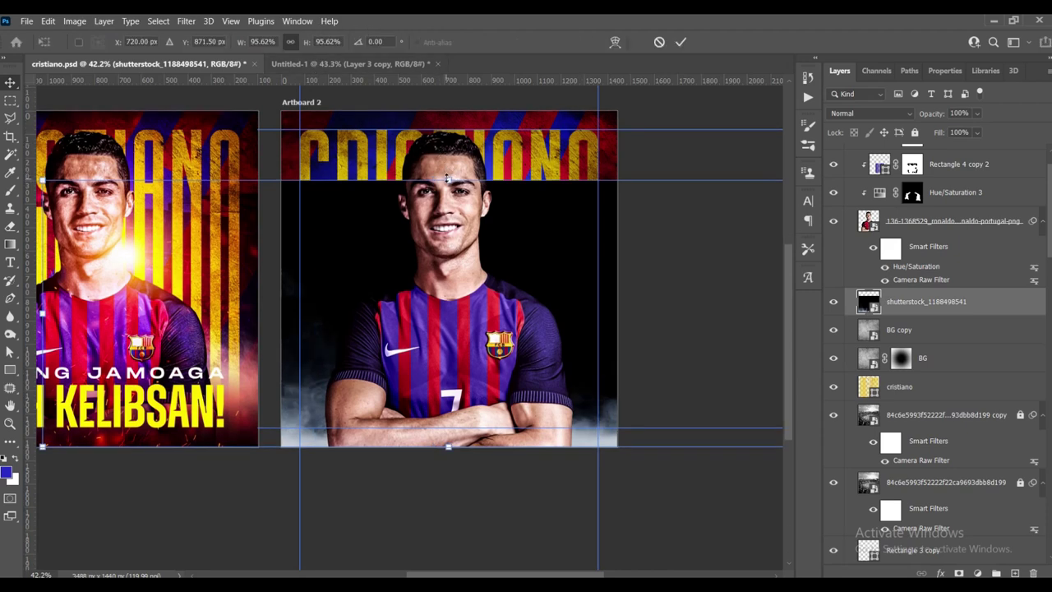
{"action": "key", "text": "ctrl+t"}
{"action": "left_click_drag", "start_coordinate": [446, 179], "coordinate": [448, 112]}
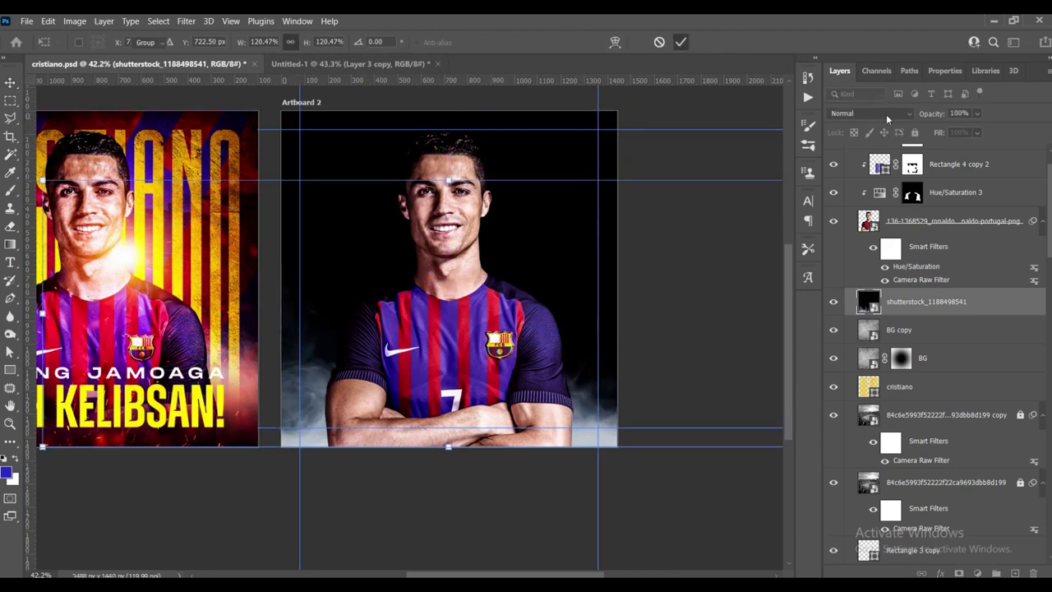
{"action": "left_click", "coordinate": [869, 114]}
{"action": "left_click", "coordinate": [854, 220]}
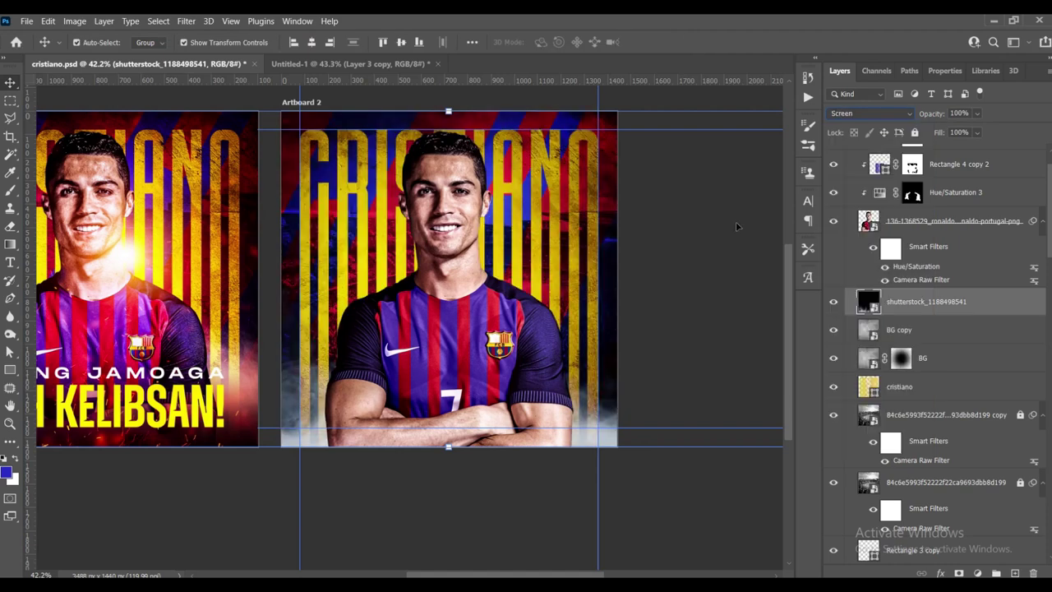
- Stretch the smoke image taller from its top edge and commit the resize
{"action": "left_click", "coordinate": [760, 230]}
{"action": "left_click", "coordinate": [997, 307]}
{"action": "scroll", "coordinate": [541, 277], "scroll_direction": "down", "scroll_amount": 2}
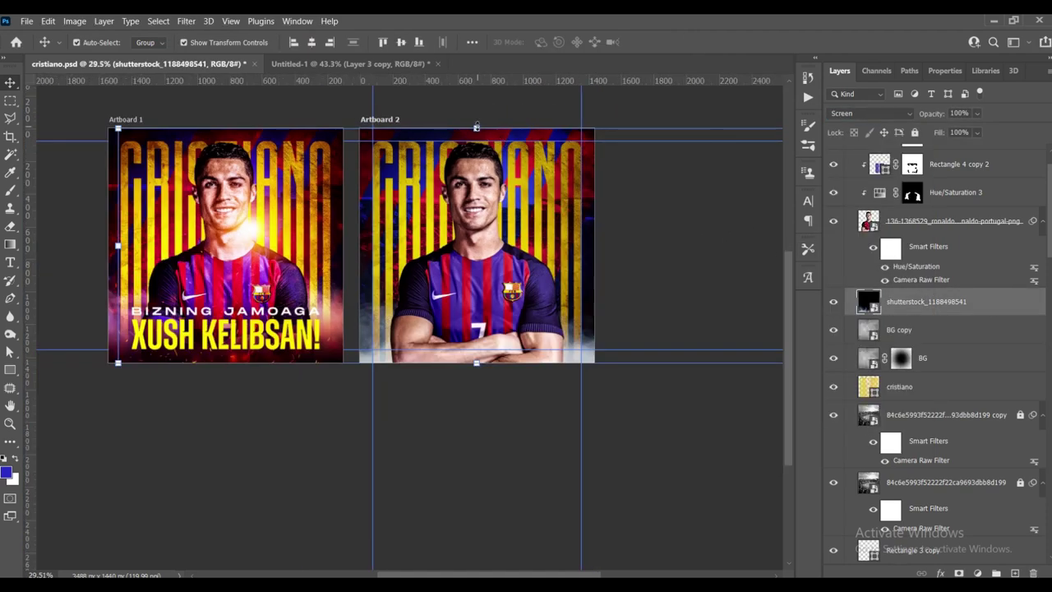
{"action": "key", "text": "ctrl+t"}
{"action": "left_click_drag", "start_coordinate": [479, 87], "coordinate": [513, 136]}
{"action": "key", "text": "Return"}
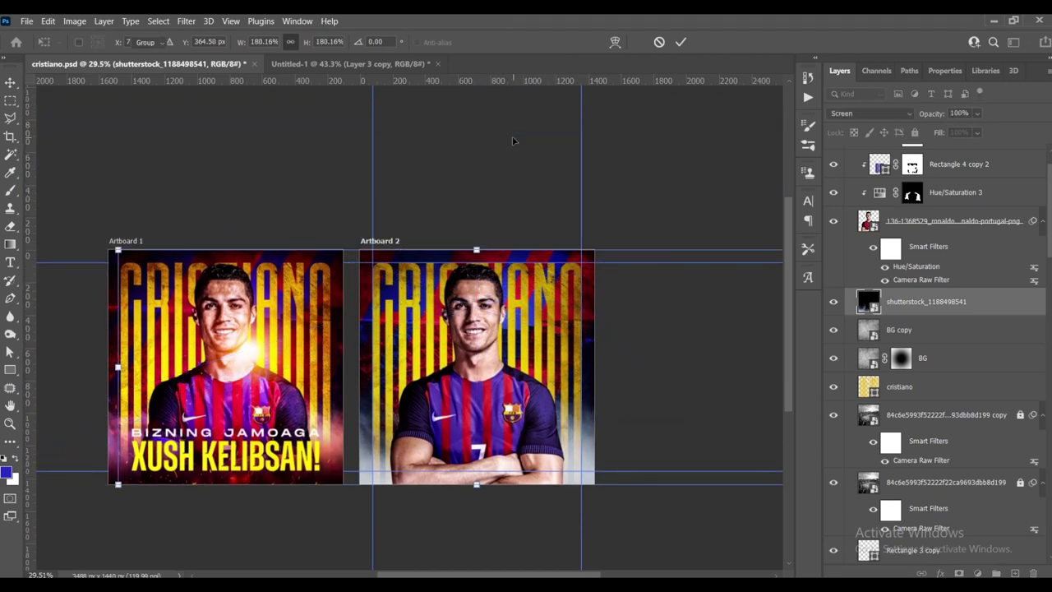
{"action": "left_click", "coordinate": [518, 220]}
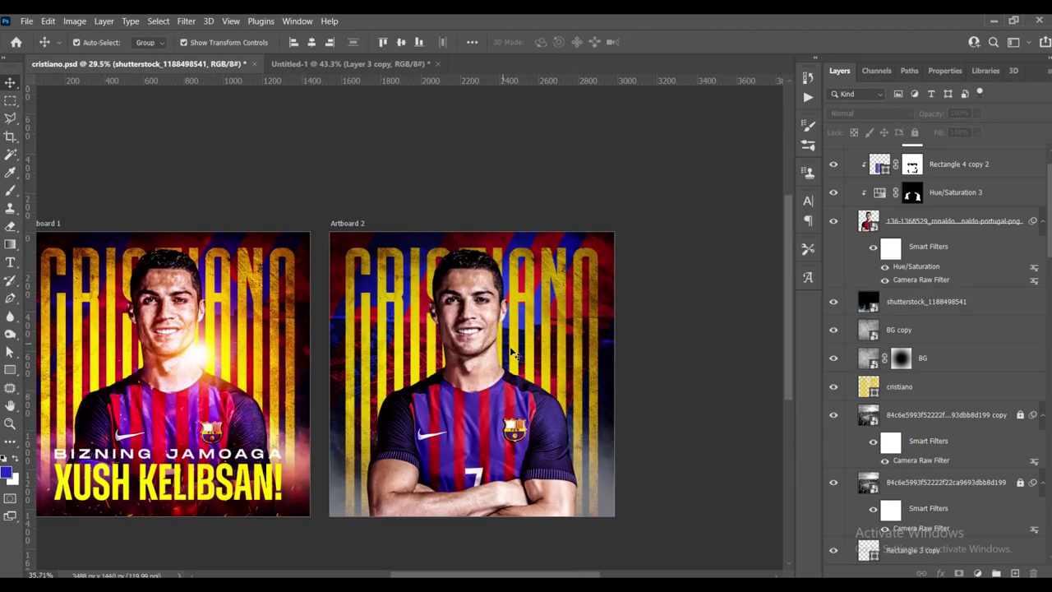
- Group Color Balance 2 through the ronaldo photo layer and name the group 'ronaldo'
{"action": "scroll", "coordinate": [493, 328], "scroll_direction": "up", "scroll_amount": 4}
{"action": "scroll", "coordinate": [511, 312], "scroll_direction": "up", "scroll_amount": 1}
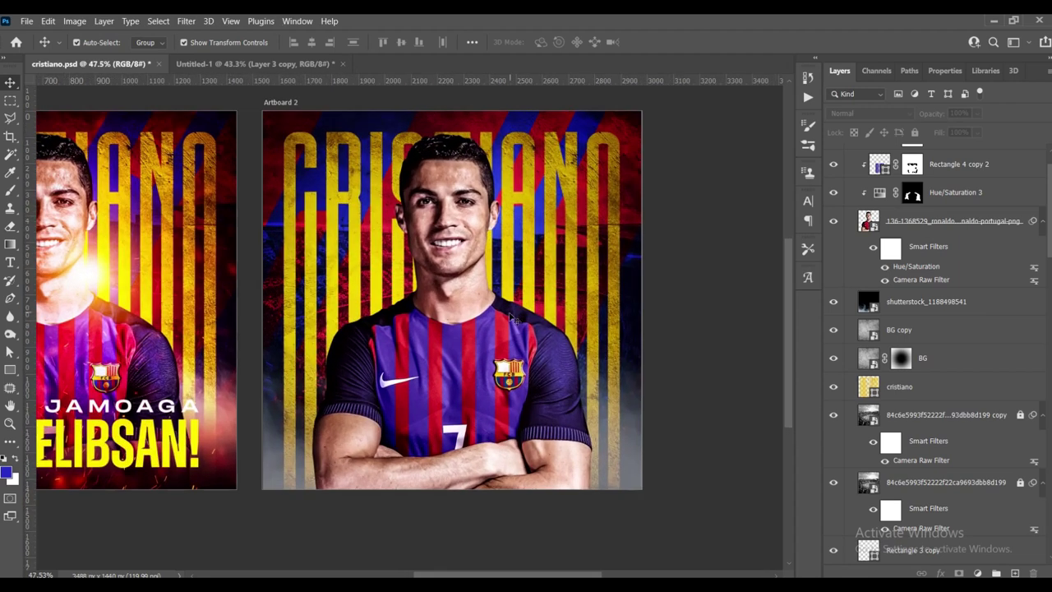
{"action": "scroll", "coordinate": [552, 309], "scroll_direction": "down", "scroll_amount": 1}
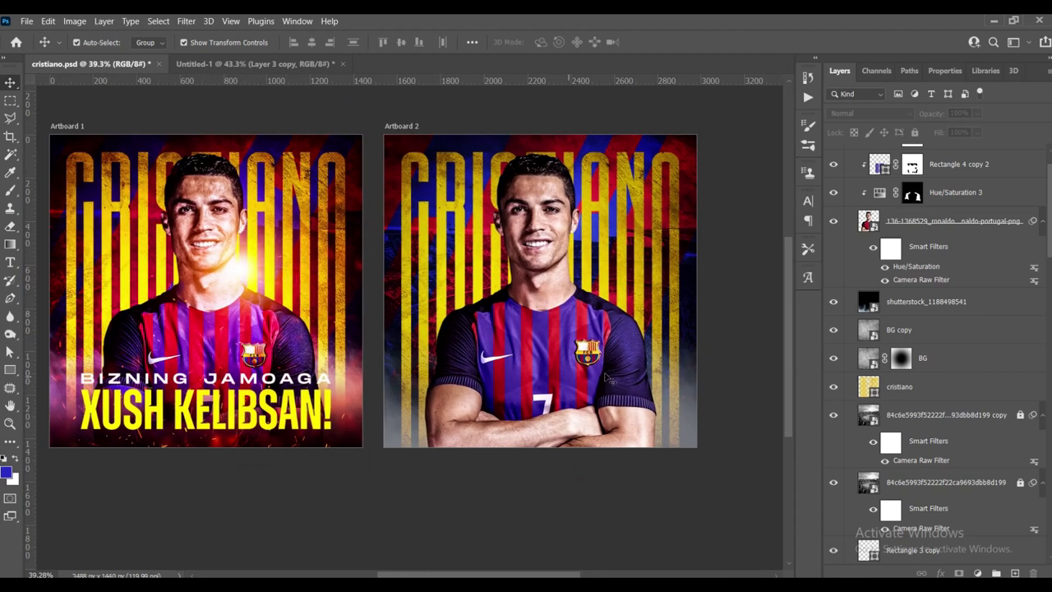
{"action": "scroll", "coordinate": [884, 391], "scroll_direction": "up", "scroll_amount": 2}
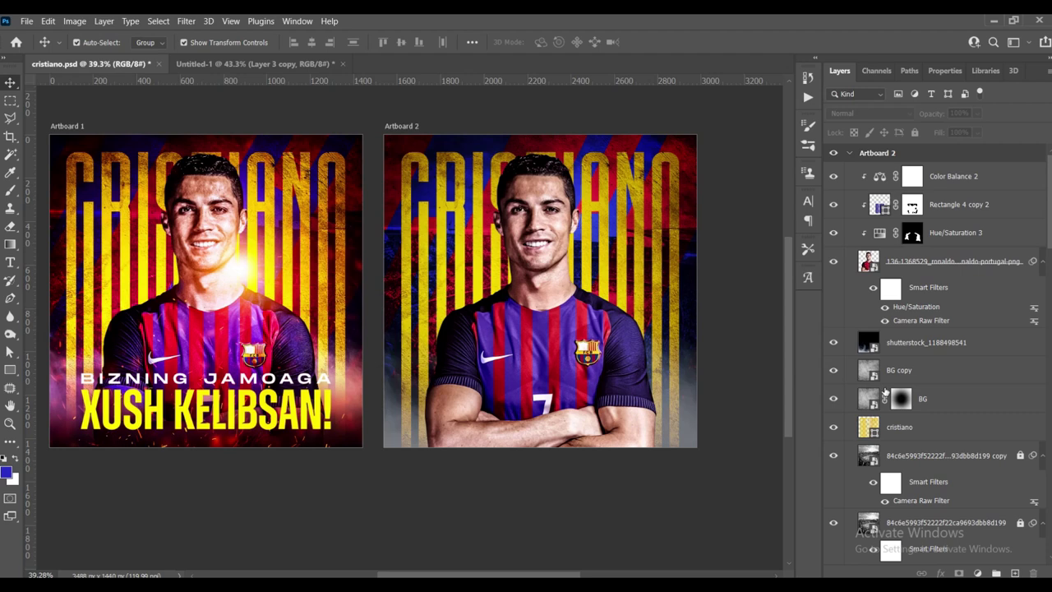
{"action": "left_click", "coordinate": [967, 194]}
{"action": "left_click", "coordinate": [976, 260], "text": "shift"}
{"action": "key", "text": "ctrl+g"}
{"action": "double_click", "coordinate": [895, 169]}
{"action": "type", "text": "ronaldo"}
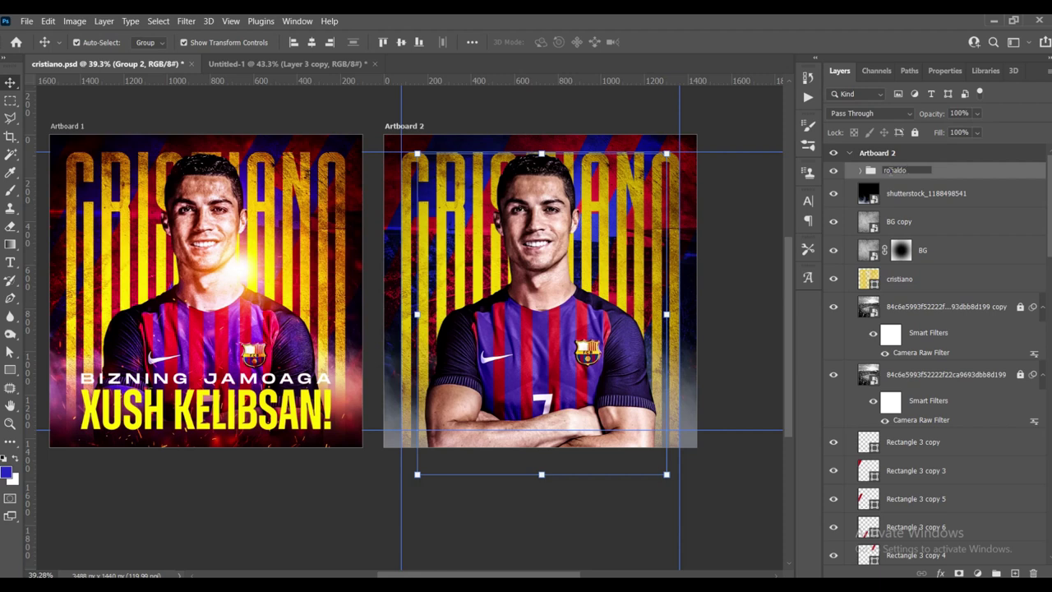
{"action": "key", "text": "Return"}
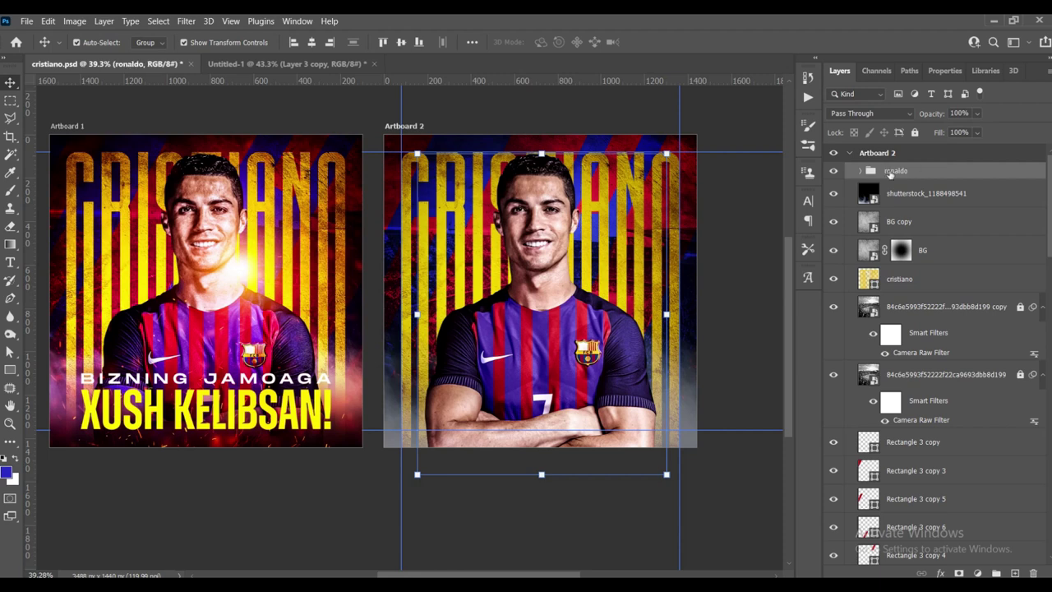
- Group the remaining background layers as 'bg', then add a new empty layer above ronaldo
{"action": "left_click", "coordinate": [937, 312]}
{"action": "scroll", "coordinate": [933, 332], "scroll_direction": "down", "scroll_amount": 1}
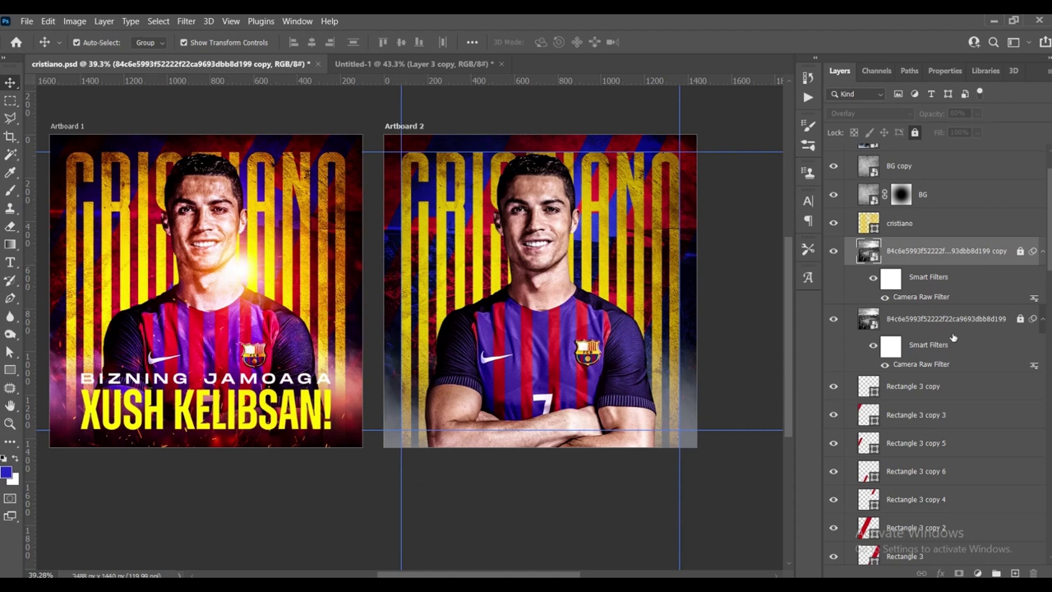
{"action": "scroll", "coordinate": [922, 249], "scroll_direction": "up", "scroll_amount": 1}
{"action": "left_click", "coordinate": [939, 222]}
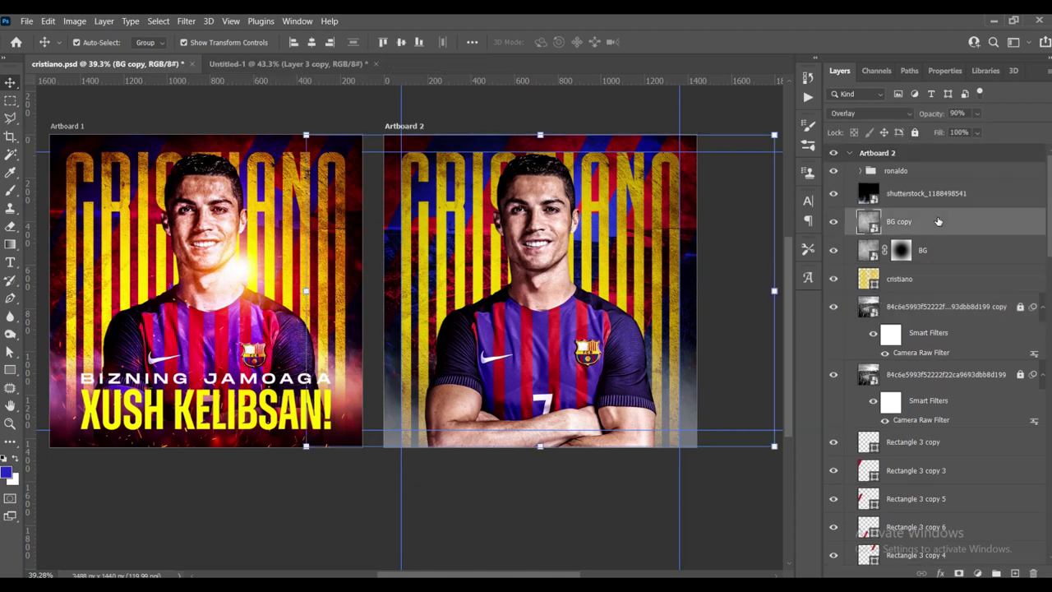
{"action": "left_click", "coordinate": [960, 197]}
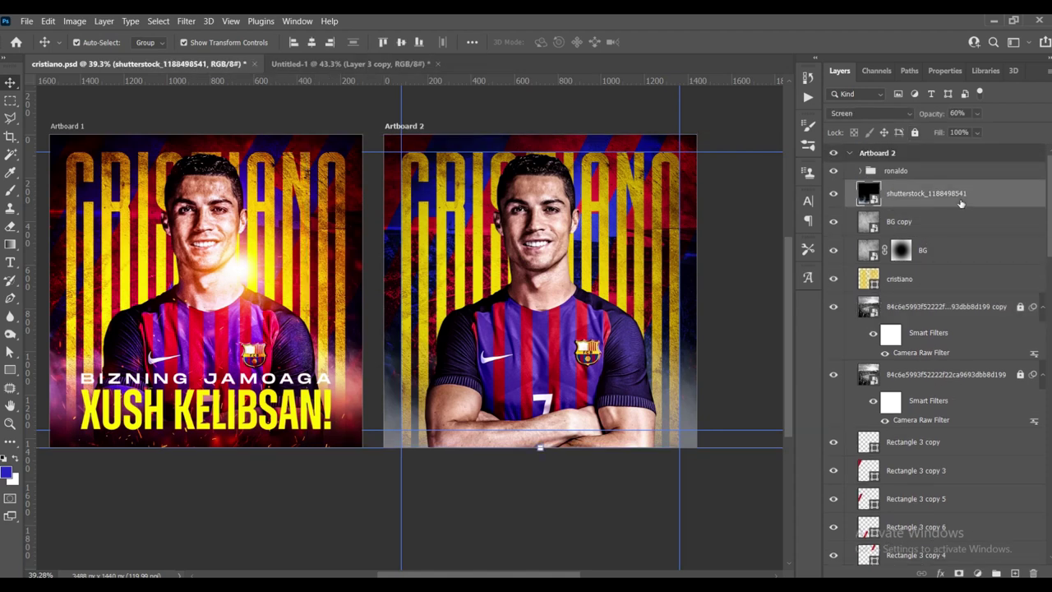
{"action": "scroll", "coordinate": [966, 263], "scroll_direction": "down", "scroll_amount": 1}
{"action": "scroll", "coordinate": [972, 329], "scroll_direction": "down", "scroll_amount": 2}
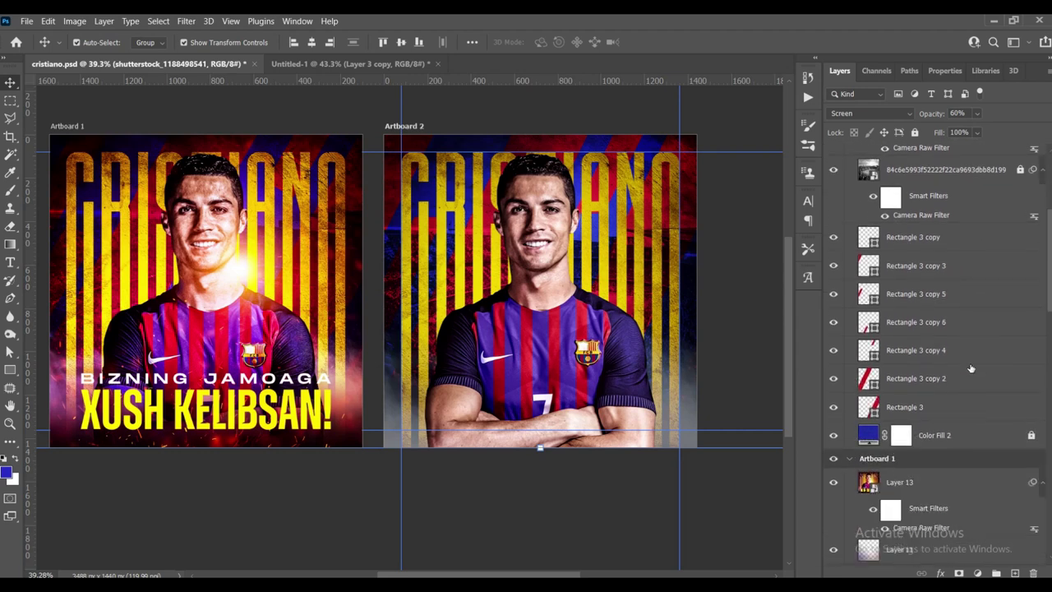
{"action": "scroll", "coordinate": [976, 378], "scroll_direction": "down", "scroll_amount": 1}
{"action": "left_click", "coordinate": [860, 188]}
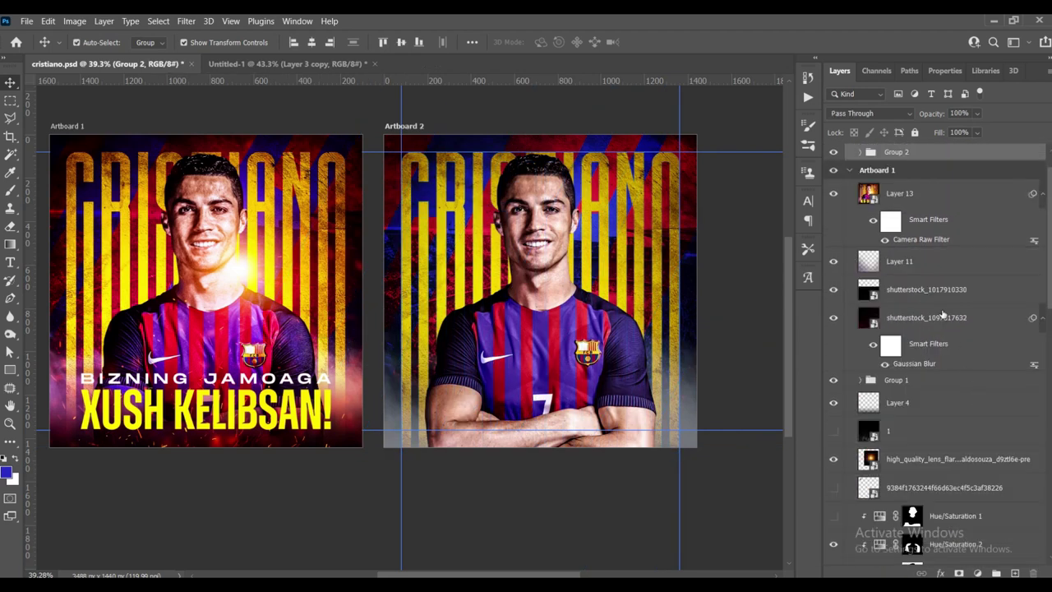
{"action": "double_click", "coordinate": [898, 187]}
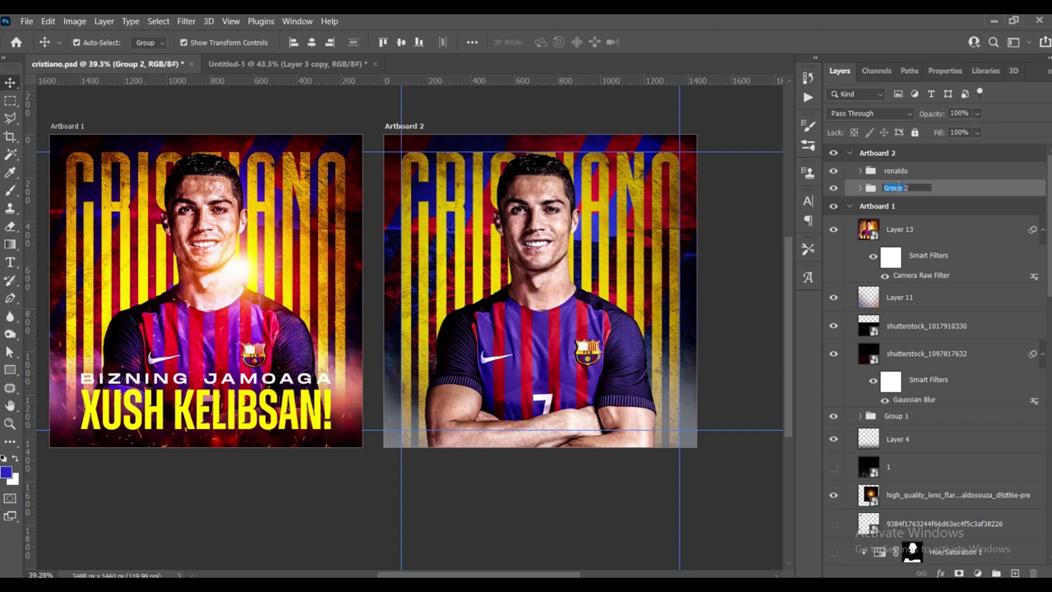
{"action": "type", "text": "bg"}
{"action": "key", "text": "Return"}
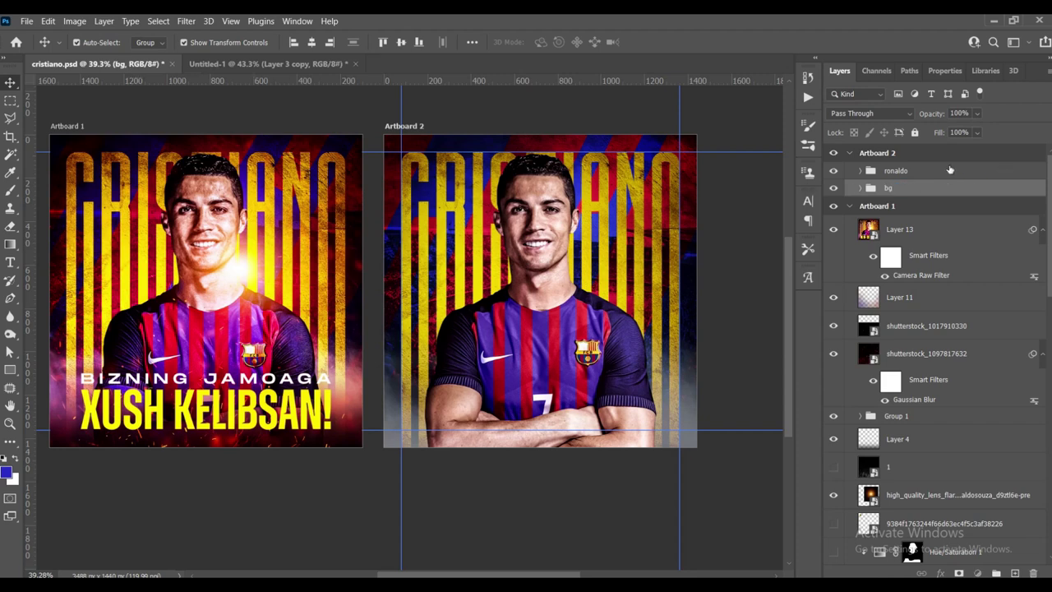
{"action": "left_click", "coordinate": [945, 170]}
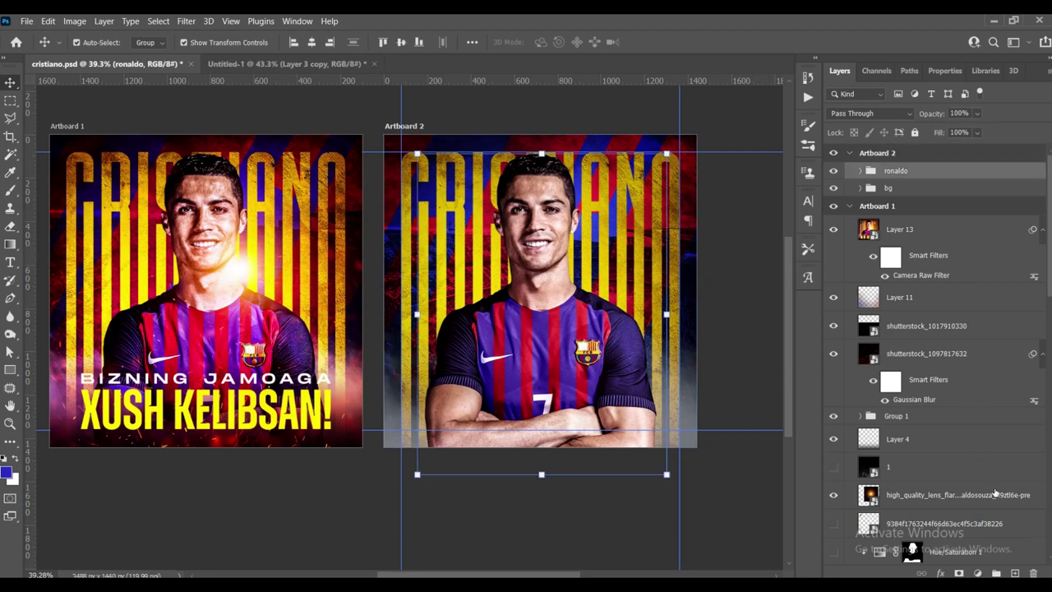
{"action": "left_click", "coordinate": [1015, 573]}
- Rename the new layer to 'gradient'
{"action": "left_click_drag", "start_coordinate": [470, 308], "coordinate": [406, 280]}
{"action": "double_click", "coordinate": [899, 176]}
{"action": "type", "text": "o"}
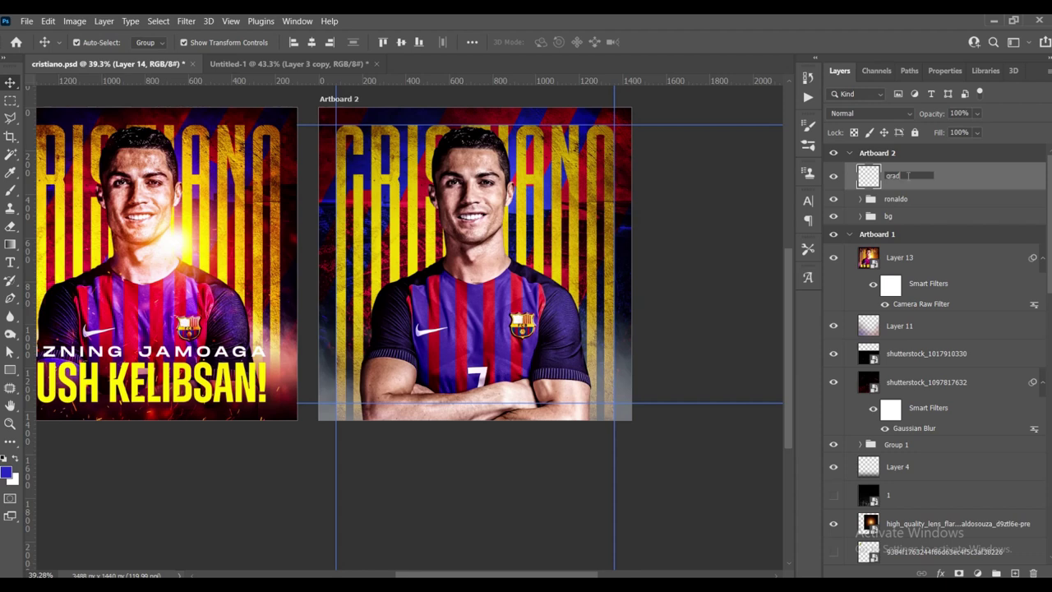
{"action": "key", "text": "Return"}
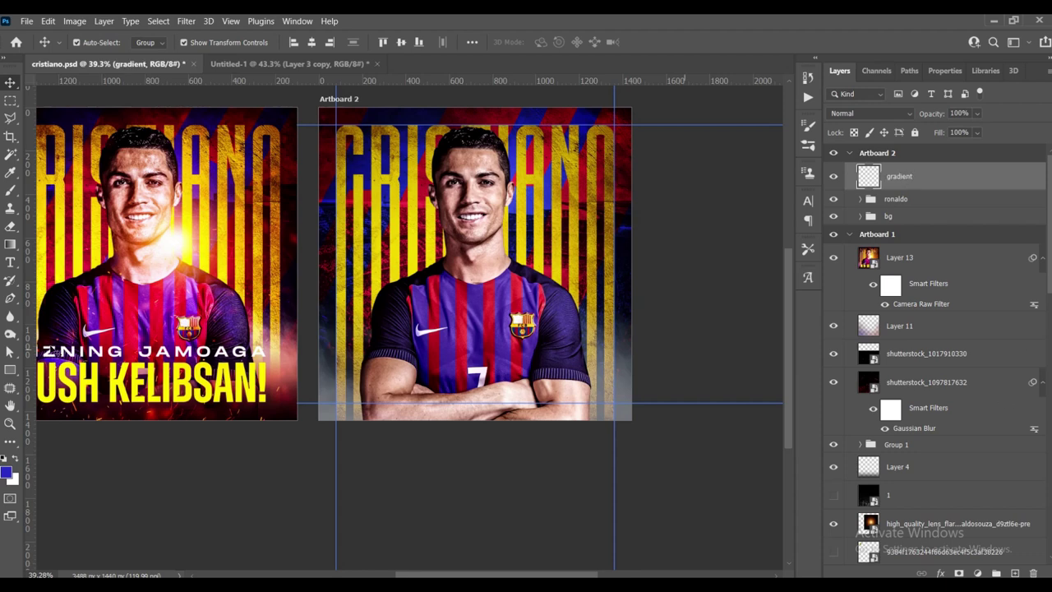
- Draw black-to-transparent gradients at 100% opacity upward from Artboard 2's bottom
{"action": "key", "text": "g"}
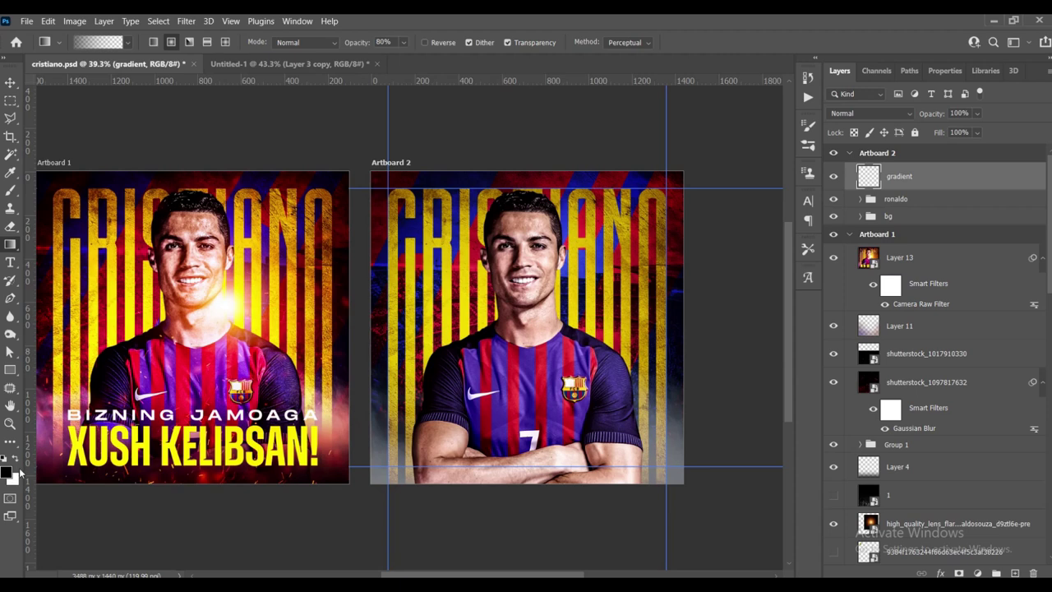
{"action": "scroll", "coordinate": [422, 444], "scroll_direction": "down", "scroll_amount": 1}
{"action": "left_click_drag", "start_coordinate": [472, 366], "coordinate": [333, 333]}
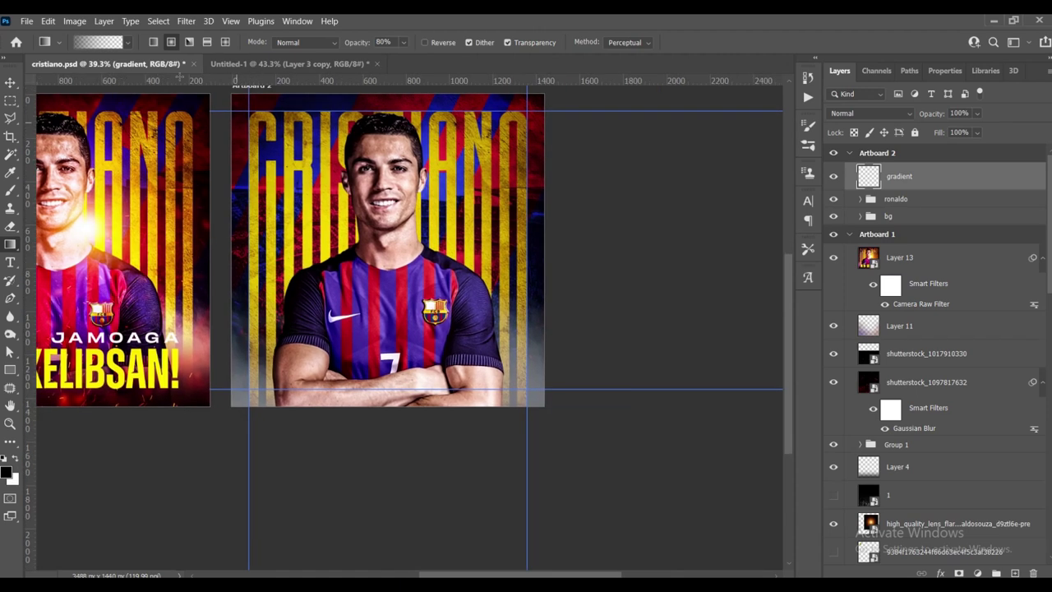
{"action": "key", "text": "0"}
{"action": "left_click", "coordinate": [128, 41]}
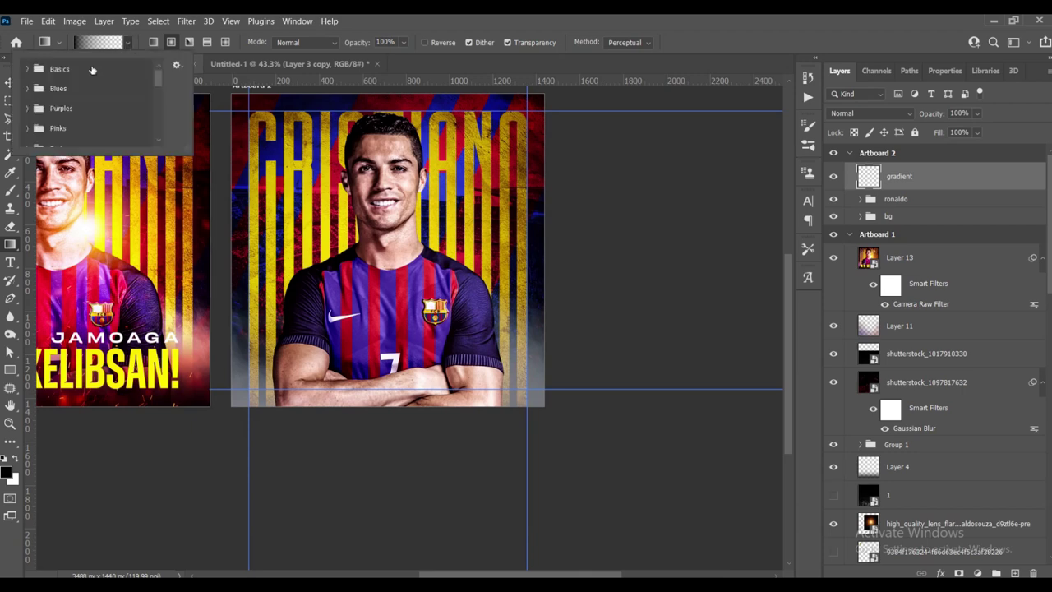
{"action": "left_click", "coordinate": [28, 70]}
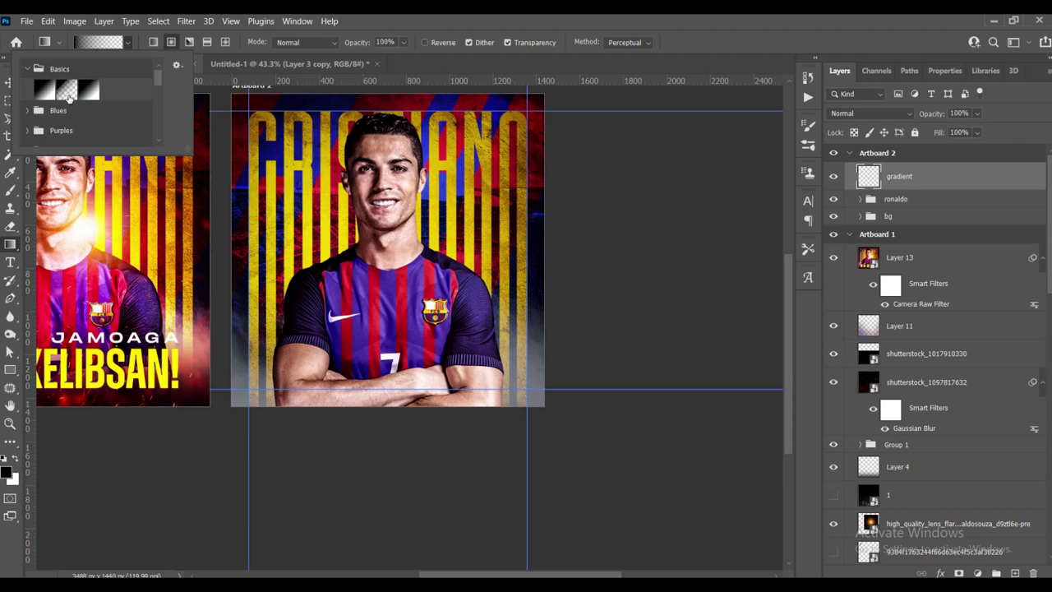
{"action": "double_click", "coordinate": [72, 92]}
{"action": "scroll", "coordinate": [405, 376], "scroll_direction": "up", "scroll_amount": 3}
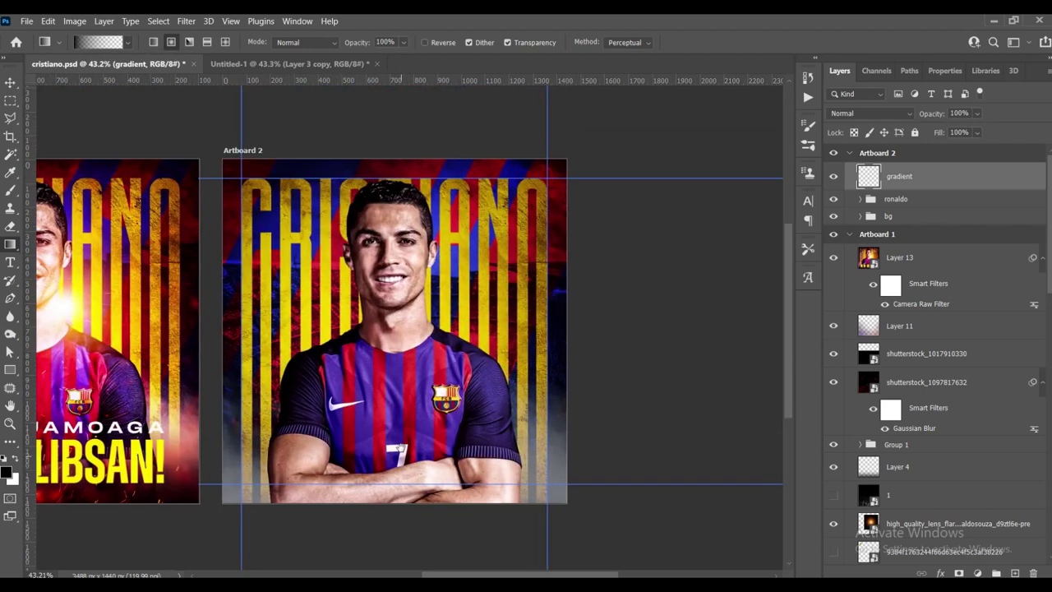
{"action": "left_click_drag", "start_coordinate": [394, 492], "coordinate": [402, 319]}
{"action": "left_click_drag", "start_coordinate": [400, 480], "coordinate": [399, 336]}
{"action": "left_click_drag", "start_coordinate": [397, 490], "coordinate": [401, 332]}
- Darken the bottom further and set the gradient layer opacity to 95%
{"action": "left_click_drag", "start_coordinate": [394, 486], "coordinate": [409, 327]}
{"action": "key", "text": "ctrl+minus"}
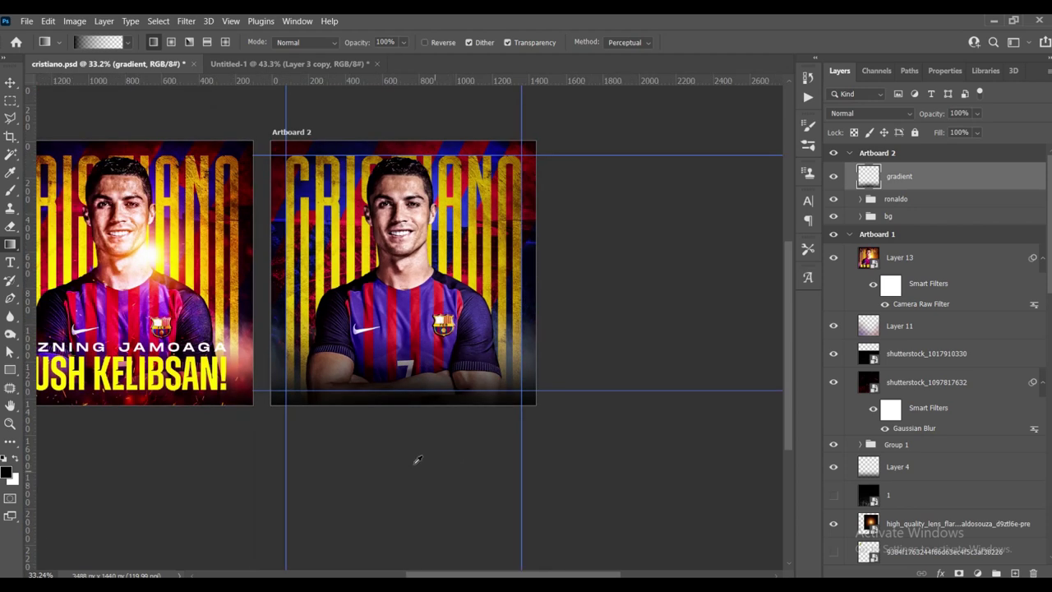
{"action": "left_click_drag", "start_coordinate": [408, 451], "coordinate": [409, 323]}
{"action": "left_click", "coordinate": [10, 82]}
{"action": "key", "text": "9"}
{"action": "key", "text": "5"}
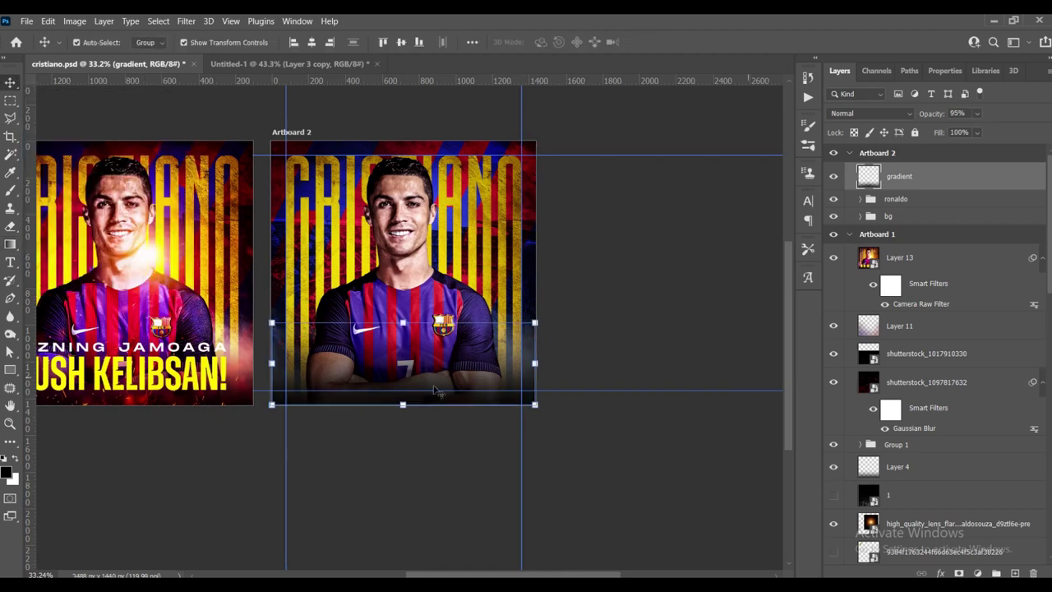
- Check the source files in File Explorer, then start a new text layer on the jersey
{"action": "scroll", "coordinate": [436, 393], "scroll_direction": "up", "scroll_amount": 1}
{"action": "scroll", "coordinate": [437, 388], "scroll_direction": "up", "scroll_amount": 1}
{"action": "scroll", "coordinate": [439, 383], "scroll_direction": "up", "scroll_amount": 1}
{"action": "scroll", "coordinate": [441, 376], "scroll_direction": "up", "scroll_amount": 1}
{"action": "scroll", "coordinate": [441, 377], "scroll_direction": "down", "scroll_amount": 1}
{"action": "scroll", "coordinate": [441, 359], "scroll_direction": "up", "scroll_amount": 1}
{"action": "scroll", "coordinate": [507, 347], "scroll_direction": "left", "scroll_amount": 2}
{"action": "scroll", "coordinate": [579, 341], "scroll_direction": "up", "scroll_amount": 1}
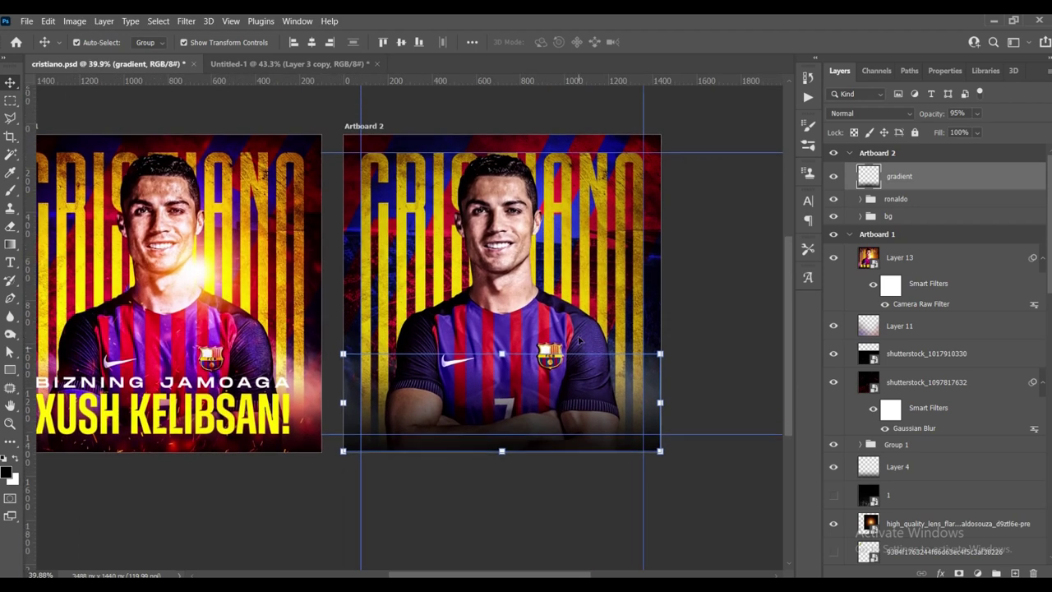
{"action": "scroll", "coordinate": [579, 341], "scroll_direction": "up", "scroll_amount": 1}
{"action": "scroll", "coordinate": [585, 337], "scroll_direction": "up", "scroll_amount": 1}
{"action": "scroll", "coordinate": [591, 332], "scroll_direction": "up", "scroll_amount": 1}
{"action": "scroll", "coordinate": [601, 323], "scroll_direction": "up", "scroll_amount": 1}
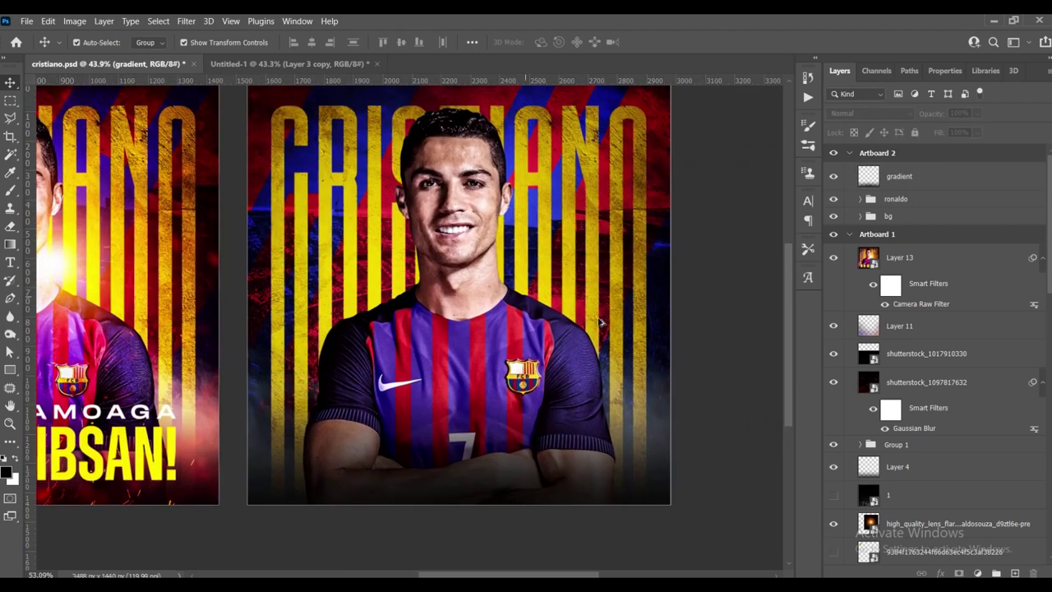
{"action": "key", "text": "alt+Tab"}
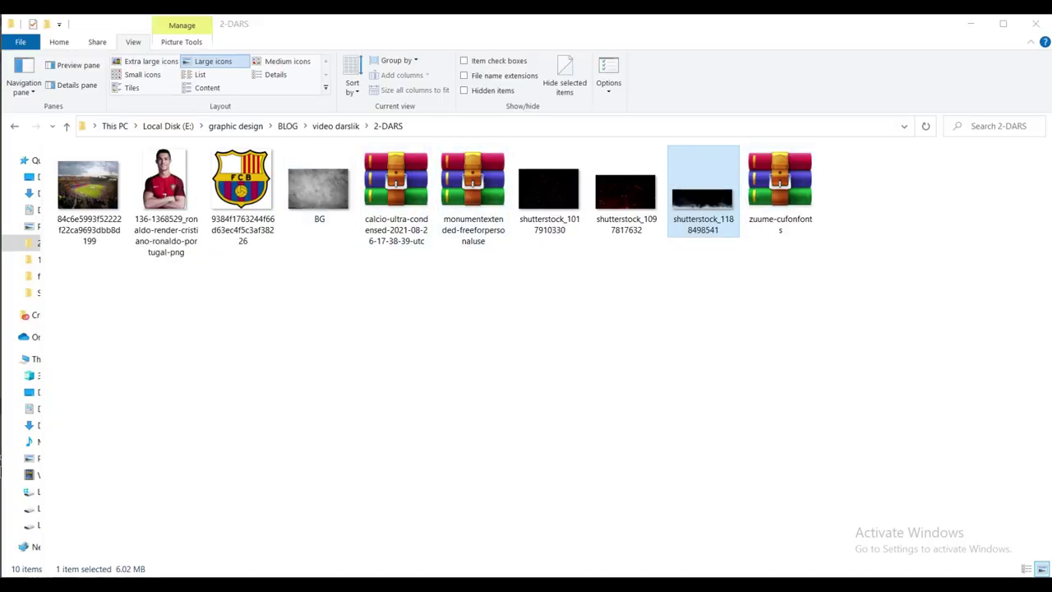
{"action": "key", "text": "alt+Tab"}
{"action": "scroll", "coordinate": [419, 386], "scroll_direction": "up", "scroll_amount": 1}
{"action": "left_click", "coordinate": [397, 384]}
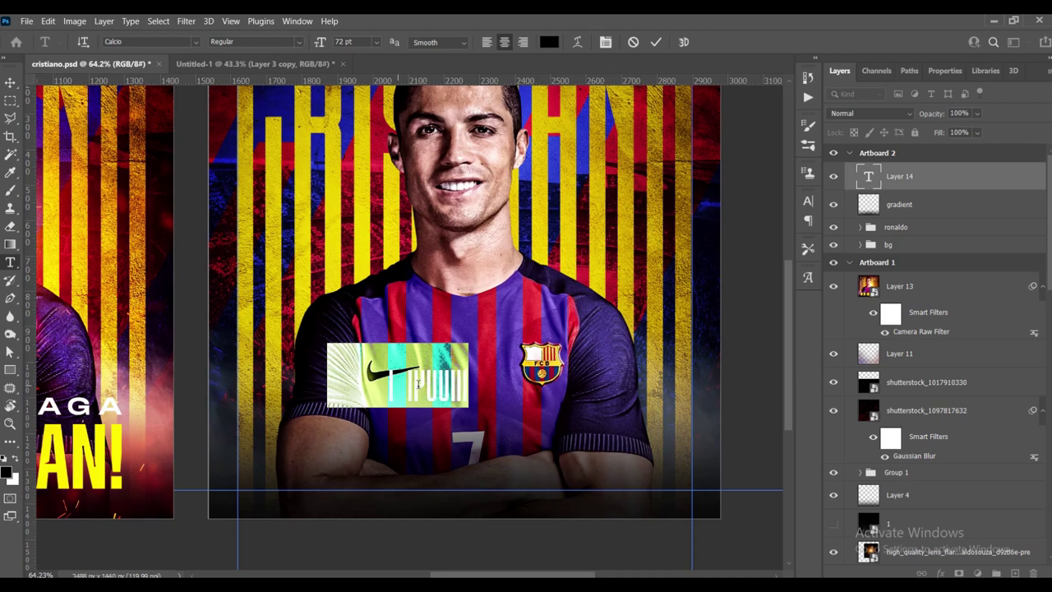
- Type the headline 'BIZNING JAMOAGA' and set it in Monument Extended
{"action": "type", "text": "BI"}
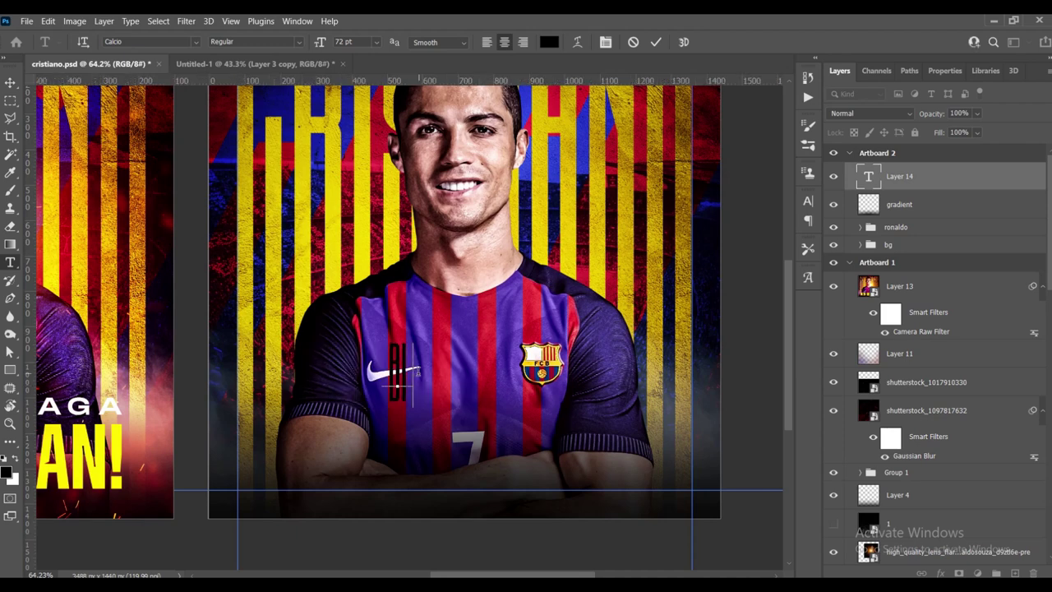
{"action": "type", "text": "ZNING JAMOAGA"}
{"action": "key", "text": "ctrl+a"}
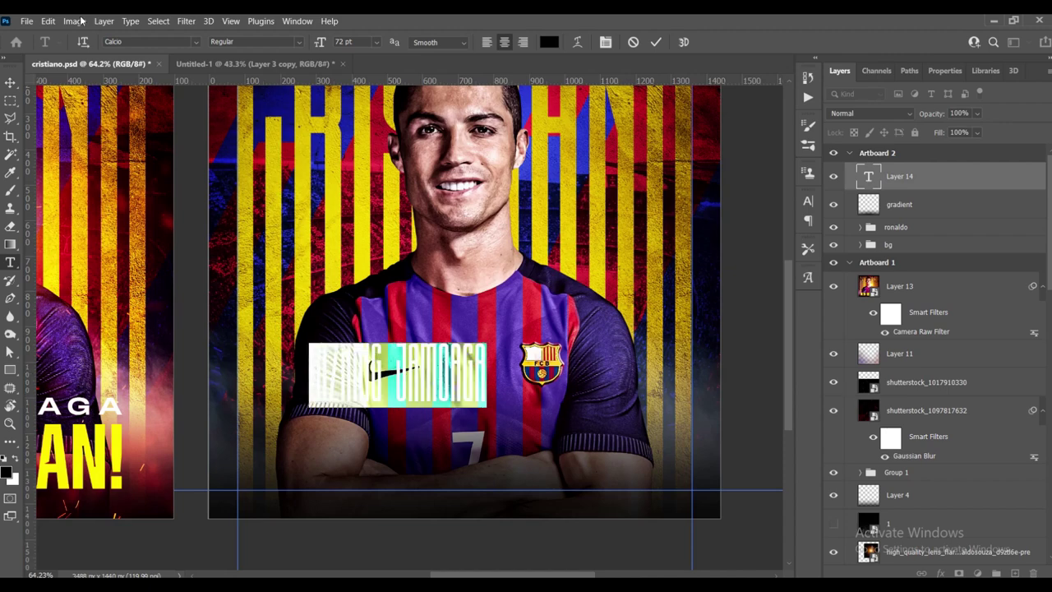
{"action": "type", "text": "monu"}
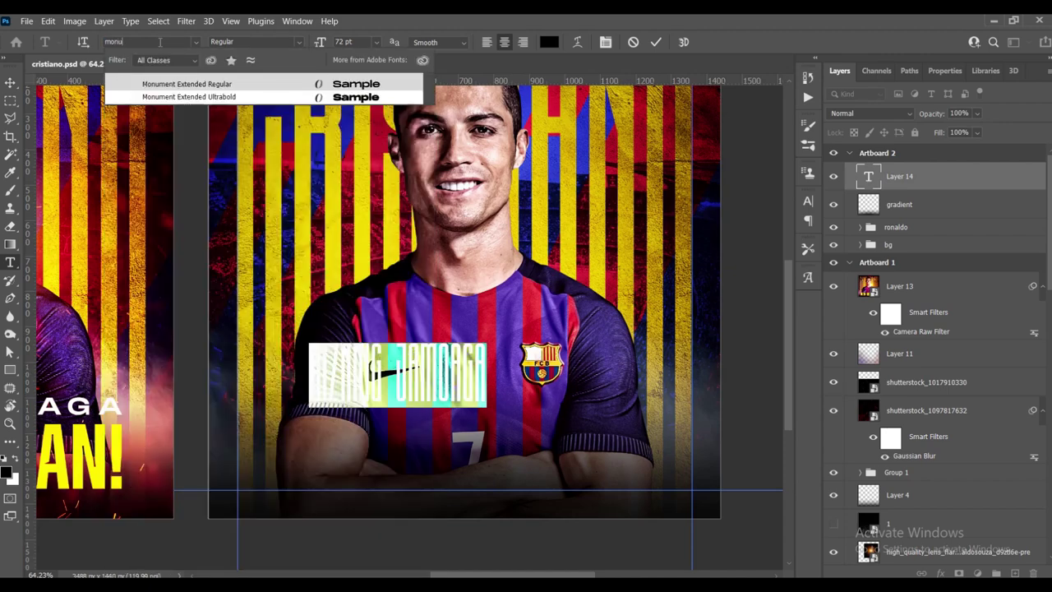
{"action": "left_click", "coordinate": [172, 86]}
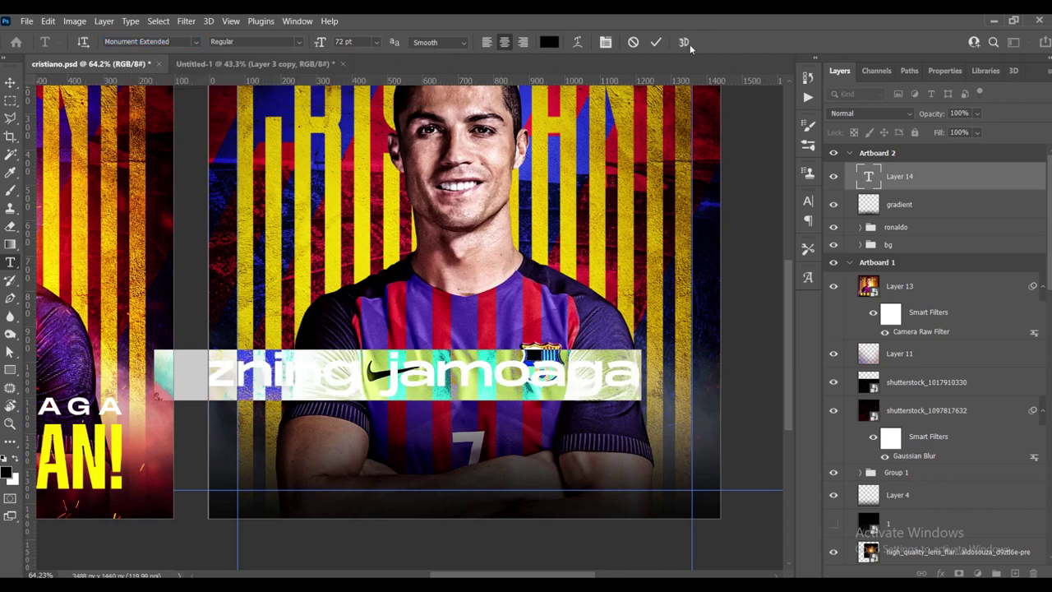
- Make the headline all caps at 48 pt and colour it white (#ffffff)
{"action": "left_click", "coordinate": [606, 42]}
{"action": "left_click", "coordinate": [695, 296]}
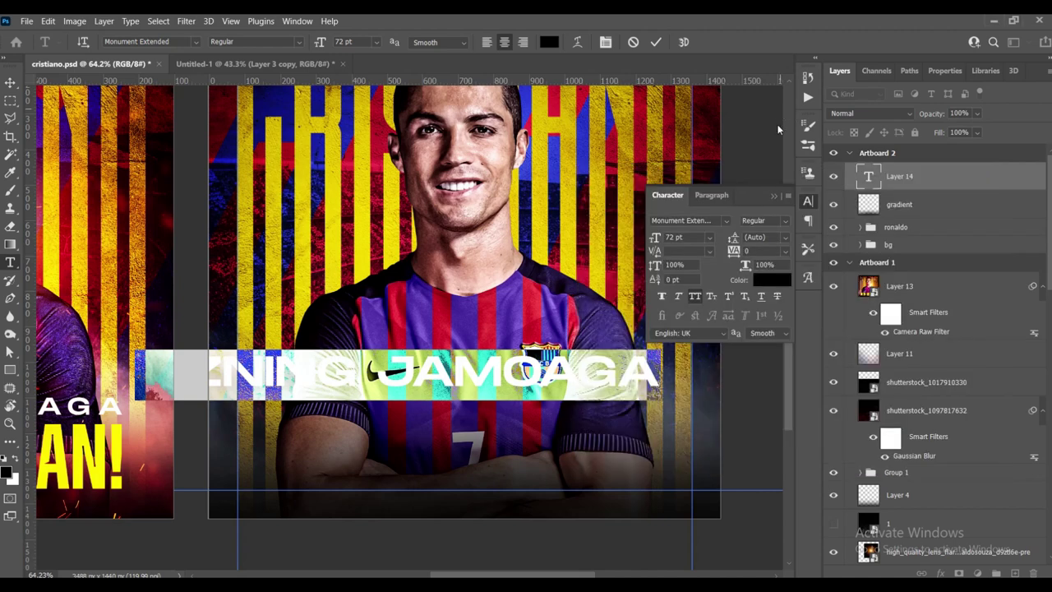
{"action": "left_click", "coordinate": [710, 238]}
{"action": "left_click", "coordinate": [712, 238]}
{"action": "left_click", "coordinate": [712, 238]}
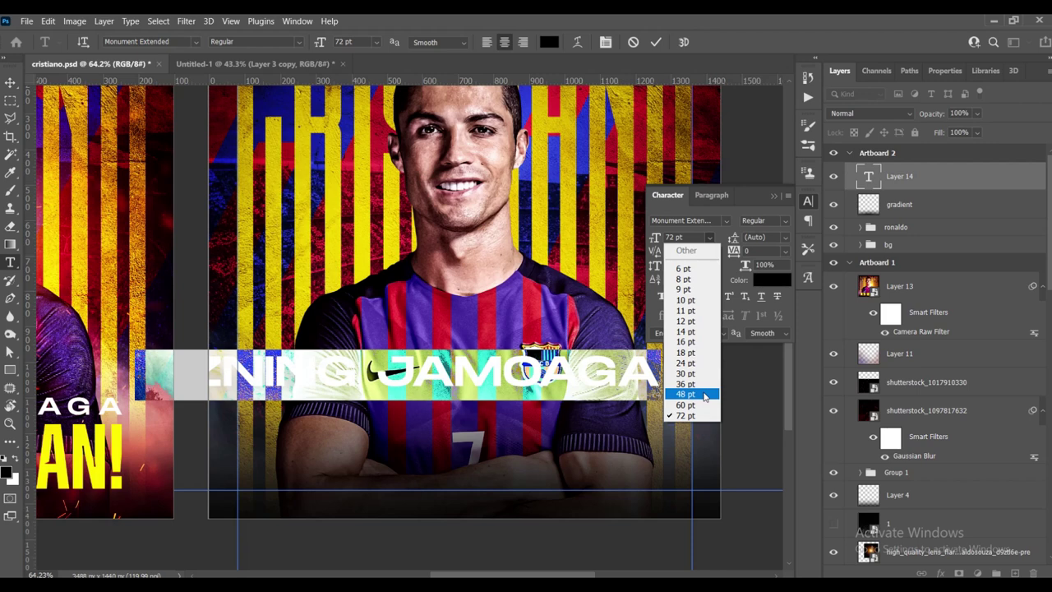
{"action": "left_click", "coordinate": [704, 395]}
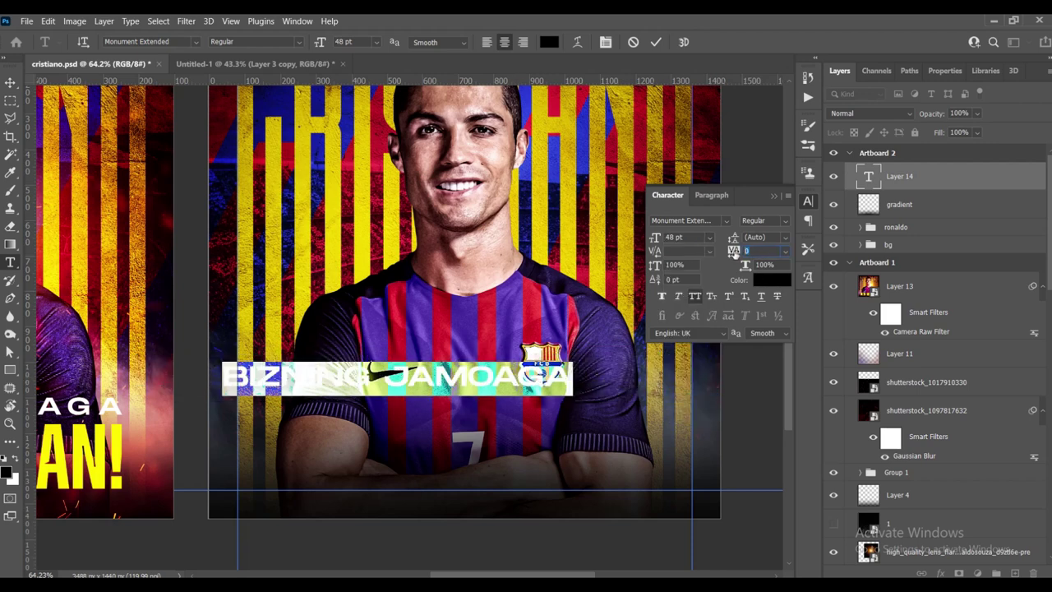
{"action": "left_click", "coordinate": [11, 82]}
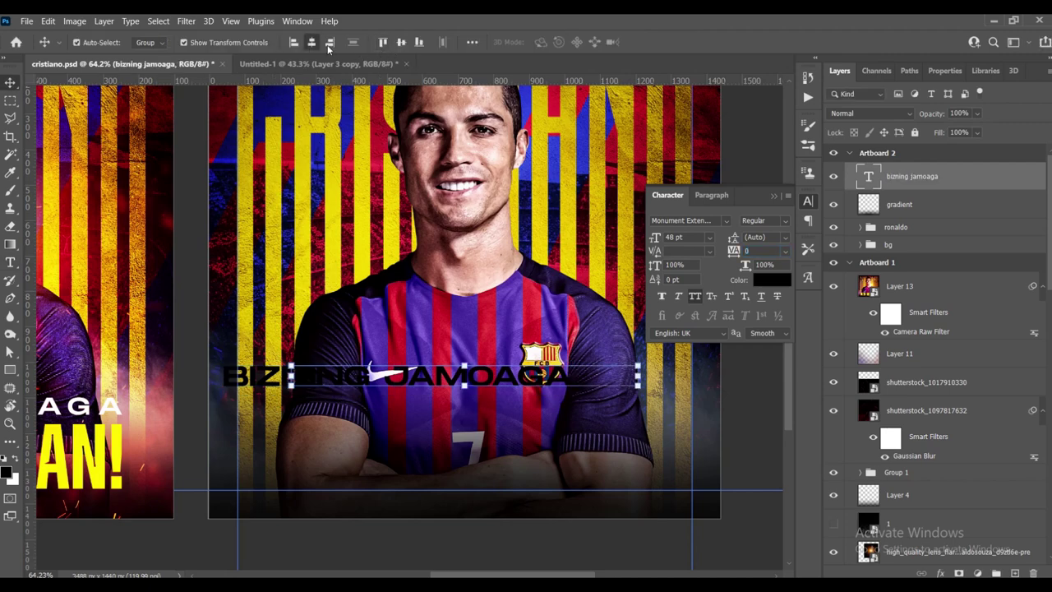
{"action": "left_click", "coordinate": [777, 282]}
{"action": "left_click", "coordinate": [622, 205]}
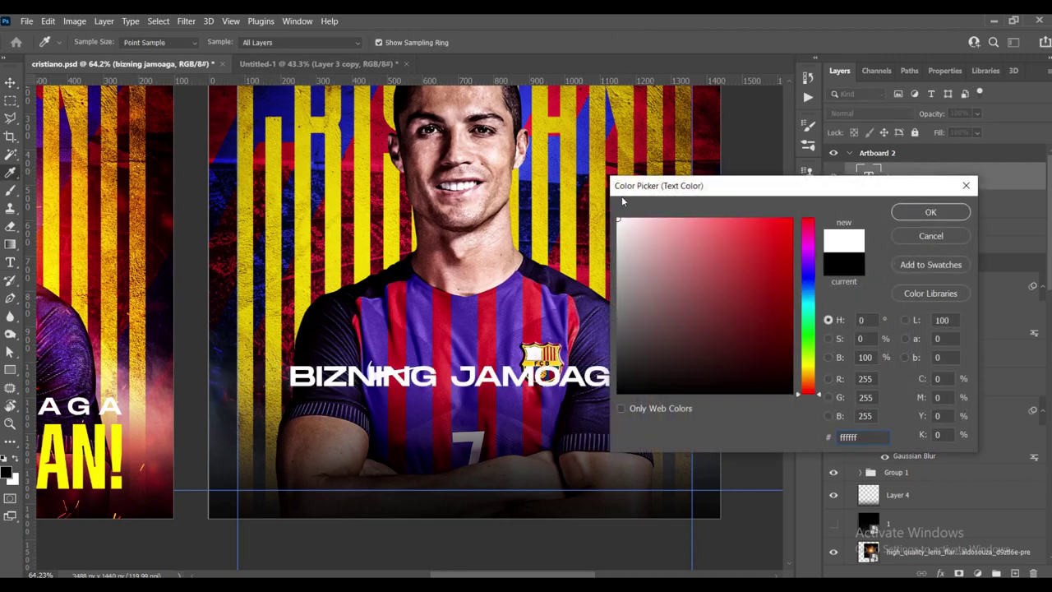
- Make the BIZNING JAMOAGA headline white, spread its letters wider and centre it horizontally
{"action": "key", "text": "Return"}
{"action": "left_click_drag", "start_coordinate": [735, 253], "coordinate": [750, 251]}
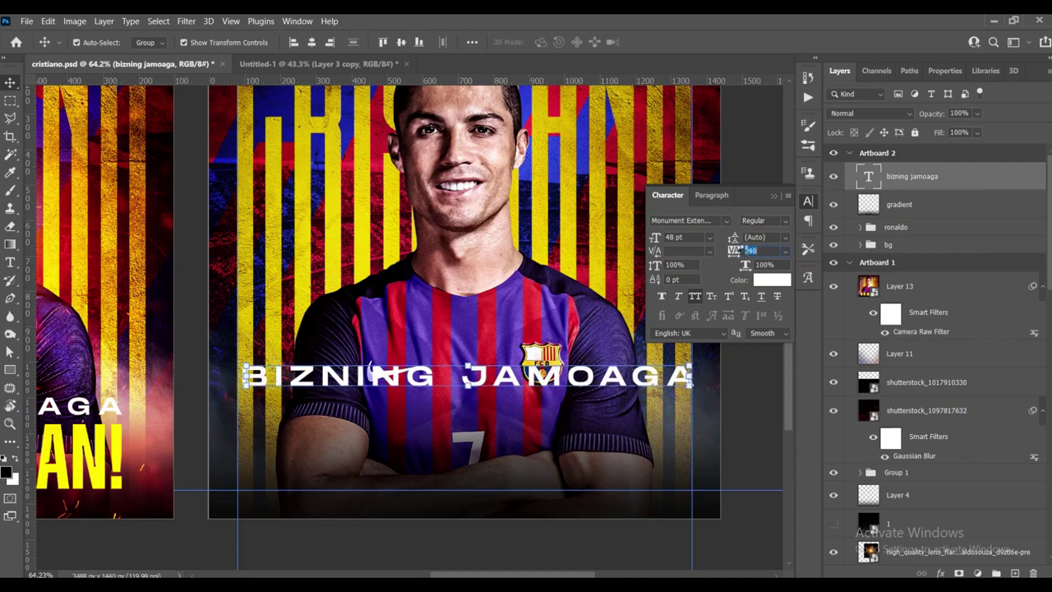
{"action": "scroll", "coordinate": [454, 350], "scroll_direction": "down", "scroll_amount": 2}
{"action": "left_click", "coordinate": [311, 42]}
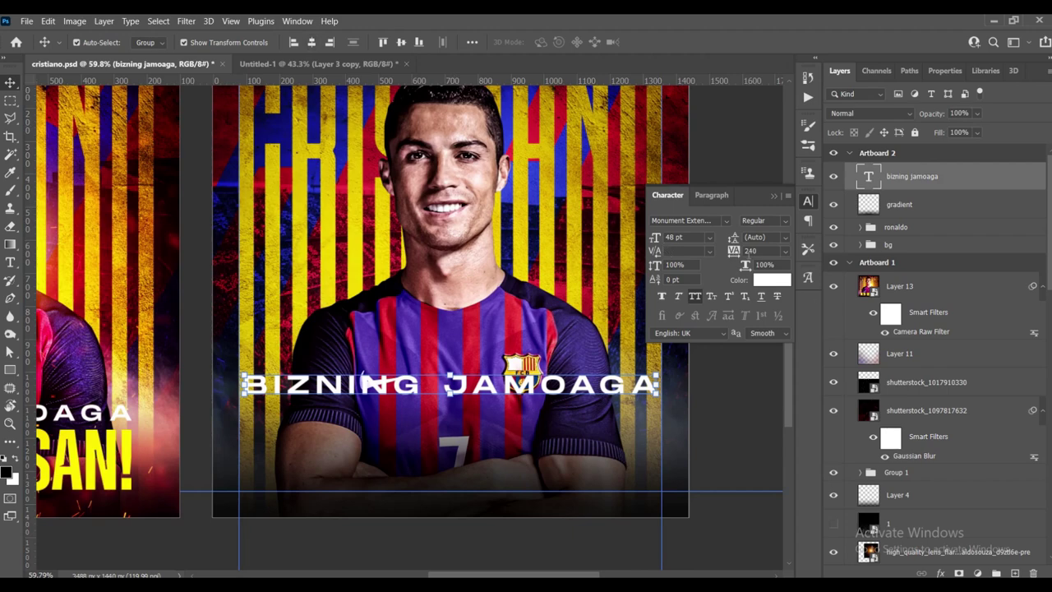
{"action": "left_click_drag", "start_coordinate": [734, 251], "coordinate": [738, 251]}
{"action": "scroll", "coordinate": [657, 380], "scroll_direction": "up", "scroll_amount": 5}
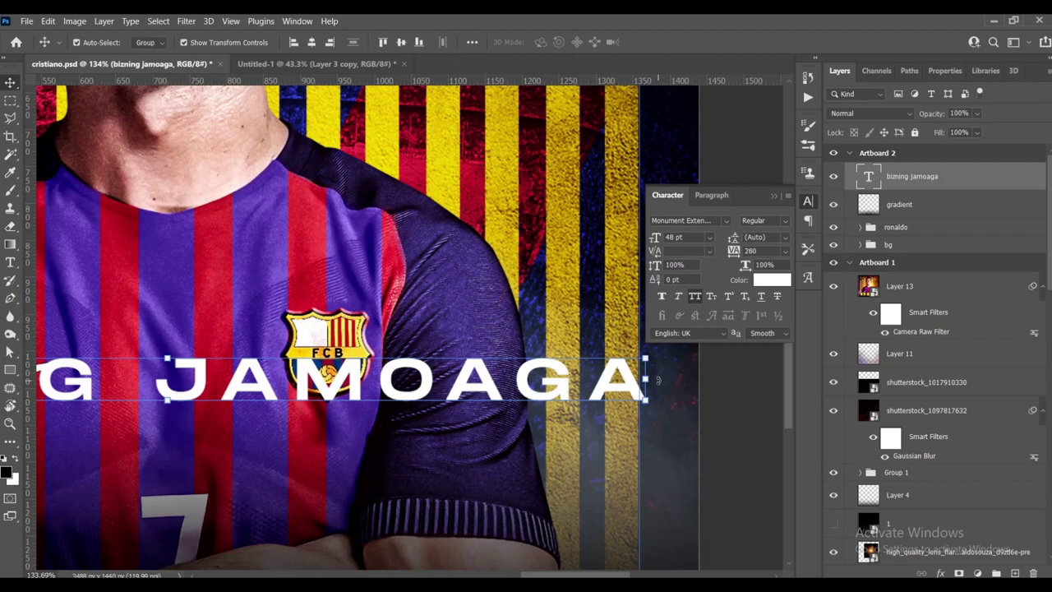
- Shrink the headline slightly with Free Transform
{"action": "key", "text": "ctrl+t"}
{"action": "left_click_drag", "start_coordinate": [664, 384], "coordinate": [657, 384]}
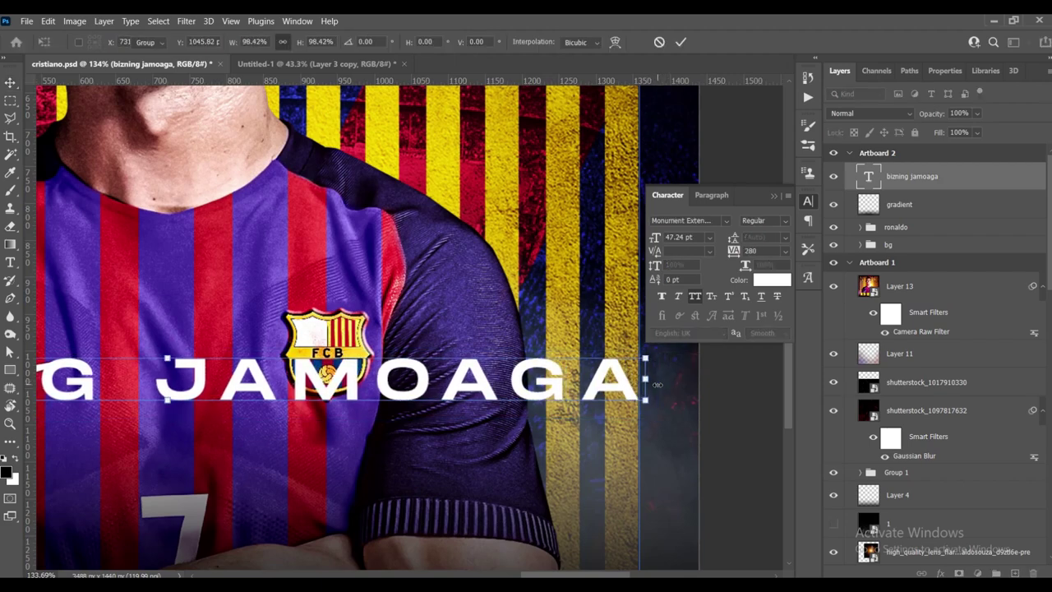
{"action": "key", "text": "Return"}
{"action": "scroll", "coordinate": [658, 384], "scroll_direction": "down", "scroll_amount": 3}
{"action": "scroll", "coordinate": [662, 394], "scroll_direction": "down", "scroll_amount": 3}
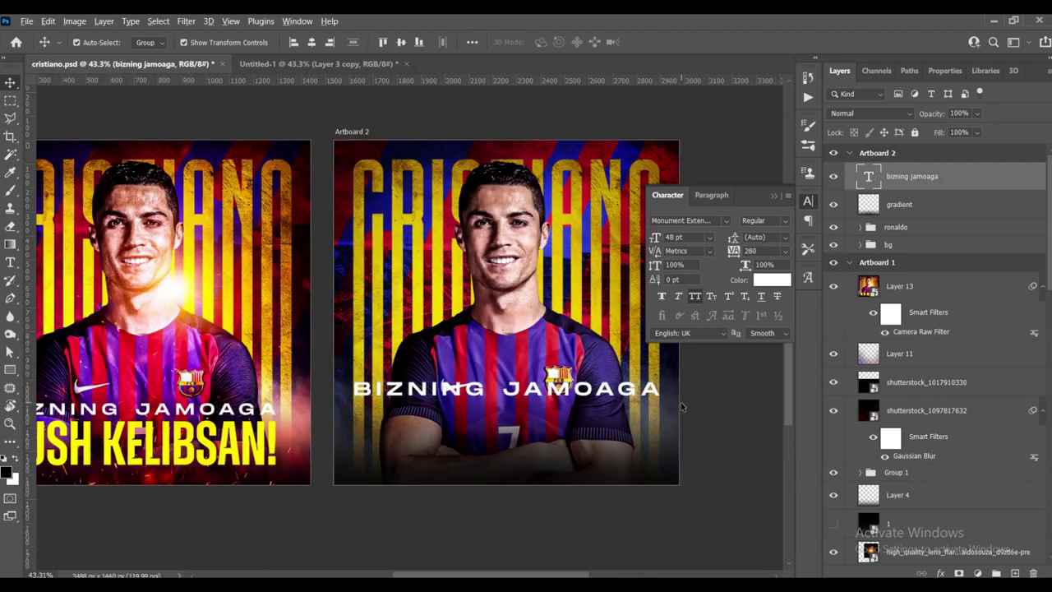
{"action": "scroll", "coordinate": [681, 406], "scroll_direction": "down", "scroll_amount": 1}
{"action": "scroll", "coordinate": [624, 401], "scroll_direction": "up", "scroll_amount": 1}
{"action": "scroll", "coordinate": [575, 398], "scroll_direction": "up", "scroll_amount": 1}
{"action": "scroll", "coordinate": [569, 395], "scroll_direction": "up", "scroll_amount": 1}
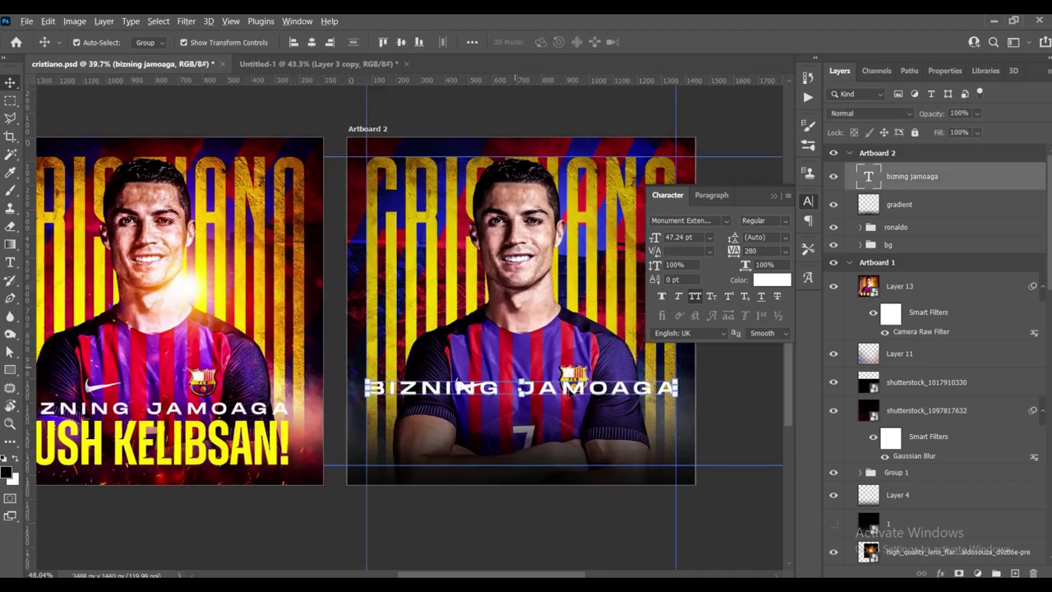
{"action": "scroll", "coordinate": [553, 388], "scroll_direction": "up", "scroll_amount": 1}
- Scale the headline down a little more and widen its letter spacing
{"action": "key", "text": "ctrl+t"}
{"action": "left_click_drag", "start_coordinate": [685, 385], "coordinate": [685, 385]}
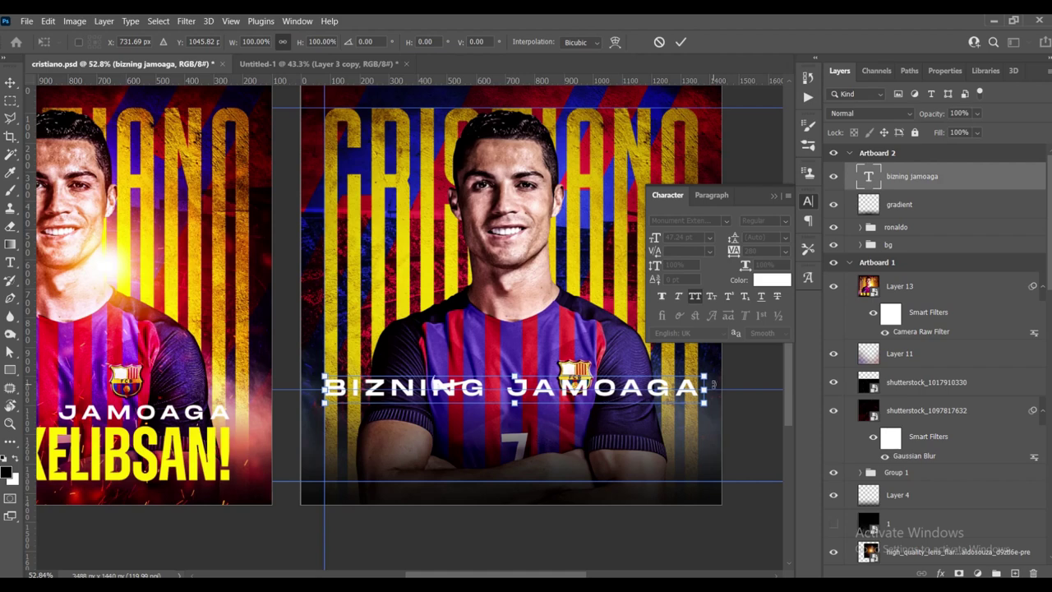
{"action": "left_click", "coordinate": [681, 41]}
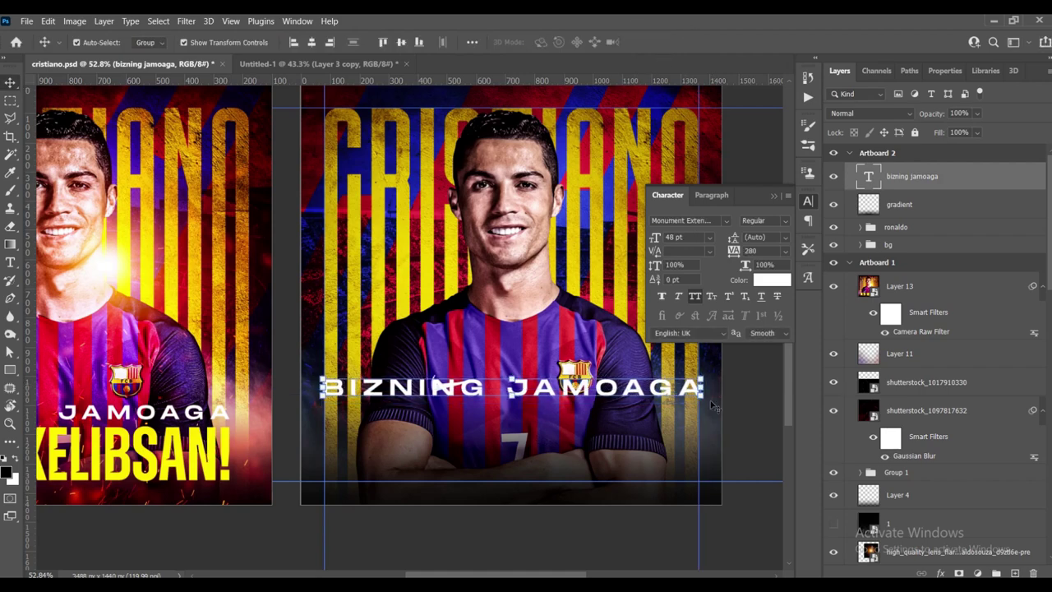
{"action": "scroll", "coordinate": [712, 406], "scroll_direction": "up", "scroll_amount": 3}
{"action": "scroll", "coordinate": [711, 406], "scroll_direction": "up", "scroll_amount": 1}
{"action": "key", "text": "ctrl+t"}
{"action": "left_click_drag", "start_coordinate": [701, 366], "coordinate": [666, 383]}
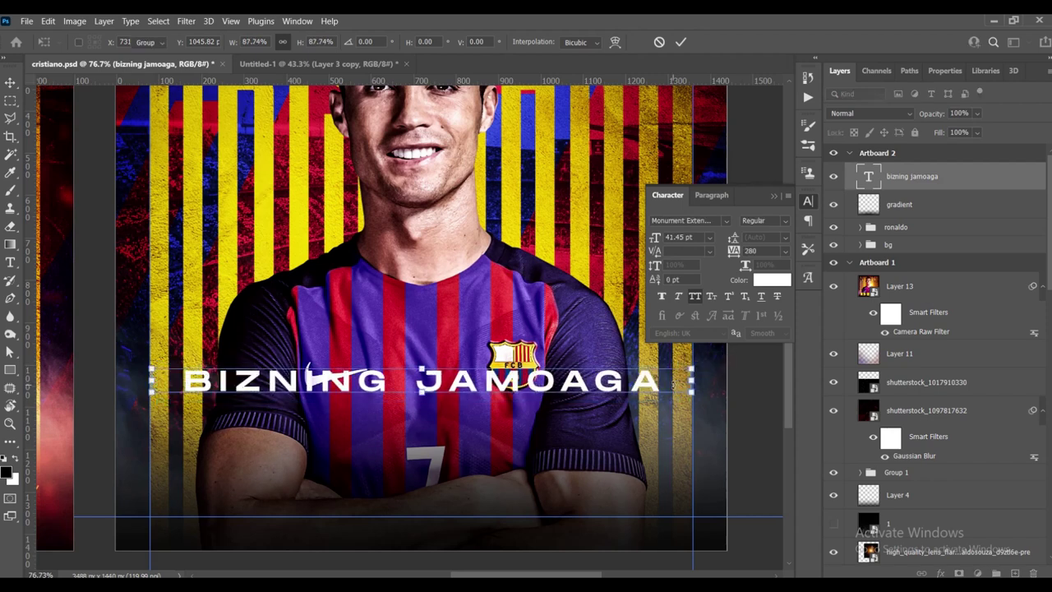
{"action": "key", "text": "Return"}
{"action": "left_click_drag", "start_coordinate": [732, 250], "coordinate": [734, 251]}
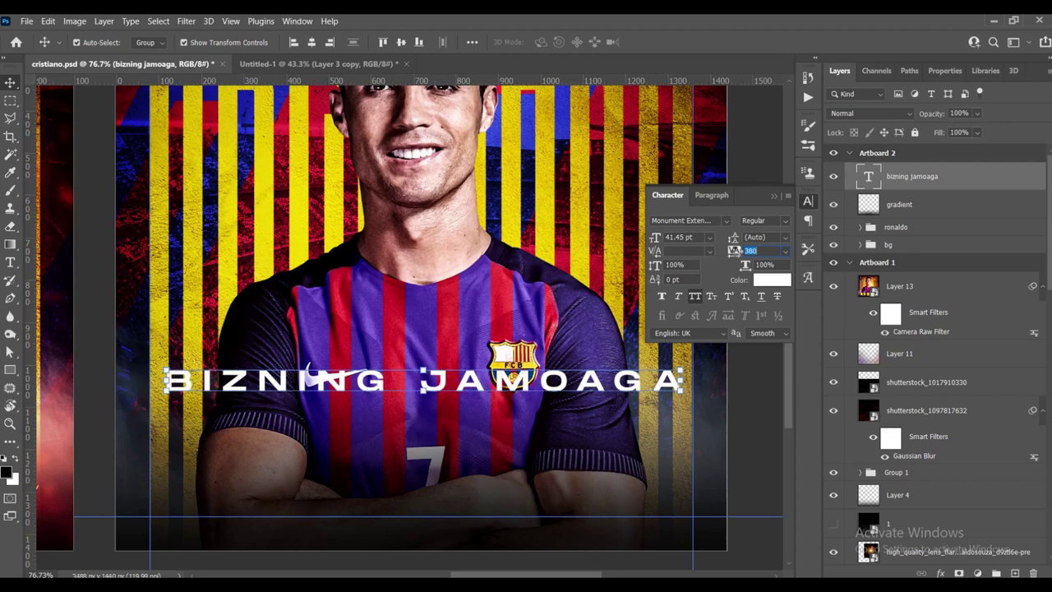
{"action": "left_click_drag", "start_coordinate": [734, 251], "coordinate": [738, 251]}
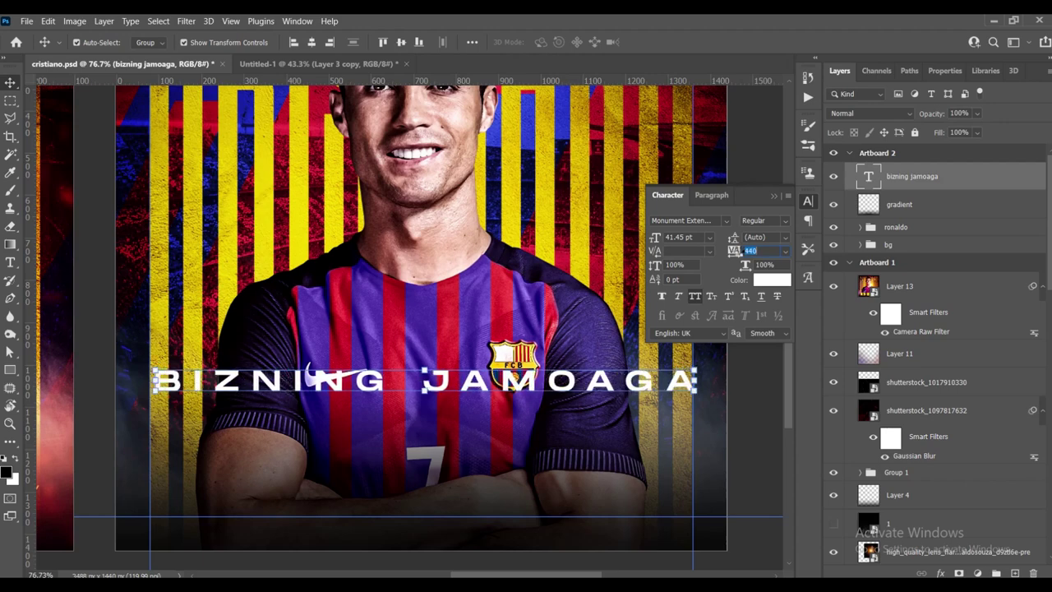
- Shrink the headline very slightly once more
{"action": "scroll", "coordinate": [695, 375], "scroll_direction": "up", "scroll_amount": 3}
{"action": "scroll", "coordinate": [695, 375], "scroll_direction": "up", "scroll_amount": 2}
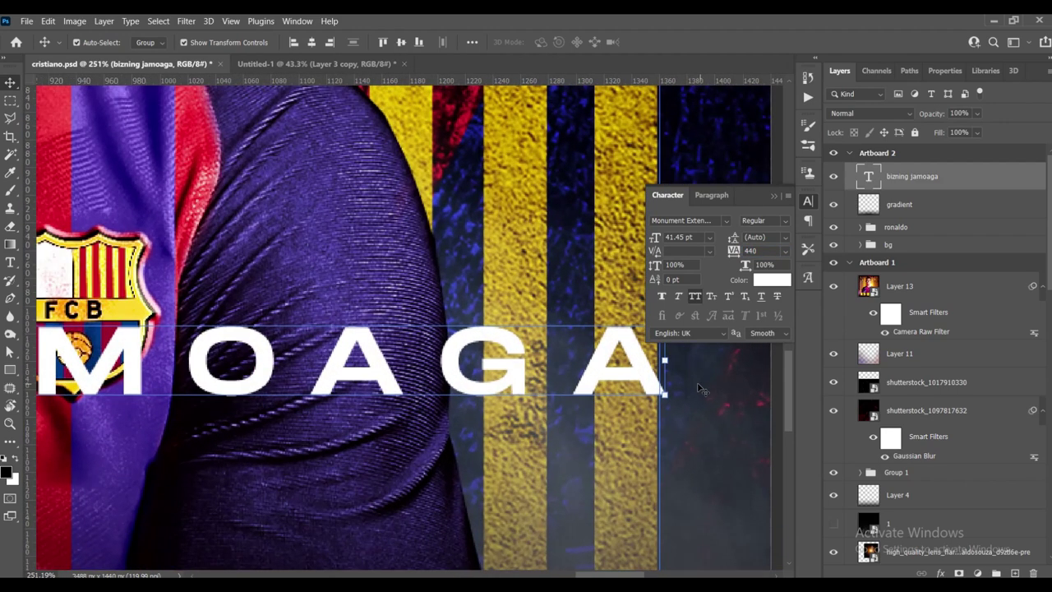
{"action": "scroll", "coordinate": [665, 368], "scroll_direction": "up", "scroll_amount": 2}
{"action": "key", "text": "ctrl+t"}
{"action": "left_click_drag", "start_coordinate": [721, 369], "coordinate": [716, 369]}
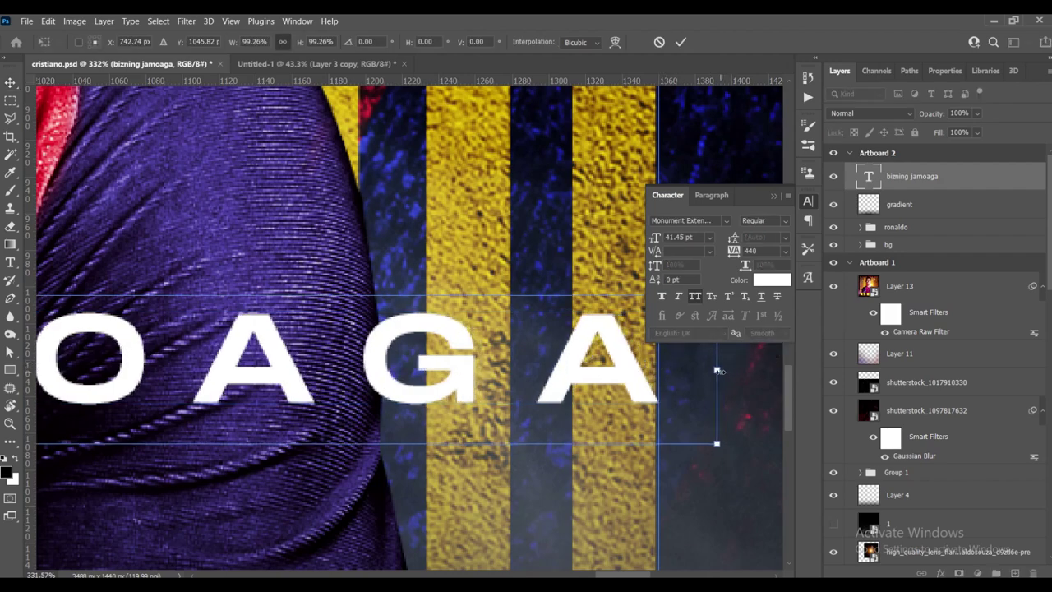
{"action": "key", "text": "Return"}
{"action": "scroll", "coordinate": [637, 434], "scroll_direction": "down", "scroll_amount": 3}
{"action": "scroll", "coordinate": [637, 433], "scroll_direction": "down", "scroll_amount": 3}
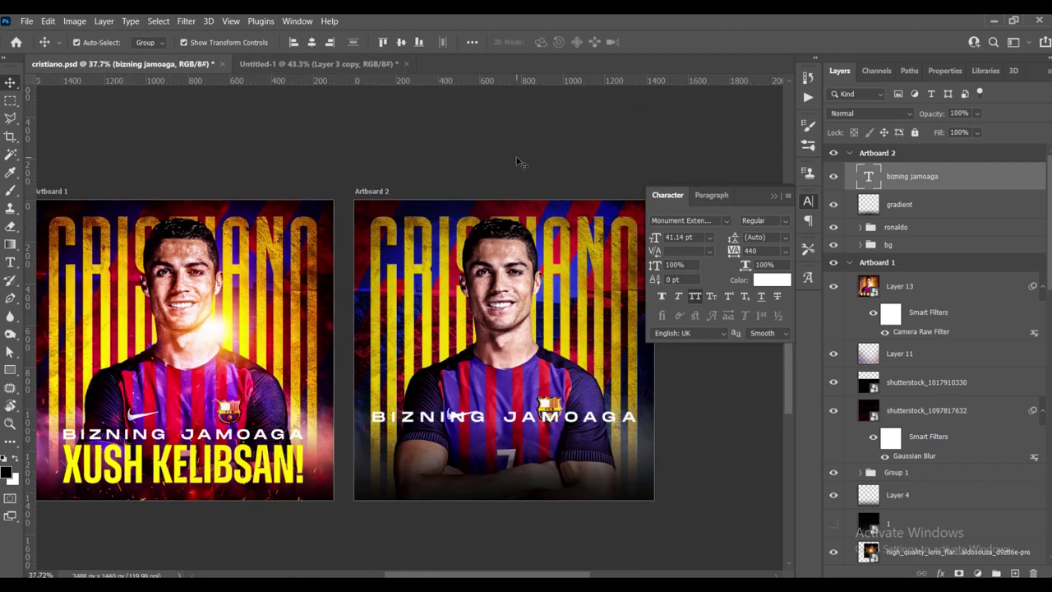
- Reselect the BIZNING JAMOAGA text layer on Artboard 2
{"action": "left_click", "coordinate": [543, 423]}
{"action": "scroll", "coordinate": [542, 423], "scroll_direction": "up", "scroll_amount": 2}
{"action": "left_click", "coordinate": [554, 418]}
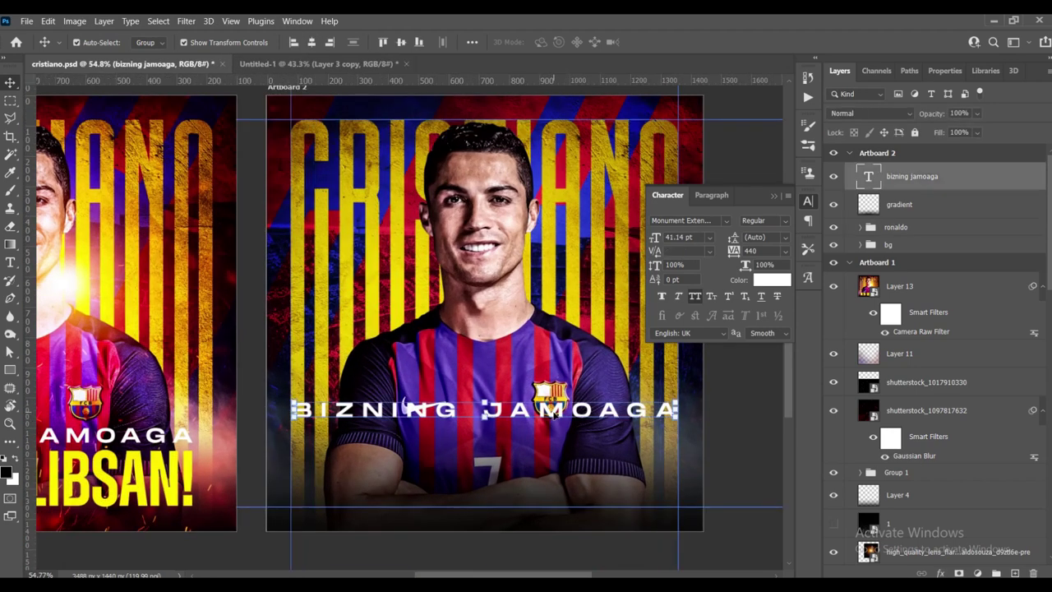
{"action": "left_click", "coordinate": [702, 417]}
{"action": "scroll", "coordinate": [703, 417], "scroll_direction": "down", "scroll_amount": 1}
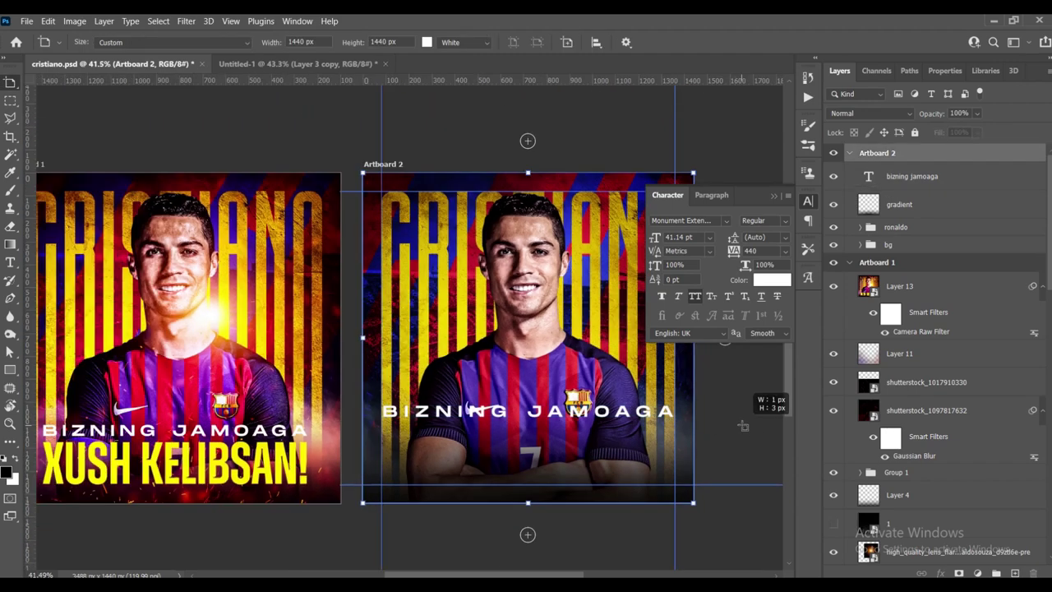
{"action": "scroll", "coordinate": [742, 422], "scroll_direction": "up", "scroll_amount": 1}
{"action": "scroll", "coordinate": [591, 445], "scroll_direction": "up", "scroll_amount": 1}
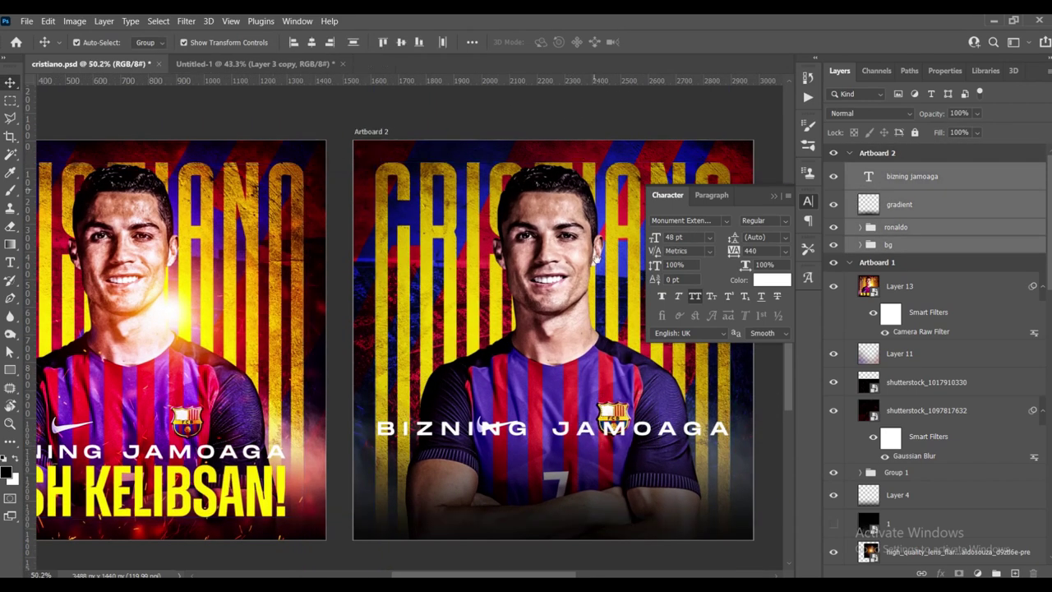
{"action": "scroll", "coordinate": [592, 444], "scroll_direction": "up", "scroll_amount": 1}
{"action": "scroll", "coordinate": [608, 372], "scroll_direction": "up", "scroll_amount": 1}
{"action": "scroll", "coordinate": [609, 371], "scroll_direction": "up", "scroll_amount": 1}
{"action": "left_click", "coordinate": [609, 372]}
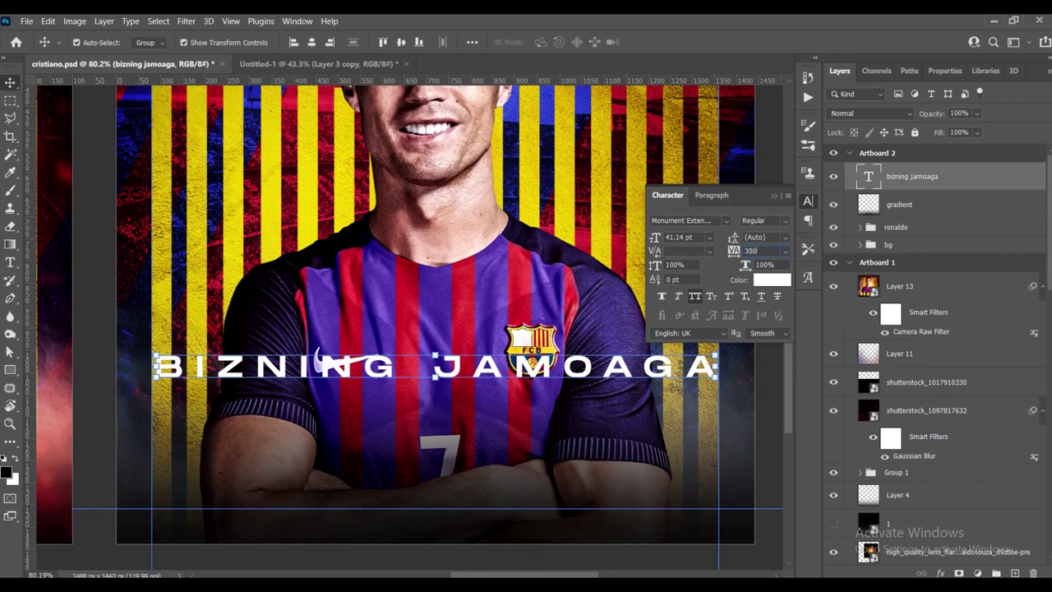
- Set the headline tracking to 350, enlarge it to about 109% and move it slightly lower
{"action": "key", "text": "Return"}
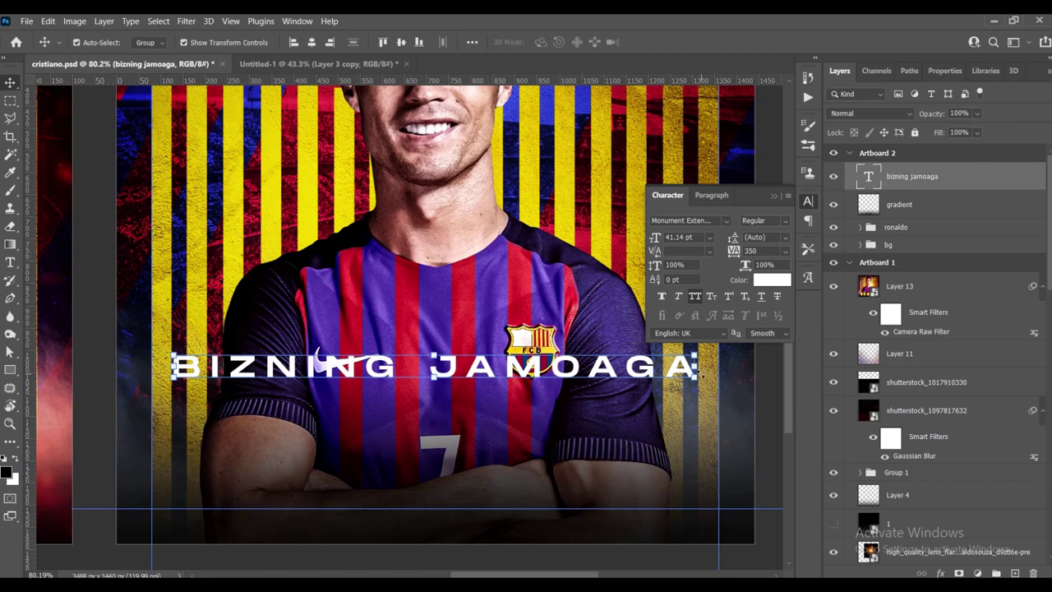
{"action": "key", "text": "ctrl+t"}
{"action": "left_click_drag", "start_coordinate": [699, 369], "coordinate": [732, 369]}
{"action": "key", "text": "Return"}
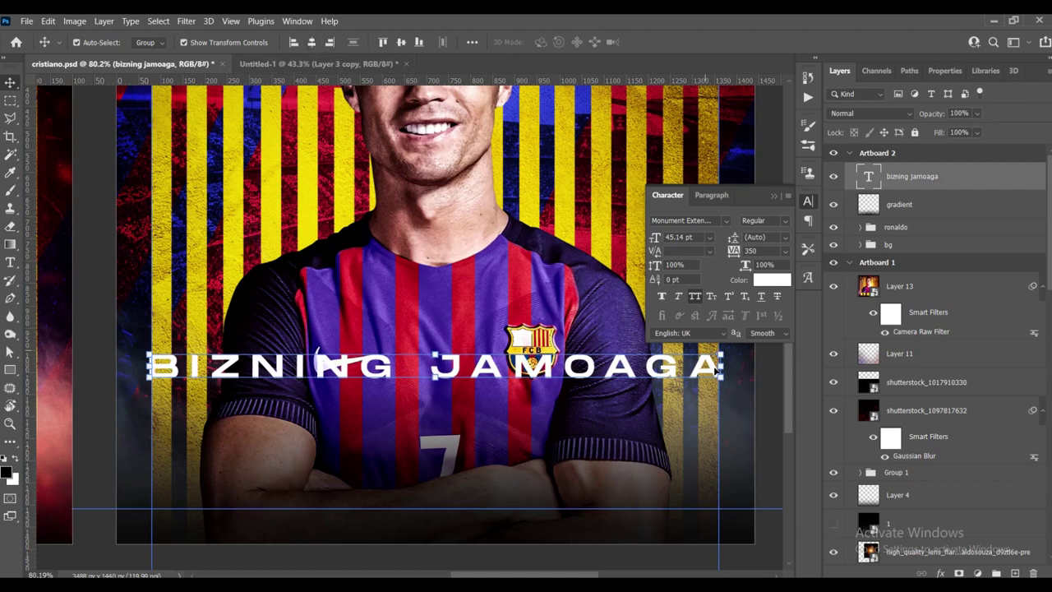
{"action": "scroll", "coordinate": [561, 377], "scroll_direction": "down", "scroll_amount": 2}
{"action": "scroll", "coordinate": [562, 377], "scroll_direction": "down", "scroll_amount": 2}
{"action": "left_click", "coordinate": [631, 398]}
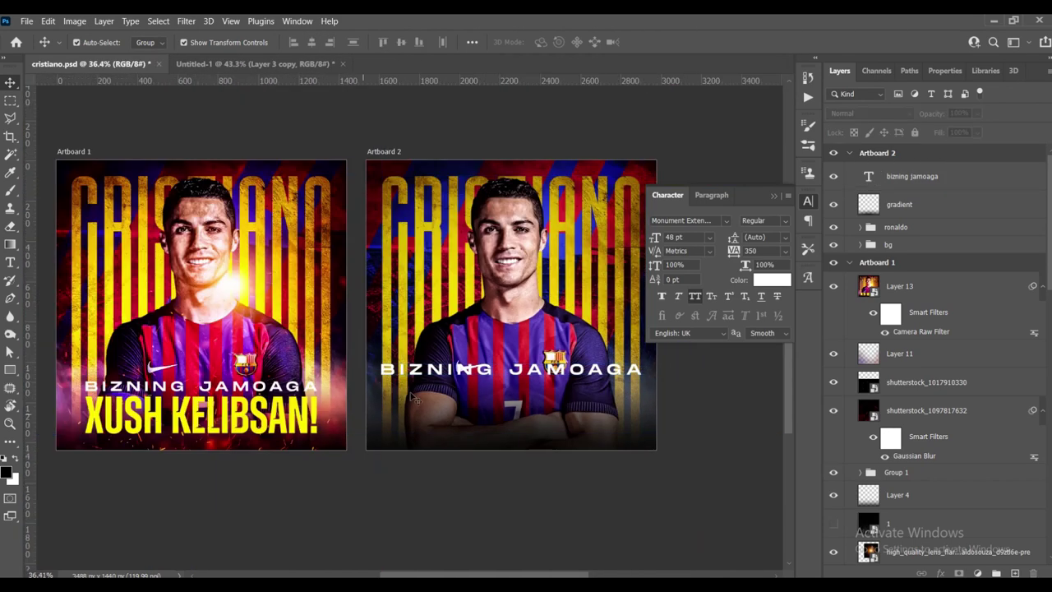
{"action": "left_click_drag", "start_coordinate": [497, 371], "coordinate": [509, 383]}
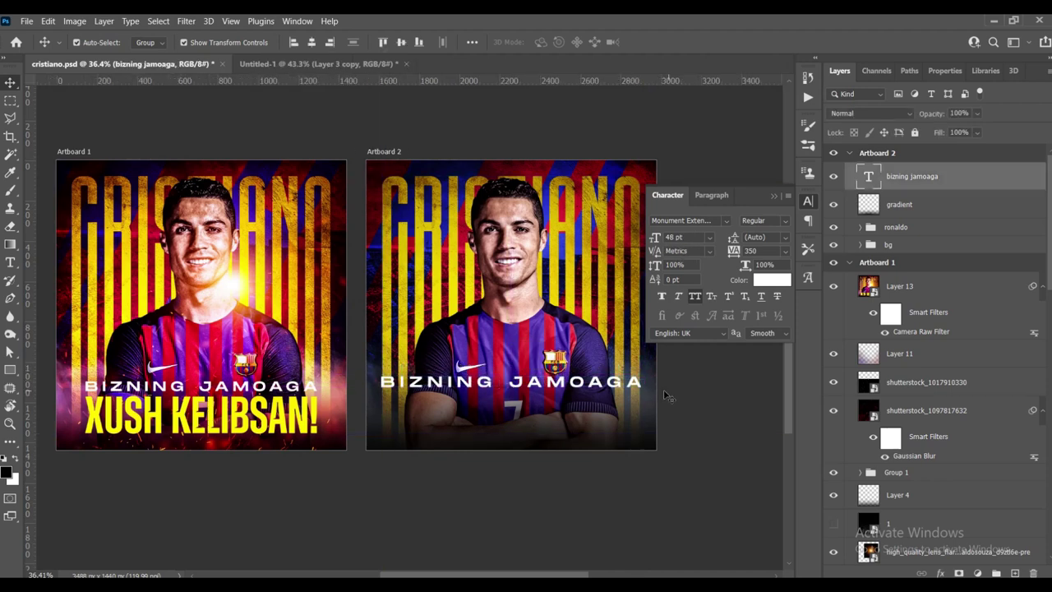
- Reduce the headline tracking to 300 and try stretching it wider, undoing the stretch
{"action": "scroll", "coordinate": [559, 393], "scroll_direction": "up", "scroll_amount": 2}
{"action": "scroll", "coordinate": [578, 374], "scroll_direction": "up", "scroll_amount": 2}
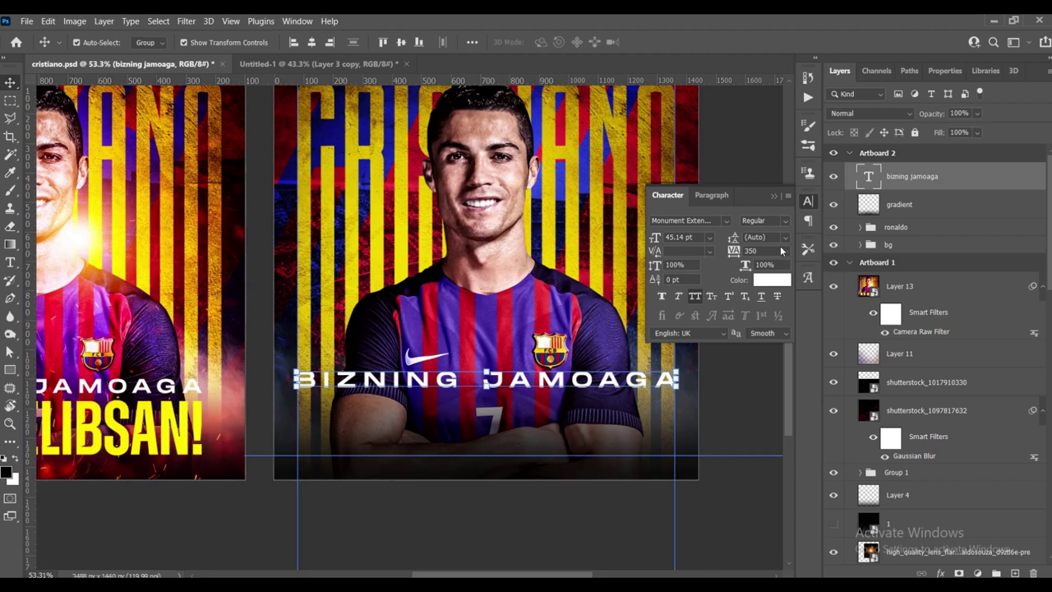
{"action": "type", "text": "300"}
{"action": "key", "text": "Return"}
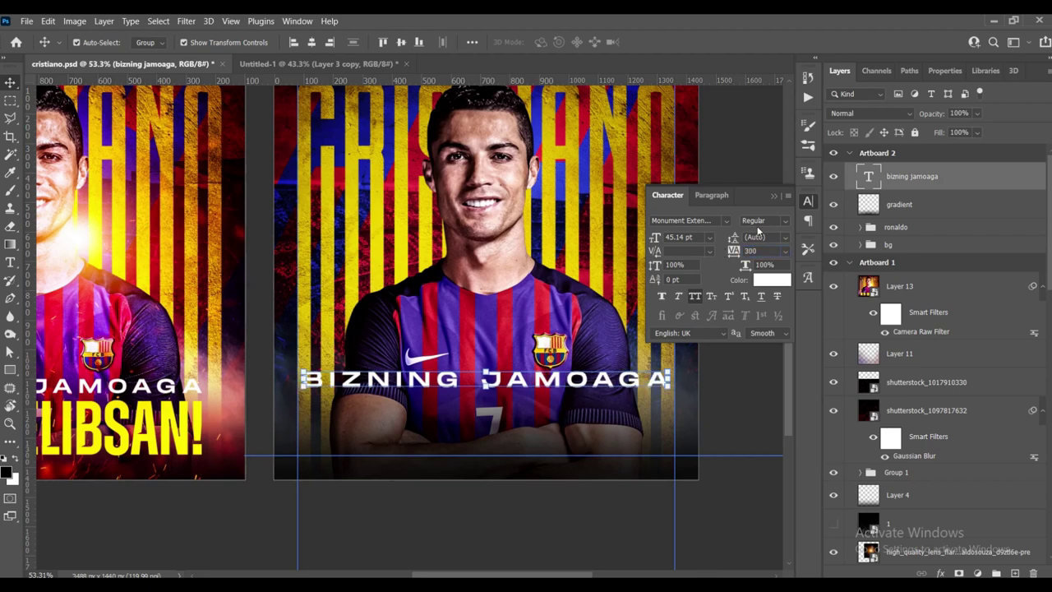
{"action": "scroll", "coordinate": [434, 333], "scroll_direction": "up", "scroll_amount": 2}
{"action": "scroll", "coordinate": [433, 333], "scroll_direction": "up", "scroll_amount": 2}
{"action": "scroll", "coordinate": [433, 333], "scroll_direction": "up", "scroll_amount": 2}
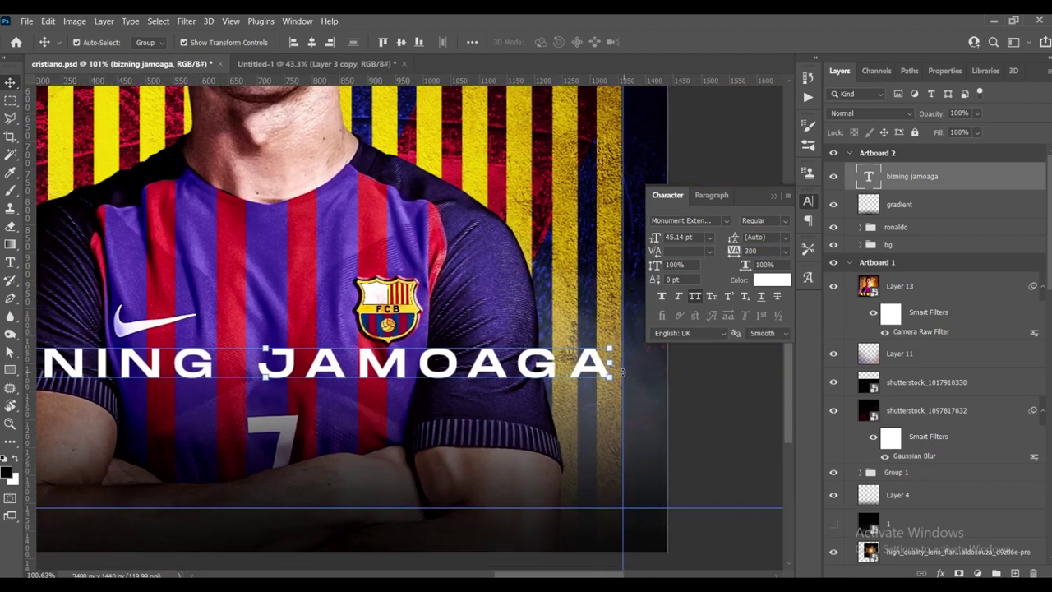
{"action": "key", "text": "ctrl+t"}
{"action": "left_click_drag", "start_coordinate": [618, 370], "coordinate": [634, 366]}
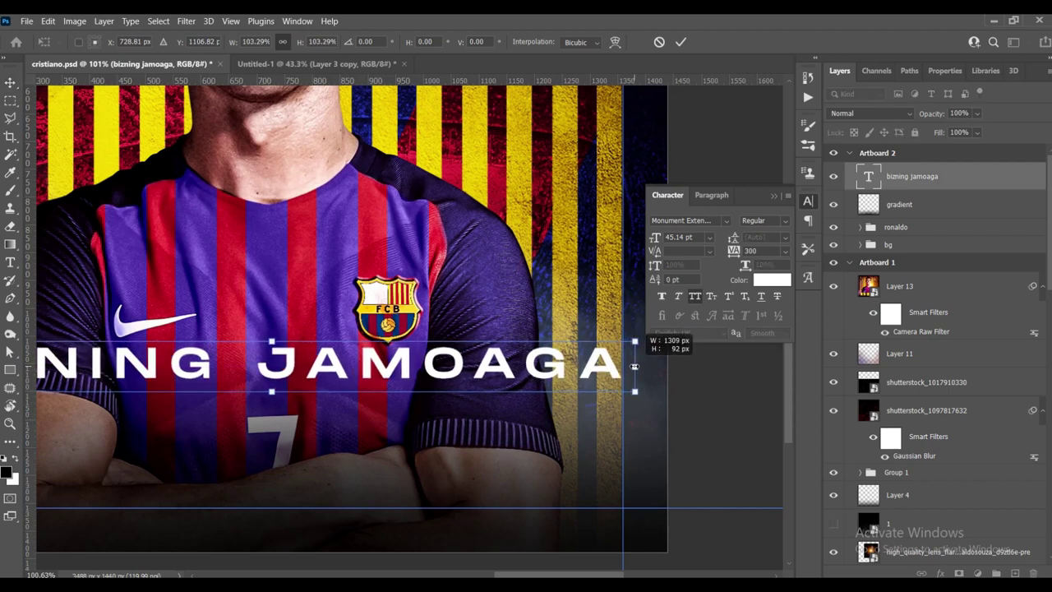
{"action": "left_click_drag", "start_coordinate": [634, 366], "coordinate": [636, 365]}
{"action": "key", "text": "Return"}
{"action": "key", "text": "ctrl+z"}
{"action": "key", "text": "ctrl+z"}
- Redraw the gradient across the gradient layer
{"action": "left_click", "coordinate": [899, 204]}
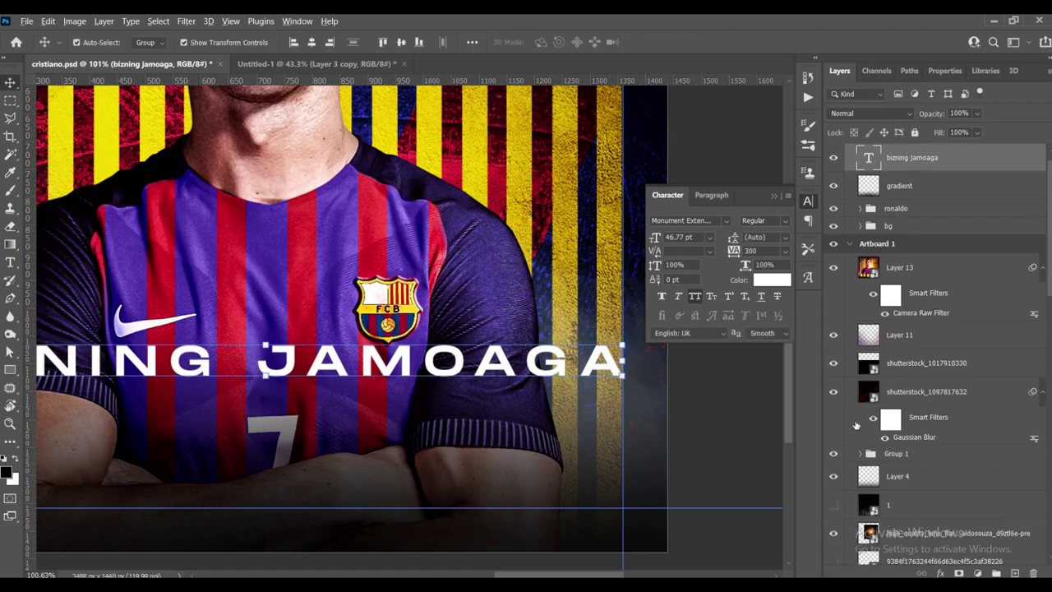
{"action": "scroll", "coordinate": [471, 456], "scroll_direction": "down", "scroll_amount": 2}
{"action": "scroll", "coordinate": [471, 457], "scroll_direction": "down", "scroll_amount": 3}
{"action": "key", "text": "g"}
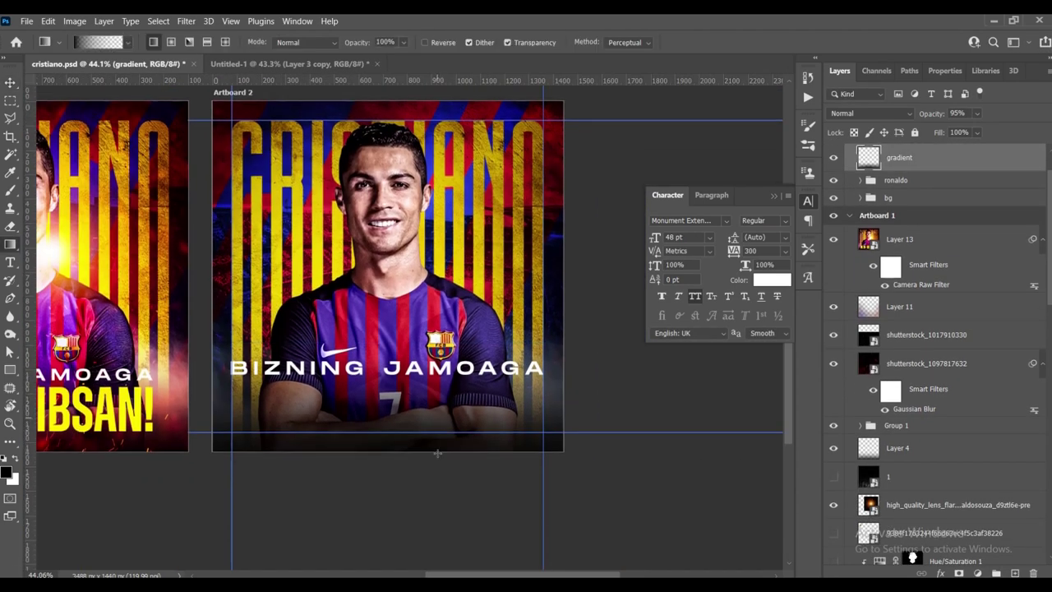
{"action": "left_click_drag", "start_coordinate": [393, 491], "coordinate": [400, 355]}
- Fit both artboards in view and select the BIZNING JAMOAGA text layer on Artboard 2
{"action": "key", "text": "v"}
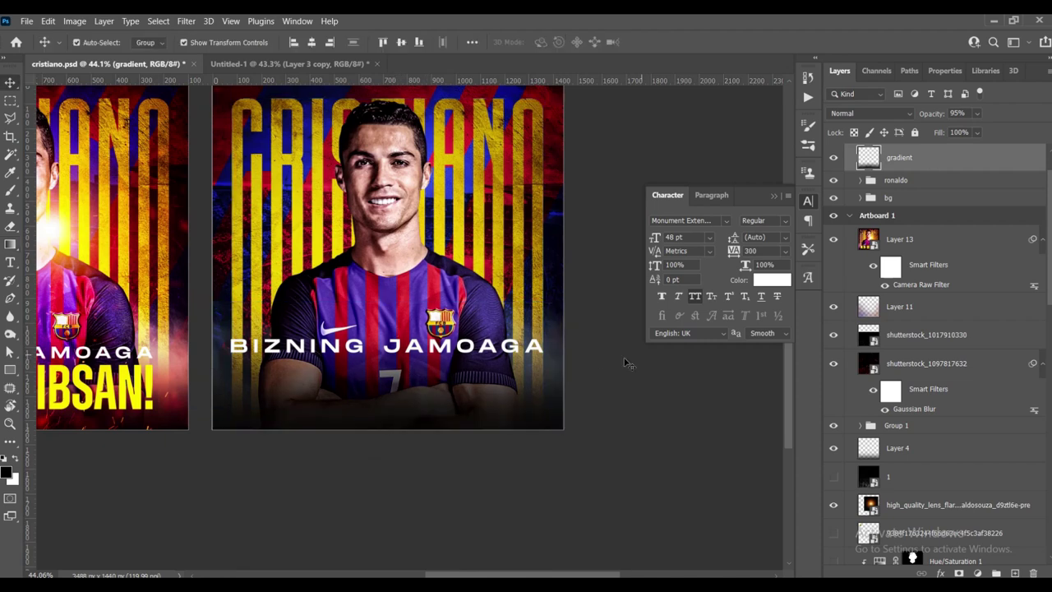
{"action": "key", "text": "ctrl+0"}
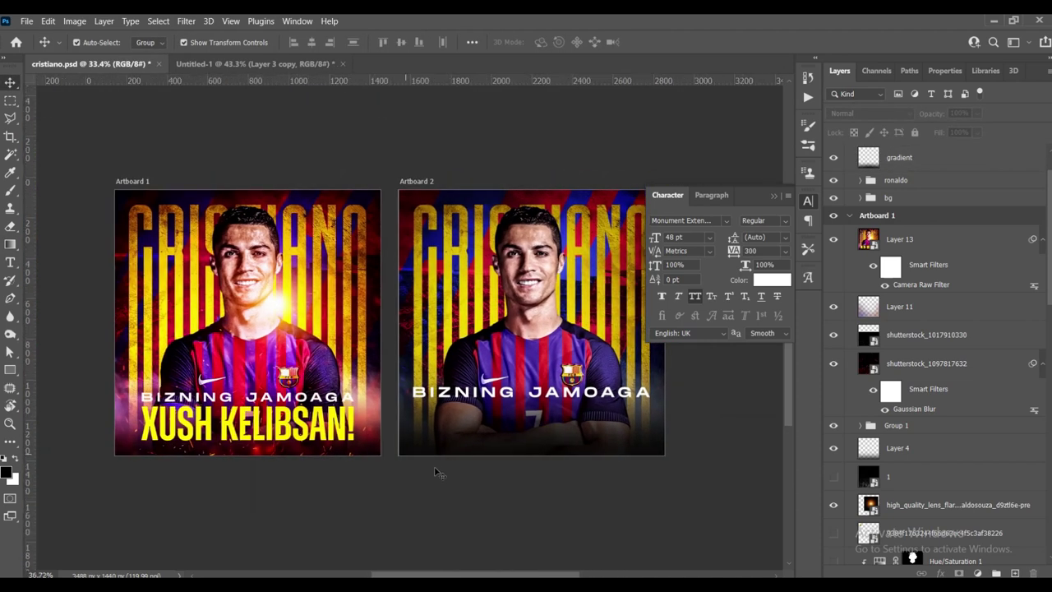
{"action": "scroll", "coordinate": [493, 448], "scroll_direction": "up", "scroll_amount": 2}
{"action": "left_click_drag", "start_coordinate": [509, 447], "coordinate": [479, 429]}
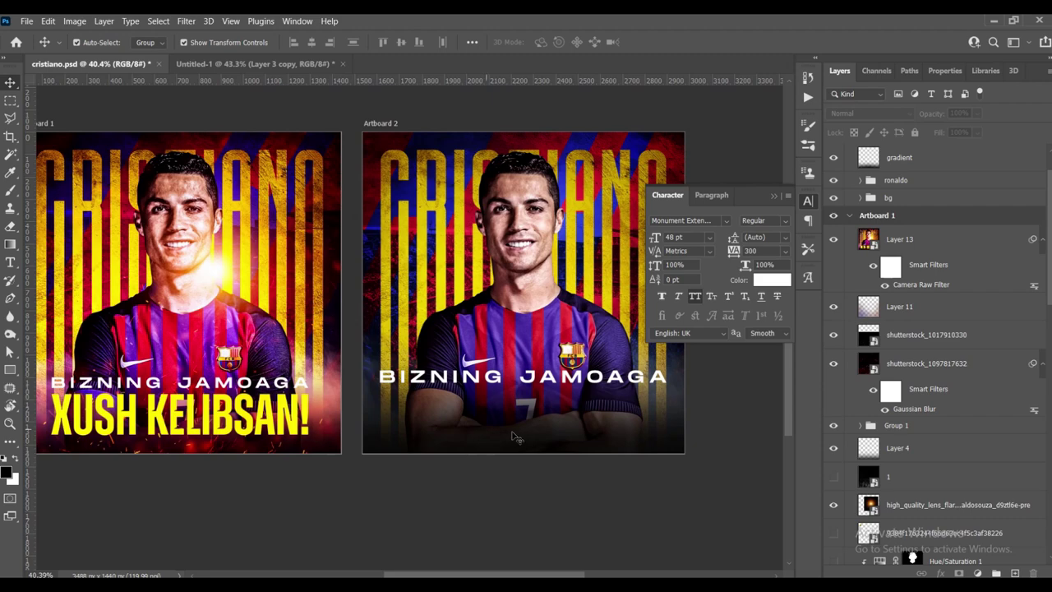
{"action": "scroll", "coordinate": [526, 438], "scroll_direction": "up", "scroll_amount": 1}
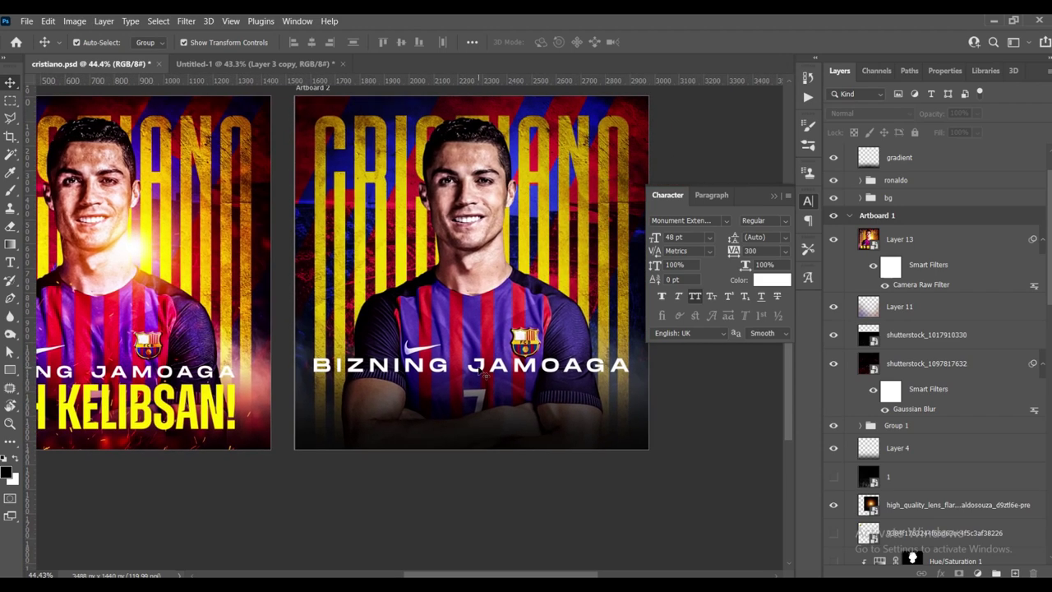
{"action": "left_click", "coordinate": [485, 371]}
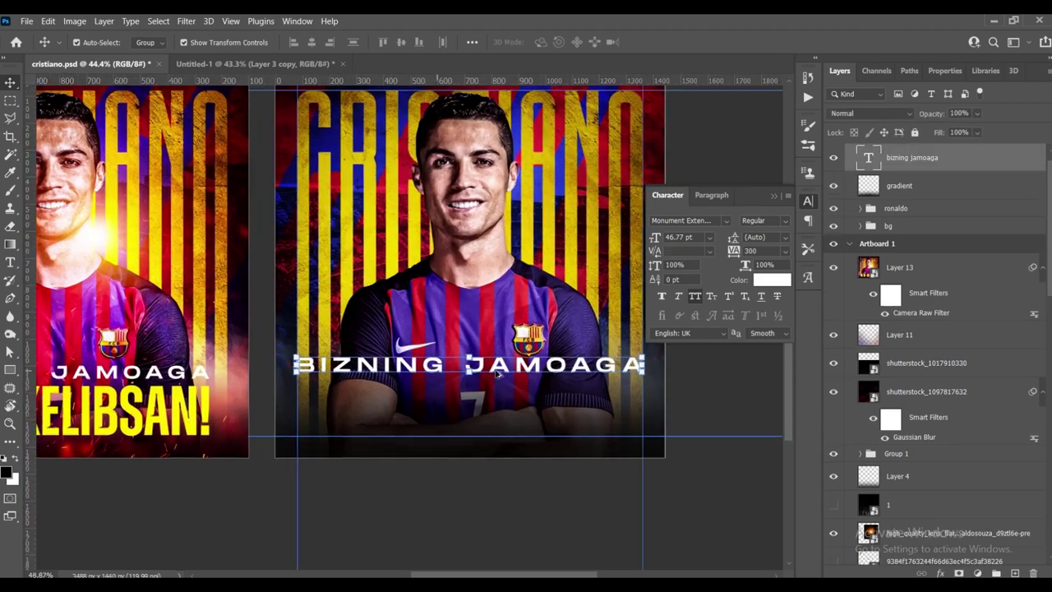
- Add an 'XUSH KELIBSAN' text line in Zuume Cut Bold with tracking 0 below BIZNING JAMOAGA
{"action": "scroll", "coordinate": [497, 374], "scroll_direction": "up", "scroll_amount": 5}
{"action": "key", "text": "t"}
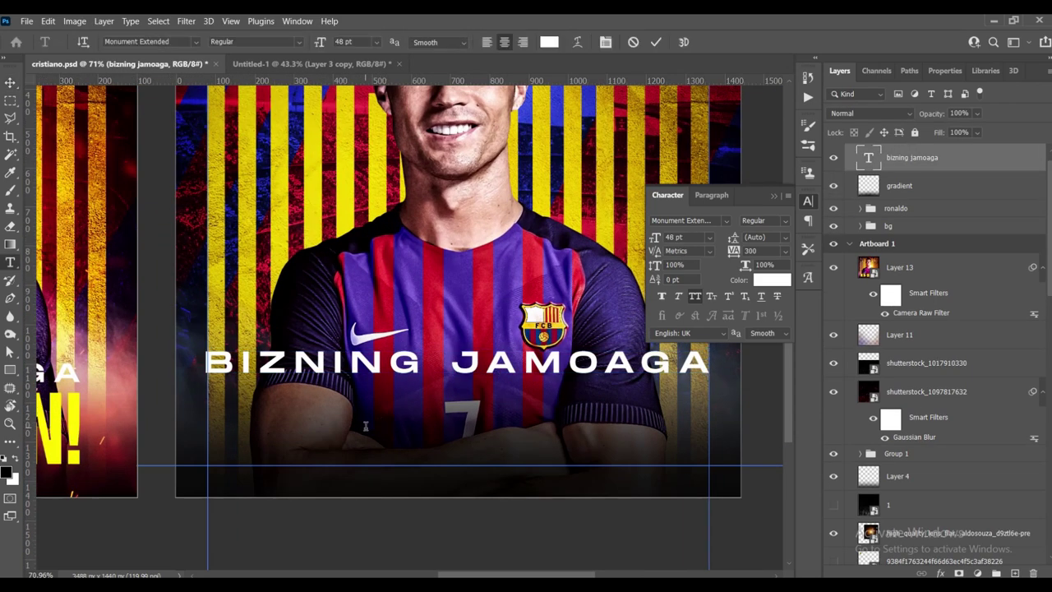
{"action": "left_click", "coordinate": [378, 430]}
{"action": "left_click", "coordinate": [175, 41]}
{"action": "type", "text": "z"}
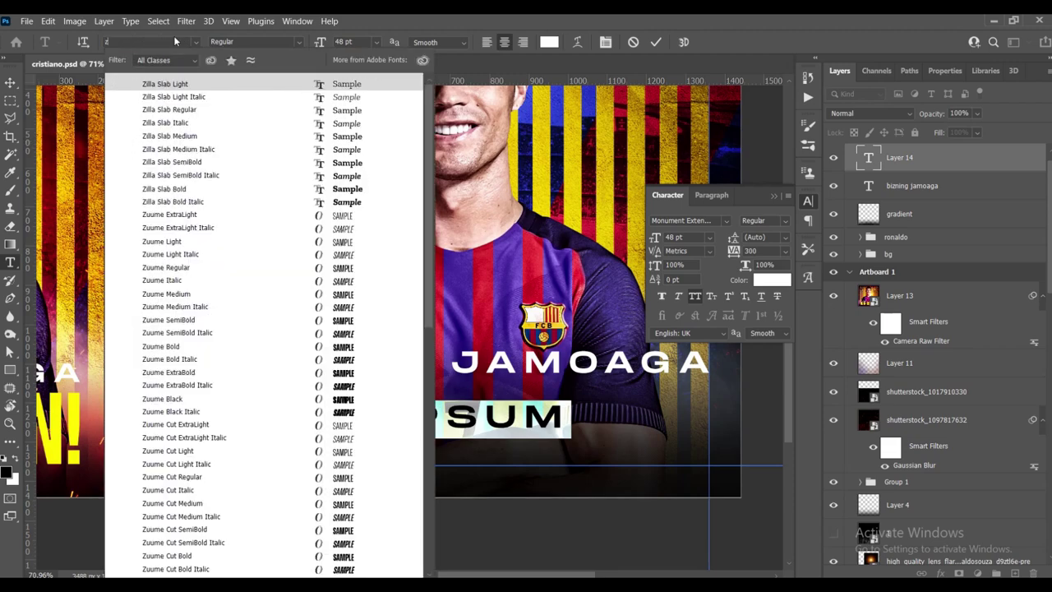
{"action": "type", "text": "uume Cut"}
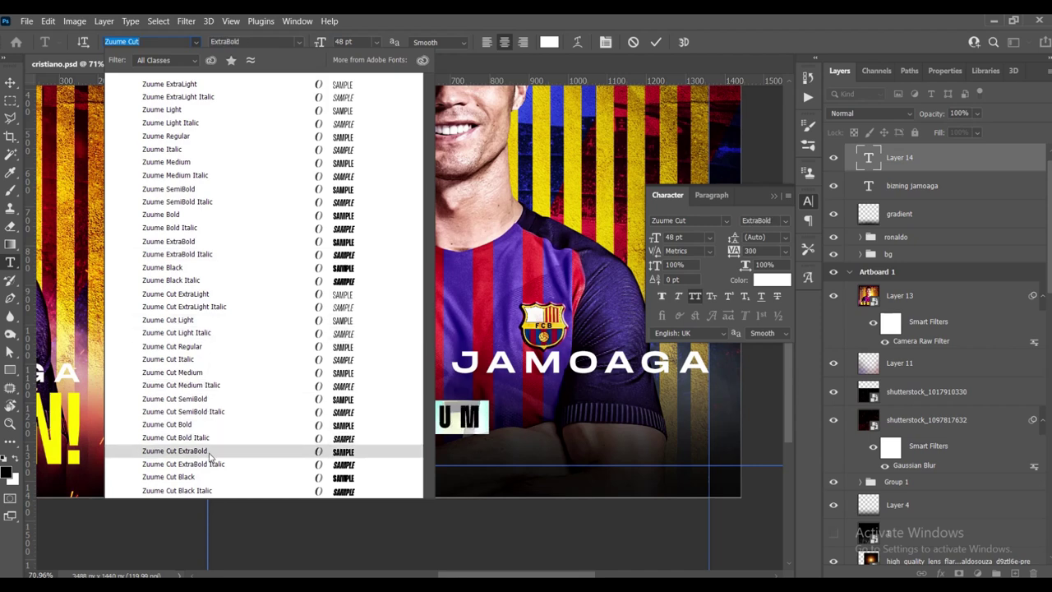
{"action": "left_click", "coordinate": [204, 431]}
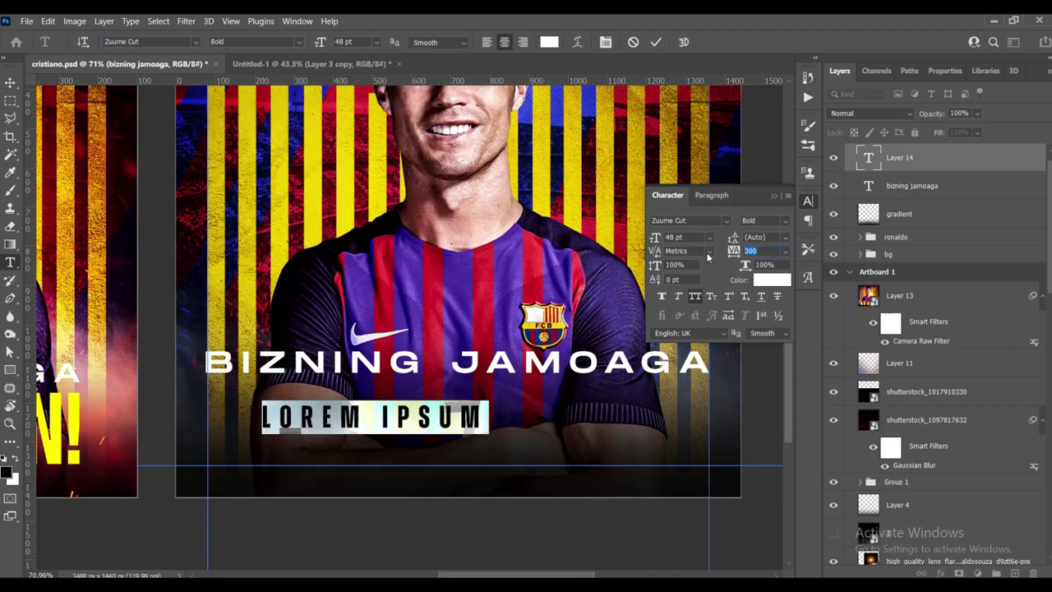
{"action": "type", "text": "0"}
{"action": "key", "text": "Return"}
{"action": "type", "text": "X"}
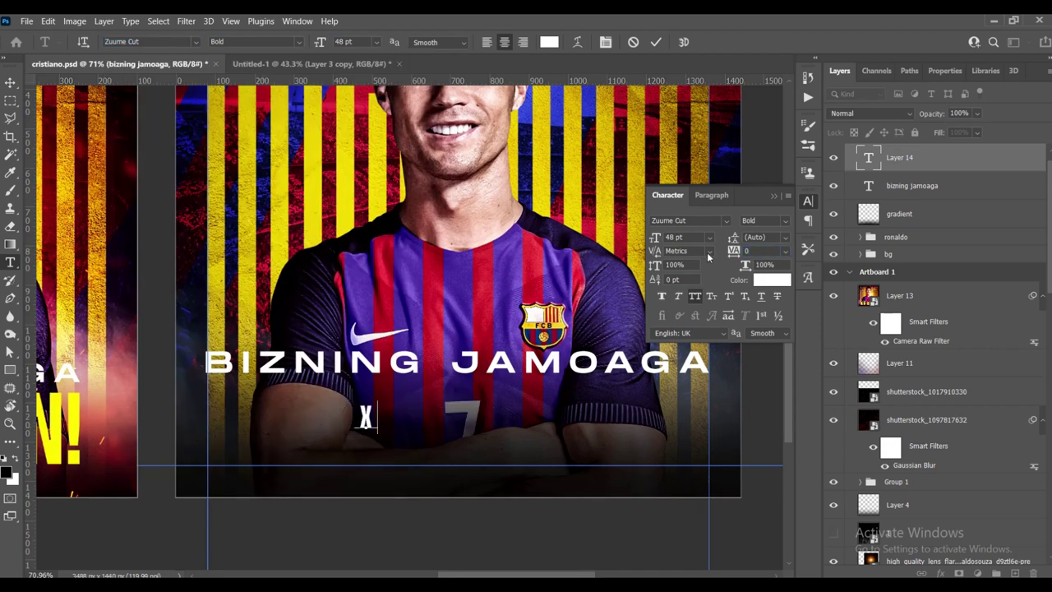
{"action": "type", "text": "USH KELIB"}
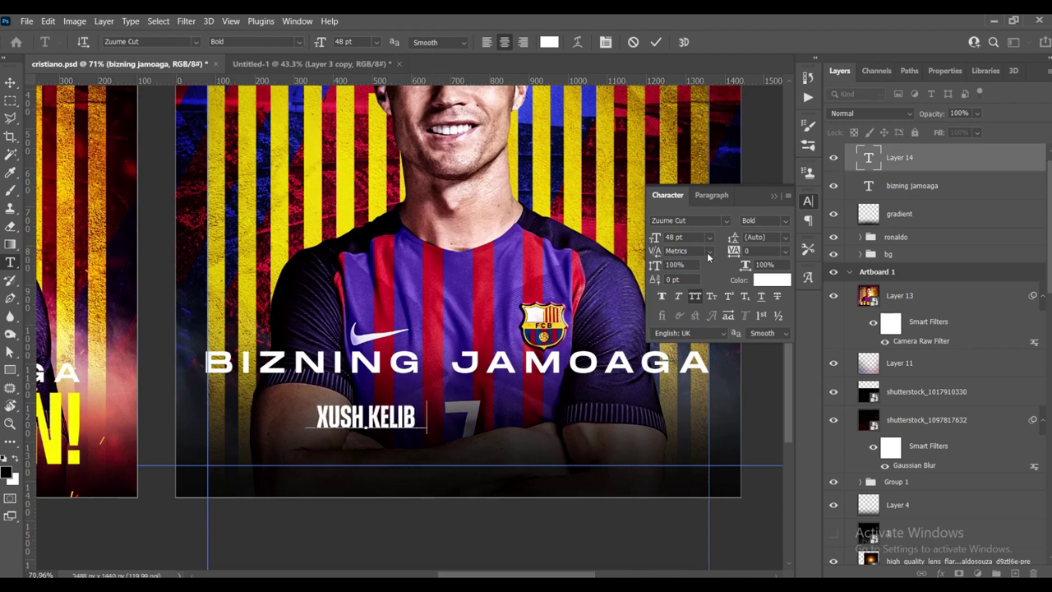
{"action": "type", "text": "SAN"}
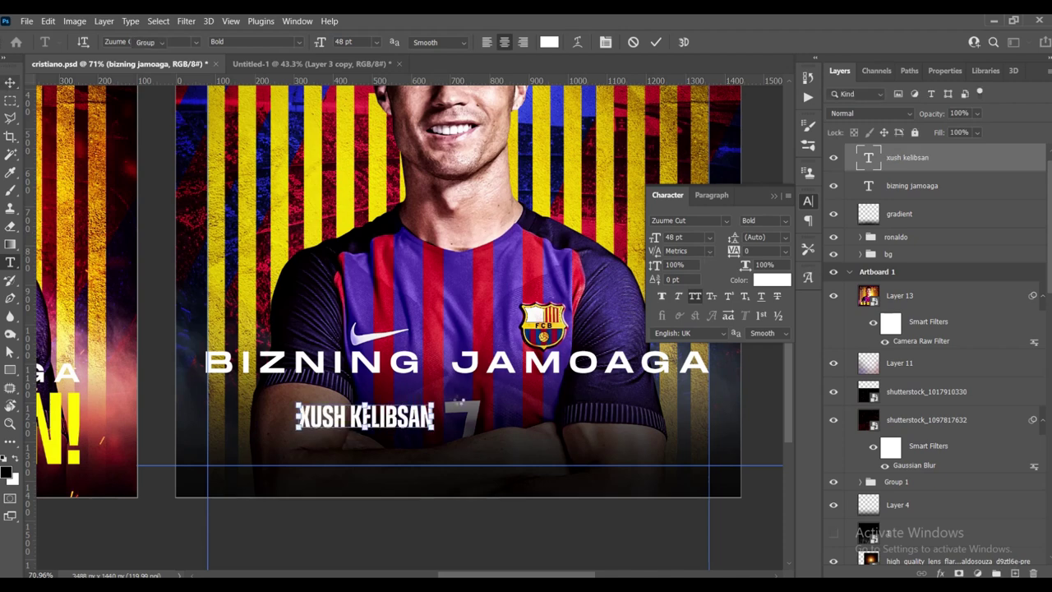
{"action": "key", "text": "ctrl+minus"}
{"action": "key", "text": "ctrl+Return"}
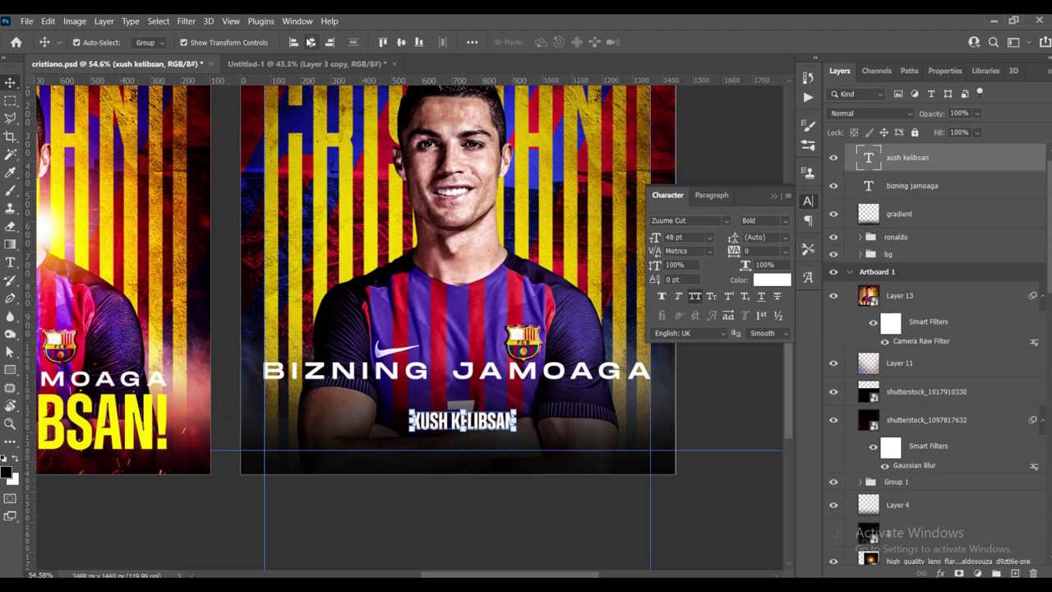
- Centre XUSH KELIBSAN and enlarge it to about 370% so it matches the tagline's width
{"action": "left_click", "coordinate": [310, 42]}
{"action": "key", "text": "ctrl+t"}
{"action": "left_click_drag", "start_coordinate": [513, 419], "coordinate": [659, 414]}
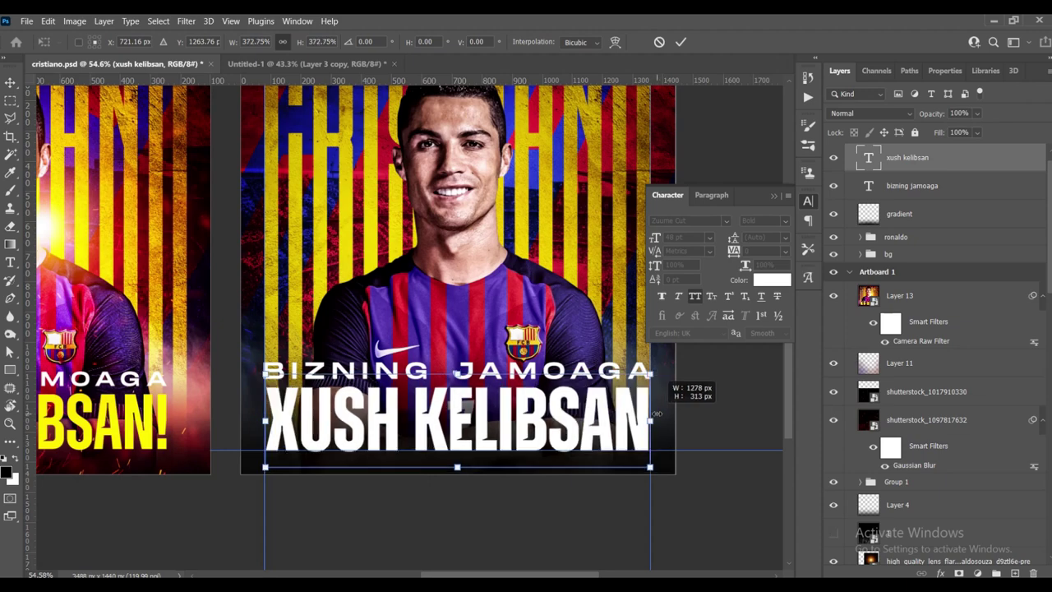
{"action": "scroll", "coordinate": [660, 414], "scroll_direction": "up", "scroll_amount": 5, "text": "alt"}
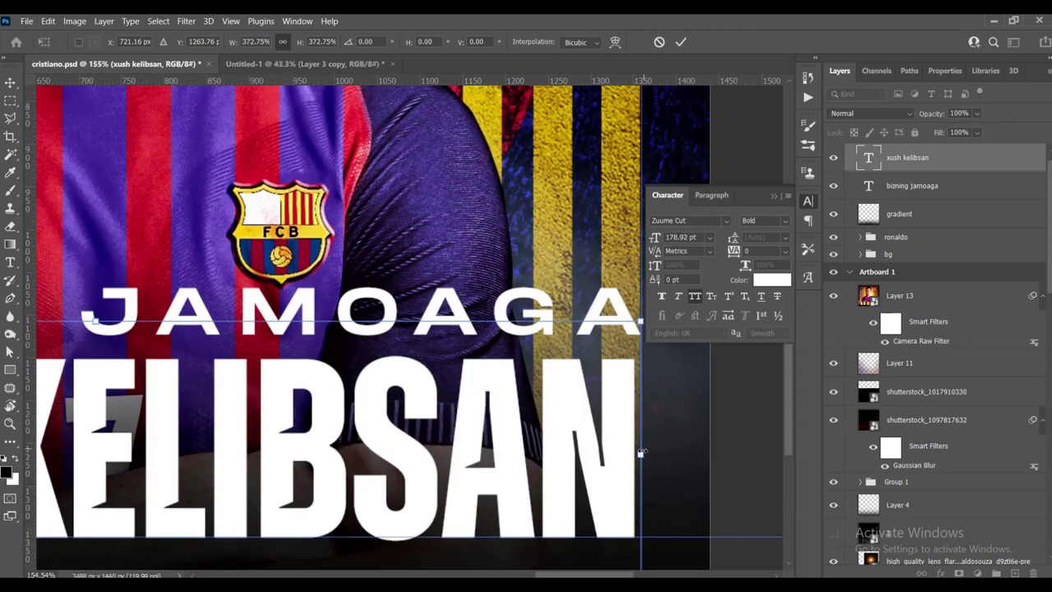
{"action": "left_click_drag", "start_coordinate": [655, 451], "coordinate": [649, 452]}
{"action": "scroll", "coordinate": [649, 452], "scroll_direction": "down", "scroll_amount": 5}
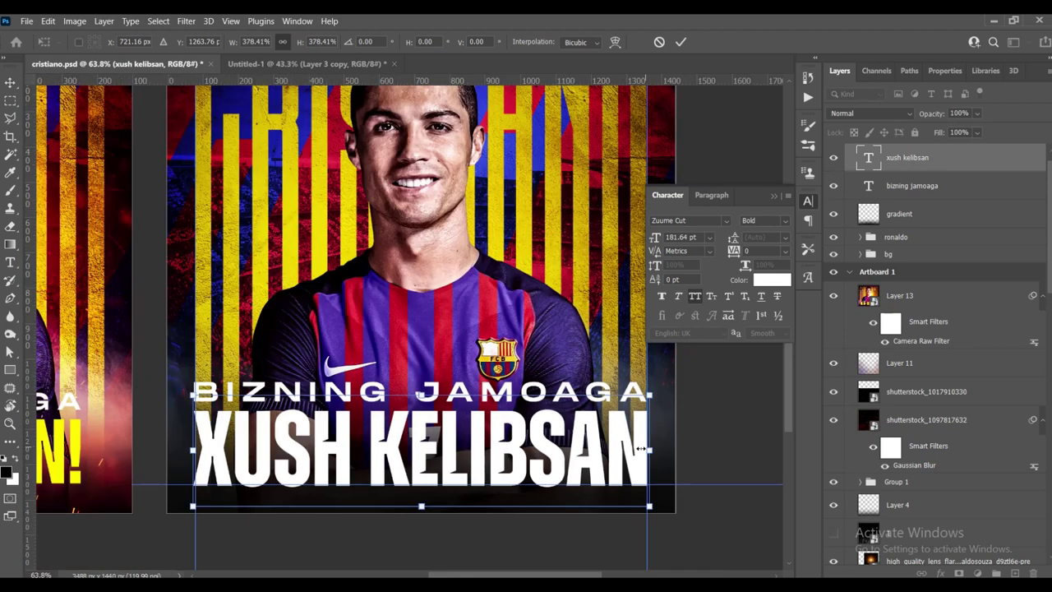
{"action": "left_click", "coordinate": [681, 42]}
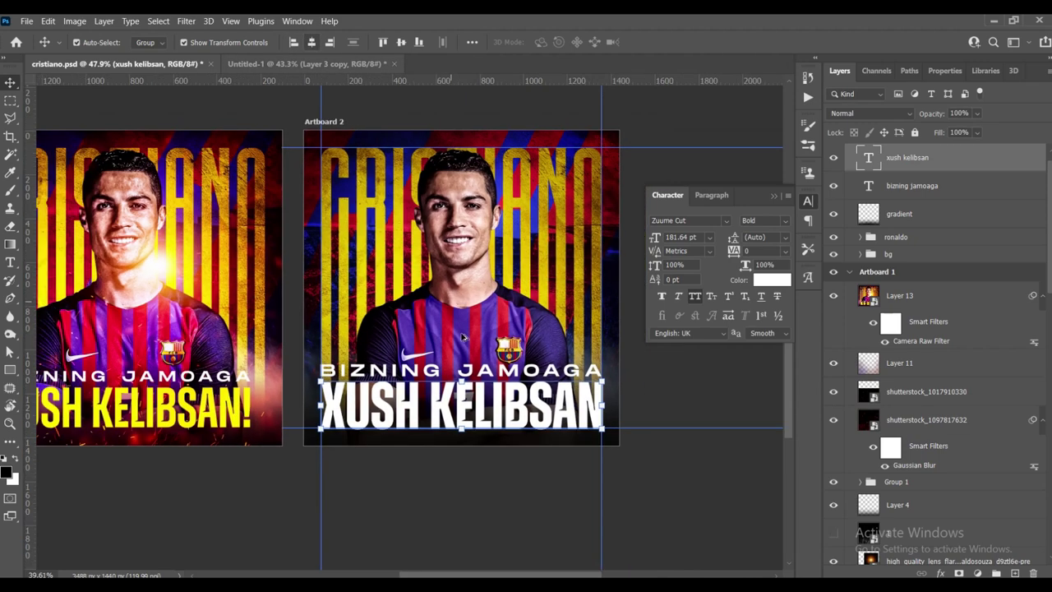
- Select both text lines together and nudge them slightly into alignment
{"action": "scroll", "coordinate": [460, 443], "scroll_direction": "up", "scroll_amount": 4}
{"action": "left_click", "coordinate": [469, 293], "text": "shift"}
{"action": "scroll", "coordinate": [473, 329], "scroll_direction": "down", "scroll_amount": 2}
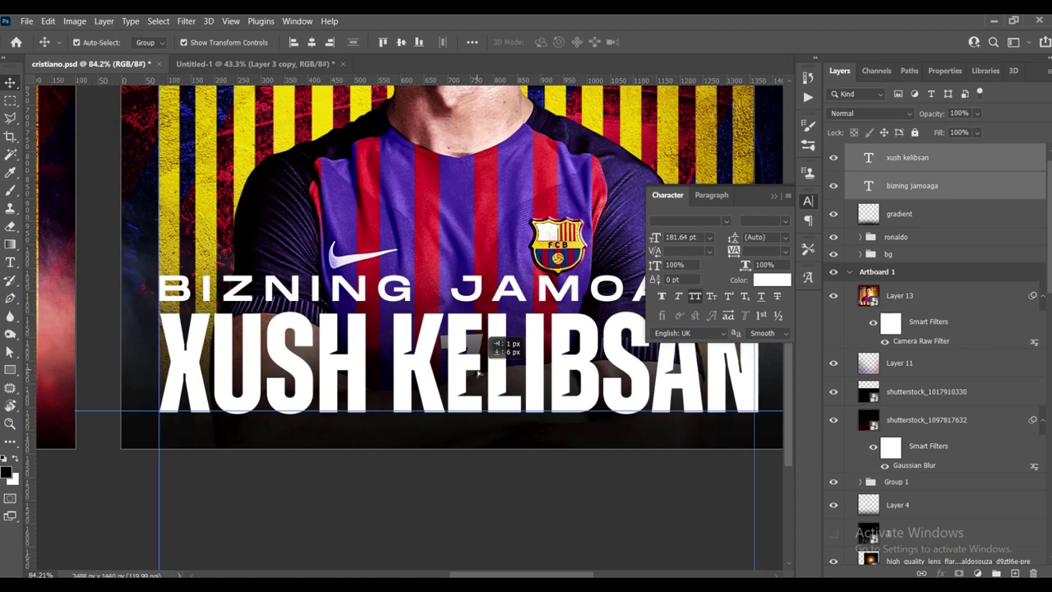
{"action": "scroll", "coordinate": [357, 364], "scroll_direction": "down", "scroll_amount": 2}
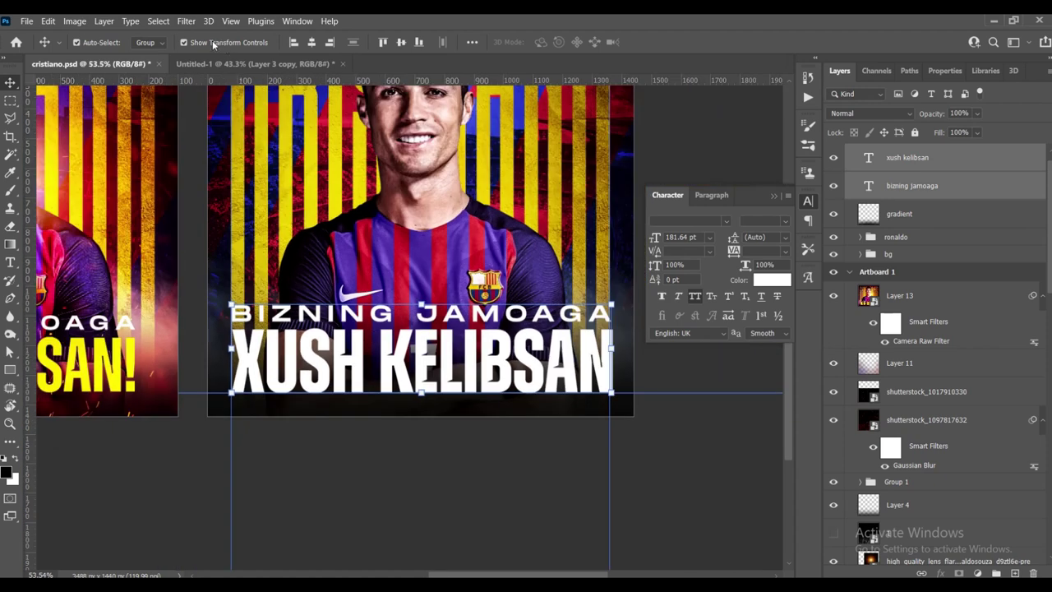
{"action": "scroll", "coordinate": [576, 361], "scroll_direction": "up", "scroll_amount": 2}
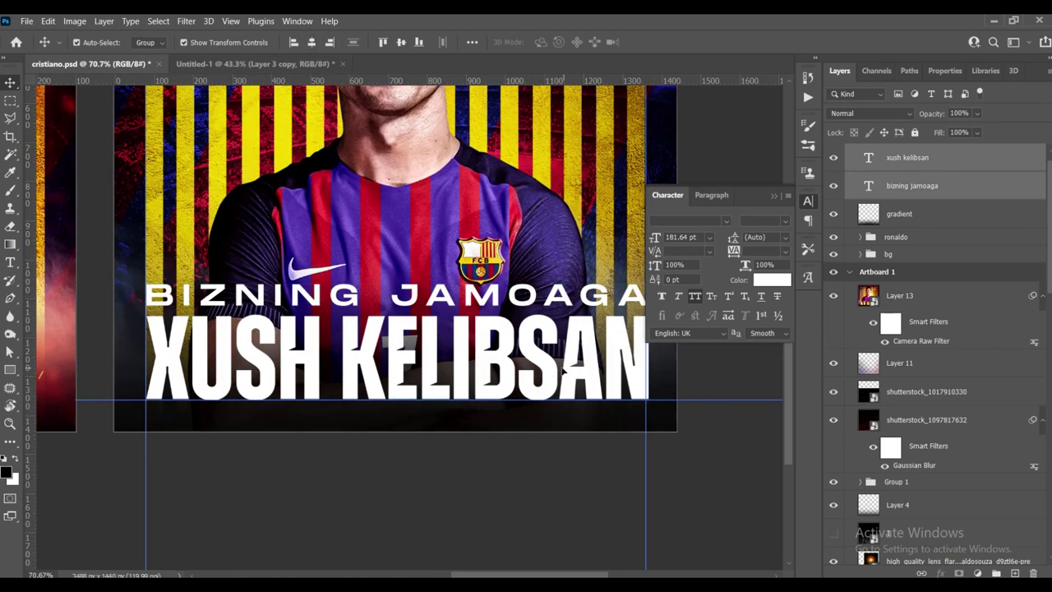
{"action": "left_click_drag", "start_coordinate": [559, 372], "coordinate": [563, 373]}
{"action": "scroll", "coordinate": [575, 370], "scroll_direction": "down", "scroll_amount": 1}
{"action": "scroll", "coordinate": [476, 354], "scroll_direction": "up", "scroll_amount": 2}
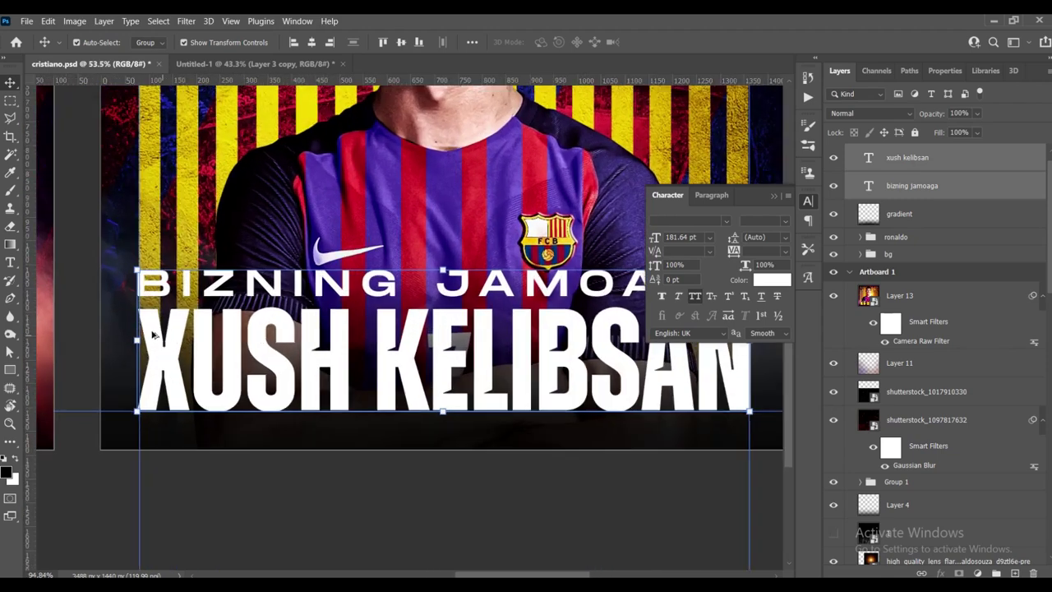
{"action": "scroll", "coordinate": [115, 337], "scroll_direction": "up", "scroll_amount": 2}
{"action": "scroll", "coordinate": [116, 337], "scroll_direction": "up", "scroll_amount": 2}
- Trim the combined text block's width slightly from the left
{"action": "key", "text": "ctrl+t"}
{"action": "left_click_drag", "start_coordinate": [116, 352], "coordinate": [117, 351]}
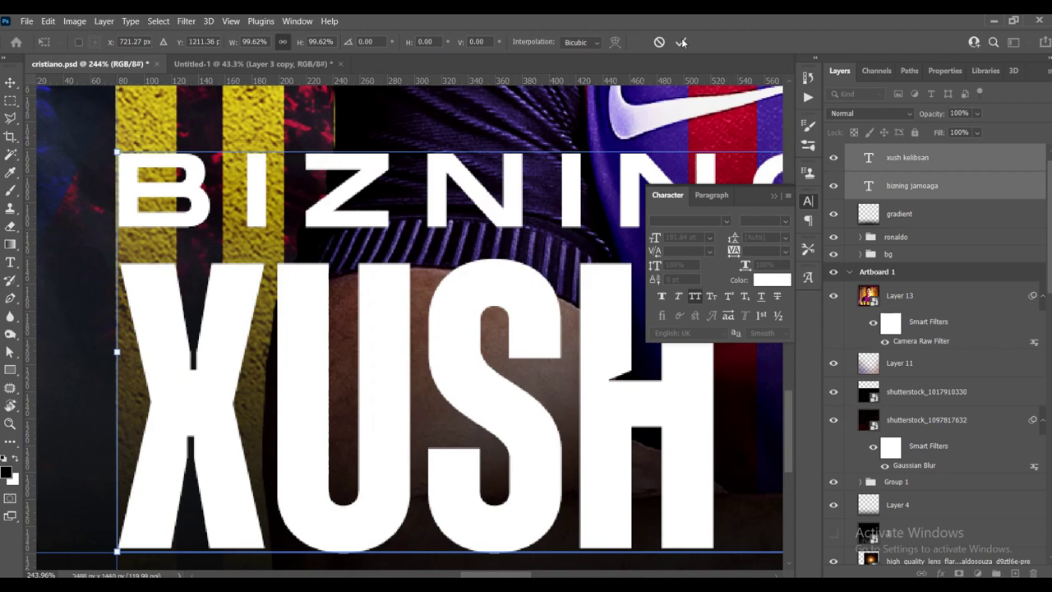
{"action": "scroll", "coordinate": [339, 370], "scroll_direction": "down", "scroll_amount": 5}
{"action": "scroll", "coordinate": [339, 370], "scroll_direction": "down", "scroll_amount": 3}
{"action": "key", "text": "Return"}
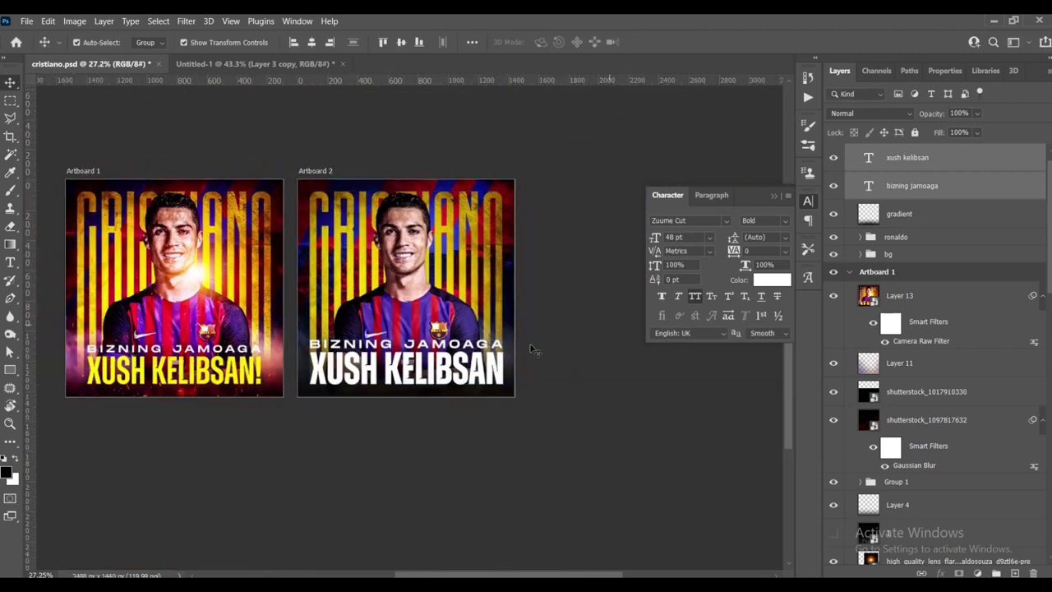
- Reselect both text layers, then select the colour-graded Layer 13 on Artboard 1
{"action": "left_click", "coordinate": [396, 380]}
{"action": "scroll", "coordinate": [403, 354], "scroll_direction": "up", "scroll_amount": 3}
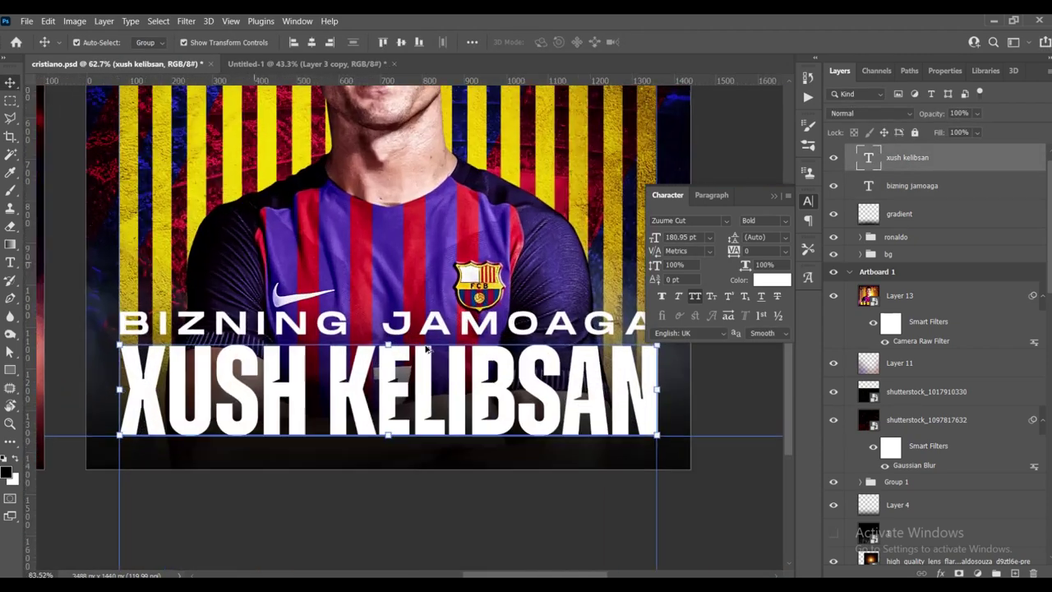
{"action": "scroll", "coordinate": [412, 327], "scroll_direction": "up", "scroll_amount": 1}
{"action": "left_click", "coordinate": [412, 327], "text": "shift"}
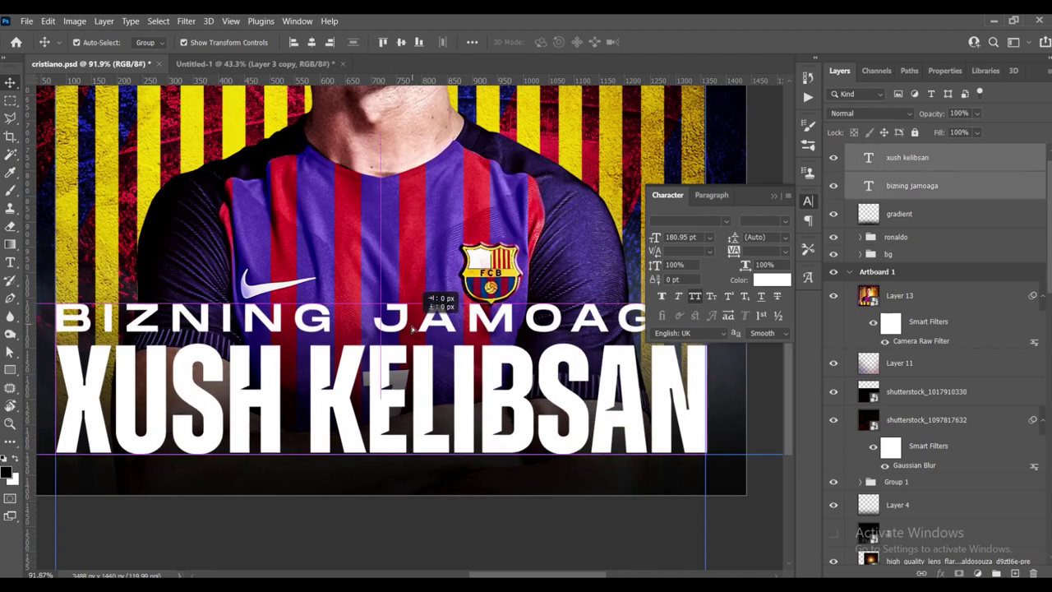
{"action": "scroll", "coordinate": [468, 345], "scroll_direction": "down", "scroll_amount": 2}
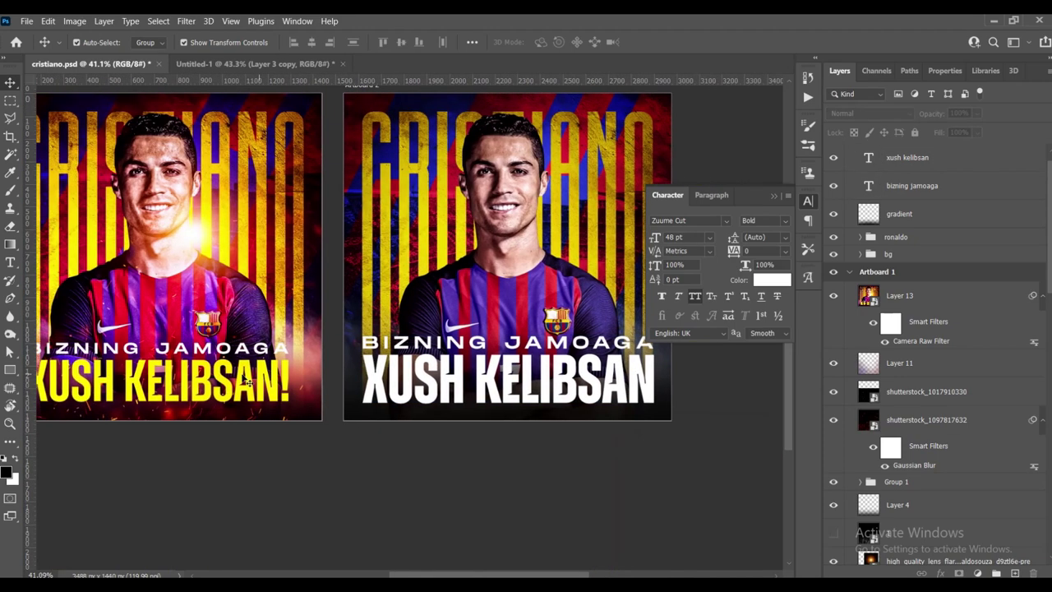
{"action": "left_click", "coordinate": [899, 295]}
{"action": "scroll", "coordinate": [906, 446], "scroll_direction": "down", "scroll_amount": 1}
{"action": "scroll", "coordinate": [907, 446], "scroll_direction": "down", "scroll_amount": 1}
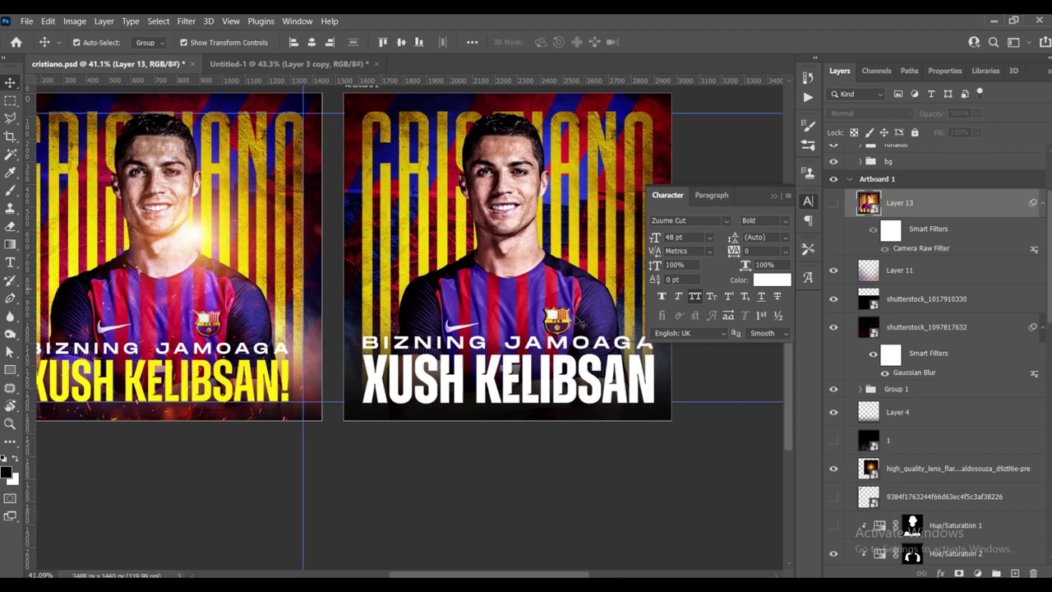
- Find and select Artboard 1's XUSH KELIBSAN! text layer inside Group 1
{"action": "scroll", "coordinate": [937, 386], "scroll_direction": "down", "scroll_amount": 3}
{"action": "scroll", "coordinate": [947, 360], "scroll_direction": "down", "scroll_amount": 2}
{"action": "scroll", "coordinate": [945, 366], "scroll_direction": "down", "scroll_amount": 3}
{"action": "scroll", "coordinate": [937, 378], "scroll_direction": "down", "scroll_amount": 3}
{"action": "scroll", "coordinate": [929, 396], "scroll_direction": "down", "scroll_amount": 2}
{"action": "scroll", "coordinate": [929, 386], "scroll_direction": "up", "scroll_amount": 3}
{"action": "scroll", "coordinate": [931, 362], "scroll_direction": "up", "scroll_amount": 3}
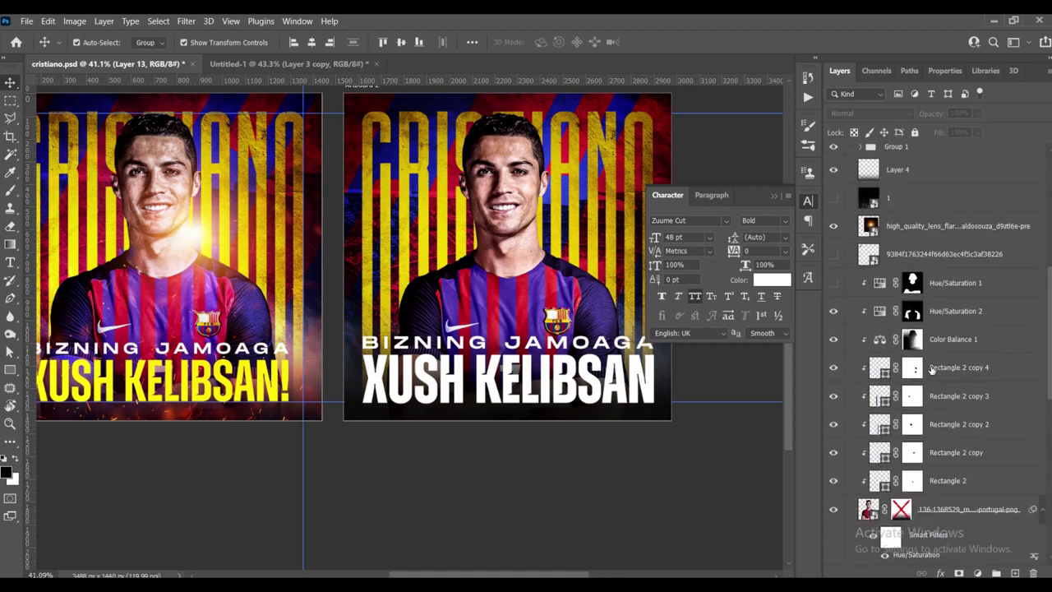
{"action": "scroll", "coordinate": [931, 337], "scroll_direction": "up", "scroll_amount": 3}
{"action": "scroll", "coordinate": [932, 312], "scroll_direction": "up", "scroll_amount": 3}
{"action": "scroll", "coordinate": [931, 301], "scroll_direction": "up", "scroll_amount": 3}
{"action": "left_click", "coordinate": [922, 437]}
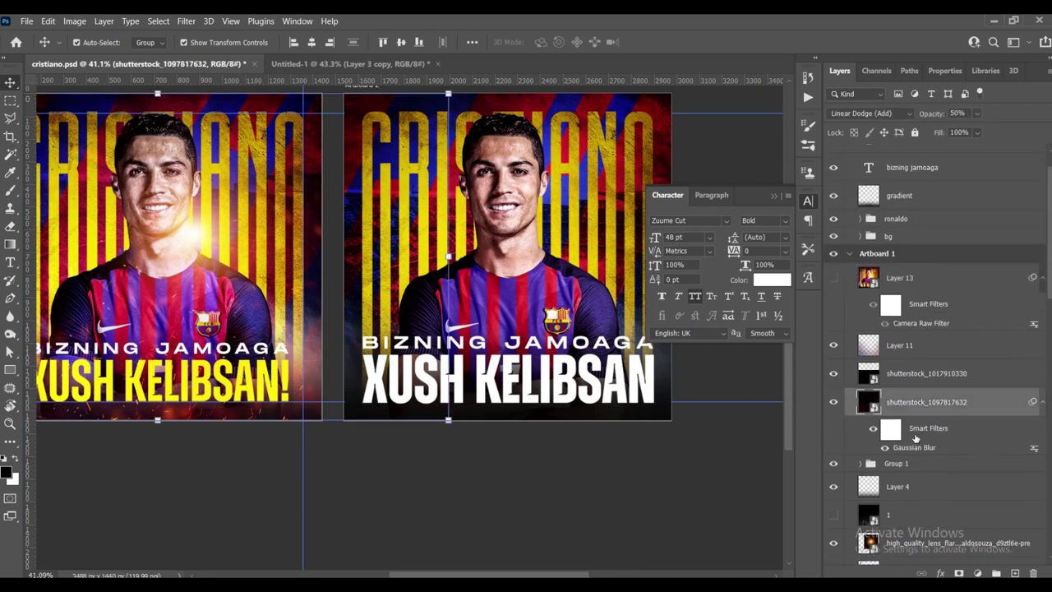
{"action": "left_click", "coordinate": [861, 464]}
{"action": "left_click", "coordinate": [904, 515]}
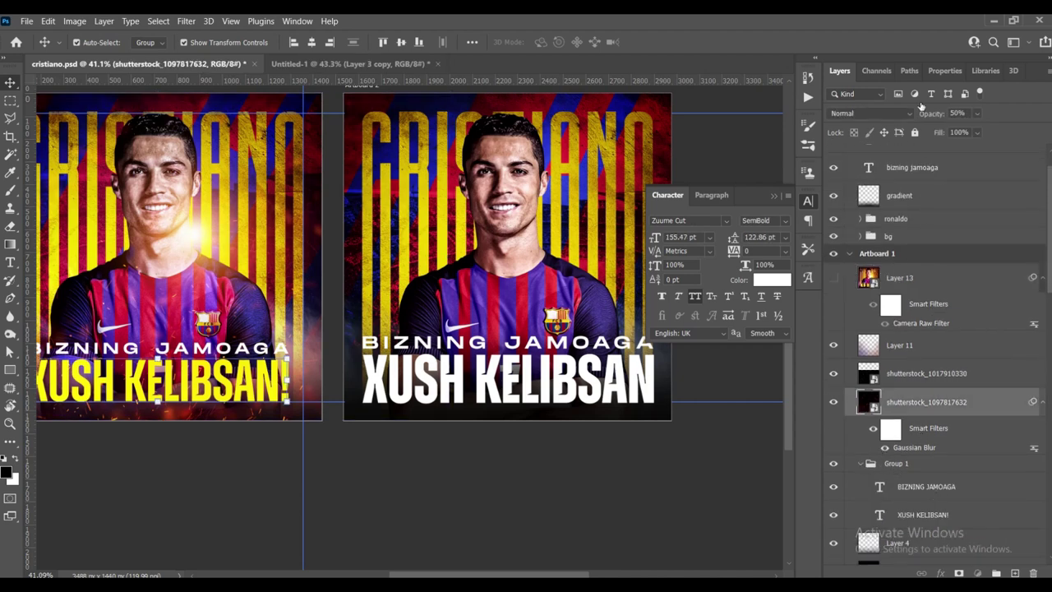
- Inspect the yellow text colour of XUSH KELIBSAN! in Properties
{"action": "left_click", "coordinate": [942, 71]}
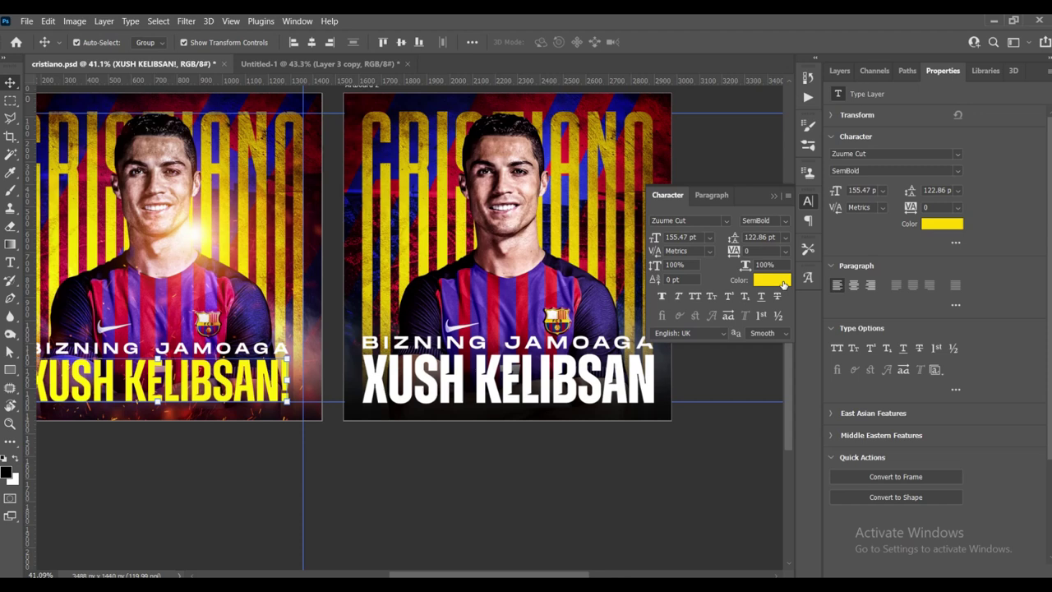
{"action": "left_click", "coordinate": [772, 281]}
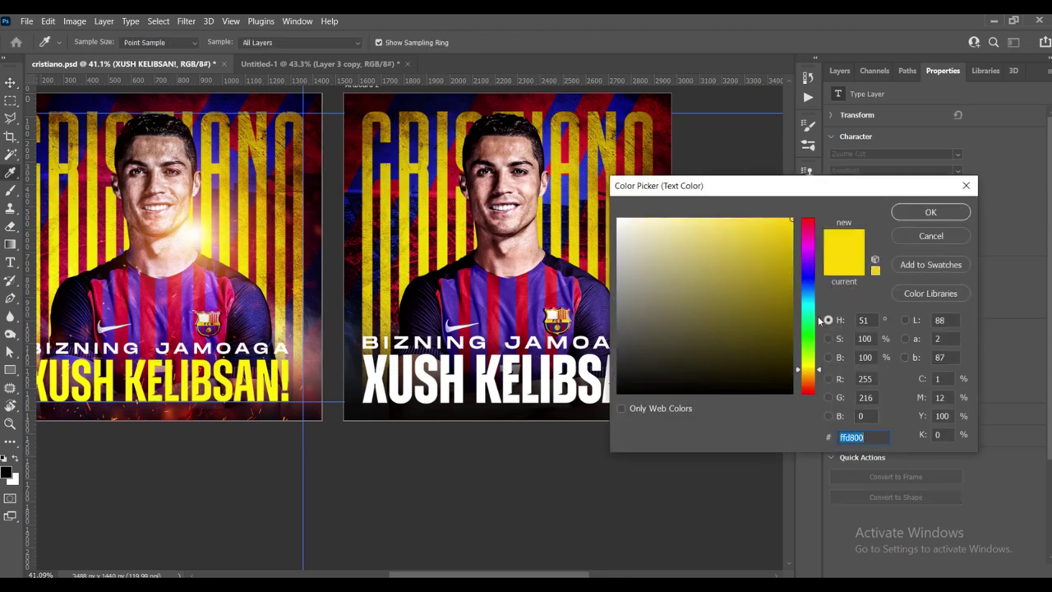
{"action": "left_click", "coordinate": [926, 240]}
{"action": "left_click", "coordinate": [837, 72]}
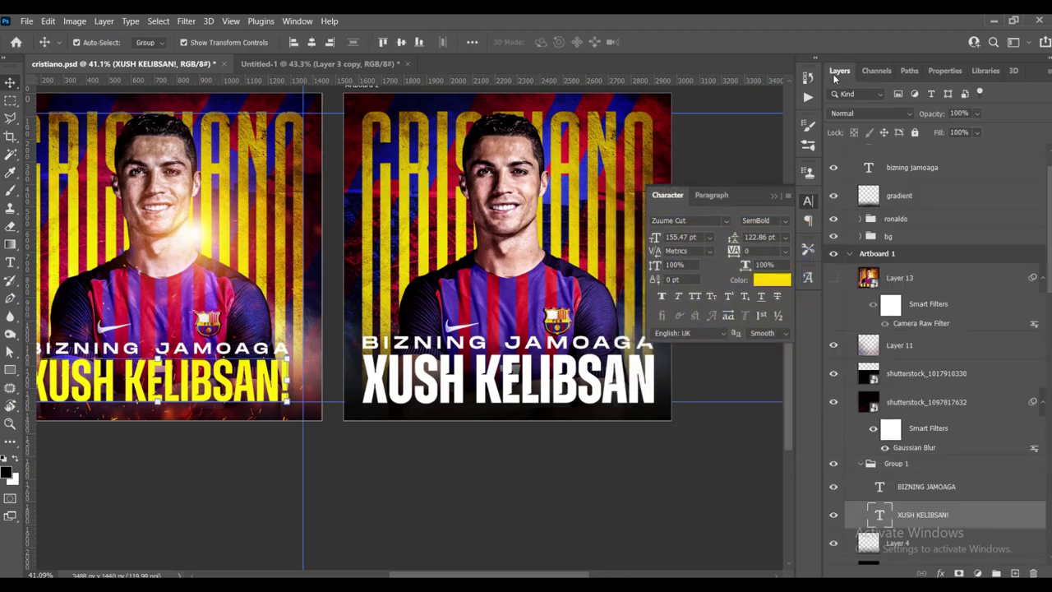
- Colour Artboard 2's XUSH KELIBSAN text yellow, ffd800
{"action": "left_click", "coordinate": [772, 195]}
{"action": "left_click", "coordinate": [613, 362]}
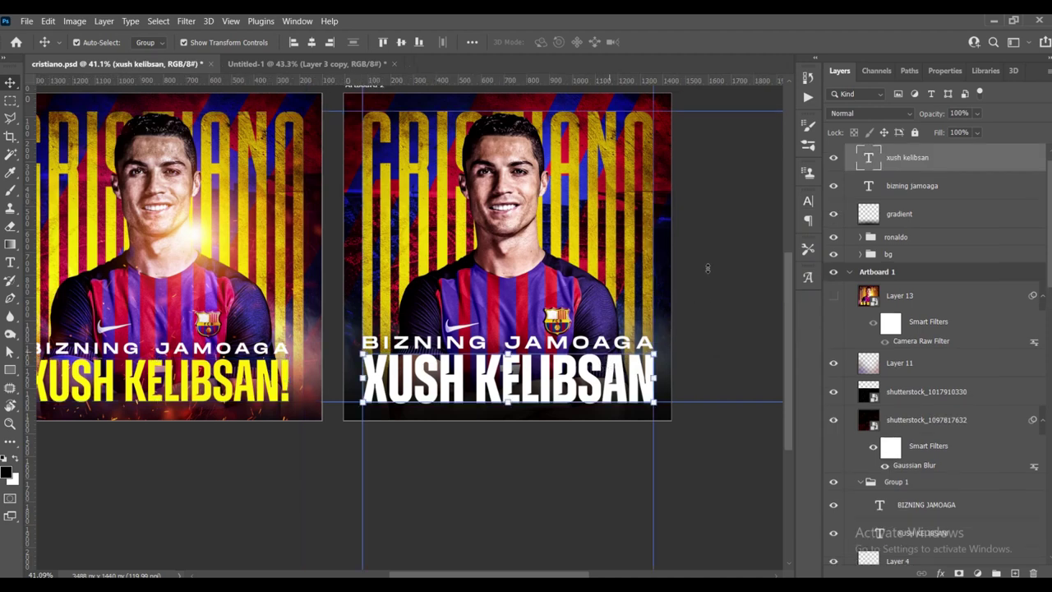
{"action": "left_click", "coordinate": [945, 71]}
{"action": "left_click", "coordinate": [945, 220]}
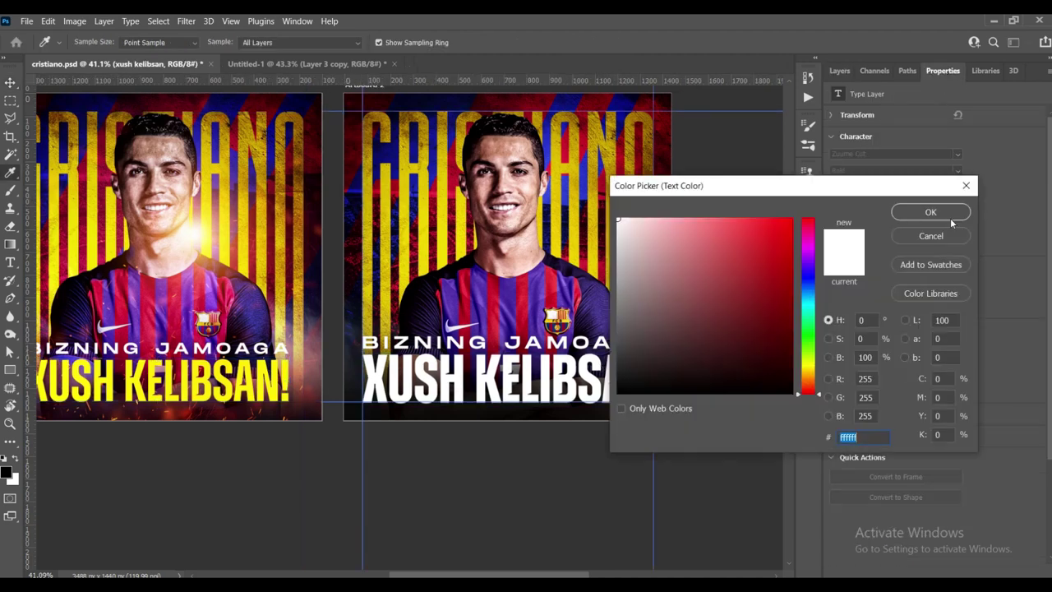
{"action": "type", "text": "ffd800"}
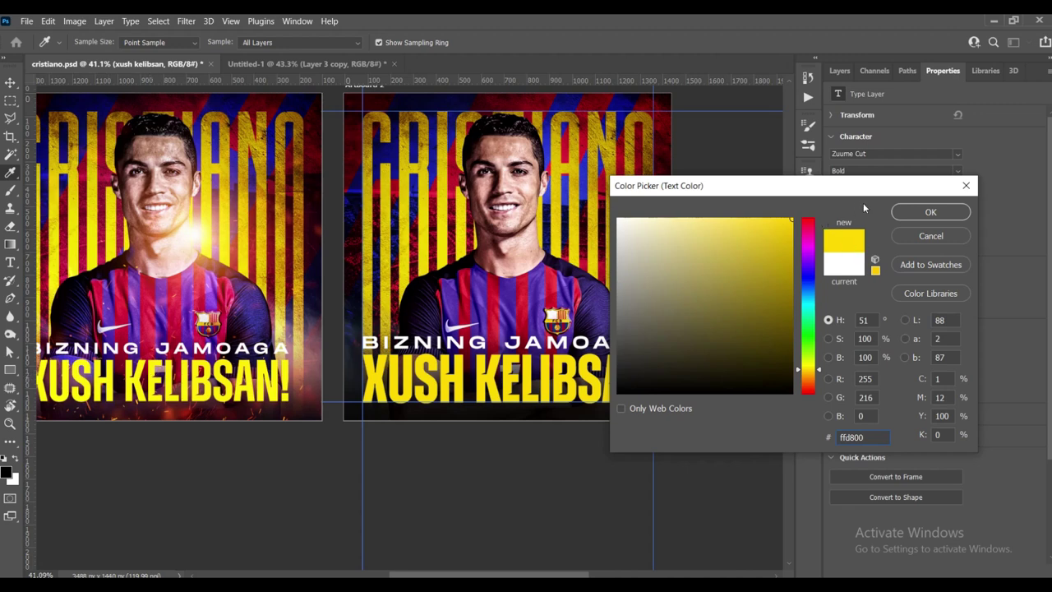
{"action": "left_click", "coordinate": [931, 212]}
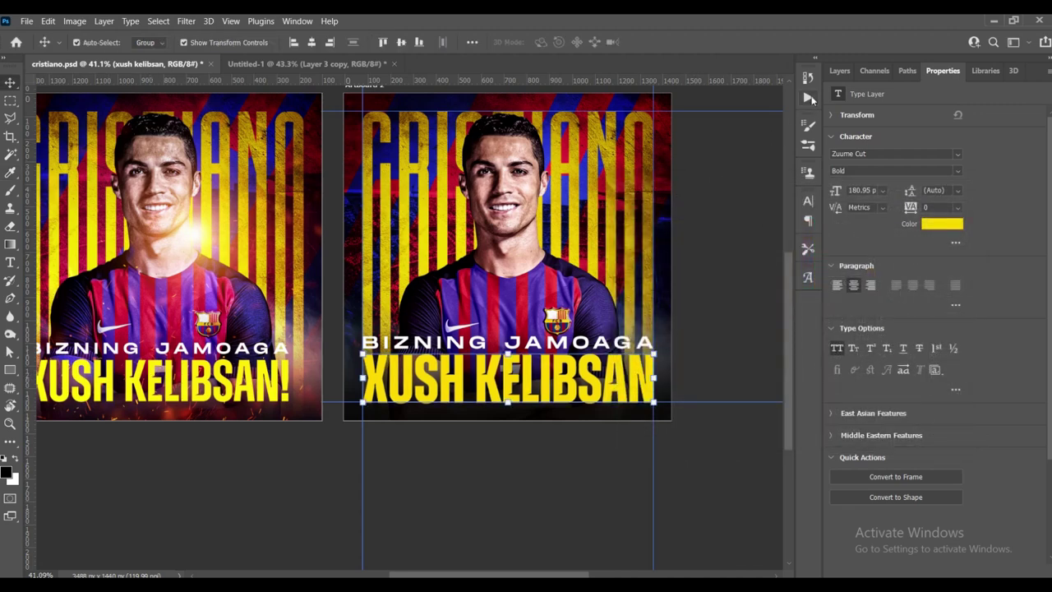
{"action": "left_click", "coordinate": [838, 70]}
- Select the XUSH KELIBSAN text layer on Artboard 2
{"action": "left_click", "coordinate": [896, 237]}
{"action": "scroll", "coordinate": [562, 240], "scroll_direction": "down", "scroll_amount": 2}
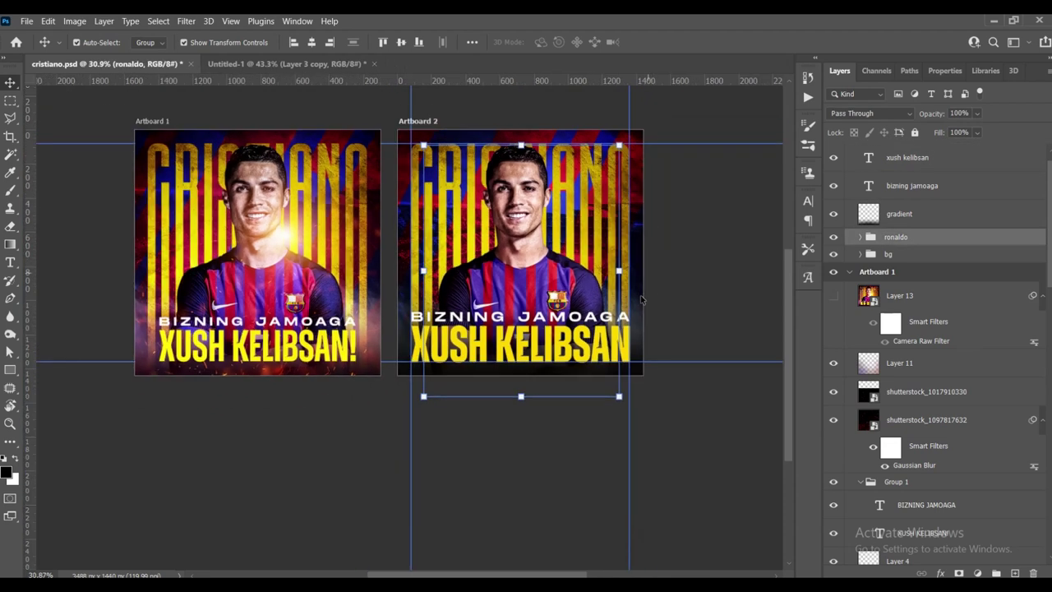
{"action": "scroll", "coordinate": [710, 272], "scroll_direction": "up", "scroll_amount": 1}
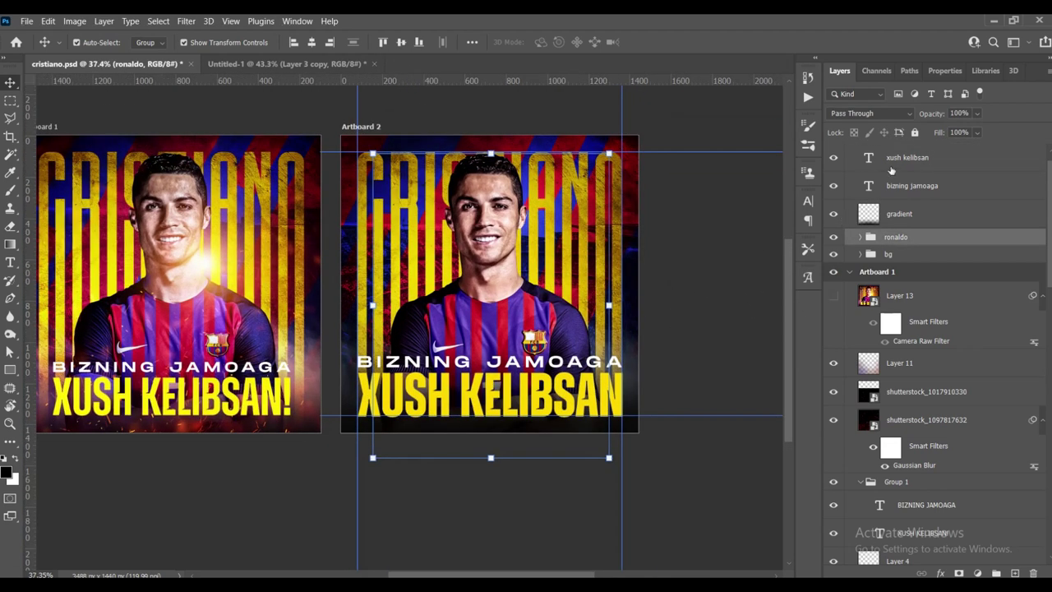
{"action": "left_click", "coordinate": [687, 285]}
{"action": "scroll", "coordinate": [670, 296], "scroll_direction": "down", "scroll_amount": 1}
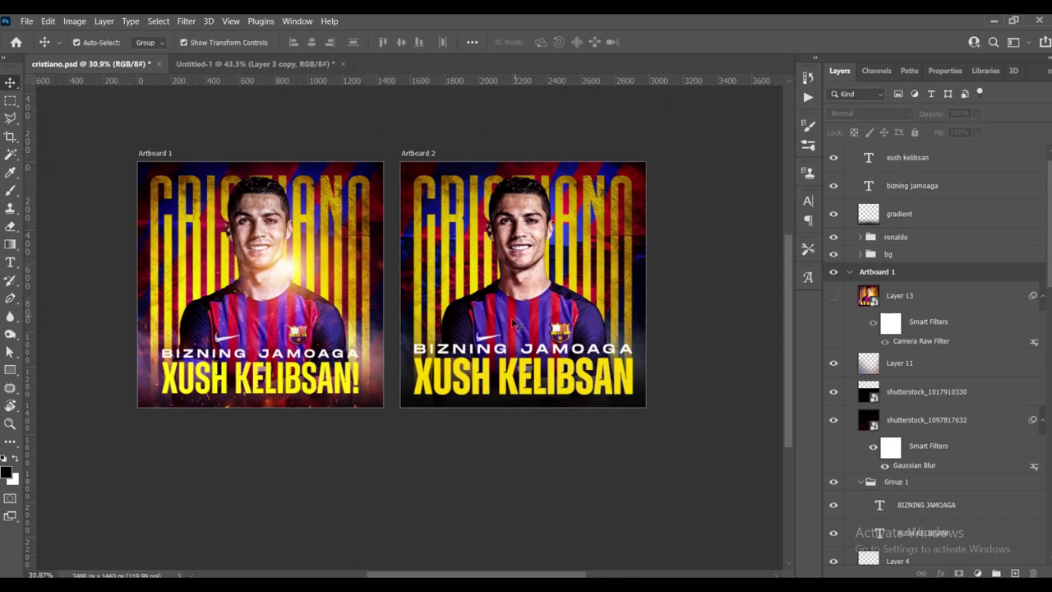
{"action": "scroll", "coordinate": [515, 325], "scroll_direction": "up", "scroll_amount": 1}
{"action": "left_click", "coordinate": [554, 374]}
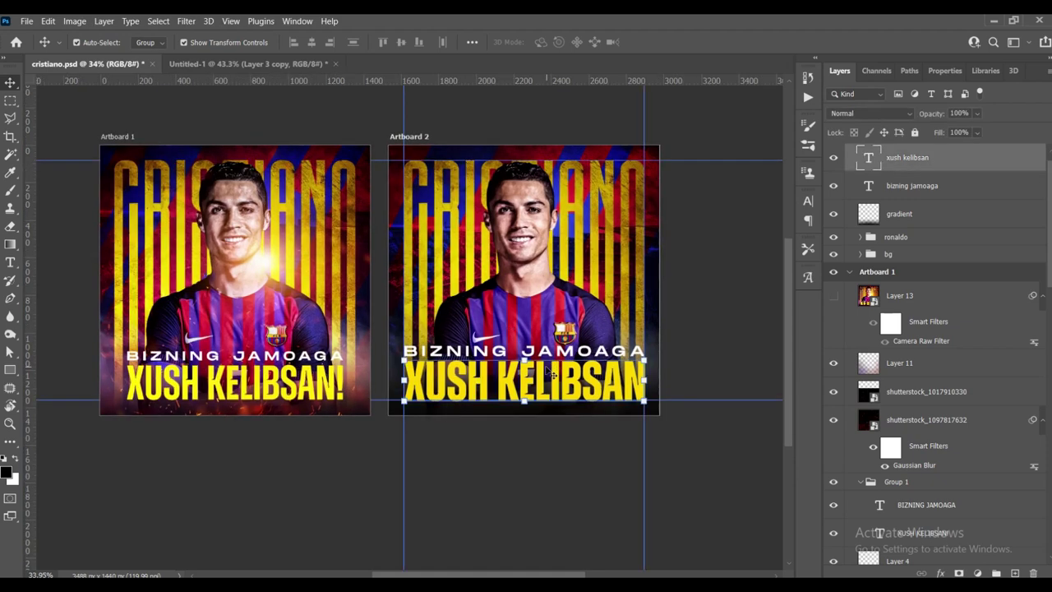
{"action": "scroll", "coordinate": [602, 352], "scroll_direction": "up", "scroll_amount": 2}
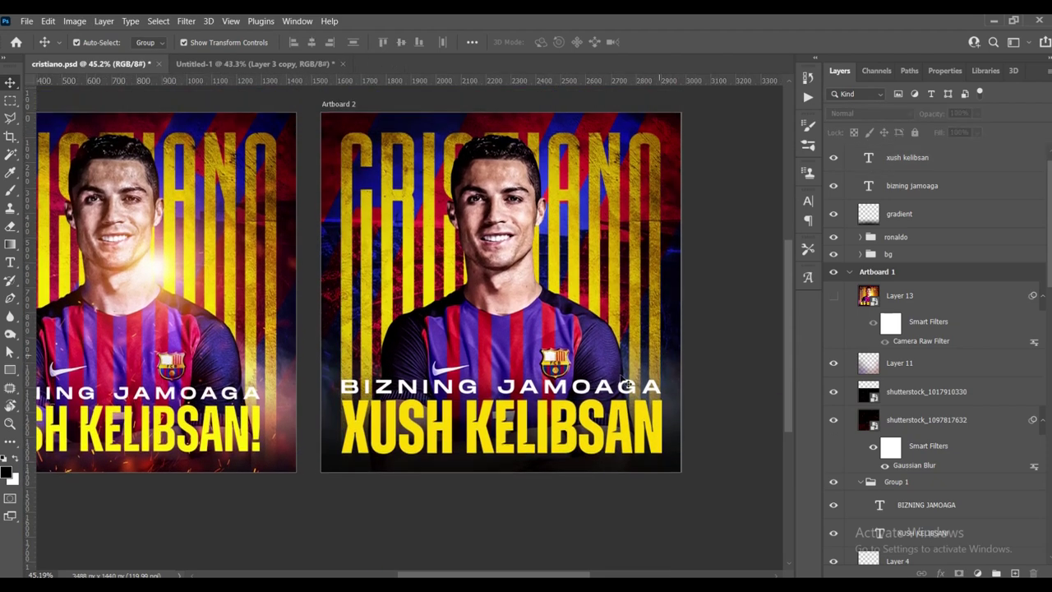
{"action": "scroll", "coordinate": [694, 300], "scroll_direction": "down", "scroll_amount": 1}
{"action": "scroll", "coordinate": [624, 345], "scroll_direction": "up", "scroll_amount": 1}
{"action": "scroll", "coordinate": [575, 372], "scroll_direction": "up", "scroll_amount": 1}
{"action": "key", "text": "ctrl+t"}
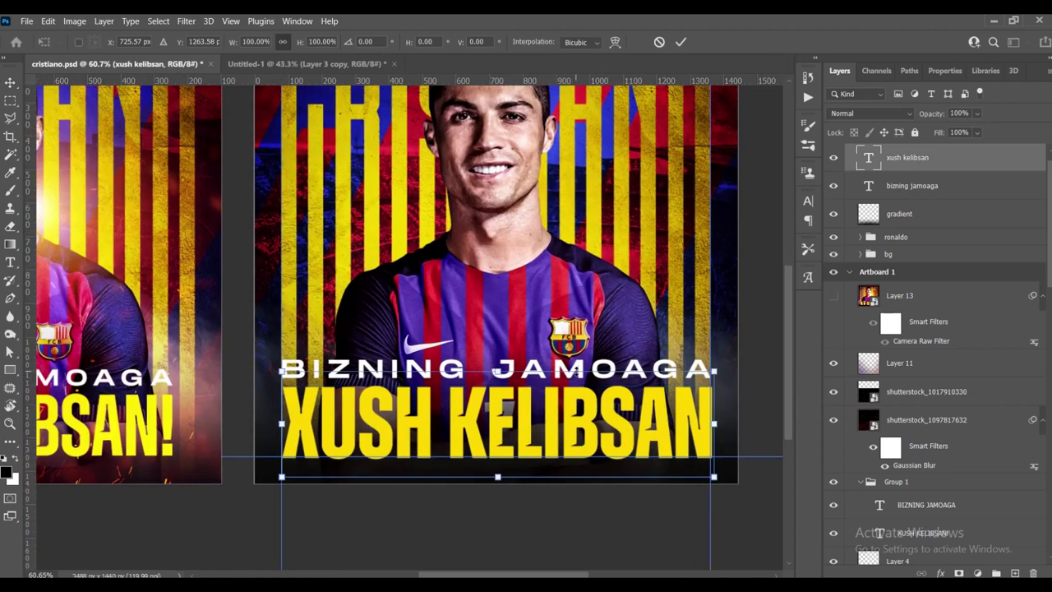
{"action": "key", "text": "Return"}
{"action": "scroll", "coordinate": [588, 374], "scroll_direction": "up", "scroll_amount": 1}
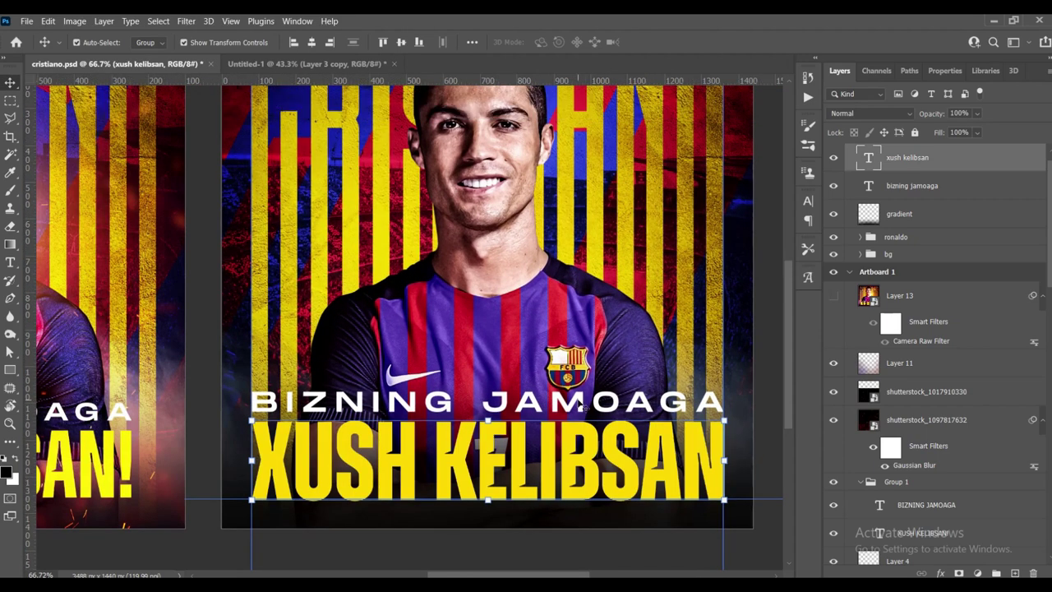
- Scale BIZNING JAMOAGA and XUSH KELIBSAN together to about 91% and move them slightly lower
{"action": "left_click", "coordinate": [582, 403], "text": "shift"}
{"action": "key", "text": "ctrl+t"}
{"action": "left_click_drag", "start_coordinate": [723, 445], "coordinate": [700, 442]}
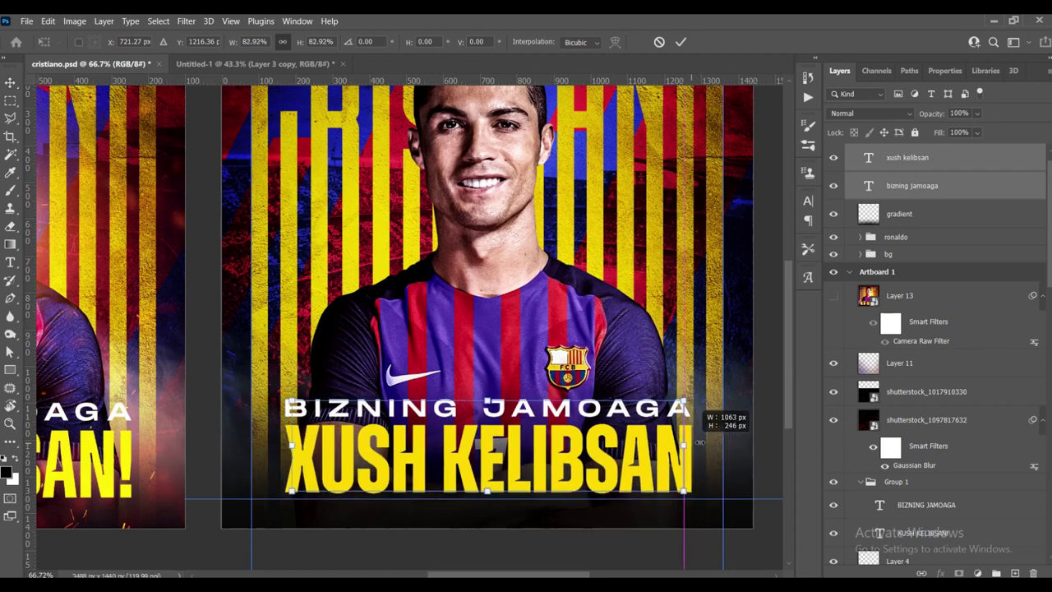
{"action": "left_click_drag", "start_coordinate": [700, 442], "coordinate": [705, 444]}
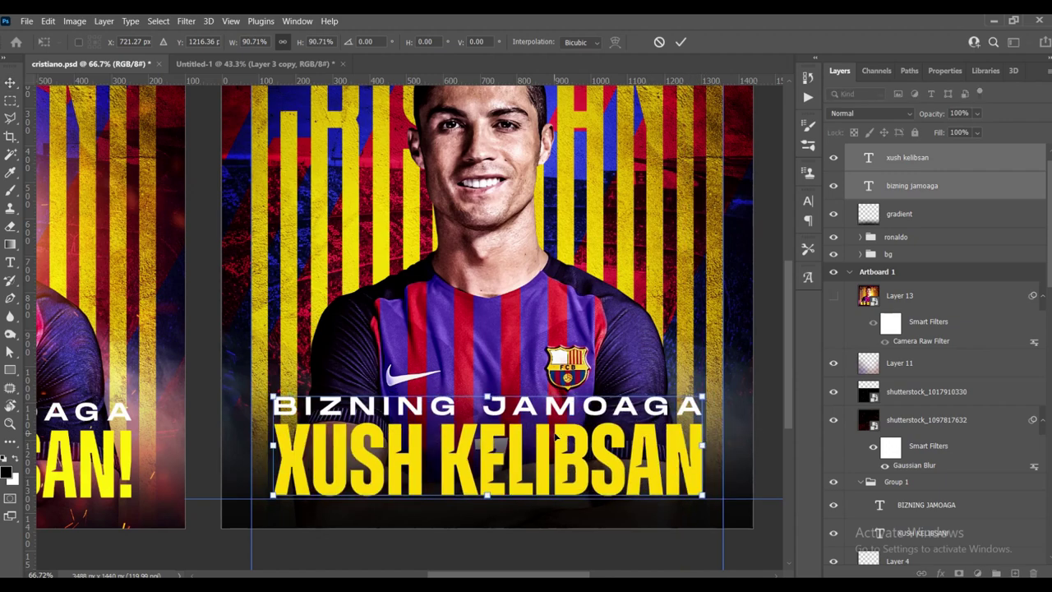
{"action": "left_click_drag", "start_coordinate": [556, 440], "coordinate": [556, 443]}
{"action": "key", "text": "Return"}
- Fit both artboards in view and start editing the XUSH KELIBSAN text
{"action": "key", "text": "ctrl+0"}
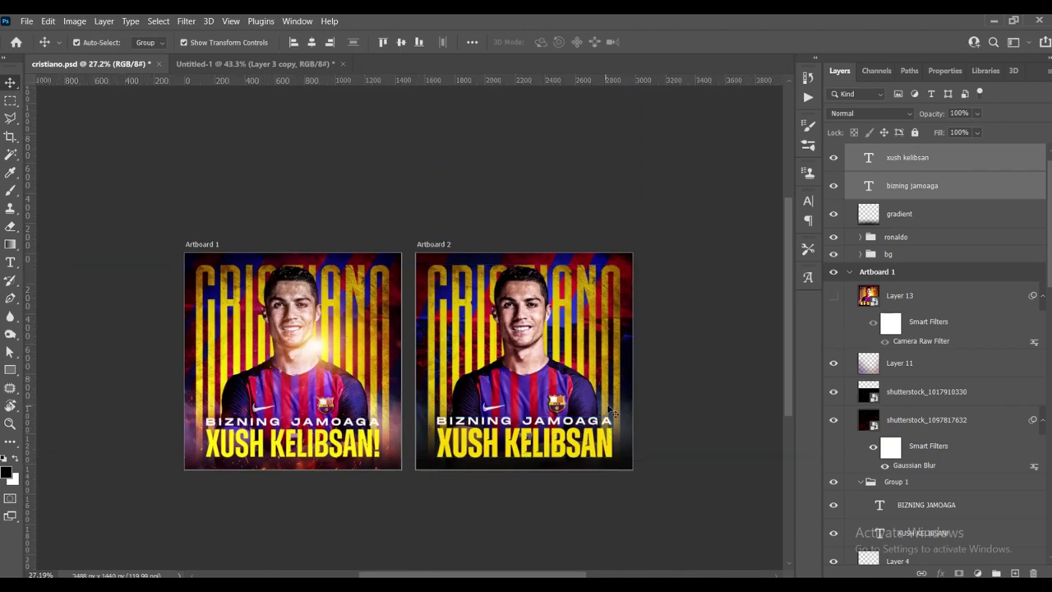
{"action": "left_click_drag", "start_coordinate": [572, 420], "coordinate": [602, 406]}
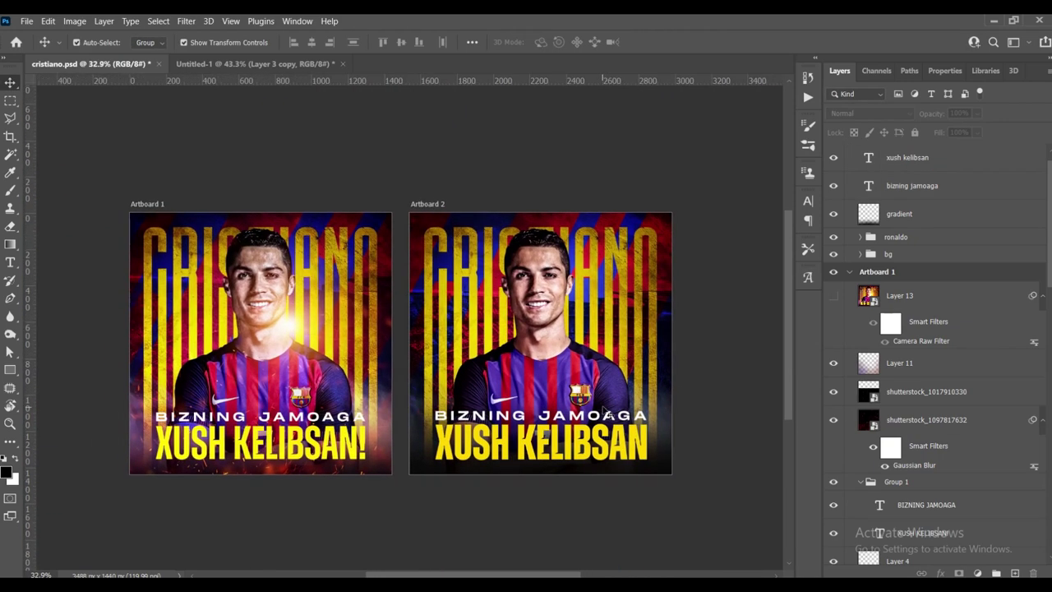
{"action": "left_click", "coordinate": [575, 444]}
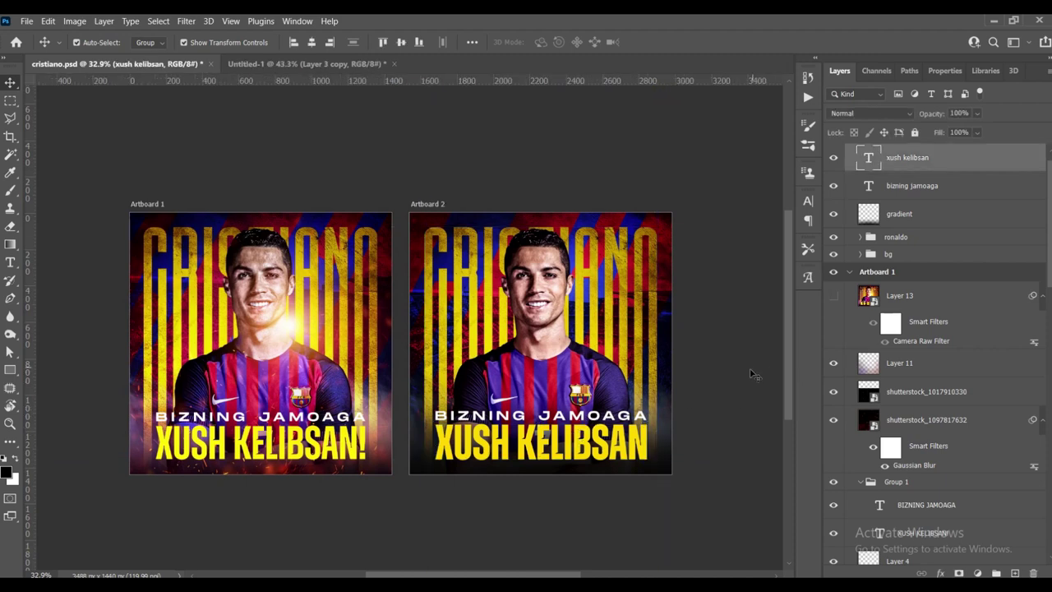
{"action": "scroll", "coordinate": [585, 454], "scroll_direction": "up", "scroll_amount": 2}
{"action": "scroll", "coordinate": [578, 455], "scroll_direction": "up", "scroll_amount": 2}
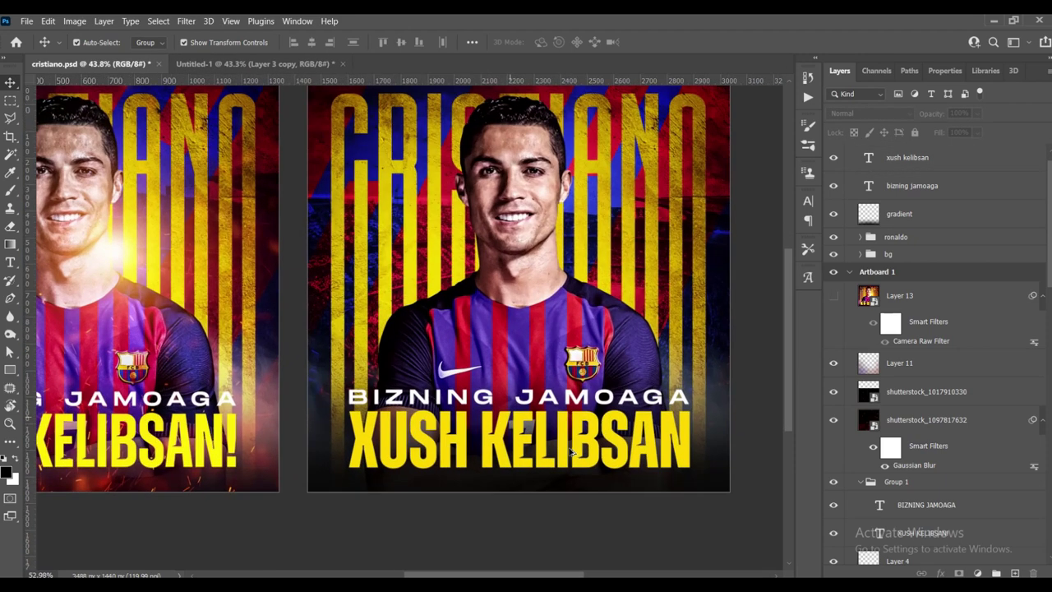
{"action": "double_click", "coordinate": [670, 440]}
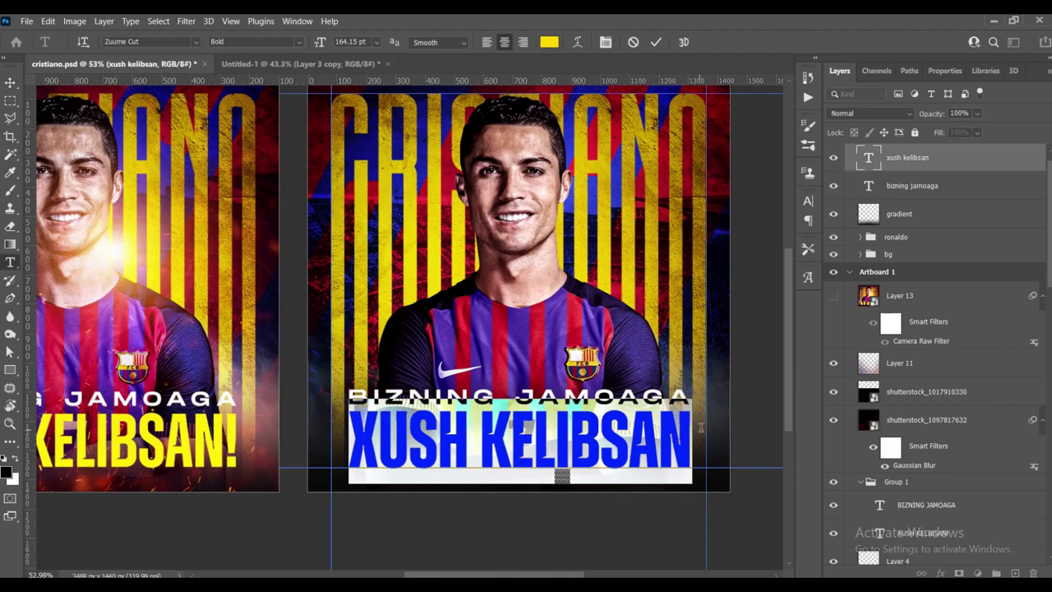
- Add an exclamation mark so the headline reads XUSH KELIBSAN!
{"action": "left_click", "coordinate": [701, 427]}
{"action": "type", "text": "!"}
{"action": "scroll", "coordinate": [701, 427], "scroll_direction": "up", "scroll_amount": 2}
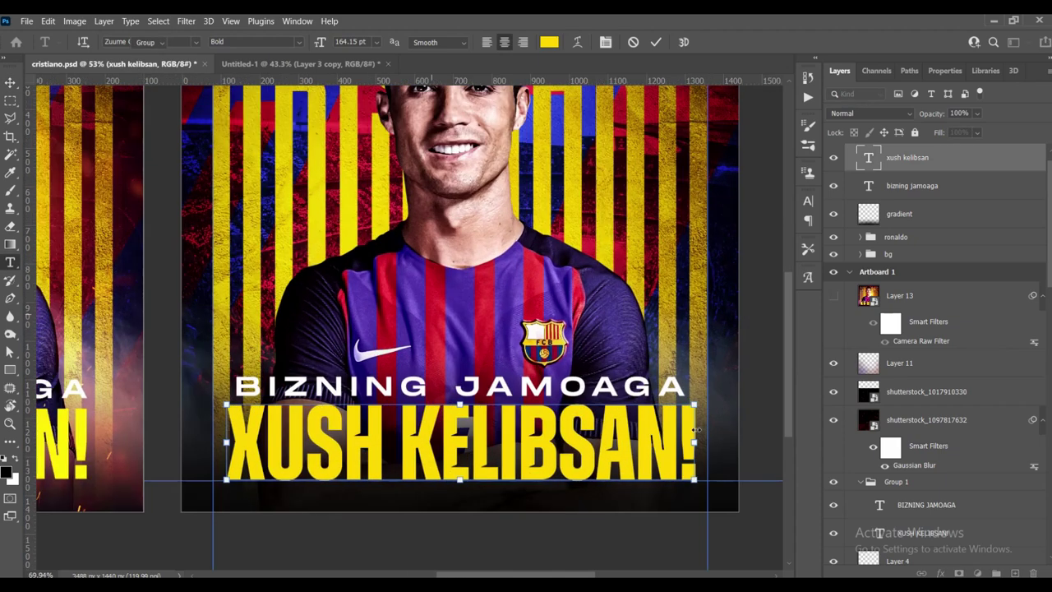
{"action": "scroll", "coordinate": [697, 436], "scroll_direction": "up", "scroll_amount": 1}
{"action": "key", "text": "ctrl+Return"}
- Stretch the XUSH KELIBSAN! headline to the right edge and align it under BIZNING JAMOAGA
{"action": "key", "text": "ctrl+t"}
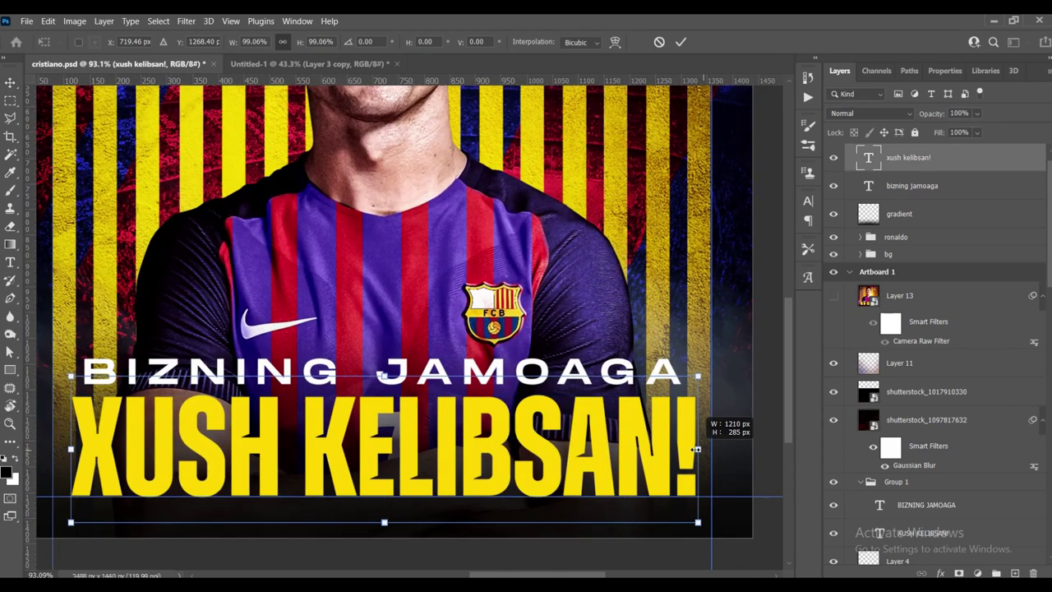
{"action": "left_click_drag", "start_coordinate": [695, 449], "coordinate": [687, 448]}
{"action": "scroll", "coordinate": [687, 447], "scroll_direction": "up", "scroll_amount": 3}
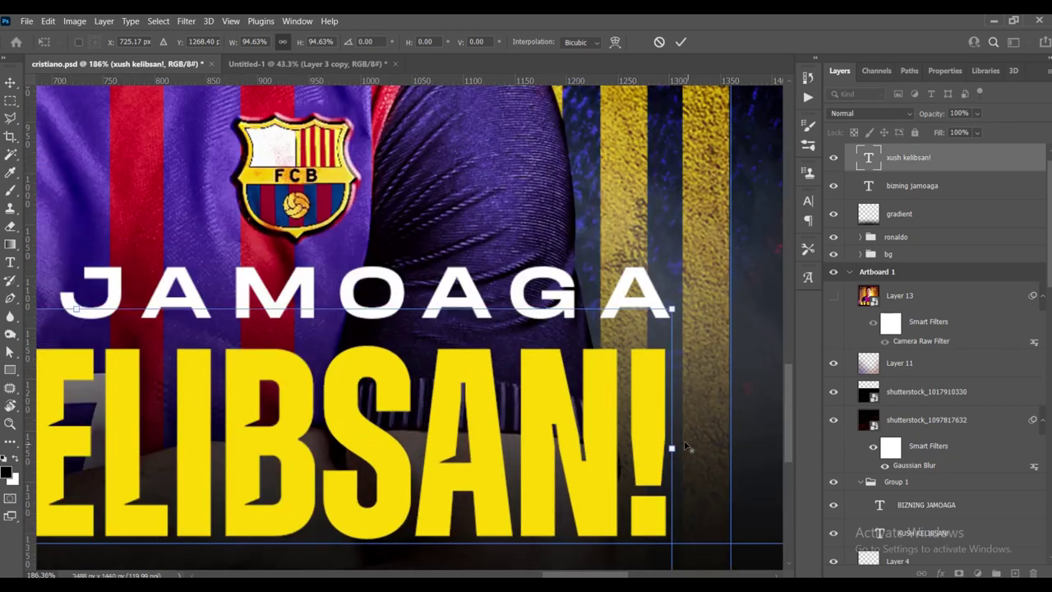
{"action": "left_click_drag", "start_coordinate": [686, 447], "coordinate": [697, 451]}
{"action": "key", "text": "Return"}
{"action": "scroll", "coordinate": [695, 451], "scroll_direction": "down", "scroll_amount": 2}
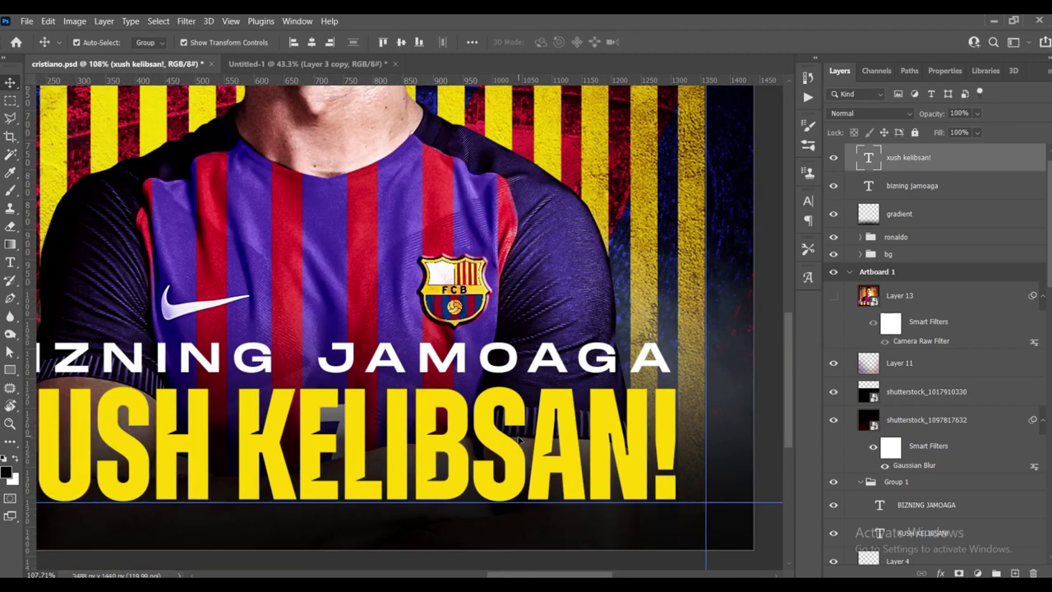
{"action": "scroll", "coordinate": [462, 379], "scroll_direction": "down", "scroll_amount": 3}
{"action": "left_click_drag", "start_coordinate": [461, 379], "coordinate": [518, 360]}
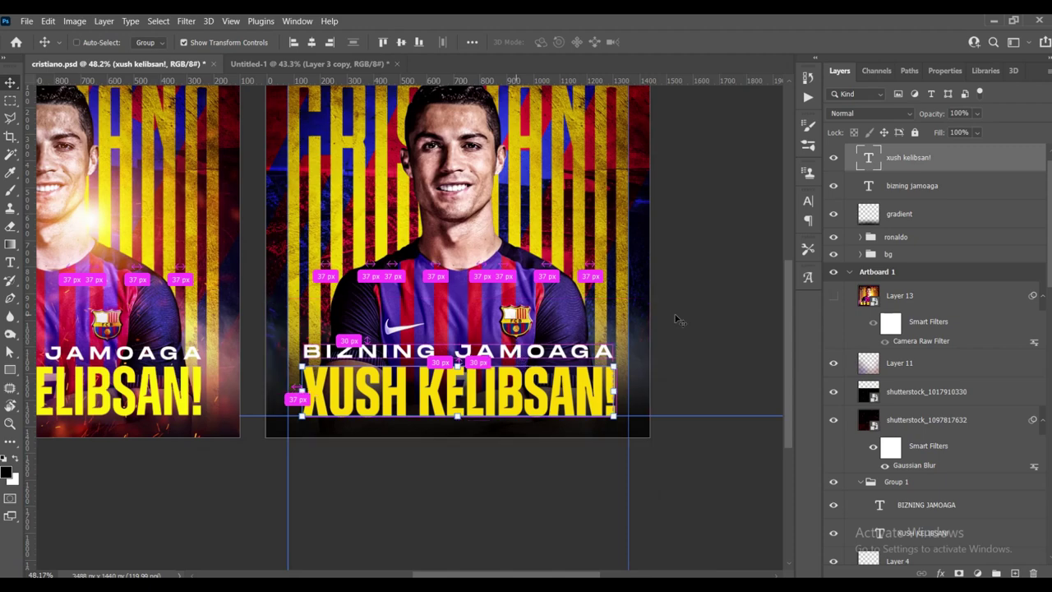
{"action": "key", "text": "ctrl+0"}
{"action": "scroll", "coordinate": [508, 374], "scroll_direction": "up", "scroll_amount": 1}
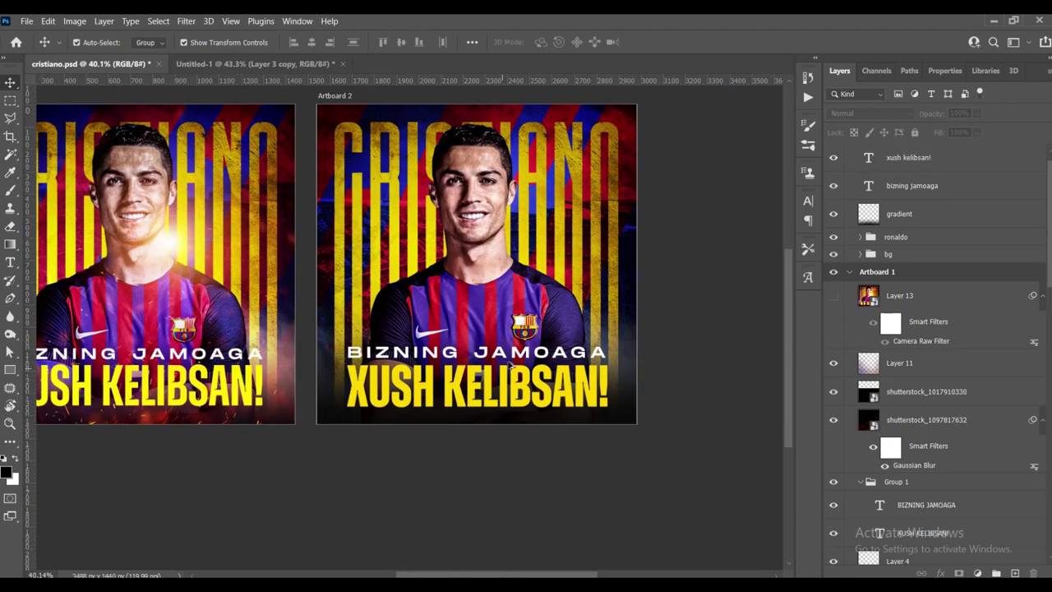
{"action": "scroll", "coordinate": [502, 379], "scroll_direction": "up", "scroll_amount": 1}
{"action": "scroll", "coordinate": [485, 386], "scroll_direction": "up", "scroll_amount": 2}
{"action": "scroll", "coordinate": [471, 395], "scroll_direction": "up", "scroll_amount": 1}
{"action": "scroll", "coordinate": [470, 395], "scroll_direction": "down", "scroll_amount": 4}
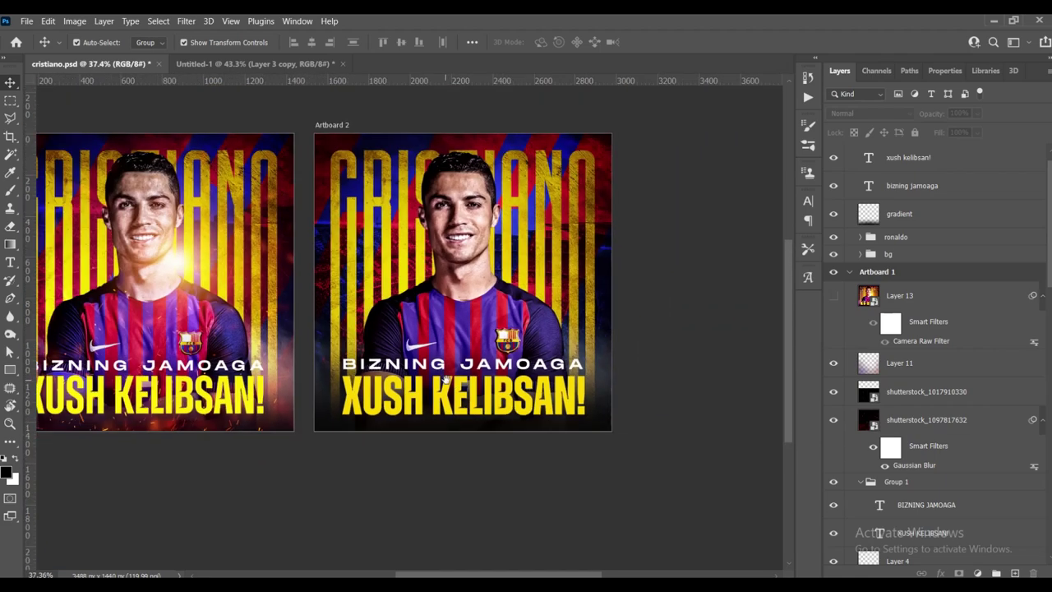
{"action": "left_click", "coordinate": [424, 576]}
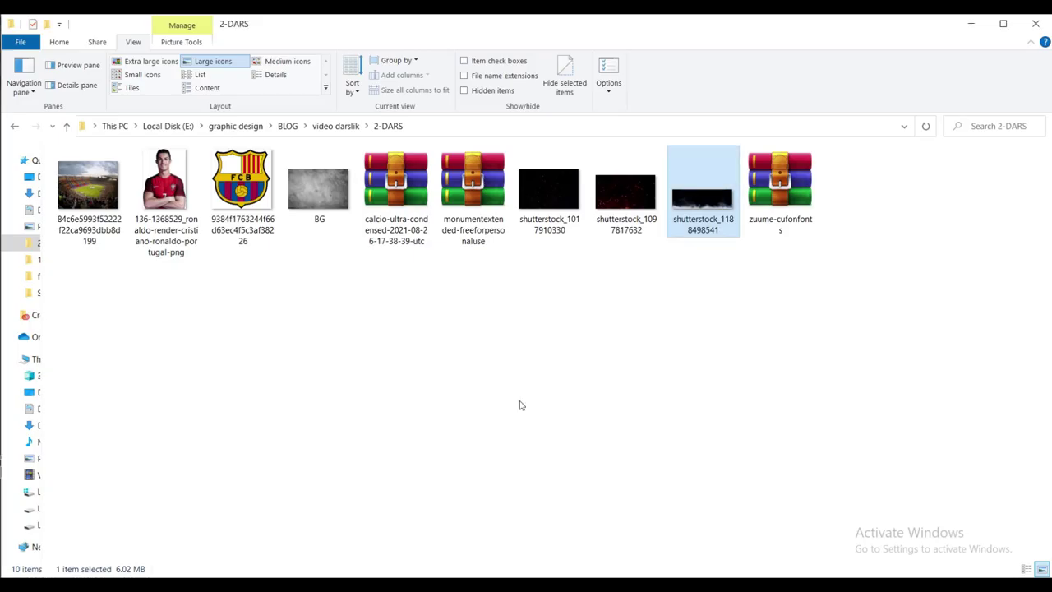
- Place the sparks image over Artboard 2's lower half, centred and stretched to about 119%
{"action": "mouse_move", "coordinate": [638, 198]}
{"action": "left_mouse_down"}
{"action": "mouse_move", "coordinate": [438, 461]}
{"action": "mouse_move", "coordinate": [564, 397]}
{"action": "left_mouse_up"}
{"action": "left_click_drag", "start_coordinate": [472, 309], "coordinate": [577, 370]}
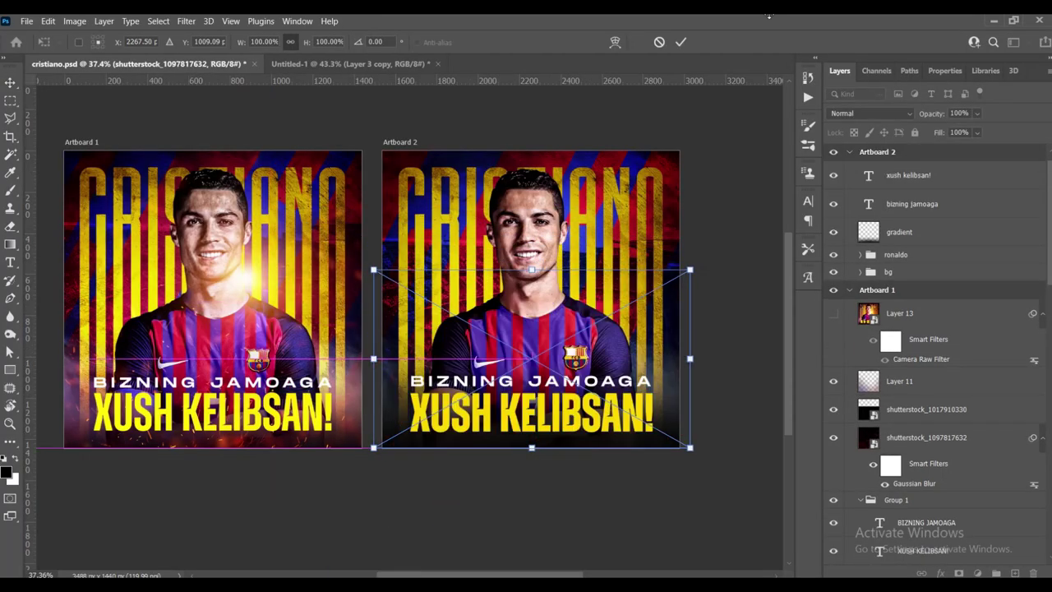
{"action": "left_click", "coordinate": [680, 42]}
{"action": "left_click", "coordinate": [310, 42]}
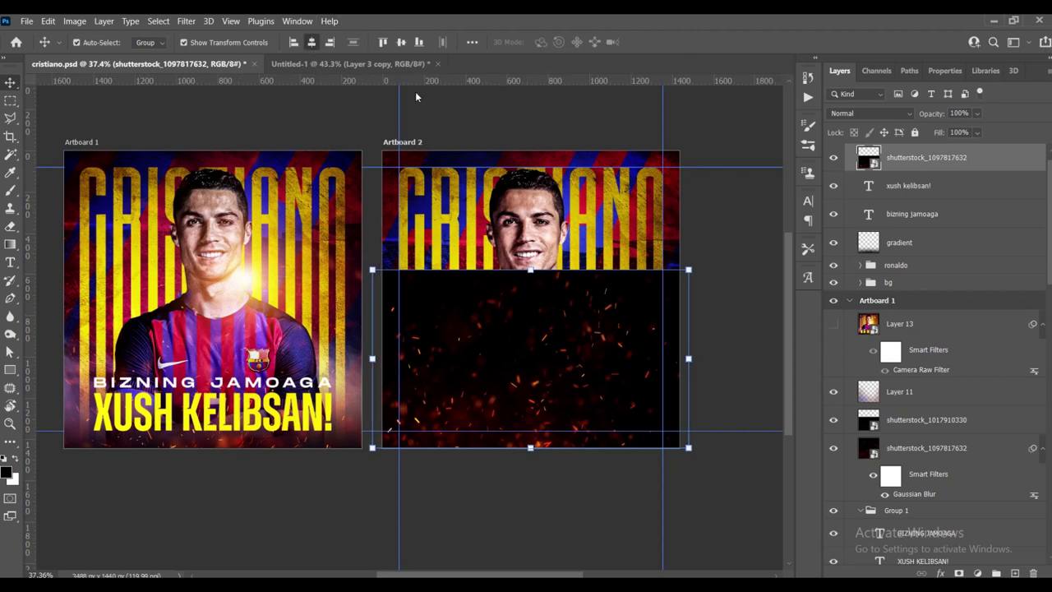
{"action": "left_click_drag", "start_coordinate": [530, 271], "coordinate": [532, 236]}
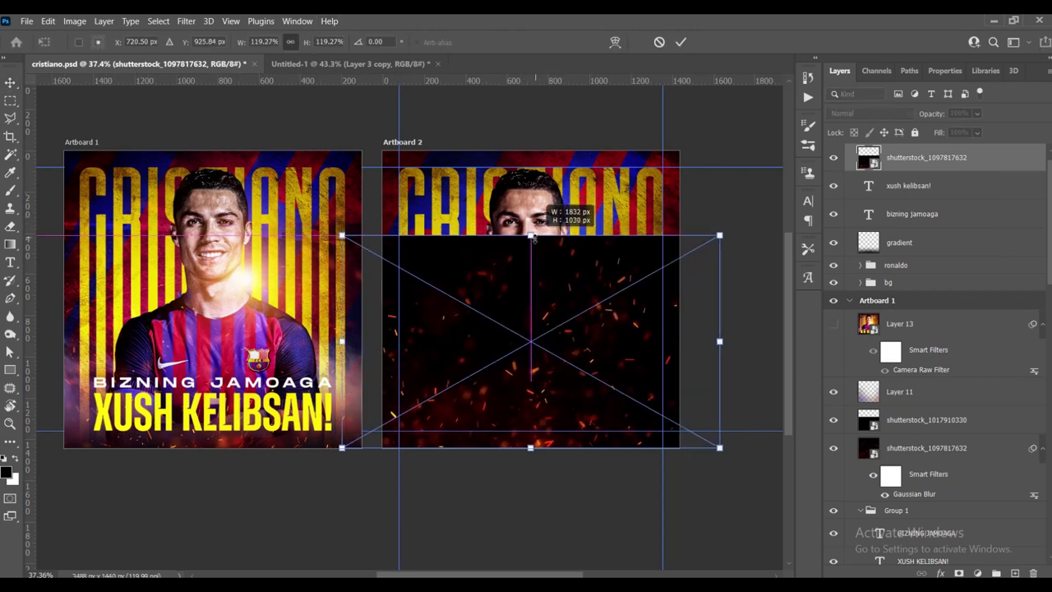
{"action": "key", "text": "Return"}
{"action": "scroll", "coordinate": [491, 237], "scroll_direction": "right", "scroll_amount": 1}
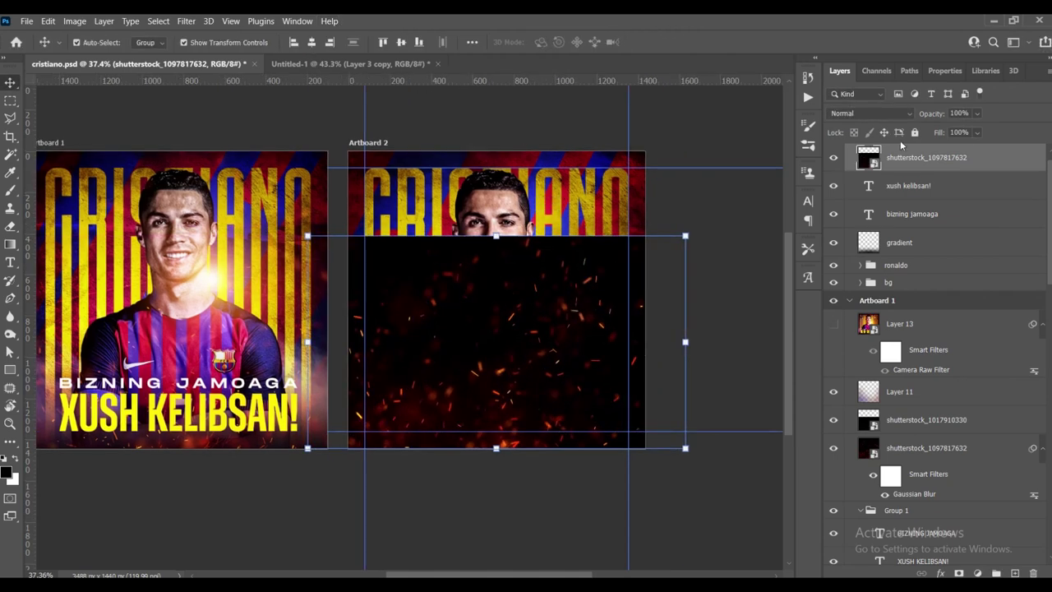
{"action": "left_click", "coordinate": [871, 112]}
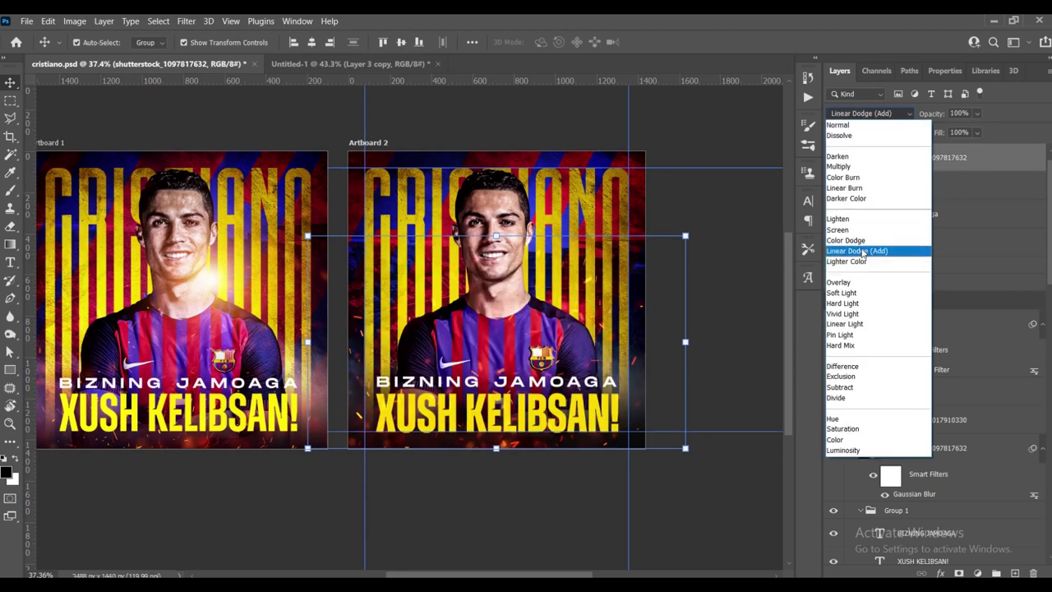
{"action": "left_click", "coordinate": [863, 251]}
{"action": "left_click", "coordinate": [721, 197]}
{"action": "scroll", "coordinate": [582, 179], "scroll_direction": "up", "scroll_amount": 1}
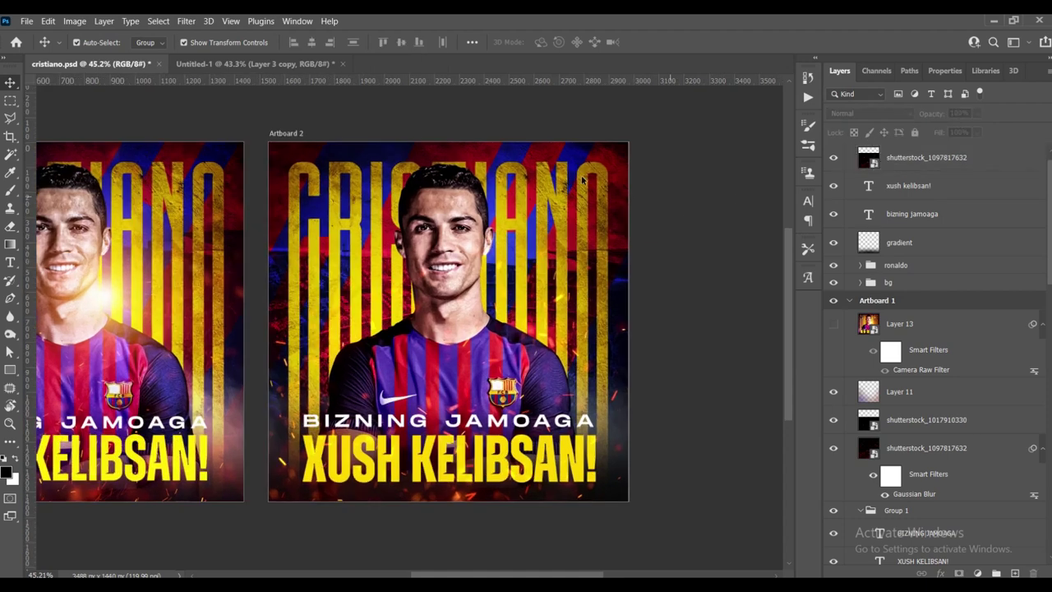
{"action": "left_click", "coordinate": [976, 166]}
- Apply a Gaussian Blur smart filter with radius 7 to the sparks layer
{"action": "left_click", "coordinate": [186, 21]}
{"action": "mouse_move", "coordinate": [194, 186]}
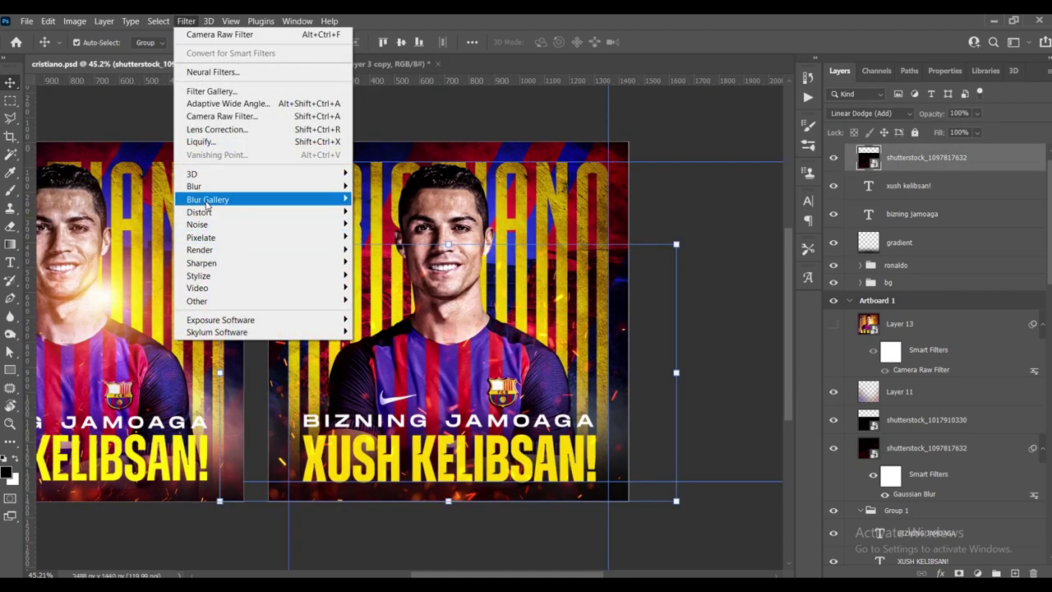
{"action": "left_click", "coordinate": [418, 244]}
{"action": "type", "text": "7"}
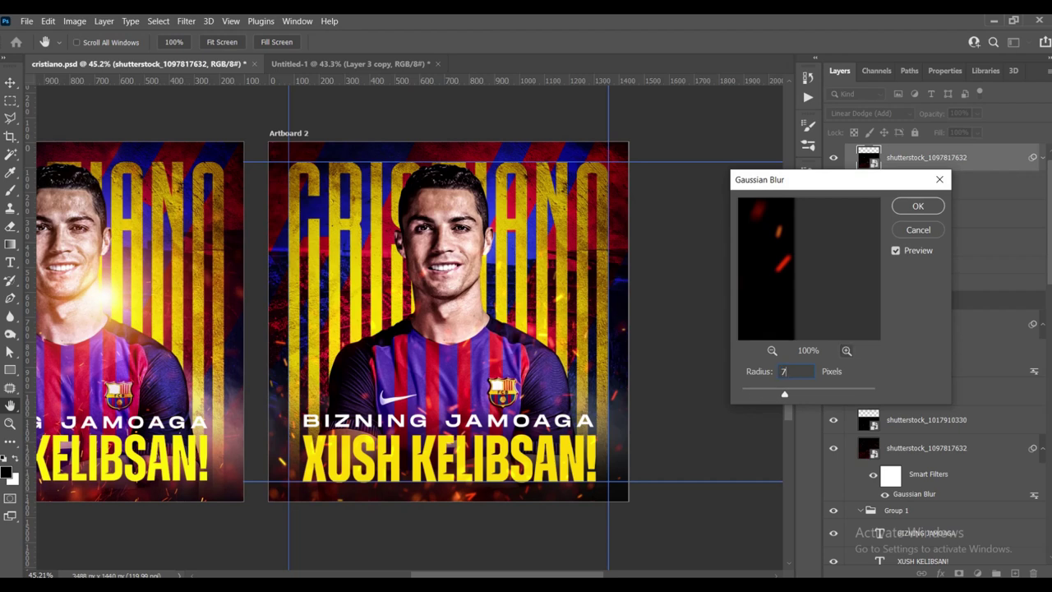
{"action": "key", "text": "Return"}
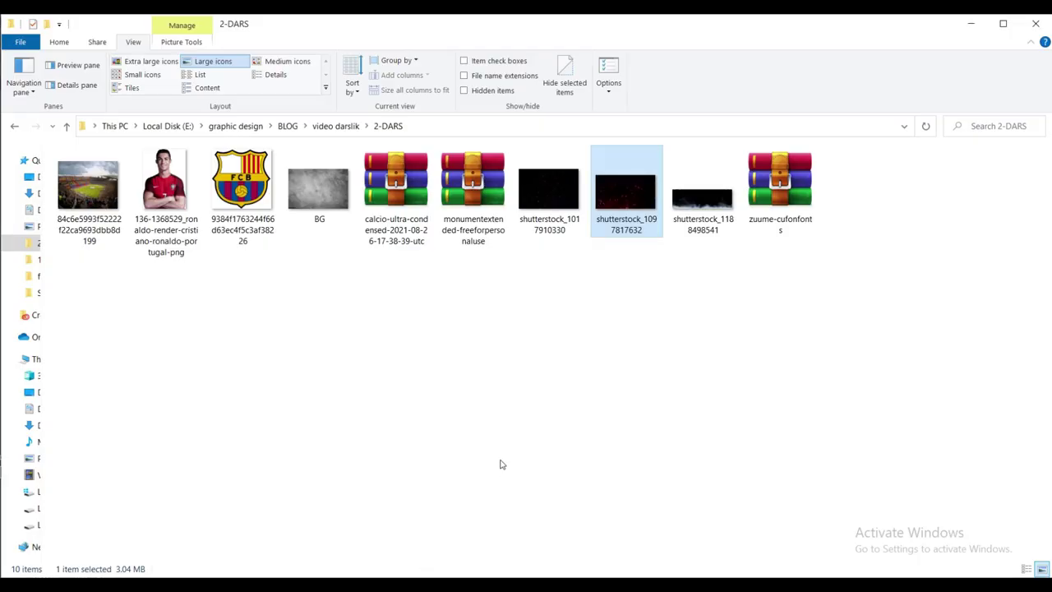
{"action": "left_click_drag", "start_coordinate": [549, 193], "coordinate": [370, 576]}
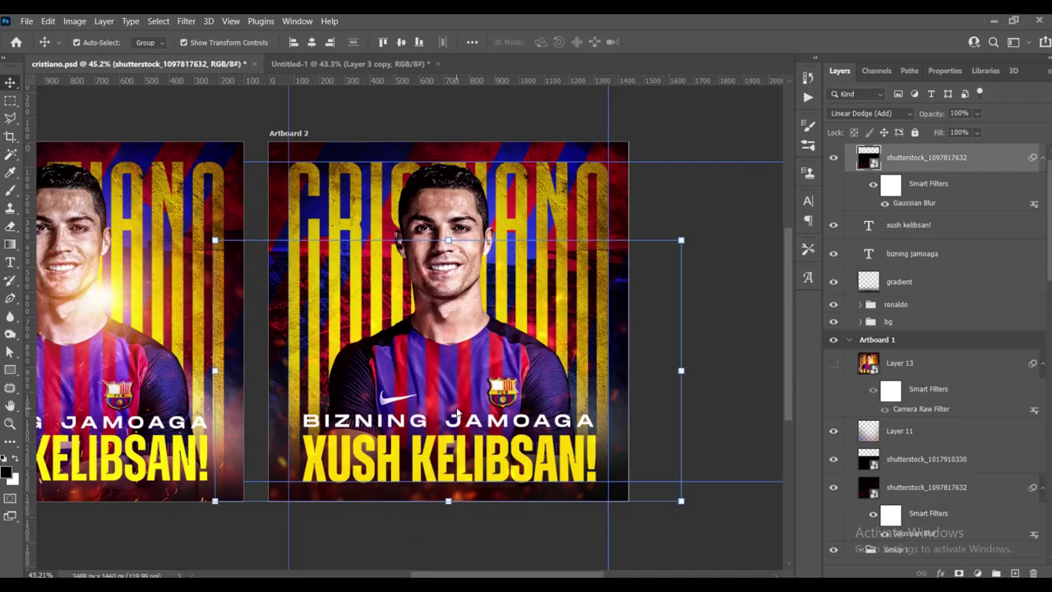
{"action": "mouse_move", "coordinate": [369, 567]}
{"action": "left_mouse_down"}
{"action": "mouse_move", "coordinate": [451, 343]}
{"action": "mouse_move", "coordinate": [452, 404]}
{"action": "left_mouse_up"}
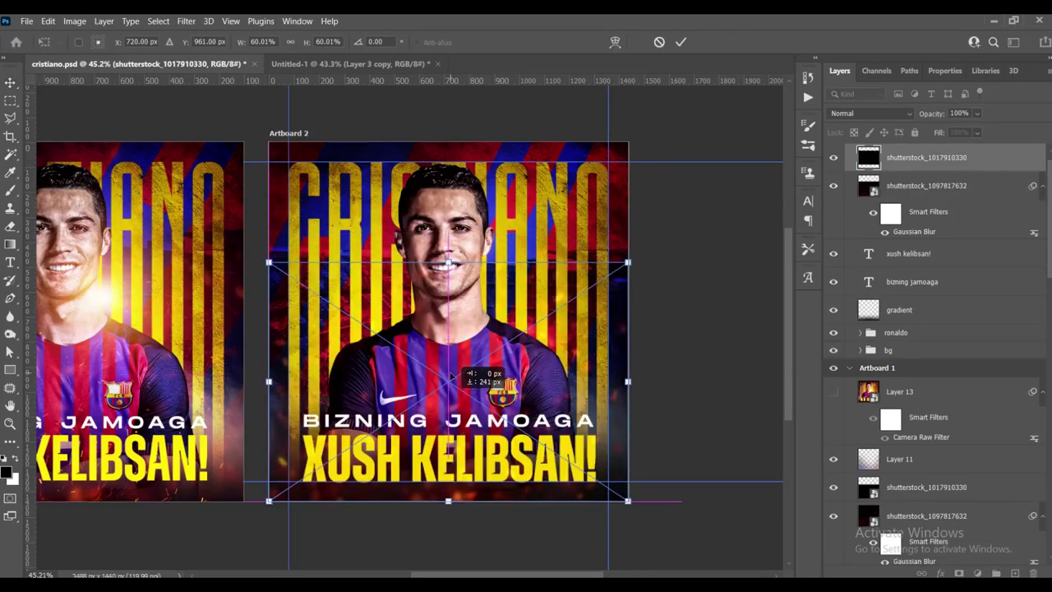
{"action": "left_click_drag", "start_coordinate": [448, 262], "coordinate": [448, 243]}
{"action": "left_click", "coordinate": [681, 42]}
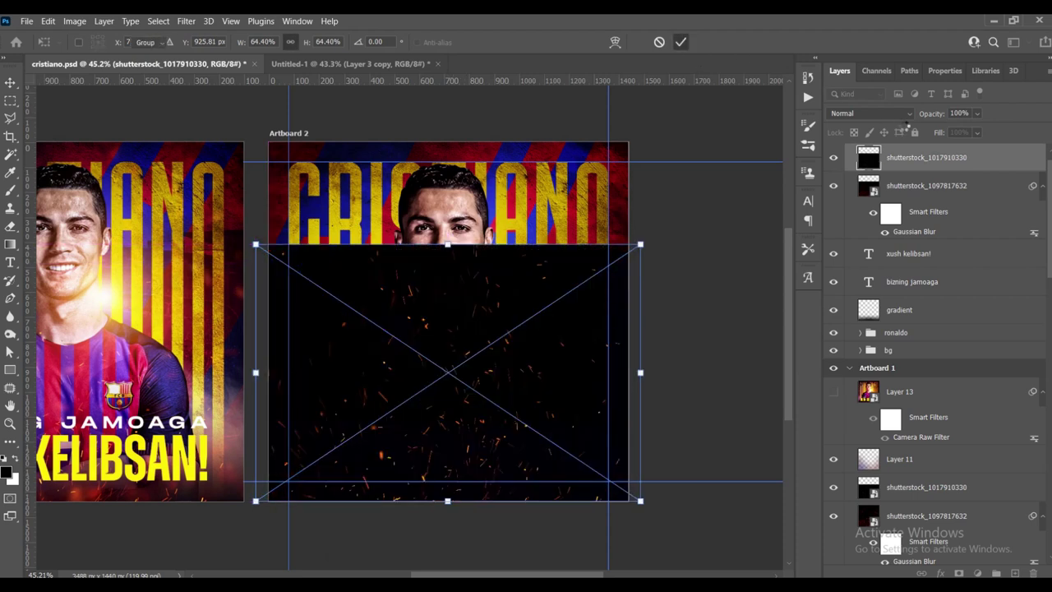
{"action": "left_click", "coordinate": [879, 114]}
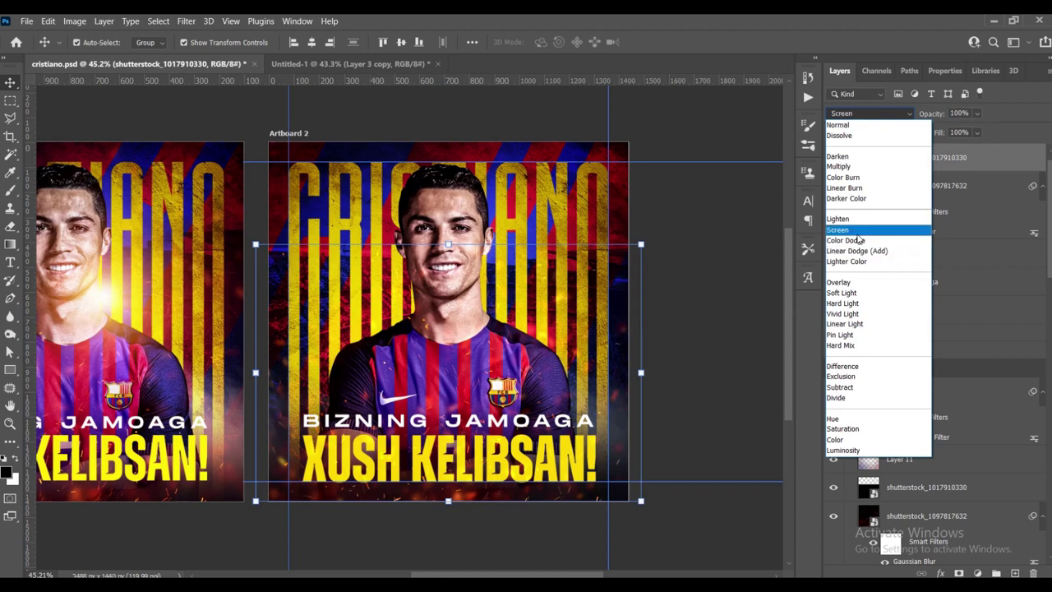
{"action": "left_click", "coordinate": [681, 220]}
{"action": "scroll", "coordinate": [681, 219], "scroll_direction": "down", "scroll_amount": 3}
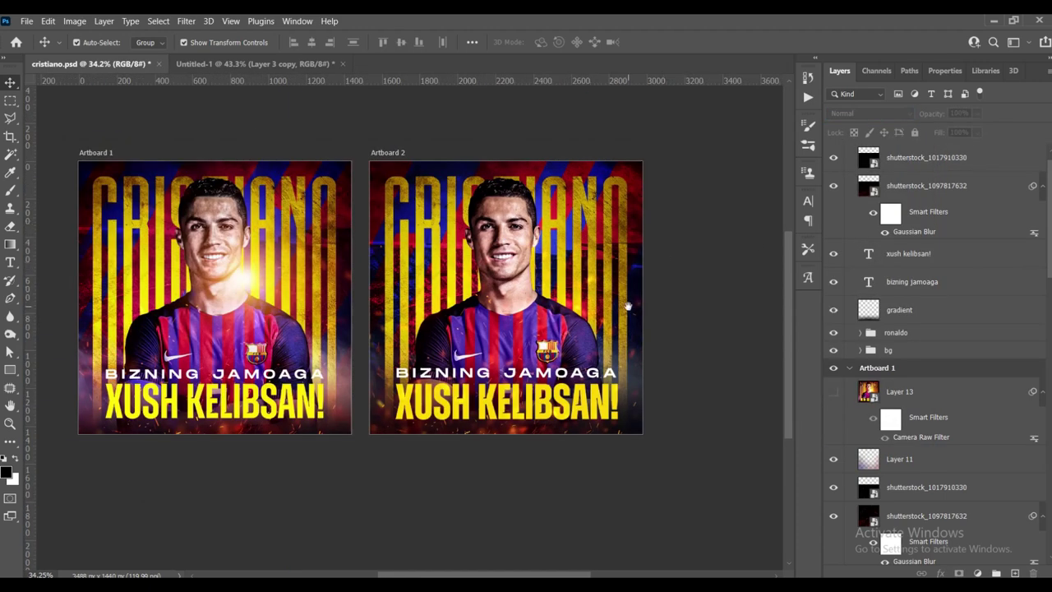
{"action": "scroll", "coordinate": [627, 307], "scroll_direction": "up", "scroll_amount": 1}
{"action": "scroll", "coordinate": [571, 342], "scroll_direction": "up", "scroll_amount": 1}
{"action": "scroll", "coordinate": [549, 364], "scroll_direction": "up", "scroll_amount": 1}
{"action": "scroll", "coordinate": [568, 364], "scroll_direction": "up", "scroll_amount": 1}
{"action": "scroll", "coordinate": [567, 364], "scroll_direction": "down", "scroll_amount": 2}
{"action": "scroll", "coordinate": [456, 389], "scroll_direction": "down", "scroll_amount": 2}
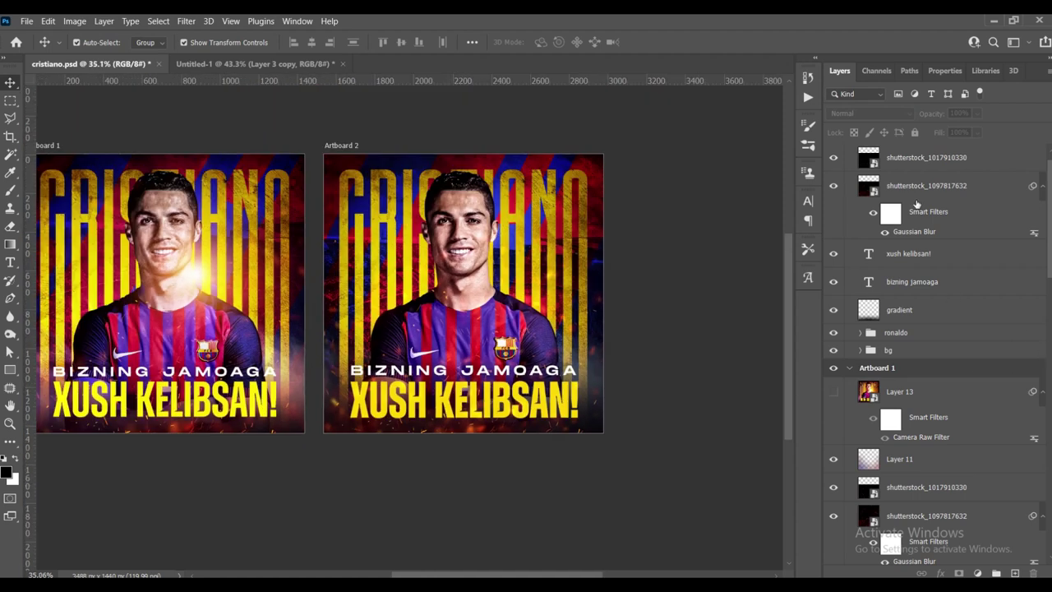
{"action": "left_click", "coordinate": [860, 350]}
{"action": "scroll", "coordinate": [930, 352], "scroll_direction": "down", "scroll_amount": 2}
{"action": "left_click", "coordinate": [967, 325]}
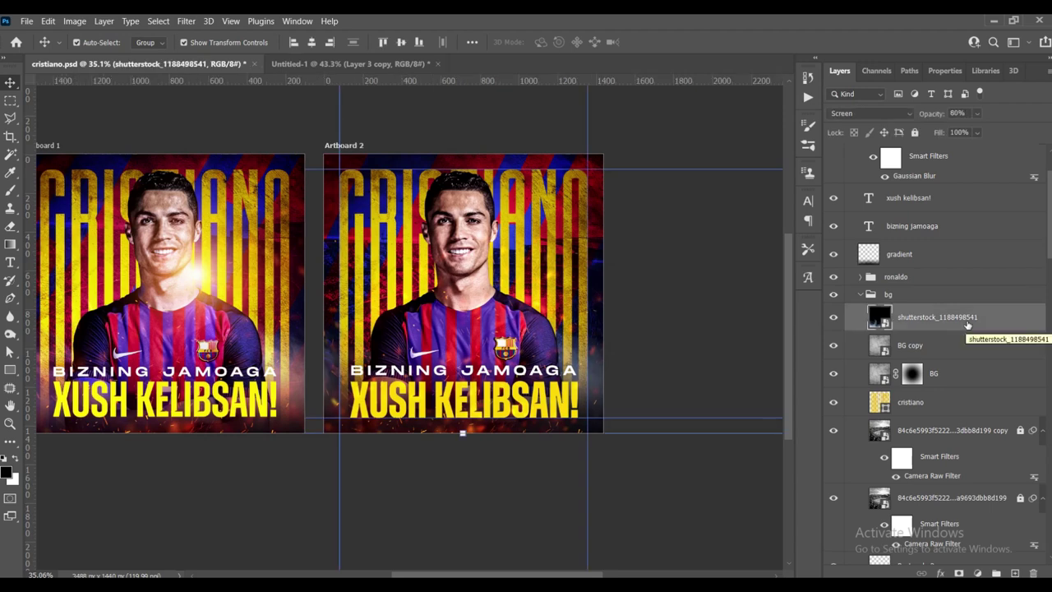
{"action": "key", "text": "9"}
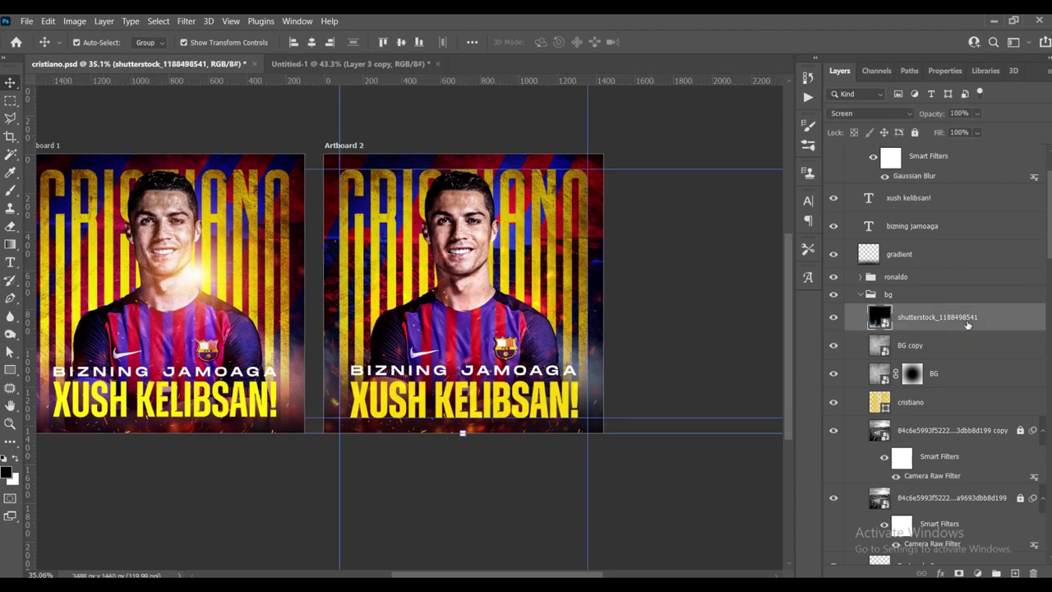
{"action": "left_click", "coordinate": [631, 278]}
{"action": "scroll", "coordinate": [630, 277], "scroll_direction": "up", "scroll_amount": 1}
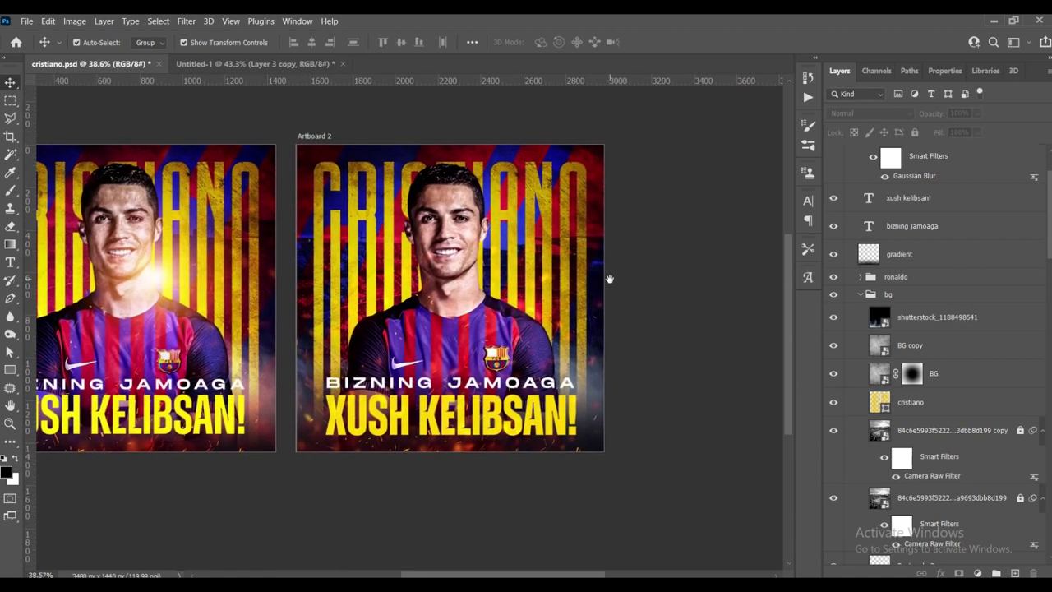
{"action": "scroll", "coordinate": [836, 282], "scroll_direction": "up", "scroll_amount": 2}
{"action": "left_click", "coordinate": [982, 181]}
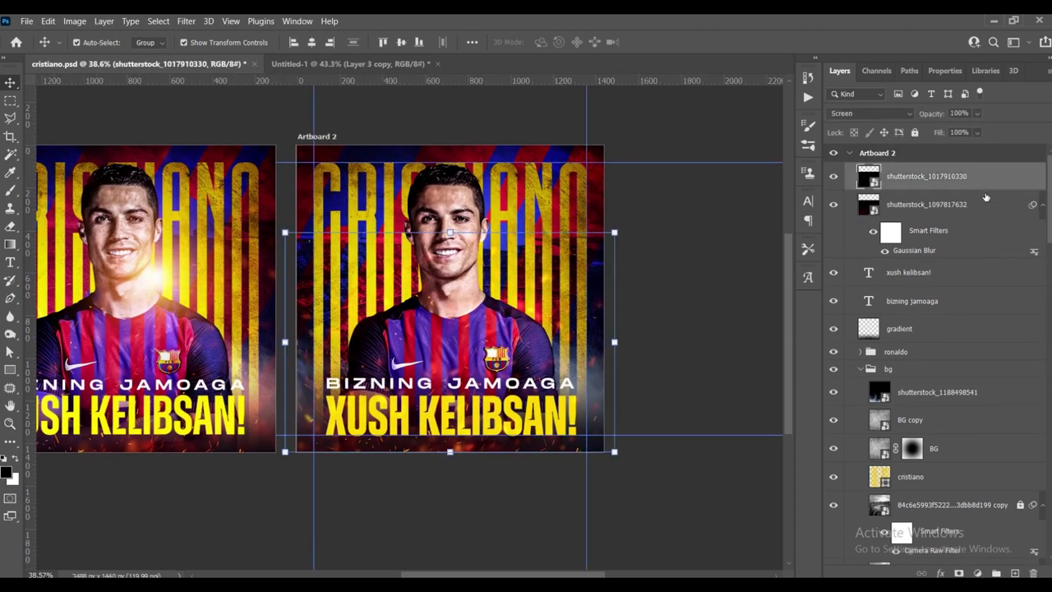
{"action": "scroll", "coordinate": [576, 404], "scroll_direction": "up", "scroll_amount": 3}
{"action": "scroll", "coordinate": [509, 444], "scroll_direction": "up", "scroll_amount": 1}
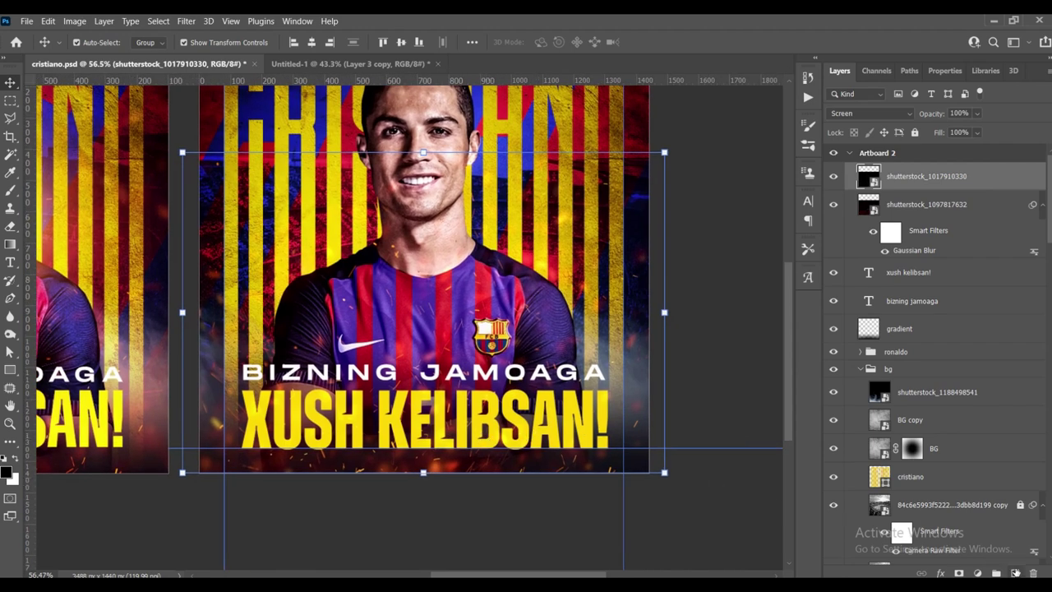
{"action": "left_click", "coordinate": [1016, 573]}
{"action": "key", "text": "b"}
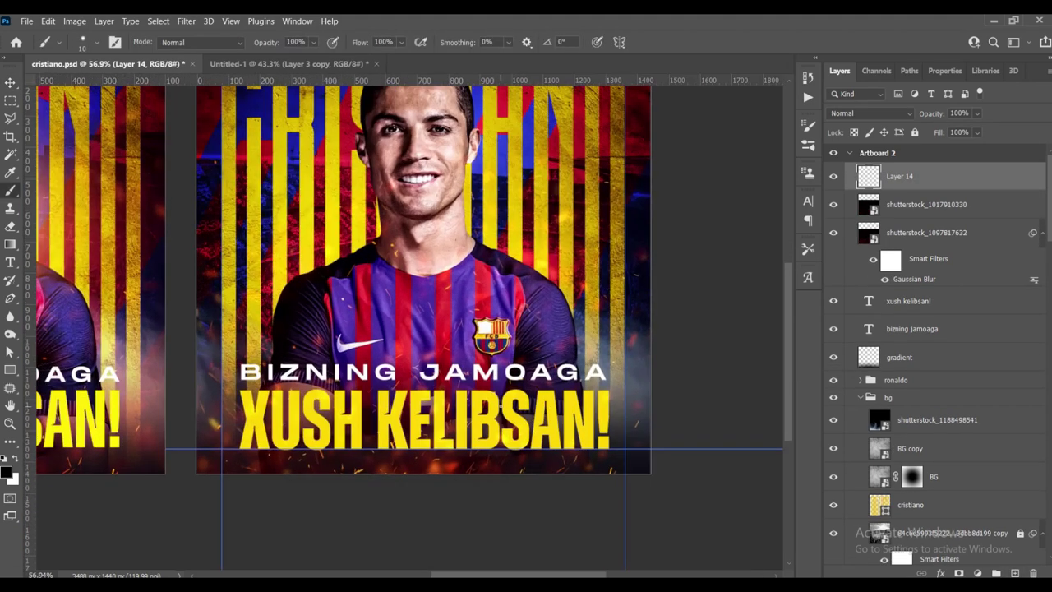
- Set Layer 14 to Color Dodge and choose orange #ff9000 as the paint colour
{"action": "key", "text": "bracketright"}
{"action": "left_click", "coordinate": [852, 115]}
{"action": "left_click", "coordinate": [871, 238]}
{"action": "left_click", "coordinate": [7, 472]}
{"action": "left_click", "coordinate": [810, 372]}
{"action": "left_click", "coordinate": [773, 234]}
{"action": "left_click_drag", "start_coordinate": [773, 234], "coordinate": [792, 218]}
{"action": "left_click", "coordinate": [812, 374]}
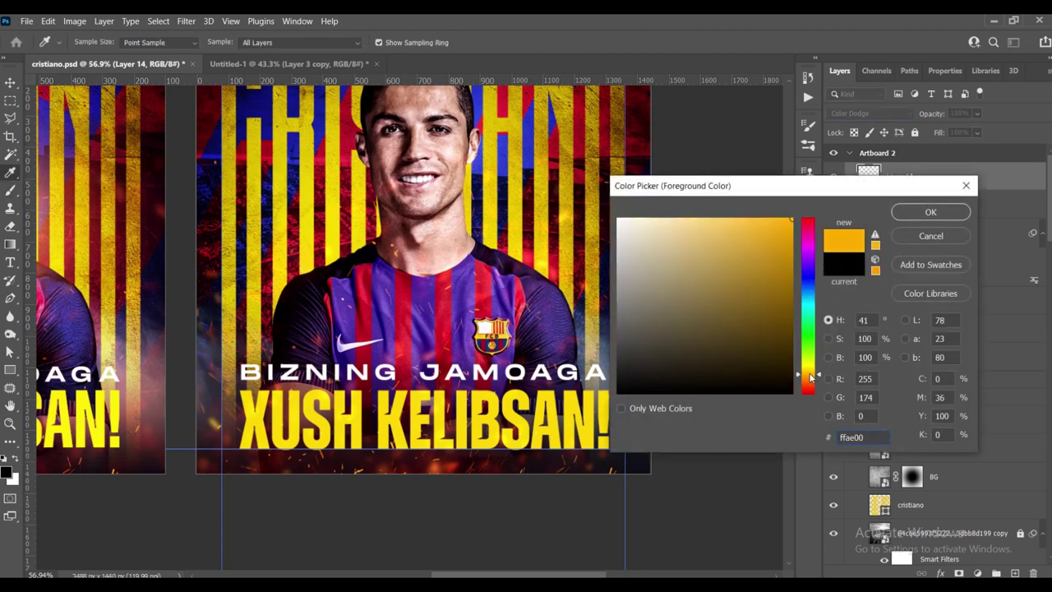
{"action": "left_click_drag", "start_coordinate": [807, 377], "coordinate": [805, 380]}
{"action": "key", "text": "b"}
- Paint soft orange glow dabs at the bottom-right with 50% then 20% brush opacity
{"action": "left_click", "coordinate": [930, 212]}
{"action": "scroll", "coordinate": [626, 342], "scroll_direction": "down", "scroll_amount": 3}
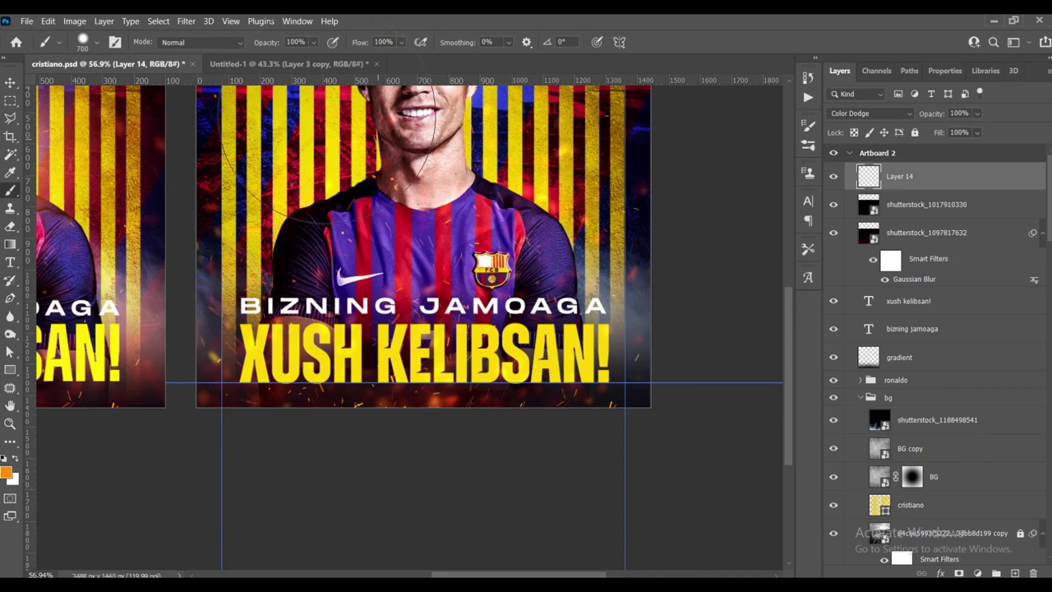
{"action": "key", "text": "5"}
{"action": "left_click", "coordinate": [612, 403]}
{"action": "key", "text": "ctrl+minus"}
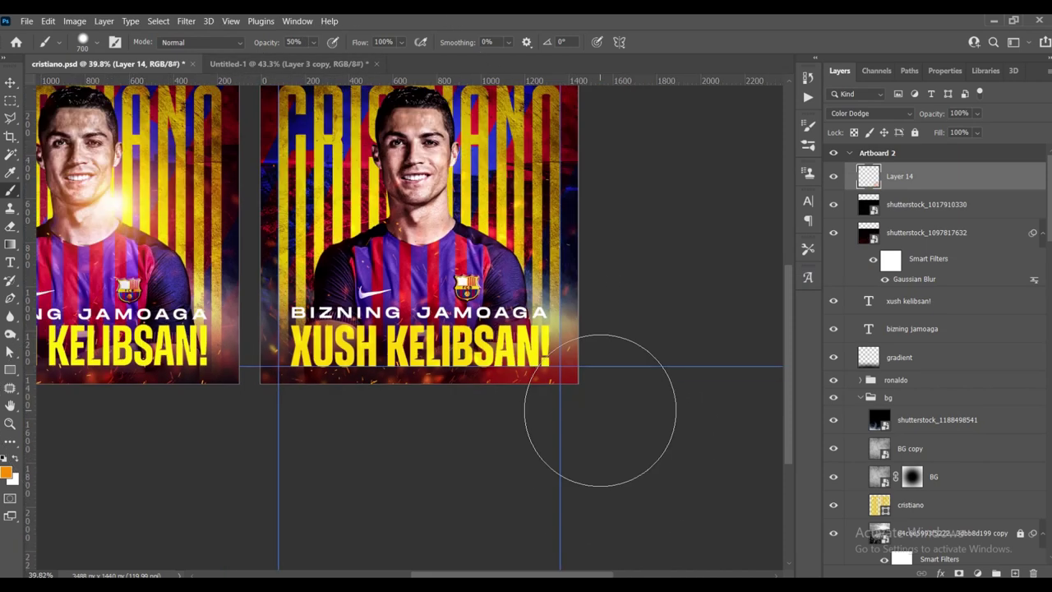
{"action": "right_click", "coordinate": [526, 353]}
{"action": "key", "text": "Escape"}
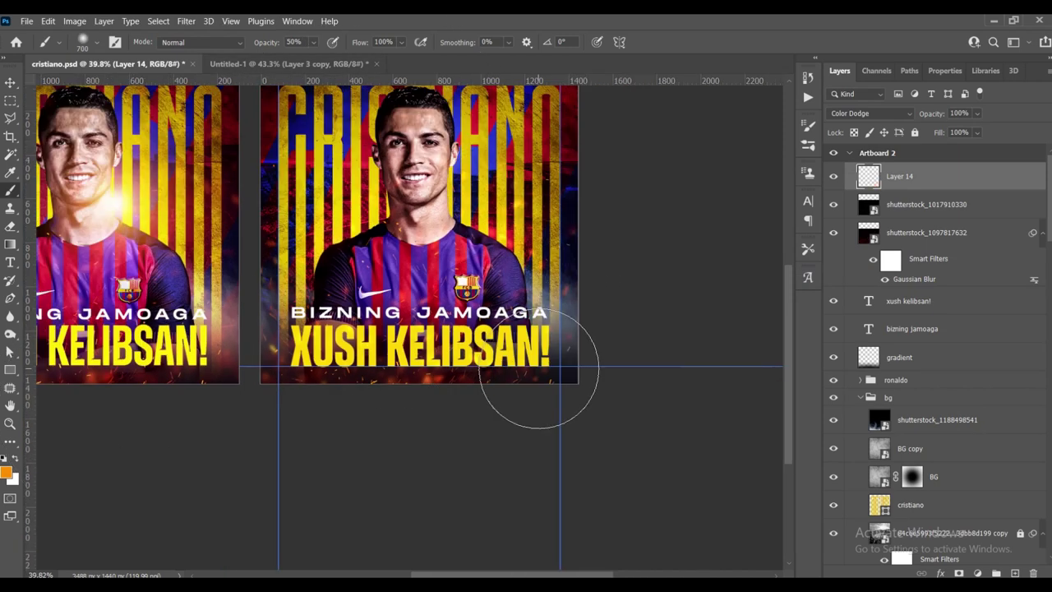
{"action": "left_click", "coordinate": [535, 364]}
{"action": "key", "text": "2"}
{"action": "key", "text": "bracketright"}
{"action": "key", "text": "bracketright"}
{"action": "key", "text": "bracketright"}
{"action": "key", "text": "bracketright"}
{"action": "key", "text": "bracketright"}
{"action": "key", "text": "bracketleft"}
{"action": "left_click", "coordinate": [539, 369]}
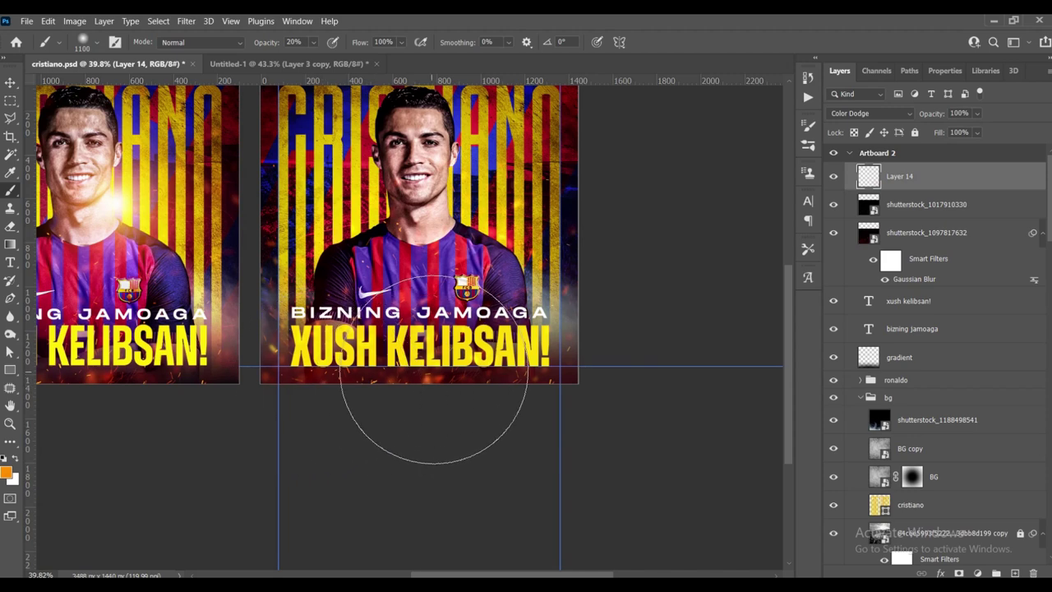
{"action": "scroll", "coordinate": [415, 399], "scroll_direction": "down", "scroll_amount": 3}
{"action": "scroll", "coordinate": [502, 433], "scroll_direction": "up", "scroll_amount": 3}
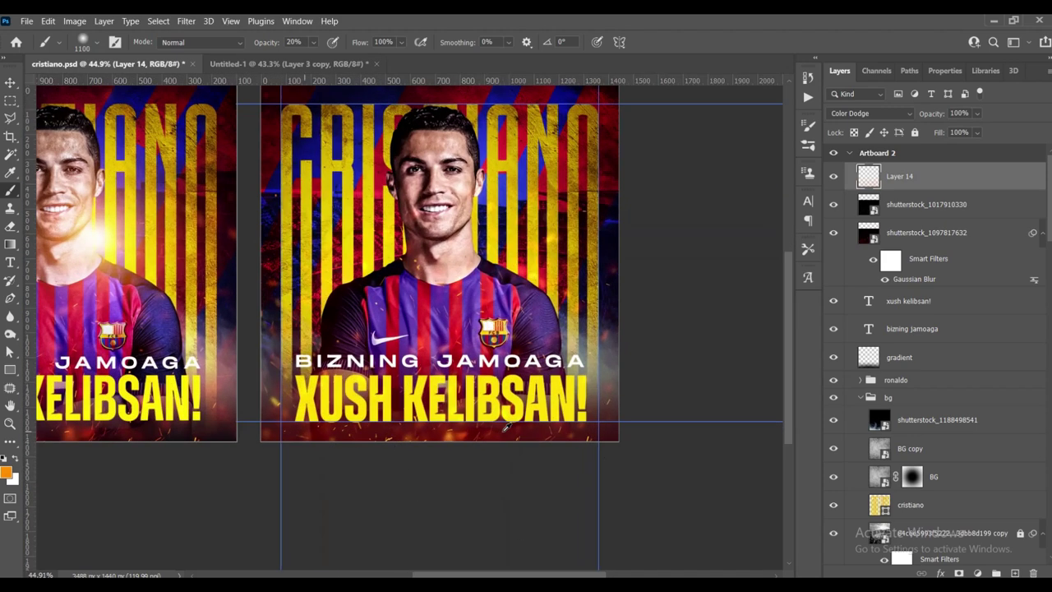
{"action": "scroll", "coordinate": [509, 446], "scroll_direction": "down", "scroll_amount": 1}
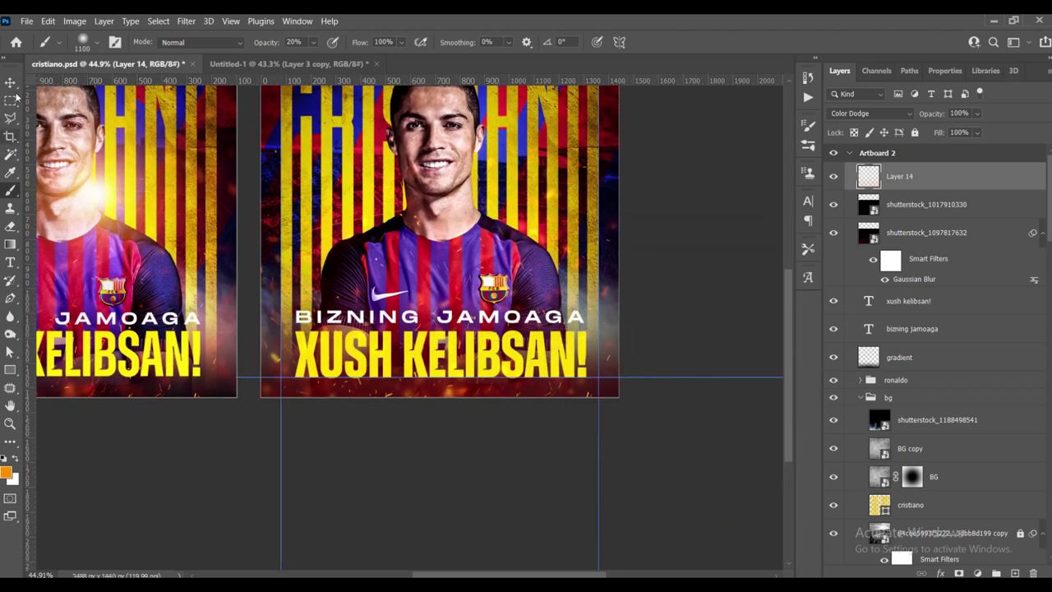
- Set Layer 14's opacity to 50% and create another new layer for a glow
{"action": "key", "text": "v"}
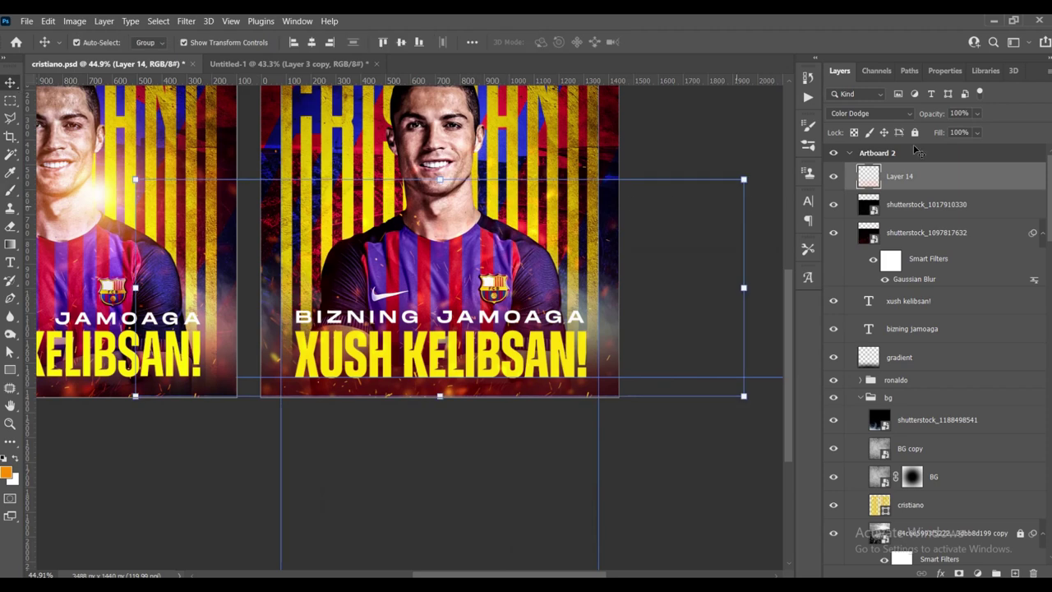
{"action": "key", "text": "5"}
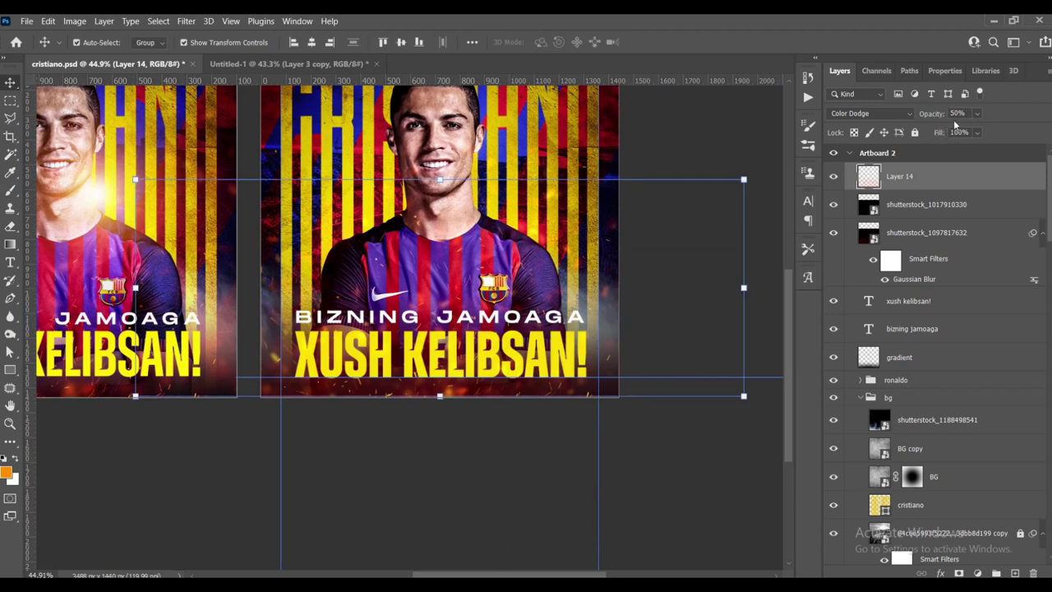
{"action": "left_click", "coordinate": [678, 499]}
{"action": "scroll", "coordinate": [573, 382], "scroll_direction": "left", "scroll_amount": 2}
{"action": "scroll", "coordinate": [573, 383], "scroll_direction": "left", "scroll_amount": 1}
{"action": "scroll", "coordinate": [491, 280], "scroll_direction": "down", "scroll_amount": 1}
{"action": "scroll", "coordinate": [674, 312], "scroll_direction": "up", "scroll_amount": 1}
{"action": "left_click", "coordinate": [927, 179]}
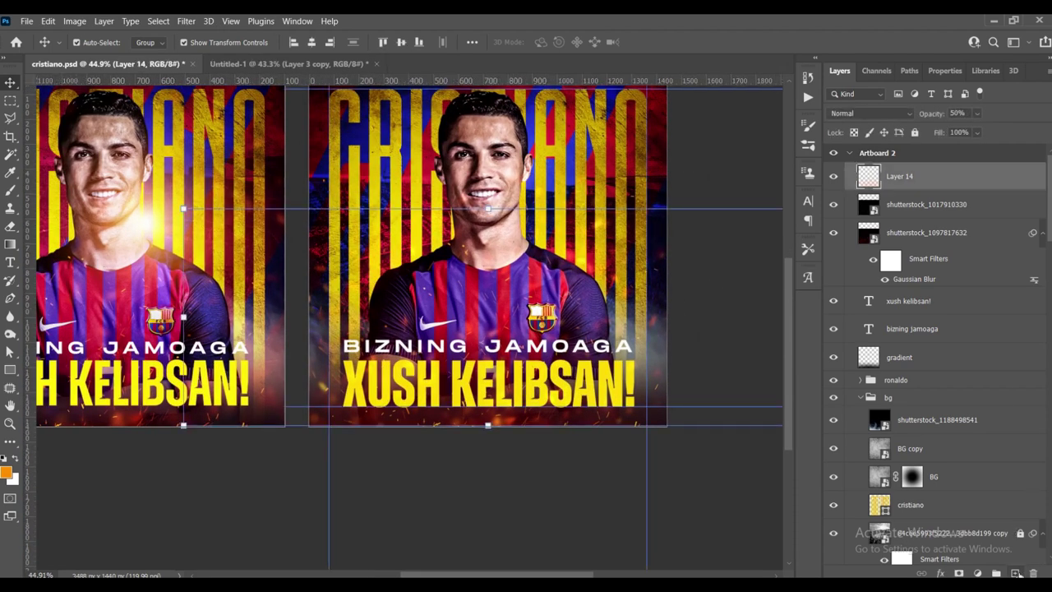
{"action": "key", "text": "ctrl+shift+alt+n"}
{"action": "key", "text": "b"}
{"action": "left_click", "coordinate": [457, 277], "text": "alt"}
{"action": "left_click_drag", "start_coordinate": [462, 277], "coordinate": [407, 148]}
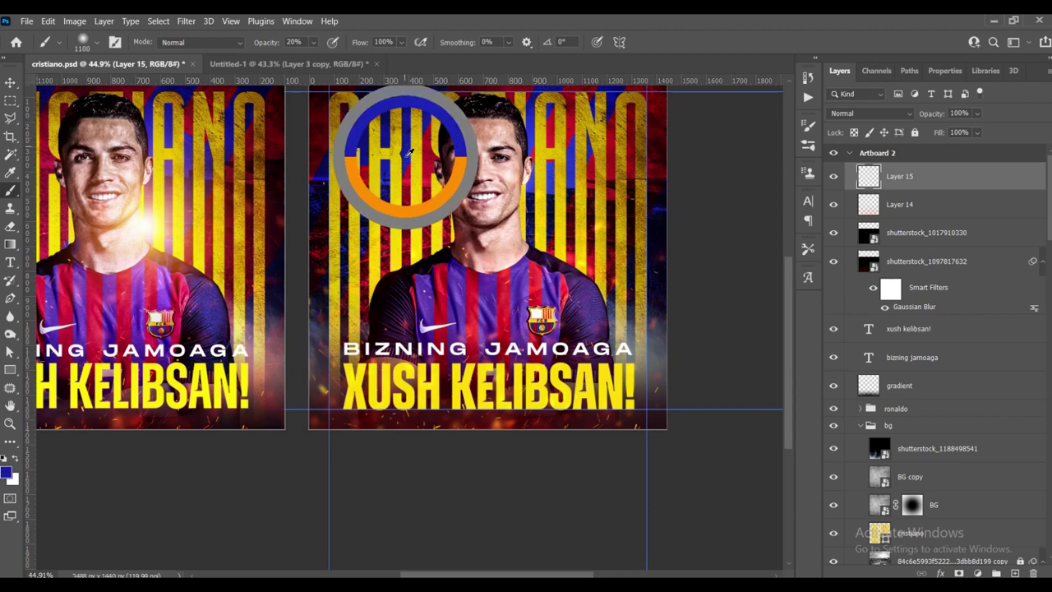
{"action": "left_click_drag", "start_coordinate": [408, 148], "coordinate": [410, 157]}
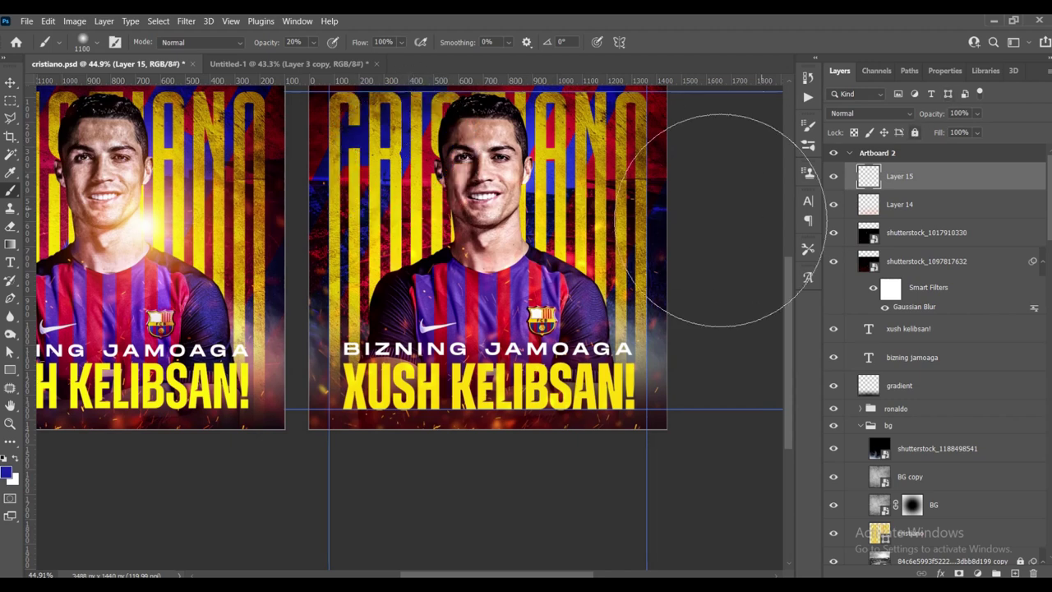
{"action": "left_click", "coordinate": [855, 114]}
{"action": "left_click", "coordinate": [845, 240]}
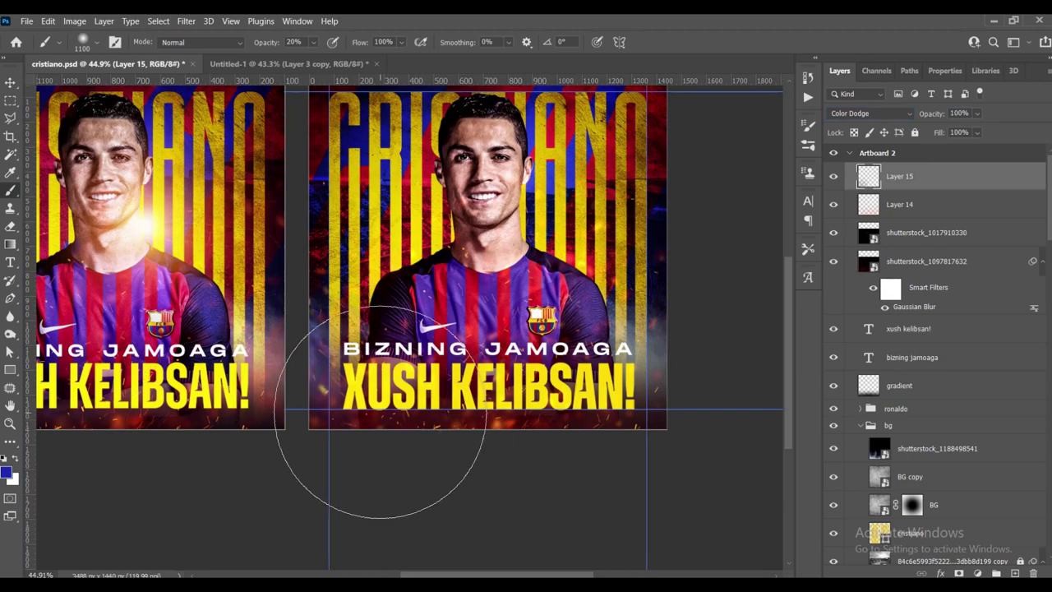
{"action": "scroll", "coordinate": [379, 413], "scroll_direction": "down", "scroll_amount": 2}
{"action": "left_click", "coordinate": [964, 205]}
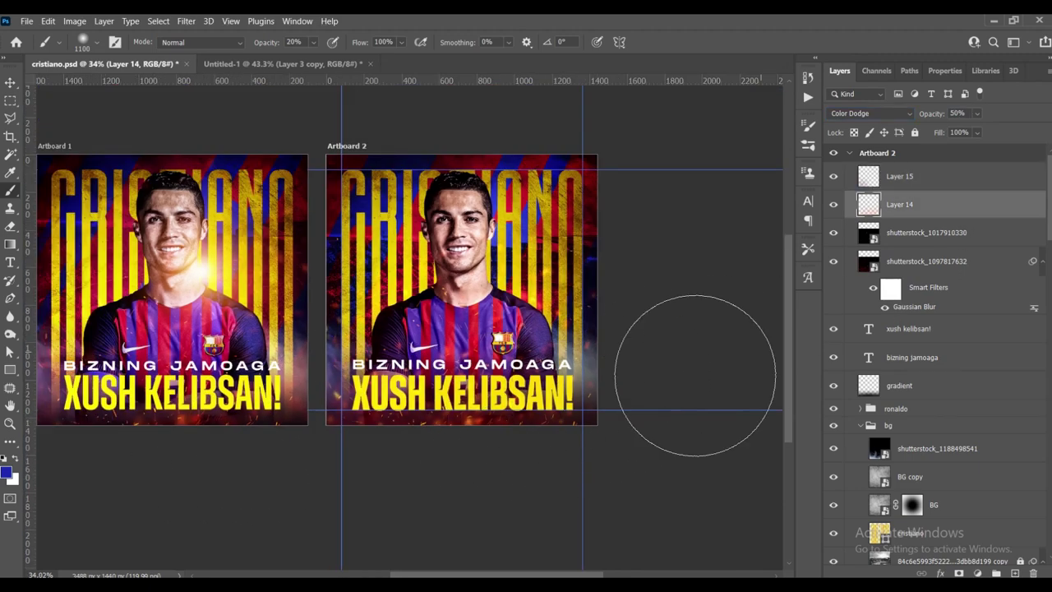
{"action": "scroll", "coordinate": [551, 403], "scroll_direction": "up", "scroll_amount": 1}
{"action": "scroll", "coordinate": [534, 398], "scroll_direction": "up", "scroll_amount": 2}
{"action": "left_click", "coordinate": [464, 253], "text": "alt"}
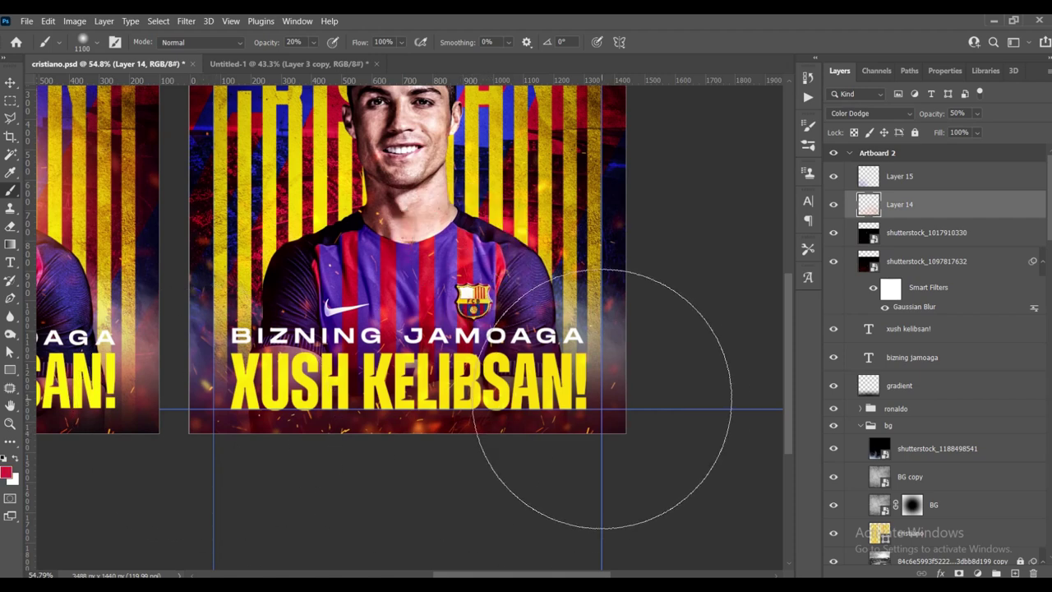
{"action": "scroll", "coordinate": [608, 395], "scroll_direction": "down", "scroll_amount": 2}
{"action": "scroll", "coordinate": [608, 396], "scroll_direction": "down", "scroll_amount": 2}
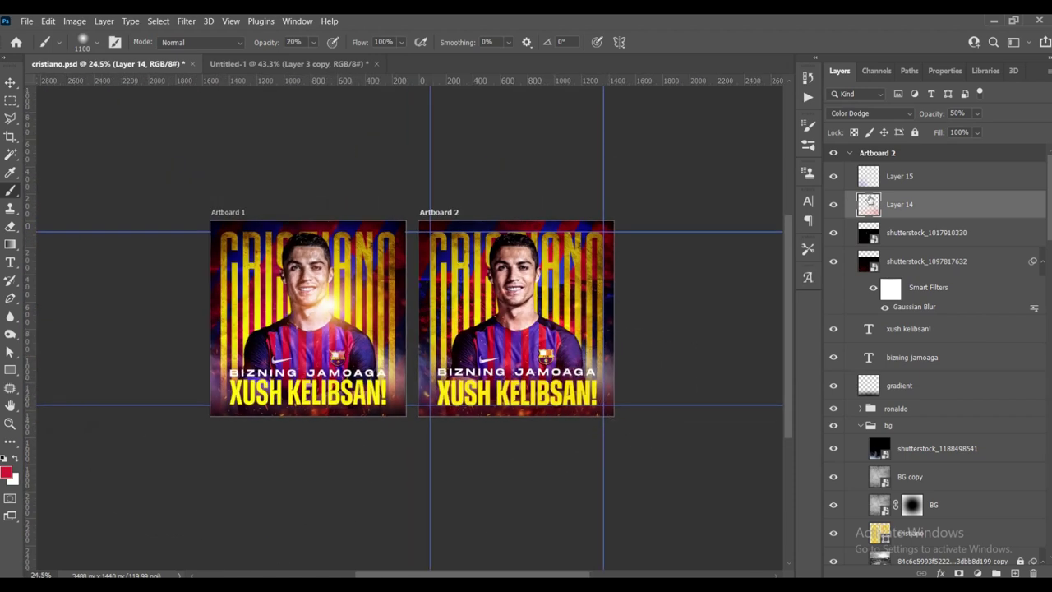
{"action": "left_click", "coordinate": [904, 183]}
{"action": "left_click", "coordinate": [436, 219], "text": "alt"}
{"action": "scroll", "coordinate": [398, 405], "scroll_direction": "up", "scroll_amount": 1}
{"action": "scroll", "coordinate": [548, 412], "scroll_direction": "up", "scroll_amount": 1}
{"action": "scroll", "coordinate": [548, 413], "scroll_direction": "up", "scroll_amount": 1}
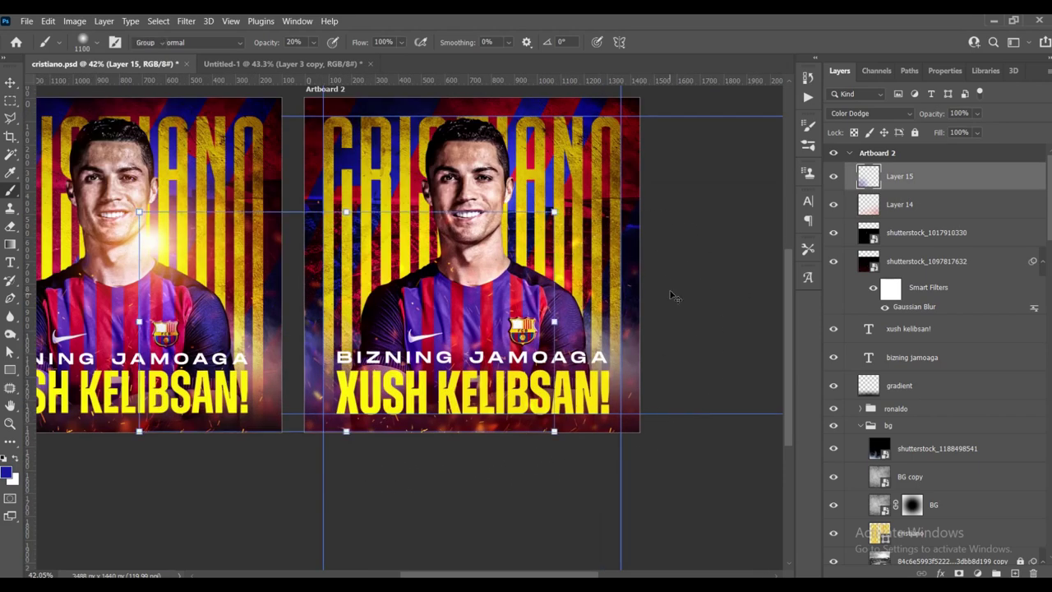
{"action": "key", "text": "v"}
{"action": "scroll", "coordinate": [650, 335], "scroll_direction": "up", "scroll_amount": 2}
{"action": "scroll", "coordinate": [664, 345], "scroll_direction": "down", "scroll_amount": 1}
{"action": "scroll", "coordinate": [664, 345], "scroll_direction": "left", "scroll_amount": 1}
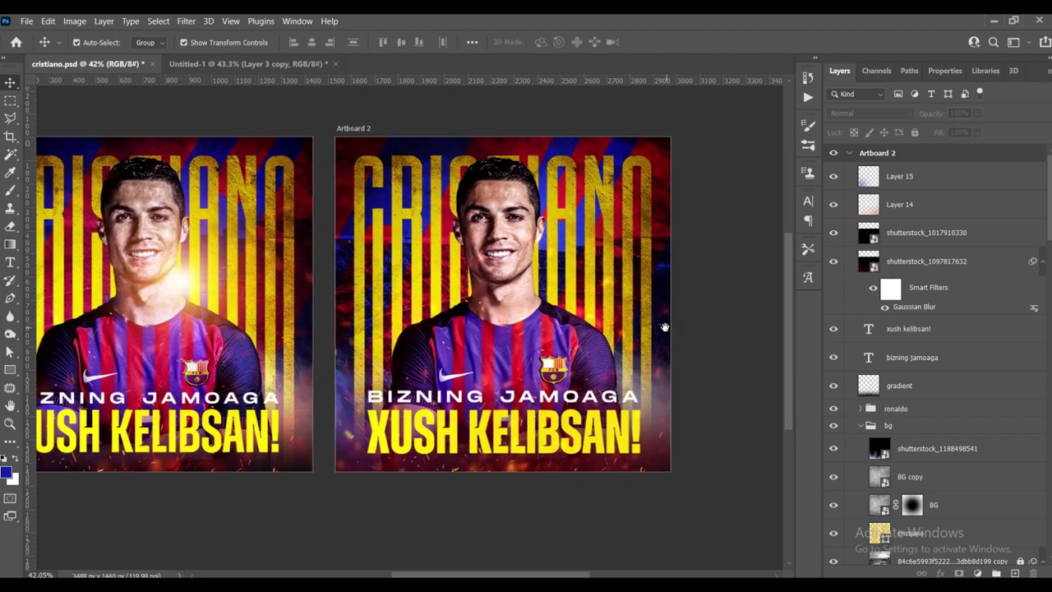
{"action": "mouse_move", "coordinate": [662, 326]}
{"action": "left_mouse_down"}
{"action": "mouse_move", "coordinate": [737, 327]}
{"action": "mouse_move", "coordinate": [623, 344]}
{"action": "left_mouse_up"}
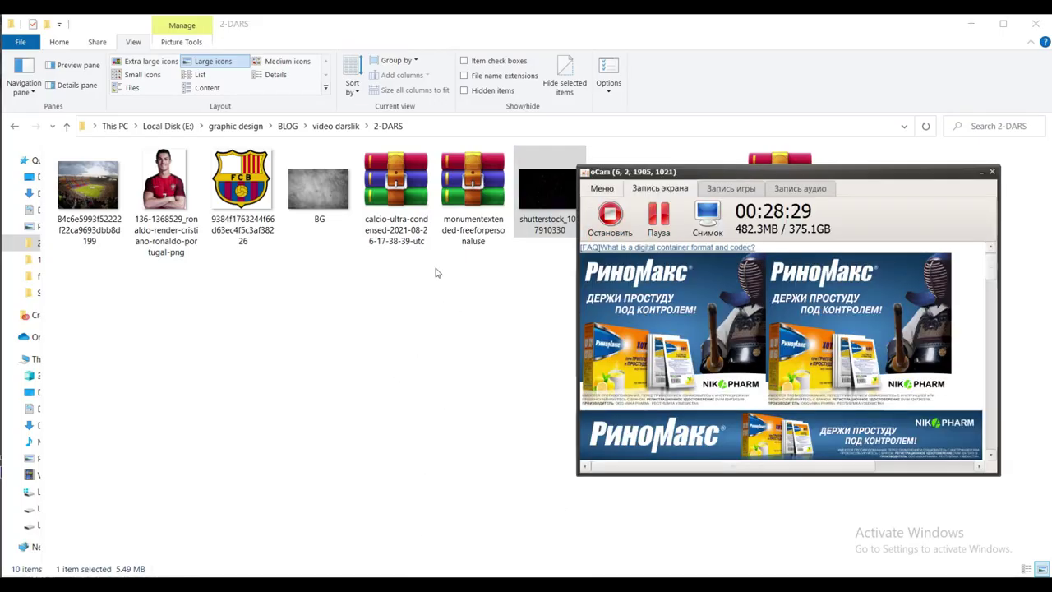
- Pick the high_quality_lens_flares PNG in the 2-DARS folder
{"action": "left_click", "coordinate": [392, 381]}
- Bring the lens flare PNG onto Artboard 2 near the face and enlarge it to about 167%
{"action": "left_click_drag", "start_coordinate": [463, 238], "coordinate": [362, 575]}
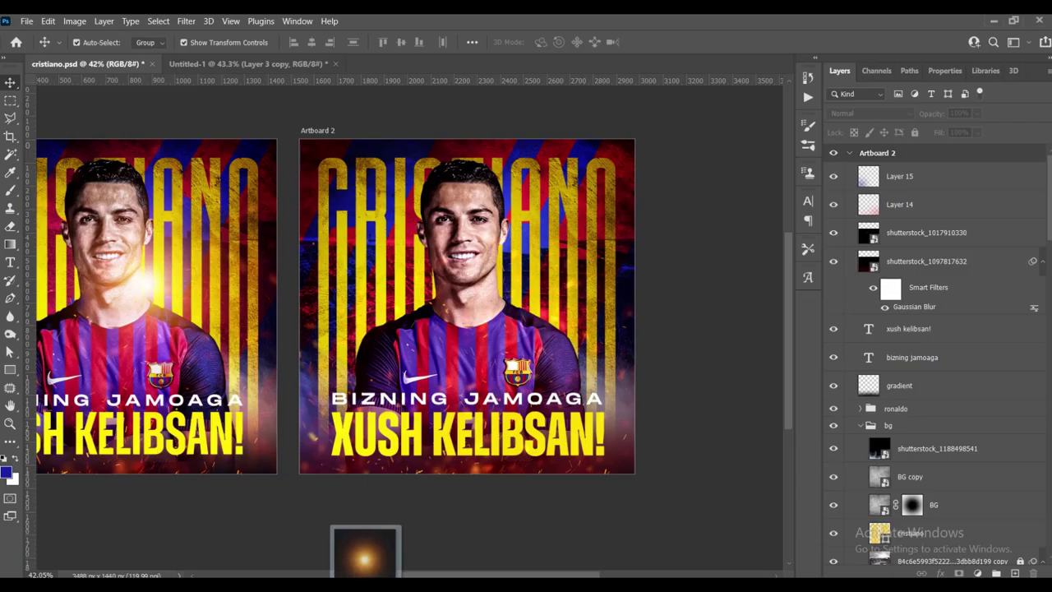
{"action": "mouse_move", "coordinate": [361, 567]}
{"action": "left_mouse_down"}
{"action": "mouse_move", "coordinate": [391, 312]}
{"action": "mouse_move", "coordinate": [520, 303]}
{"action": "left_mouse_up"}
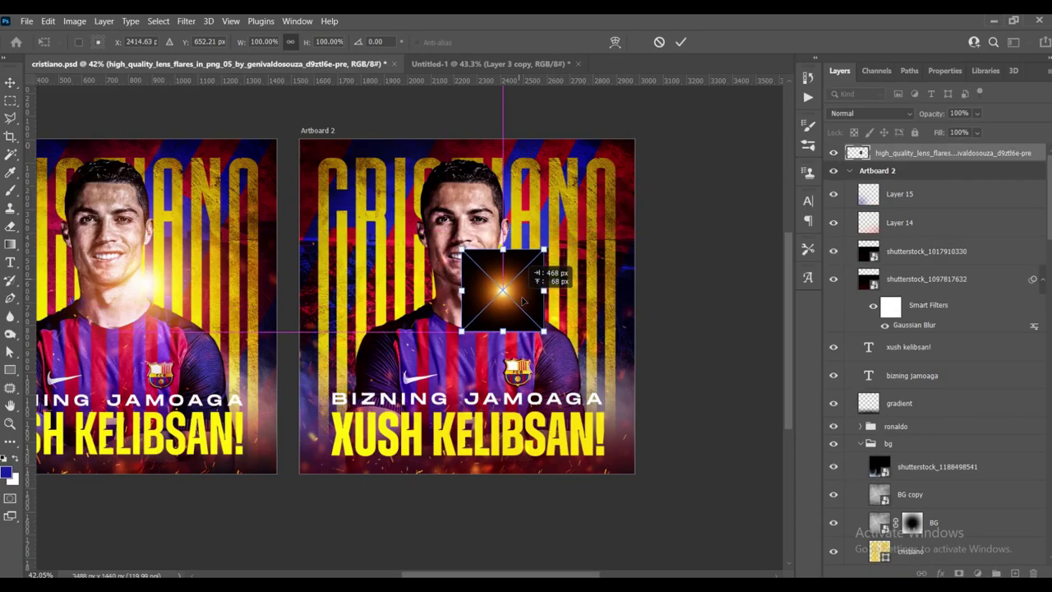
{"action": "left_click_drag", "start_coordinate": [538, 231], "coordinate": [586, 218]}
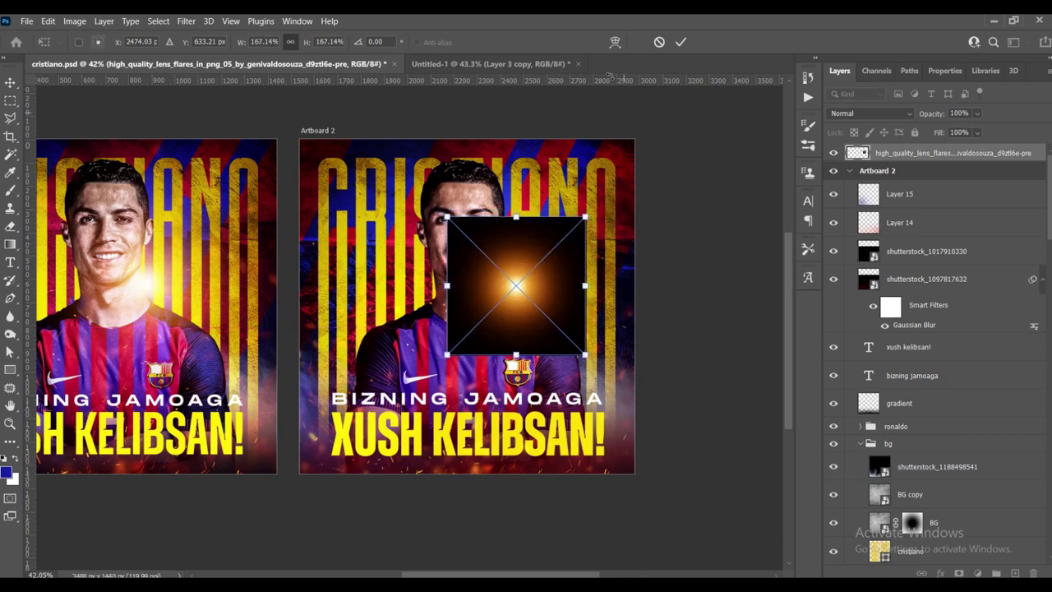
{"action": "left_click", "coordinate": [681, 42]}
- Blend the lens flare with Linear Dodge (Add), scale it up, and move it over the player
{"action": "left_click", "coordinate": [869, 112]}
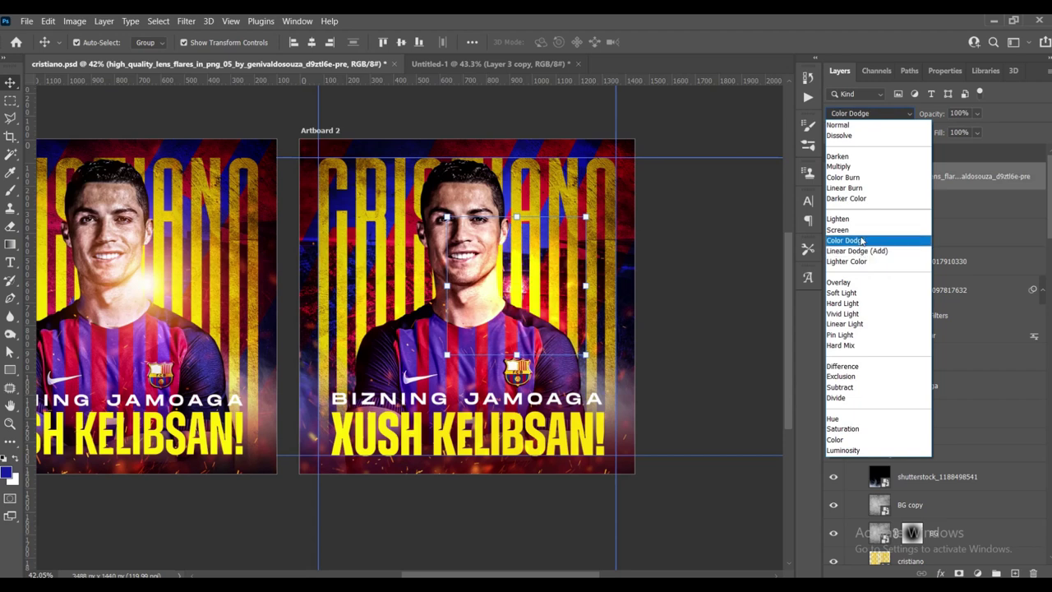
{"action": "left_click", "coordinate": [860, 251]}
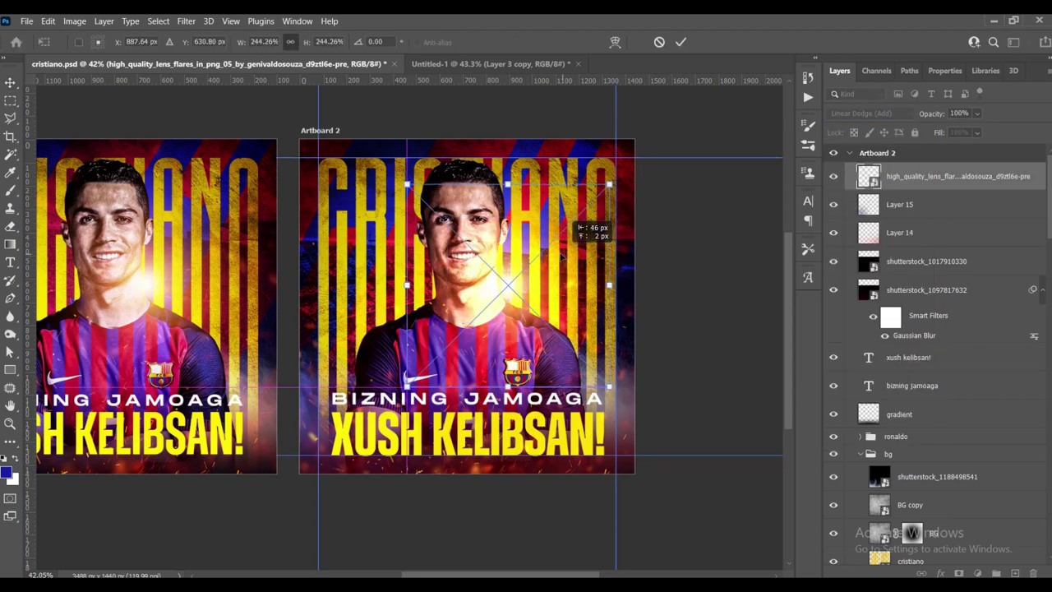
{"action": "left_click_drag", "start_coordinate": [585, 216], "coordinate": [606, 184]}
{"action": "key", "text": "Return"}
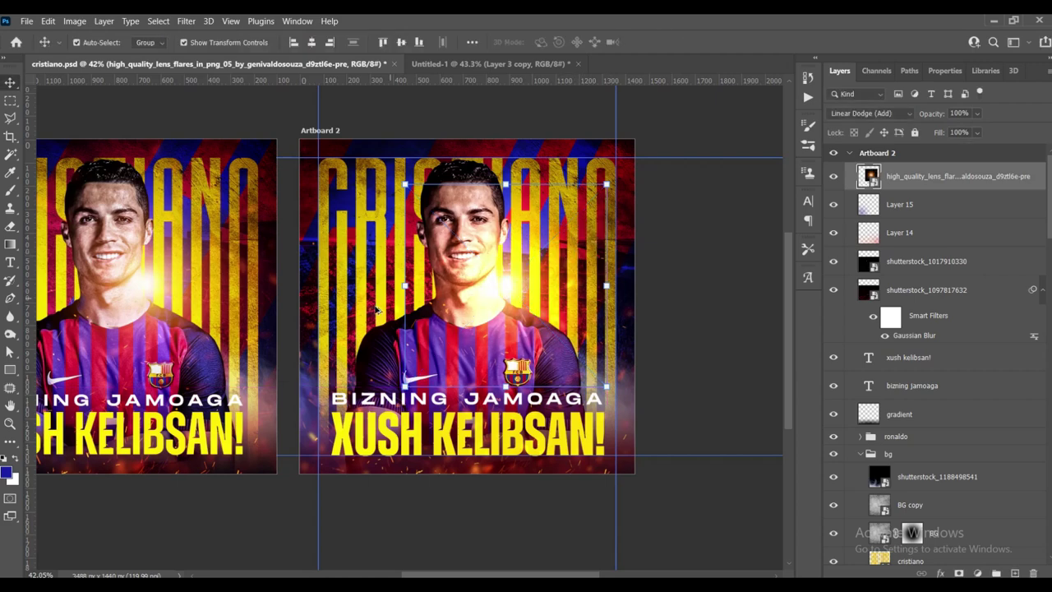
{"action": "scroll", "coordinate": [376, 309], "scroll_direction": "up", "scroll_amount": 5}
{"action": "left_click_drag", "start_coordinate": [534, 273], "coordinate": [552, 265]}
- Switch the lens flare to Screen blending and resize it to about 262%
{"action": "scroll", "coordinate": [567, 265], "scroll_direction": "down", "scroll_amount": 5}
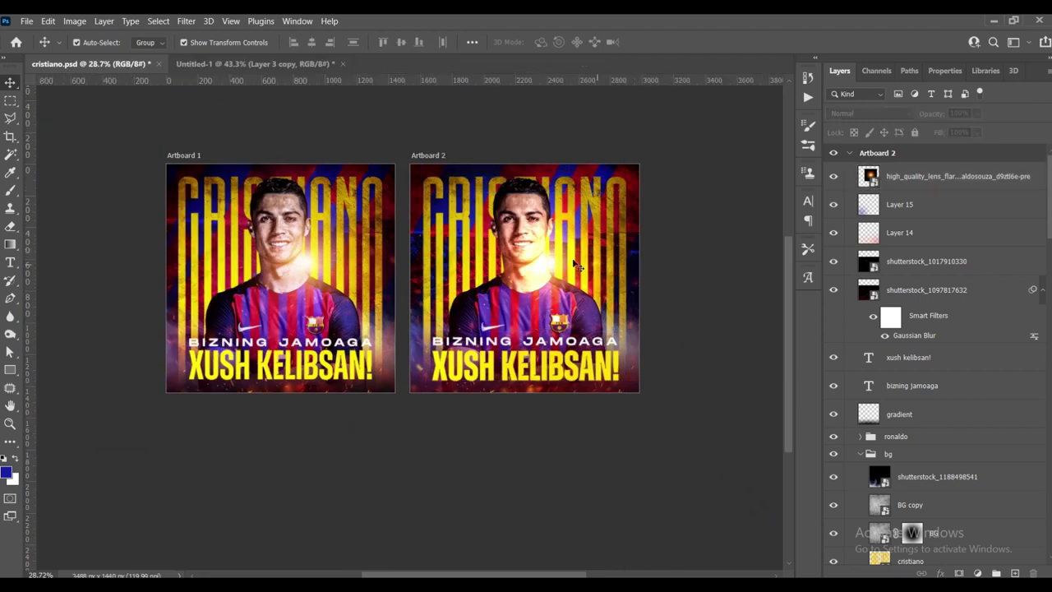
{"action": "scroll", "coordinate": [571, 261], "scroll_direction": "up", "scroll_amount": 3}
{"action": "left_click", "coordinate": [556, 255]}
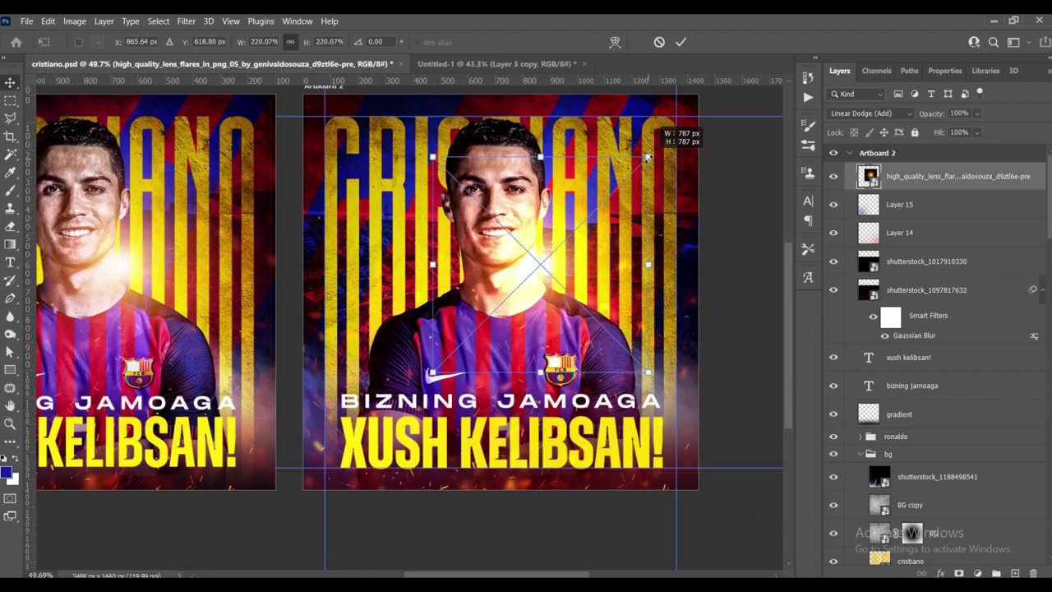
{"action": "left_click_drag", "start_coordinate": [660, 143], "coordinate": [649, 157]}
{"action": "left_click", "coordinate": [867, 112]}
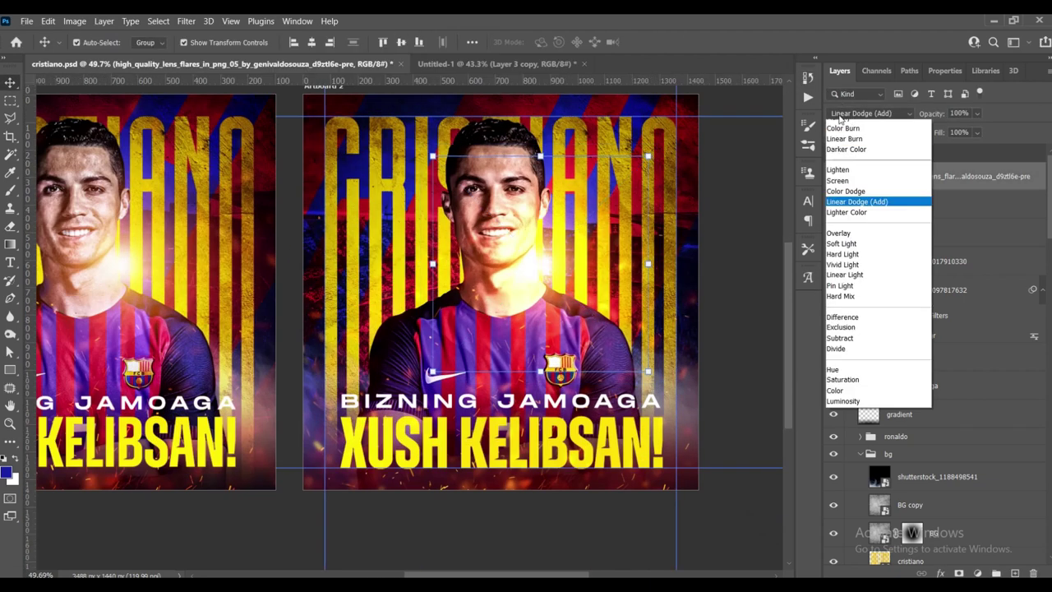
{"action": "left_click", "coordinate": [847, 230]}
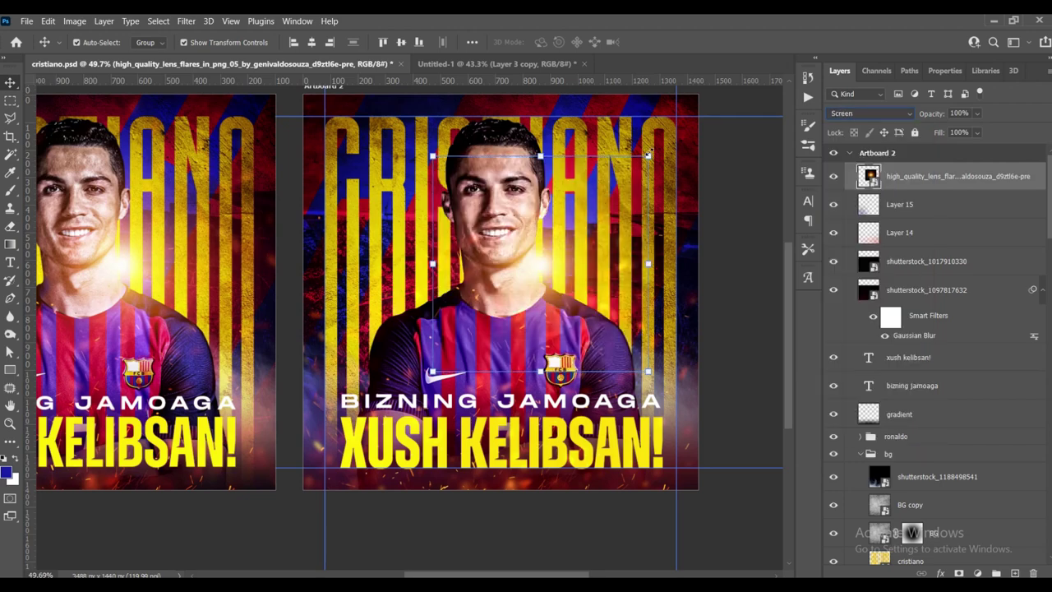
{"action": "left_click_drag", "start_coordinate": [649, 155], "coordinate": [669, 134]}
{"action": "left_click", "coordinate": [680, 42]}
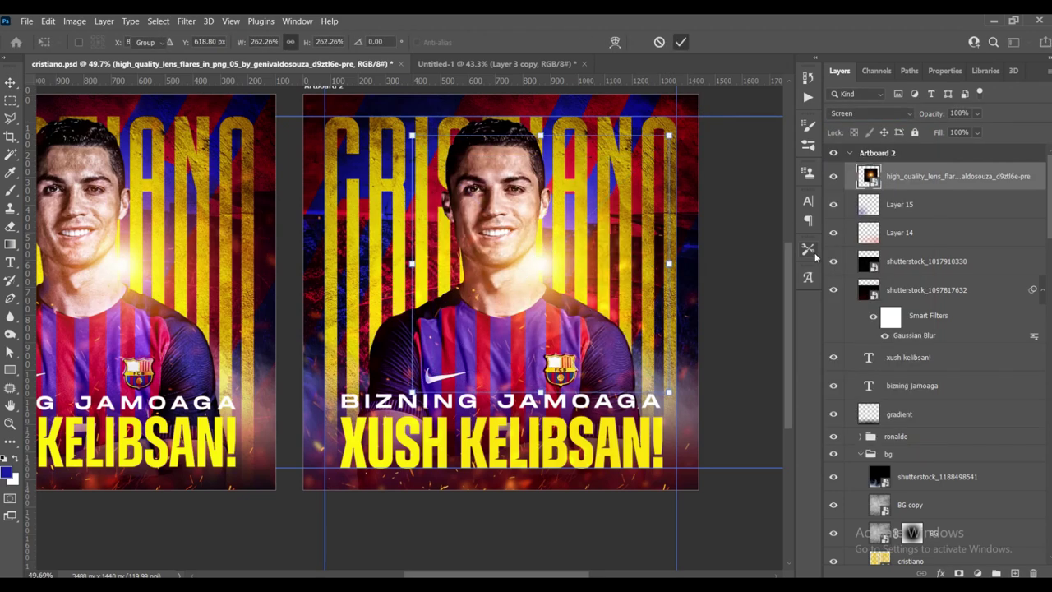
- Nudge the lens flare into its final spot beside the player's neck
{"action": "scroll", "coordinate": [571, 245], "scroll_direction": "down", "scroll_amount": 5}
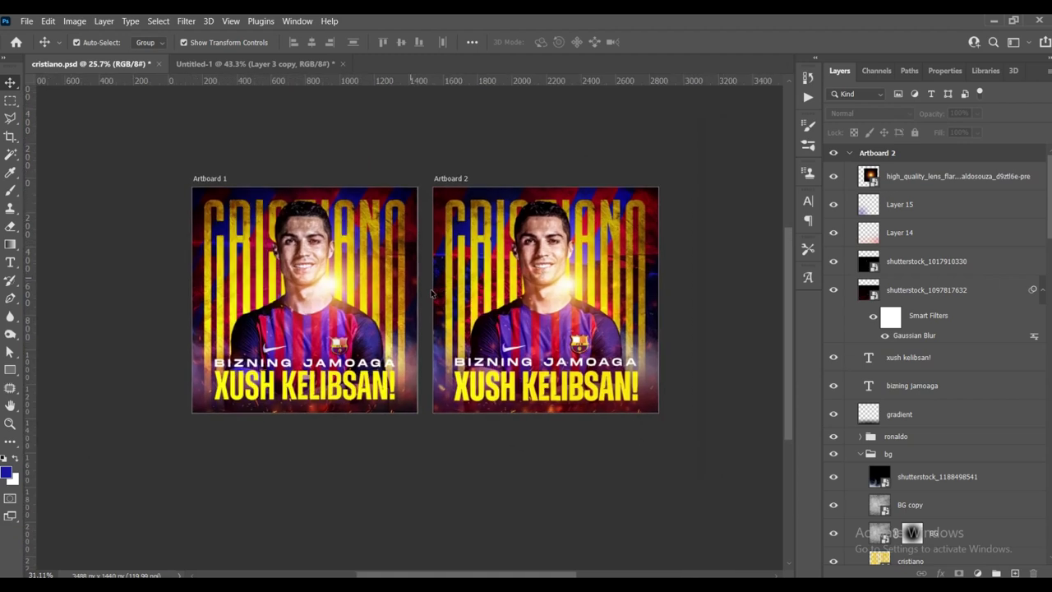
{"action": "scroll", "coordinate": [420, 321], "scroll_direction": "up", "scroll_amount": 5}
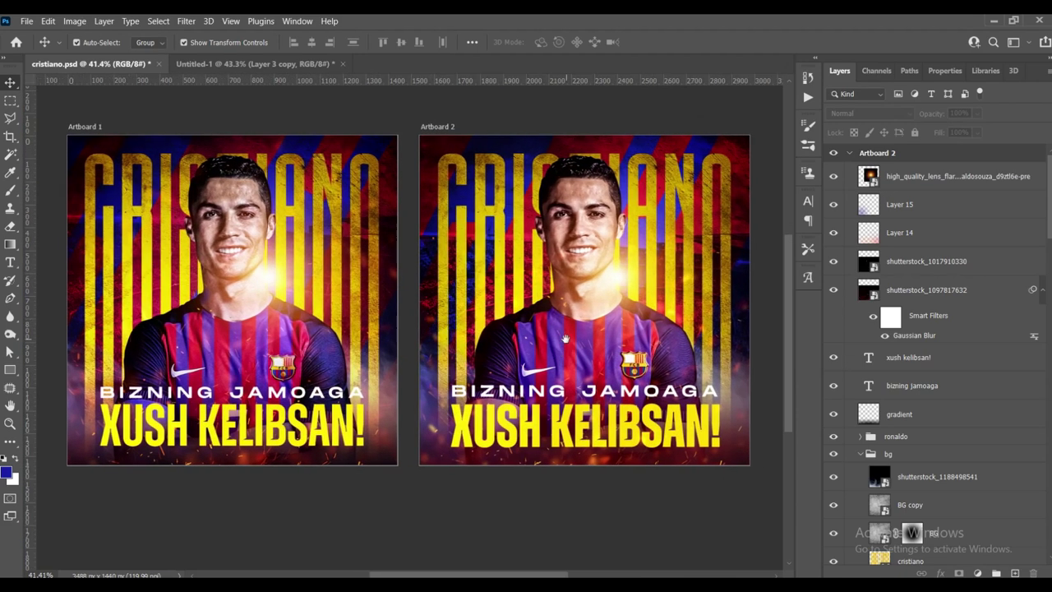
{"action": "left_click_drag", "start_coordinate": [566, 338], "coordinate": [523, 334]}
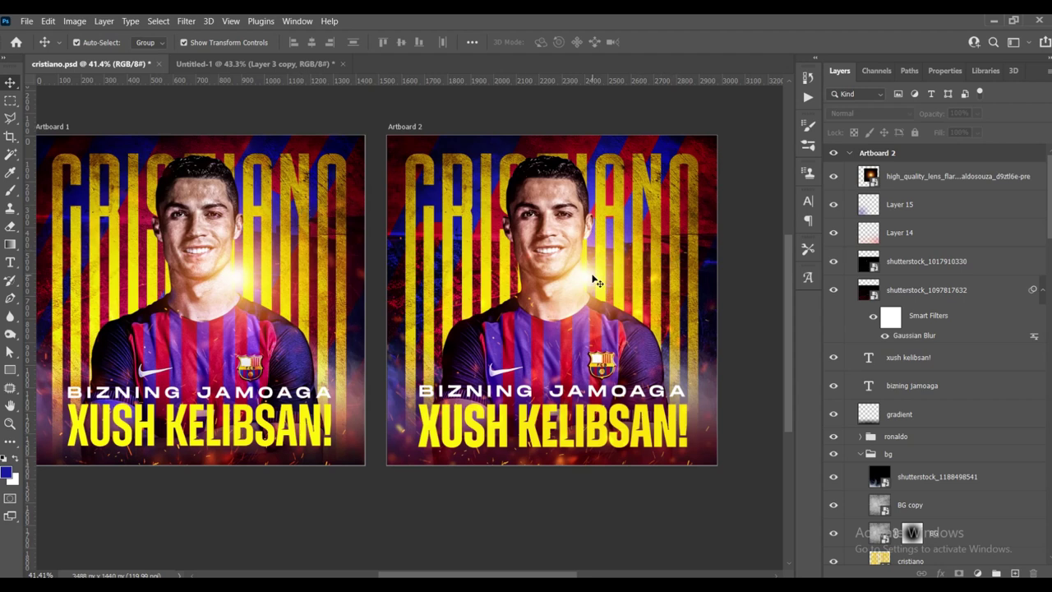
{"action": "left_click", "coordinate": [68, 134]}
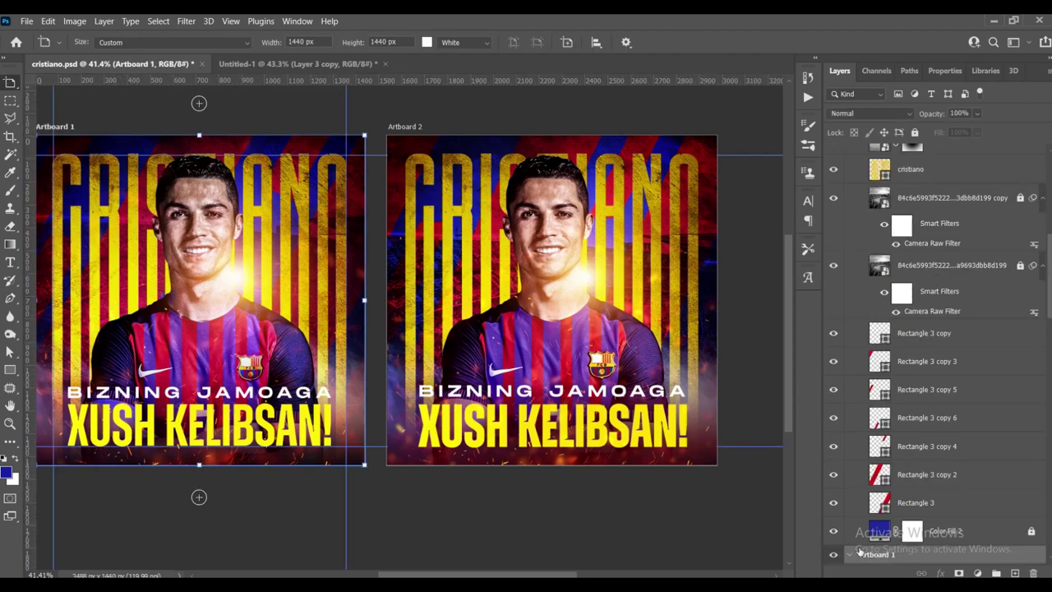
- Hide Artboard 1 and merge the visible layers into a smart object named 'camera raw'
{"action": "key", "text": "Delete"}
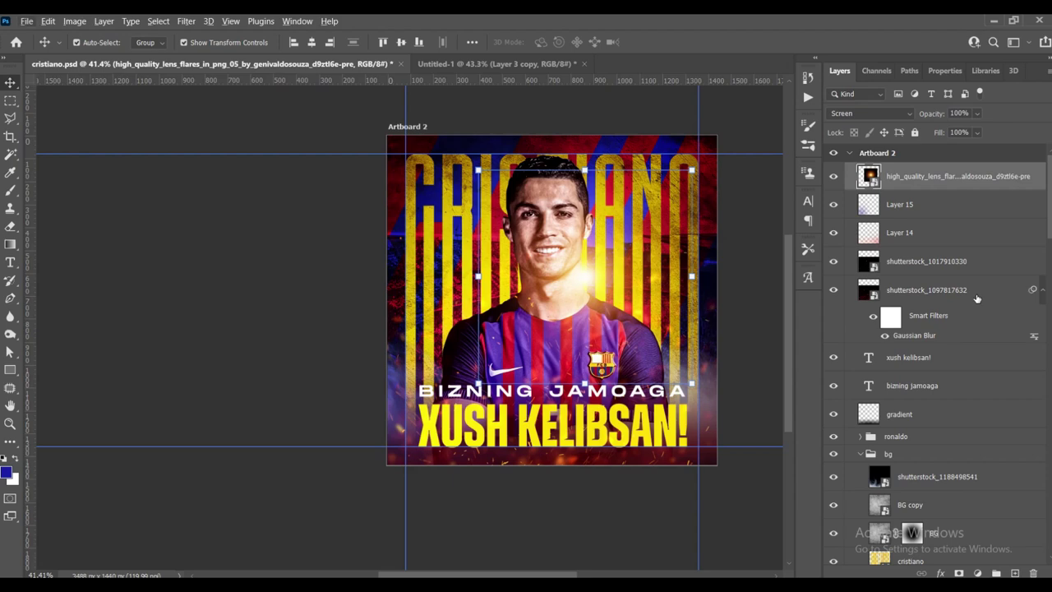
{"action": "key", "text": "ctrl+shift+alt+e"}
{"action": "right_click", "coordinate": [917, 181]}
{"action": "left_click", "coordinate": [813, 210]}
{"action": "double_click", "coordinate": [900, 176]}
{"action": "type", "text": "cr"}
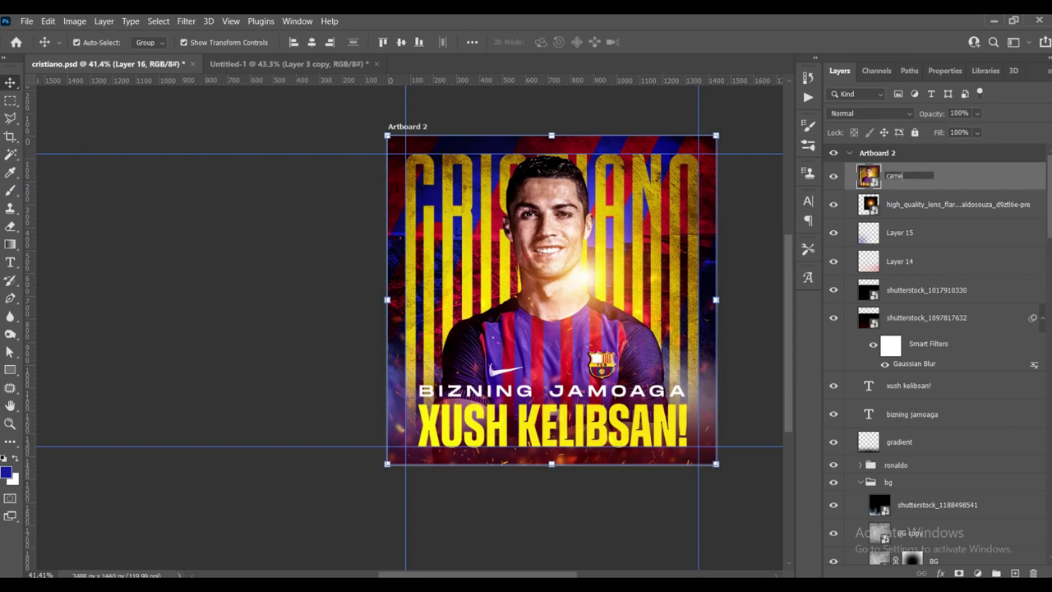
{"action": "type", "text": "ra raw"}
{"action": "key", "text": "Return"}
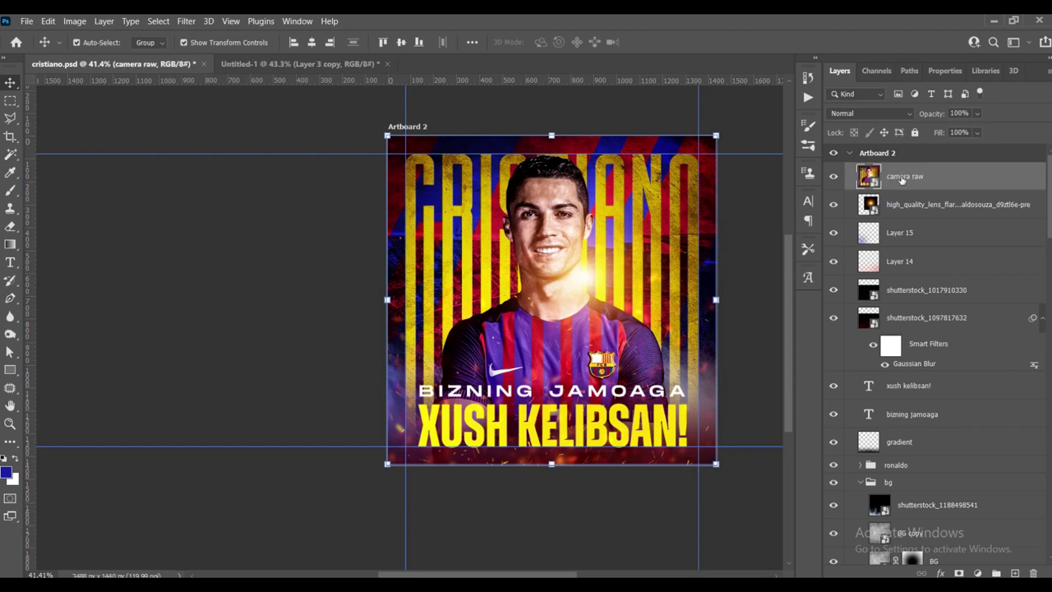
- Apply the Camera Raw Filter and set Temperature to +10
{"action": "left_click", "coordinate": [186, 21]}
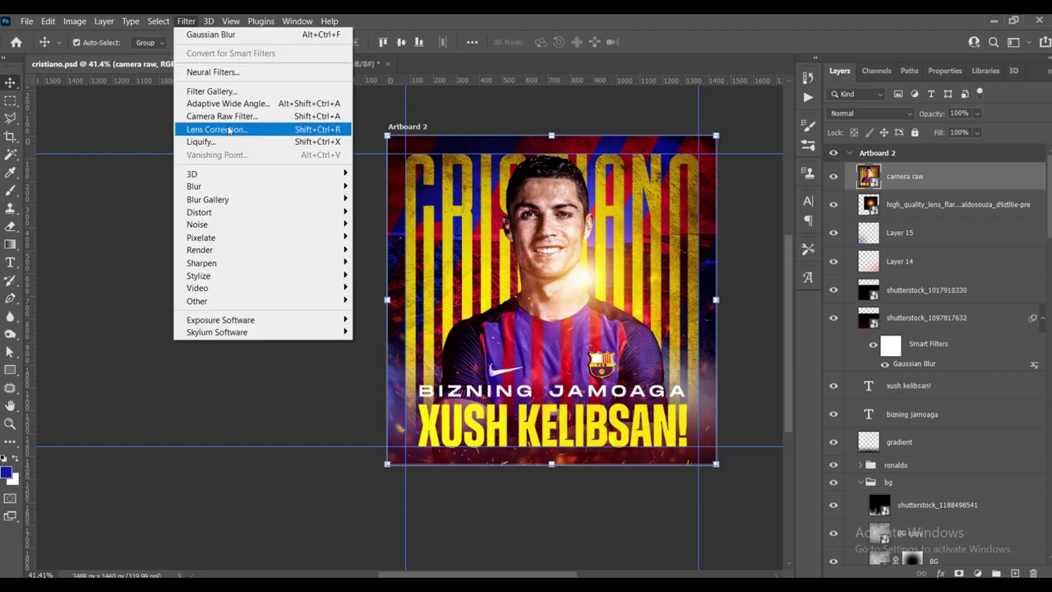
{"action": "left_click", "coordinate": [232, 116]}
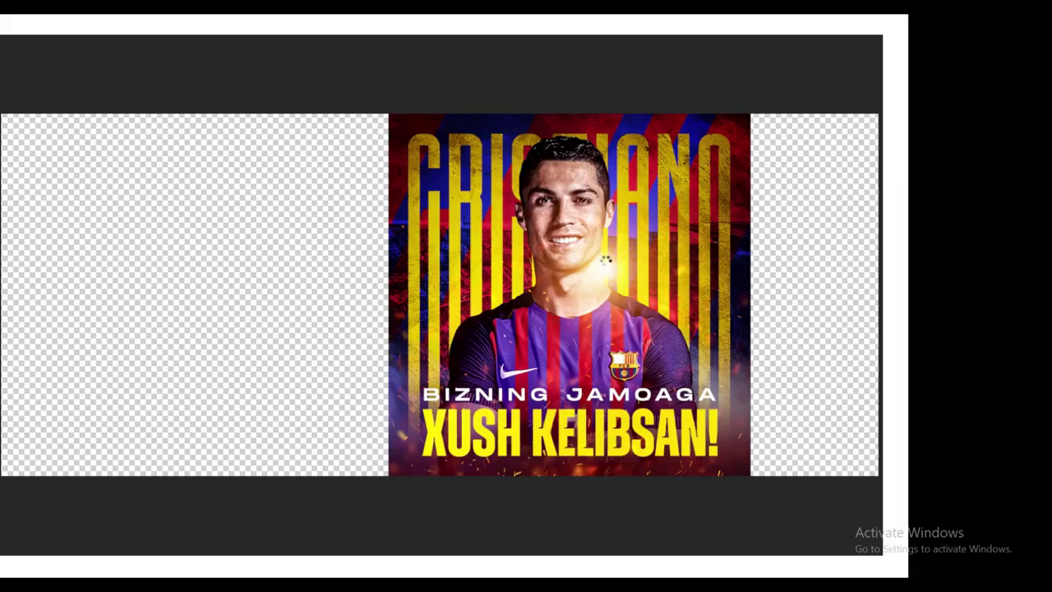
{"action": "left_click", "coordinate": [900, 167]}
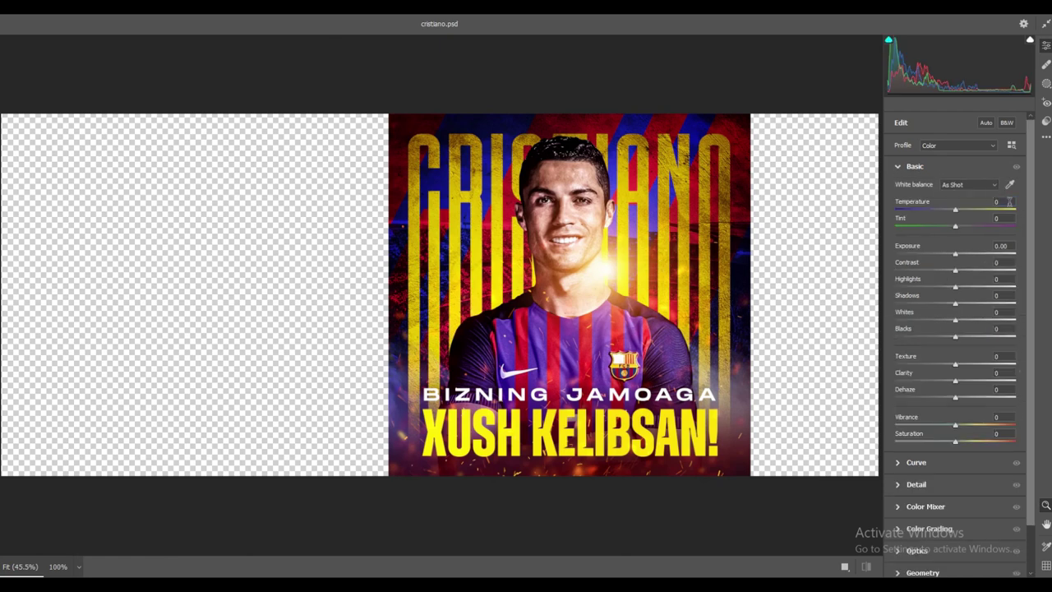
{"action": "type", "text": "0"}
{"action": "key", "text": "Return"}
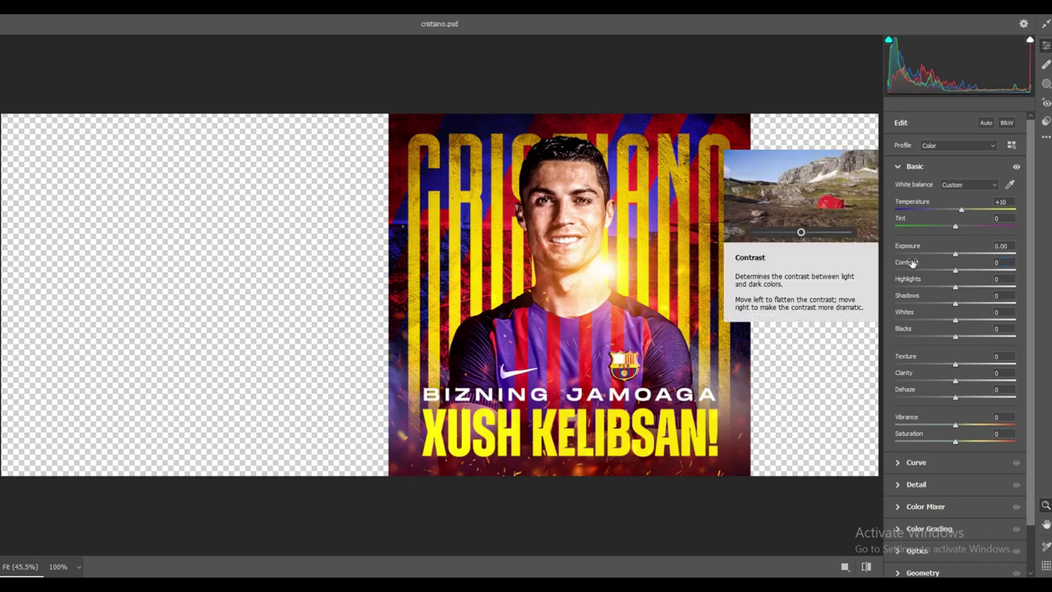
- Set Contrast to +10 and lower the Shadows in Camera Raw's Basic panel
{"action": "left_click", "coordinate": [1008, 267]}
{"action": "type", "text": "15"}
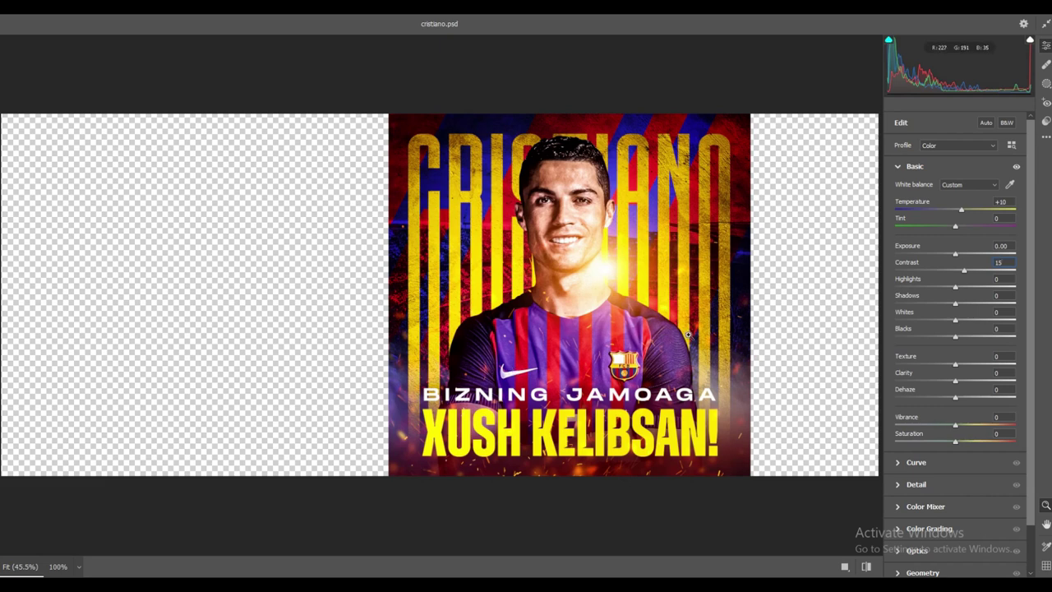
{"action": "type", "text": "10"}
{"action": "key", "text": "Return"}
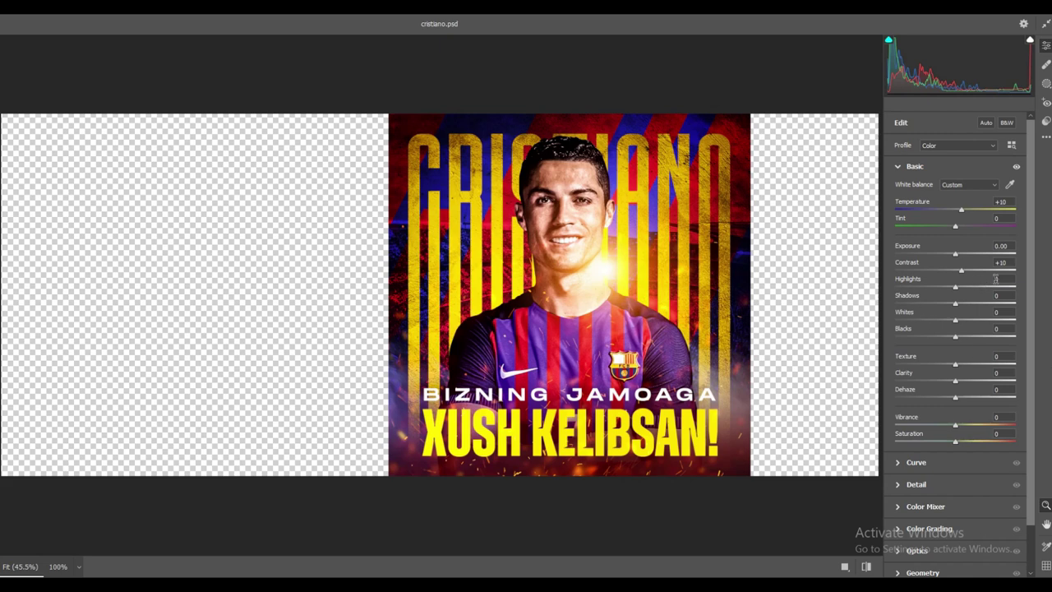
{"action": "type", "text": "10"}
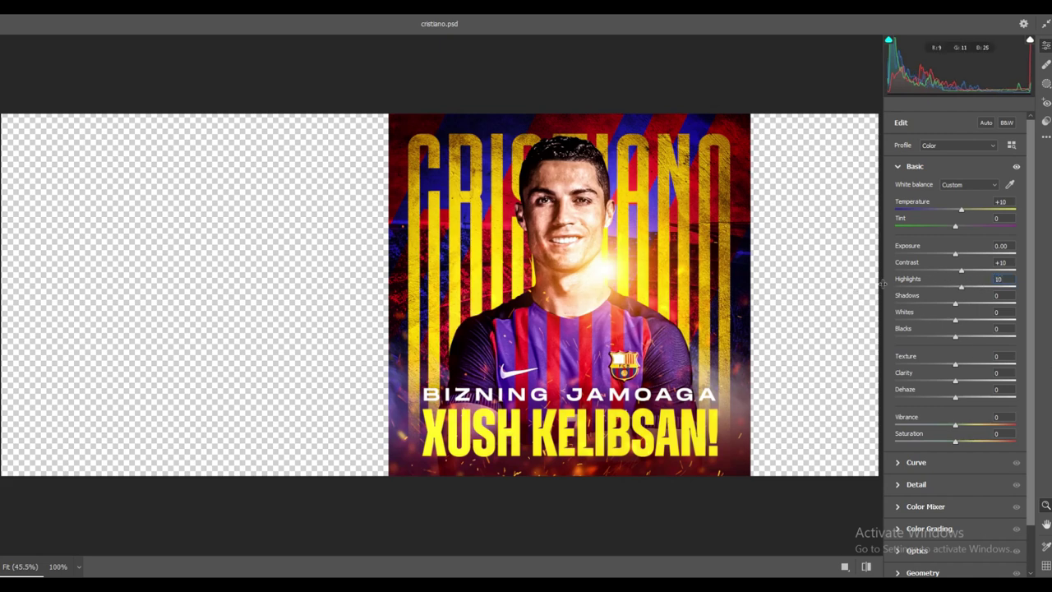
{"action": "left_click_drag", "start_coordinate": [949, 308], "coordinate": [940, 307]}
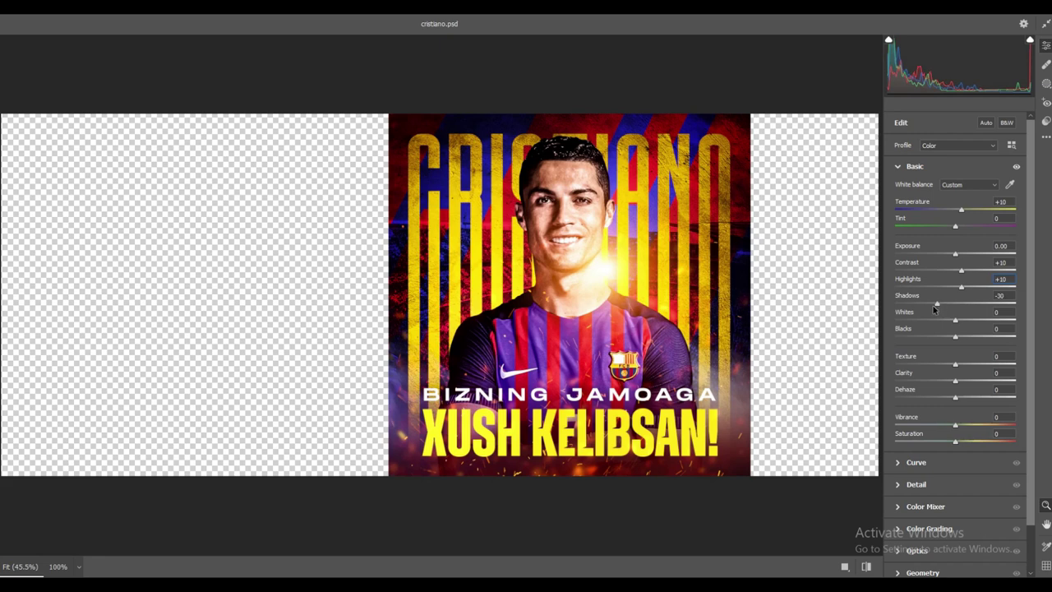
{"action": "left_click", "coordinate": [985, 371]}
{"action": "type", "text": "30"}
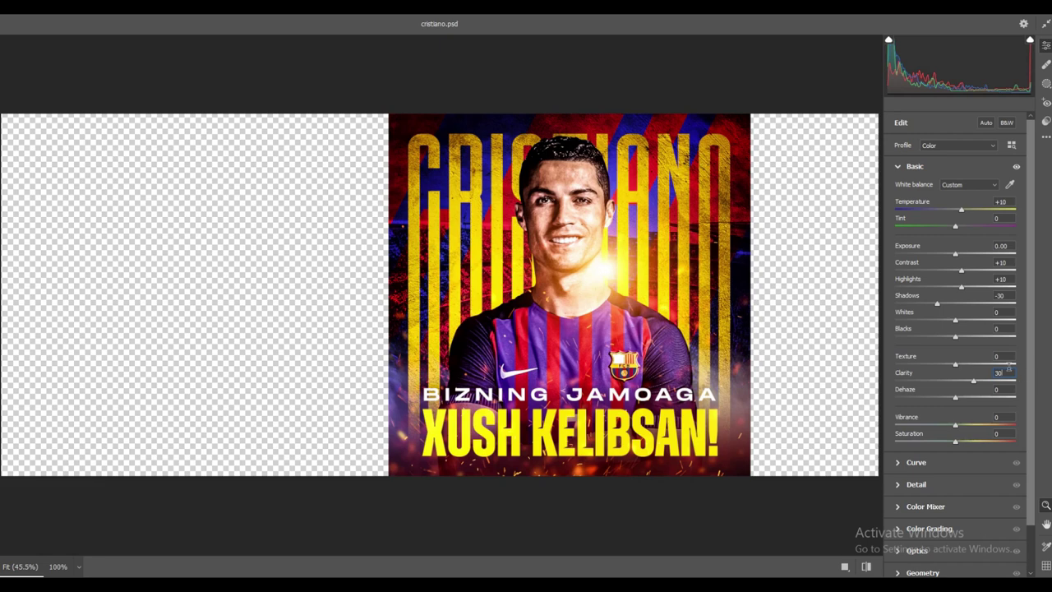
- In the Camera Raw Detail panel, set Noise Reduction to 10 and leave Sharpening at 0
{"action": "left_click", "coordinate": [904, 486]}
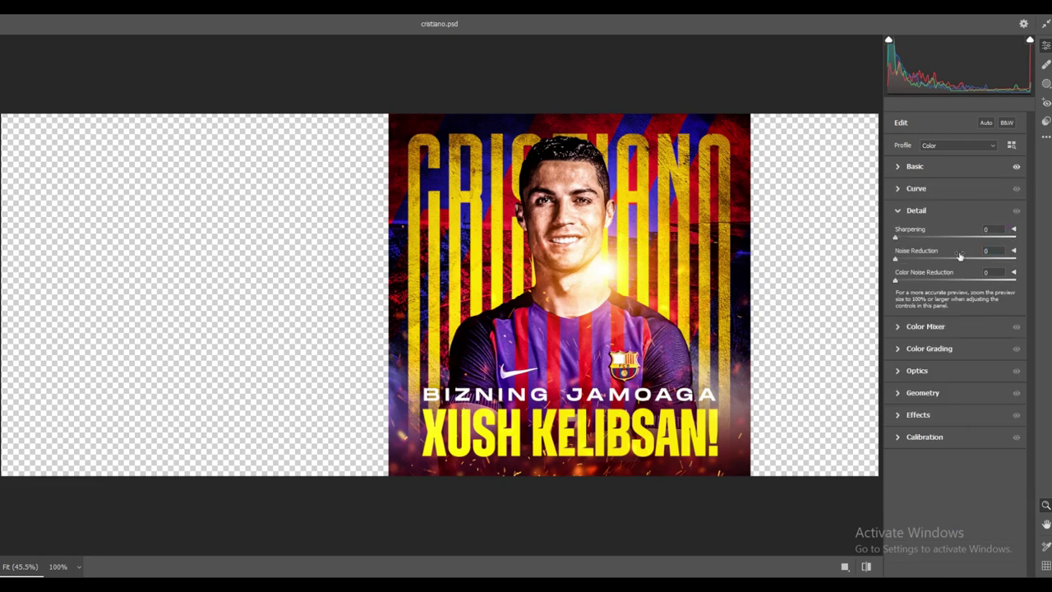
{"action": "left_click", "coordinate": [994, 251]}
{"action": "type", "text": "10"}
{"action": "left_click", "coordinate": [899, 348]}
- Tint the midtones warm orange and the shadows red at hue 3, saturation 41
{"action": "left_click_drag", "start_coordinate": [955, 331], "coordinate": [962, 327]}
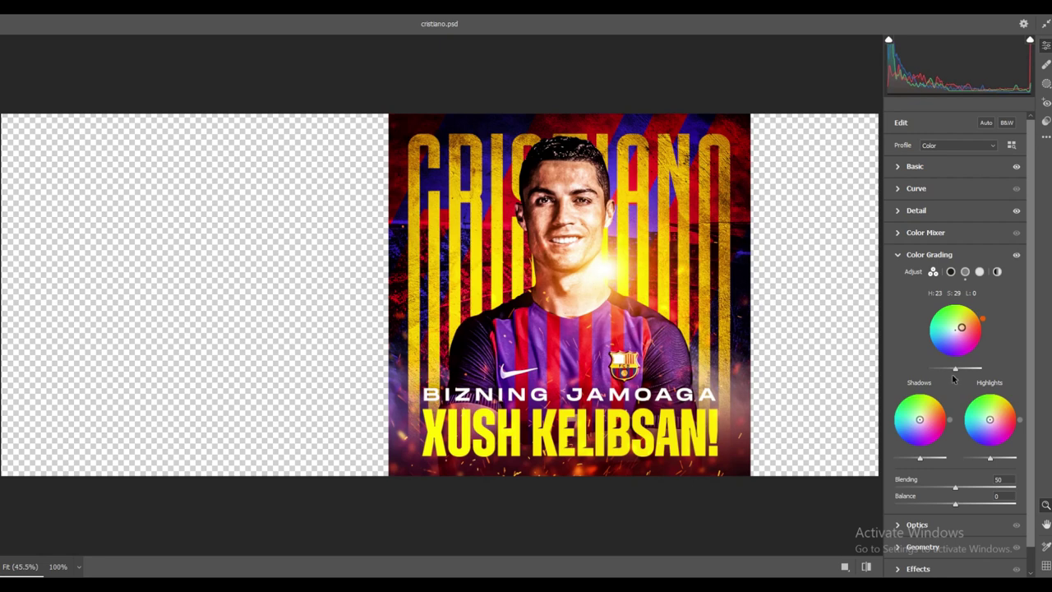
{"action": "left_click_drag", "start_coordinate": [953, 369], "coordinate": [947, 370]}
{"action": "left_click_drag", "start_coordinate": [920, 419], "coordinate": [928, 418]}
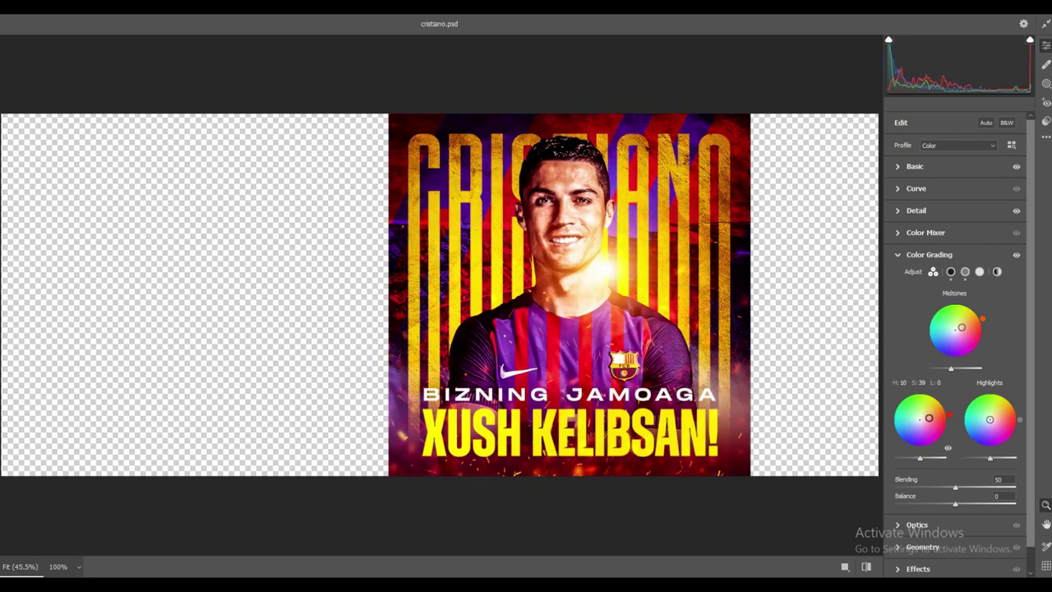
{"action": "left_click_drag", "start_coordinate": [929, 418], "coordinate": [930, 419]}
- Reduce the shadow tint to saturation 35 and lower shadow luminance to -11
{"action": "left_click", "coordinate": [951, 272]}
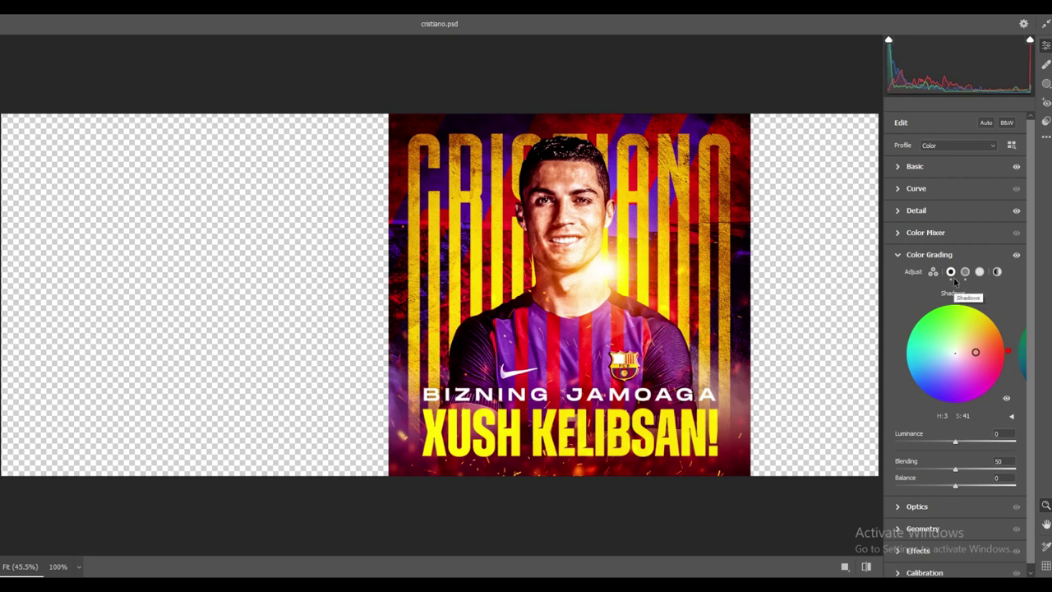
{"action": "left_click_drag", "start_coordinate": [977, 354], "coordinate": [971, 351]}
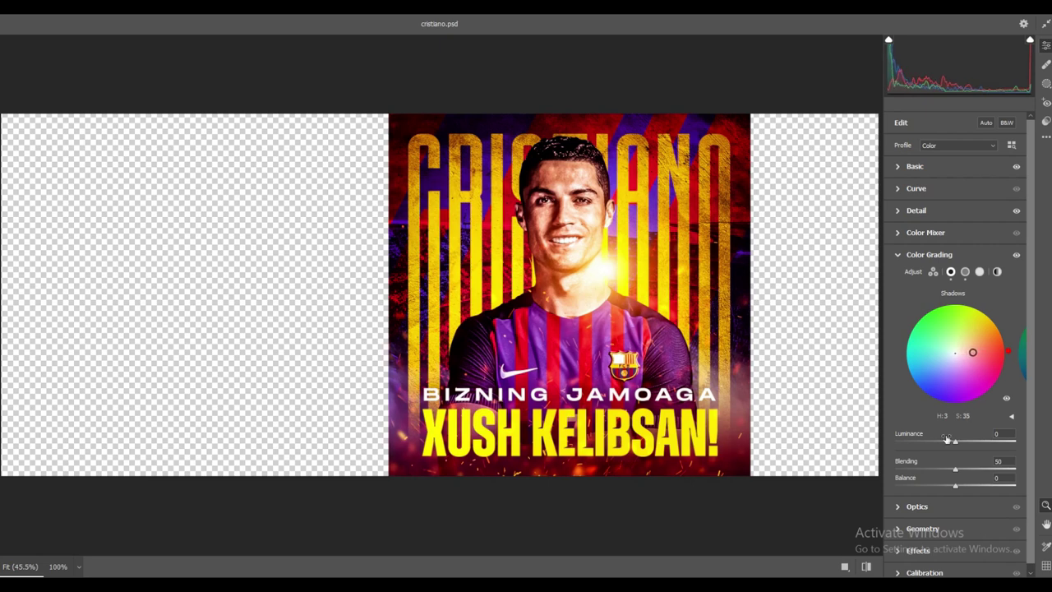
{"action": "left_click_drag", "start_coordinate": [955, 444], "coordinate": [945, 447]}
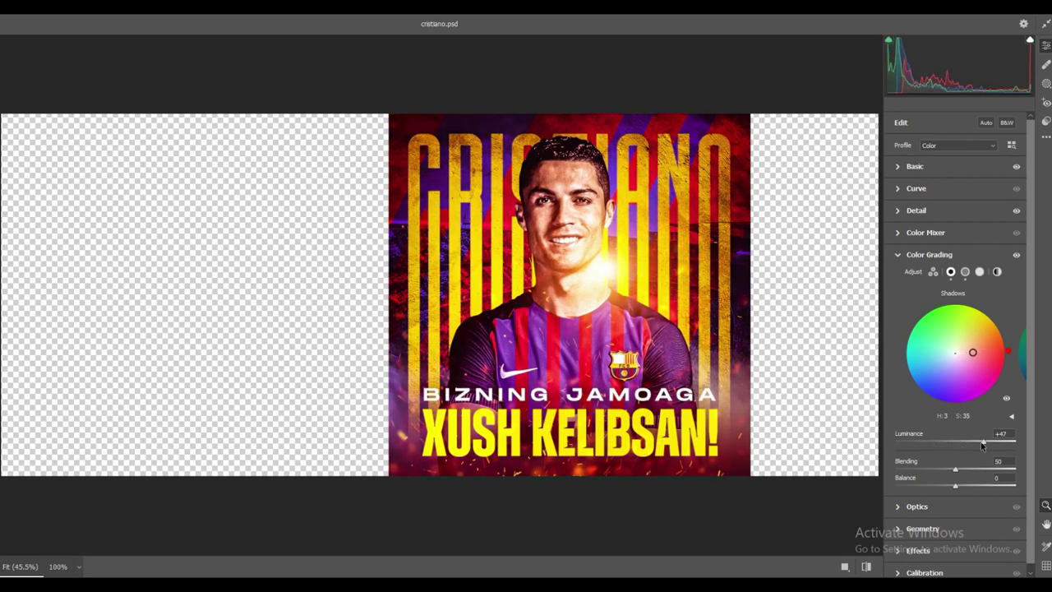
{"action": "left_click_drag", "start_coordinate": [944, 447], "coordinate": [947, 448]}
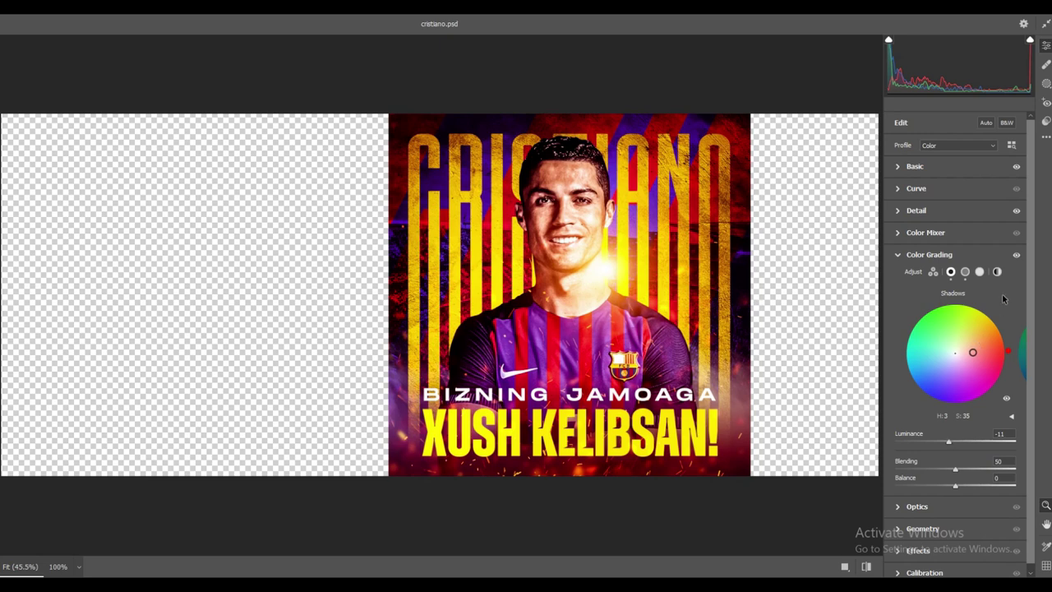
{"action": "left_click", "coordinate": [979, 272]}
{"action": "left_click", "coordinate": [951, 272]}
{"action": "left_click", "coordinate": [979, 272]}
- Grade highlights blue (hue 219, saturation 28), Luminance +10, Blending 68, Balance -12
{"action": "mouse_move", "coordinate": [955, 353]}
{"action": "left_mouse_down"}
{"action": "mouse_move", "coordinate": [949, 369]}
{"action": "mouse_move", "coordinate": [944, 361]}
{"action": "left_mouse_up"}
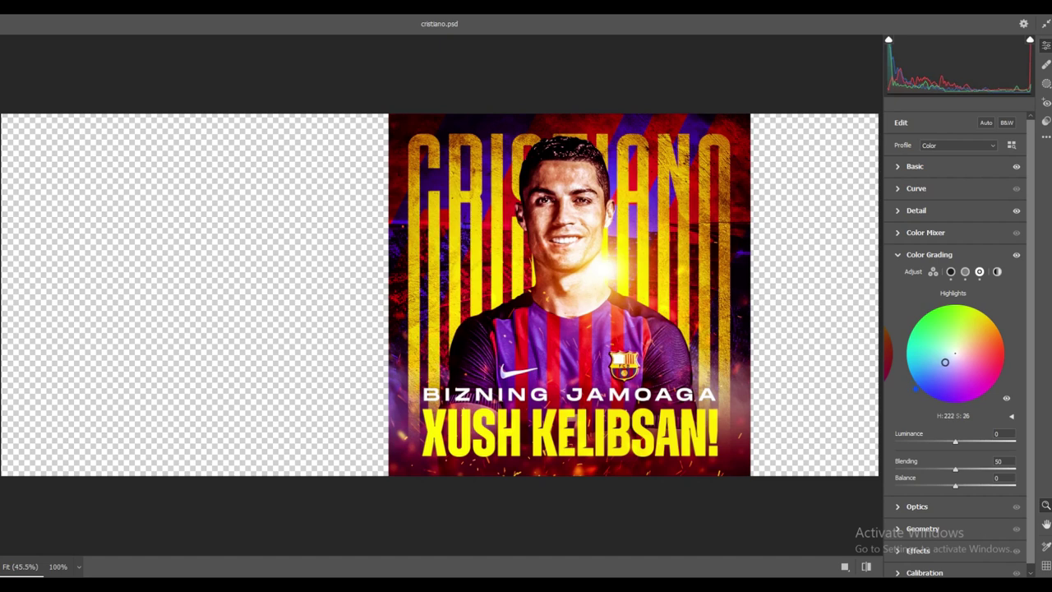
{"action": "mouse_move", "coordinate": [955, 441]}
{"action": "left_mouse_down"}
{"action": "mouse_move", "coordinate": [941, 443]}
{"action": "mouse_move", "coordinate": [995, 443]}
{"action": "mouse_move", "coordinate": [963, 444]}
{"action": "mouse_move", "coordinate": [949, 471]}
{"action": "mouse_move", "coordinate": [908, 479]}
{"action": "mouse_move", "coordinate": [980, 485]}
{"action": "mouse_move", "coordinate": [932, 486]}
{"action": "mouse_move", "coordinate": [967, 486]}
{"action": "mouse_move", "coordinate": [948, 489]}
{"action": "left_mouse_up"}
{"action": "scroll", "coordinate": [916, 567], "scroll_direction": "down", "scroll_amount": 1}
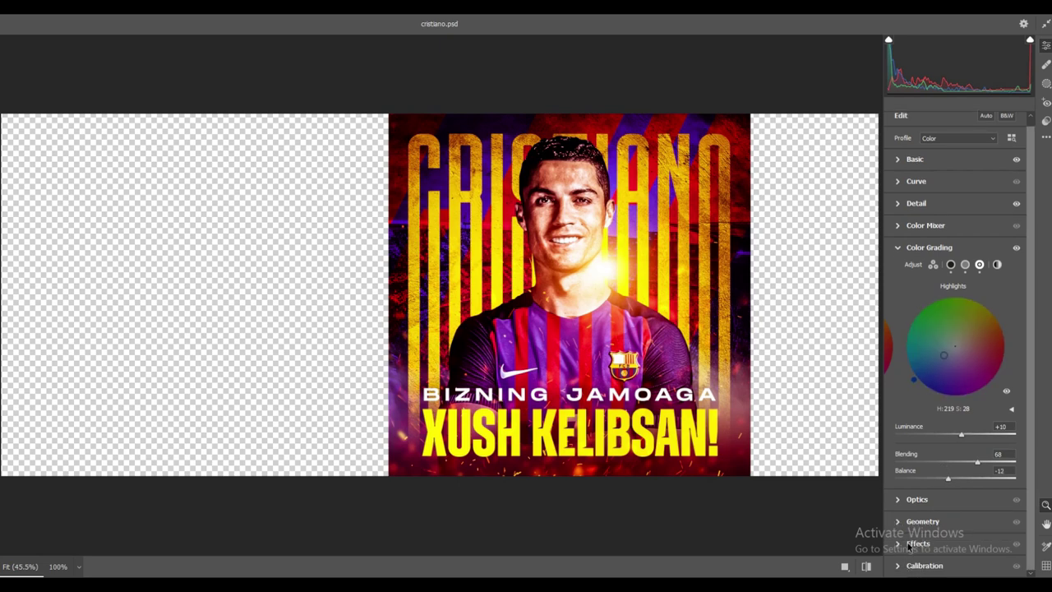
{"action": "left_click", "coordinate": [912, 544]}
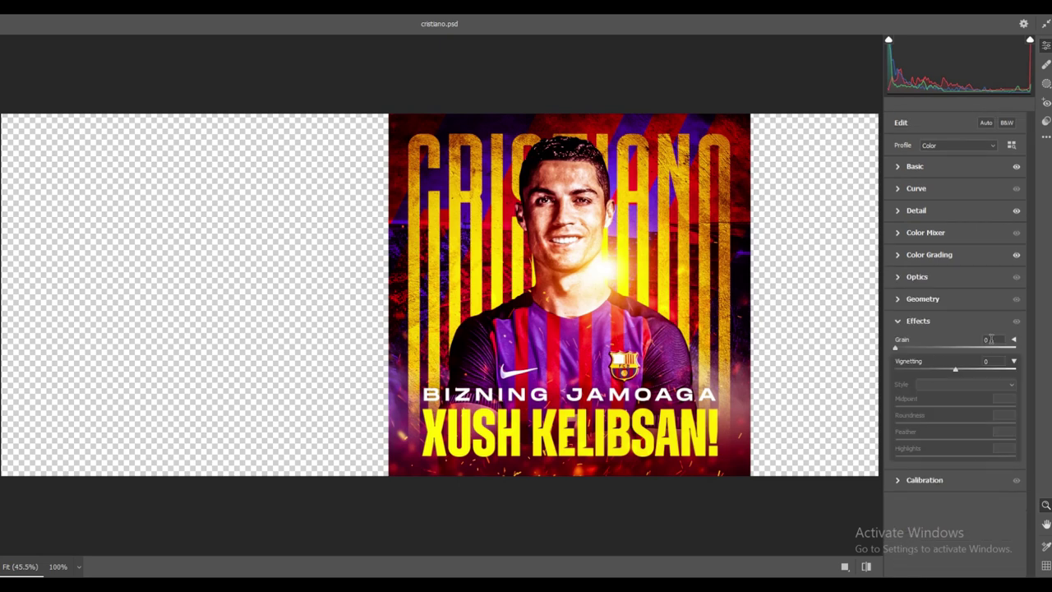
- Add grain 8 and a -15 vignette with highlights 100, comparing before and after
{"action": "type", "text": "8"}
{"action": "key", "text": "Return"}
{"action": "left_click_drag", "start_coordinate": [955, 370], "coordinate": [945, 371]}
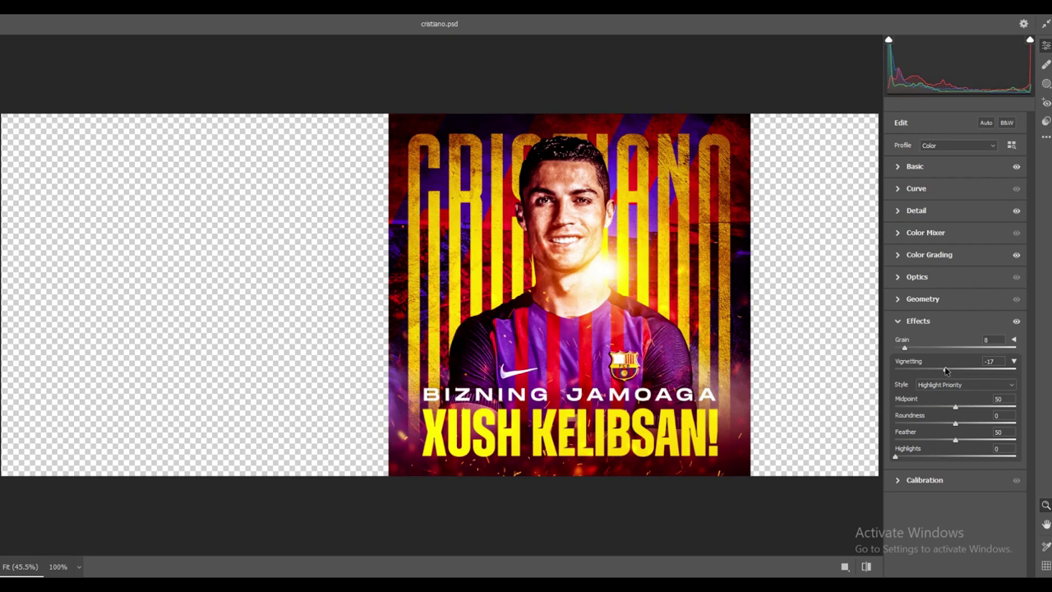
{"action": "left_click_drag", "start_coordinate": [945, 371], "coordinate": [948, 370]}
{"action": "left_click_drag", "start_coordinate": [896, 456], "coordinate": [1023, 456]}
{"action": "left_click", "coordinate": [867, 566]}
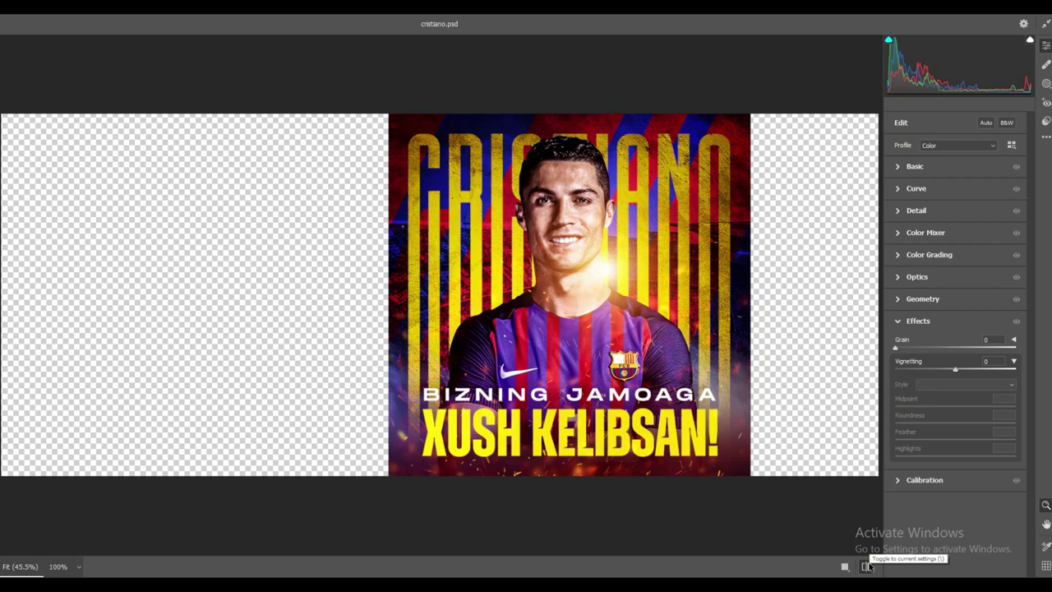
{"action": "left_click", "coordinate": [867, 566]}
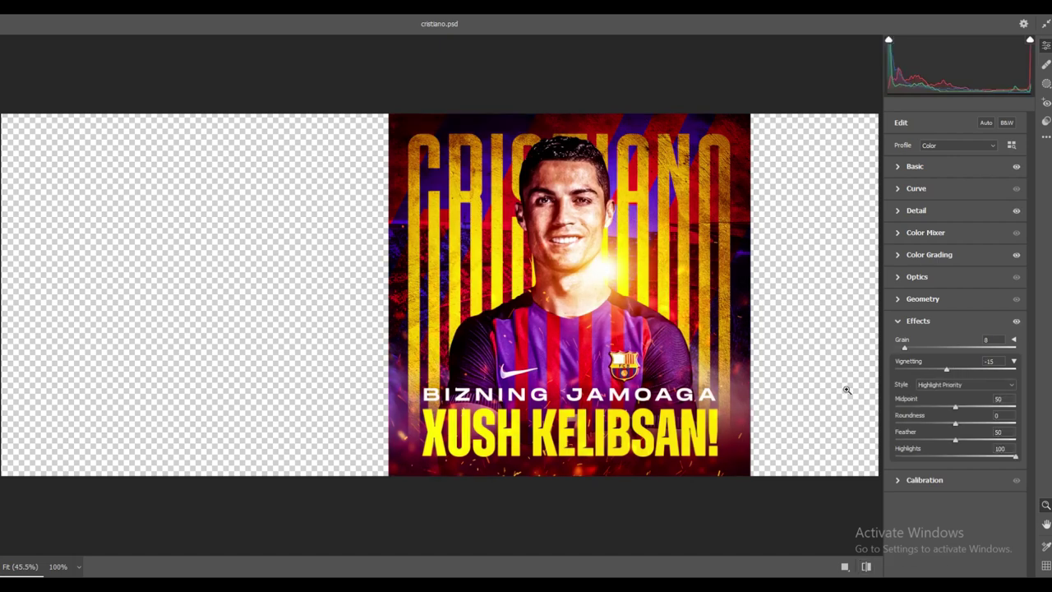
- Set Texture to +5 and apply the Camera Raw filter to the poster
{"action": "left_click", "coordinate": [901, 168]}
{"action": "type", "text": "5"}
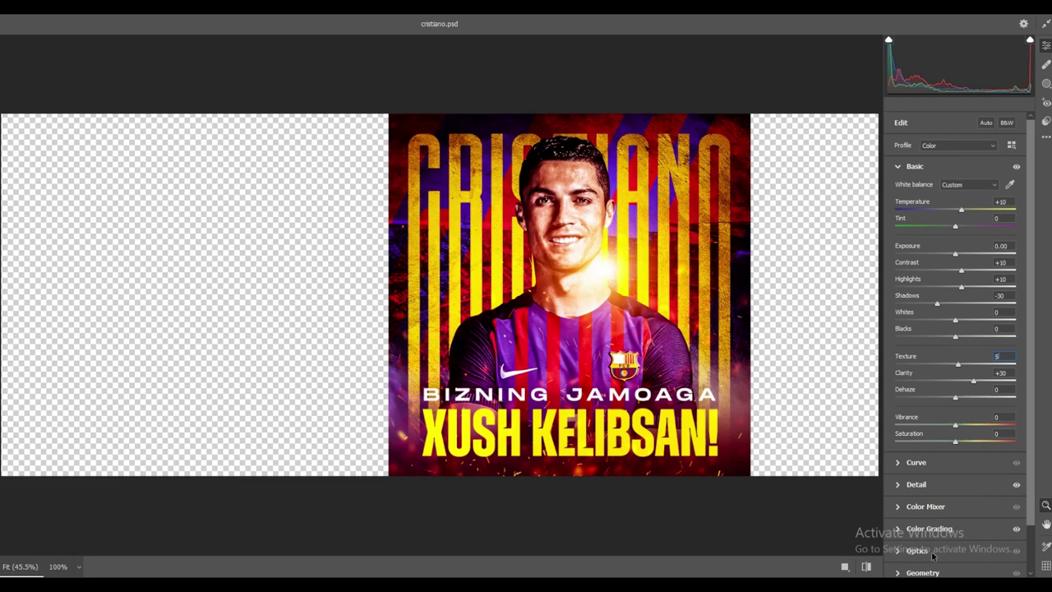
{"action": "key", "text": "Return"}
{"action": "left_click", "coordinate": [869, 566]}
{"action": "left_click", "coordinate": [869, 566]}
{"action": "key", "text": "Return"}
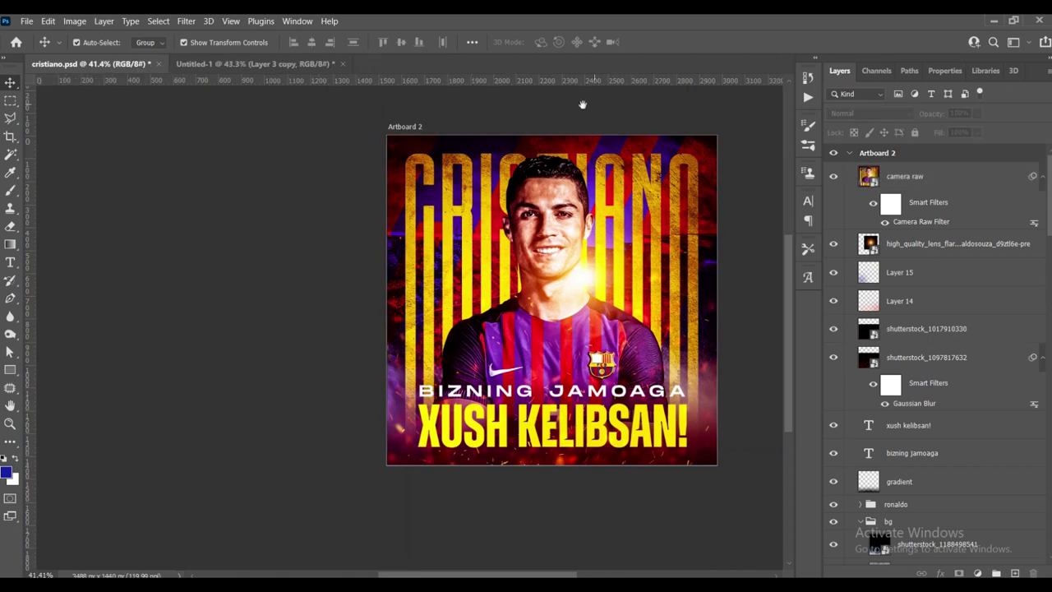
{"action": "key", "text": "f"}
{"action": "key", "text": "f"}
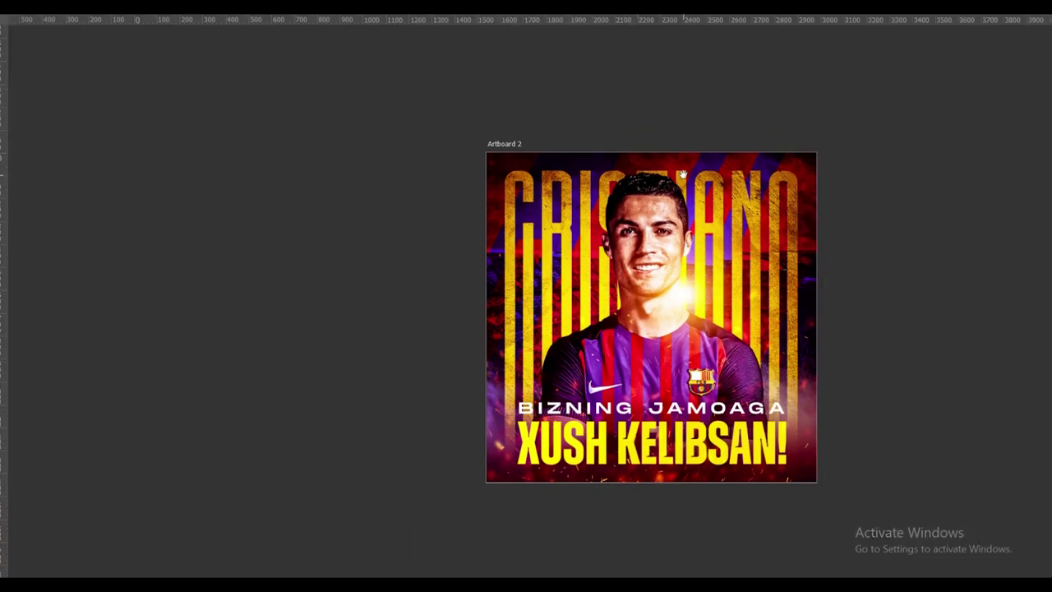
{"action": "scroll", "coordinate": [520, 261], "scroll_direction": "up", "scroll_amount": 2}
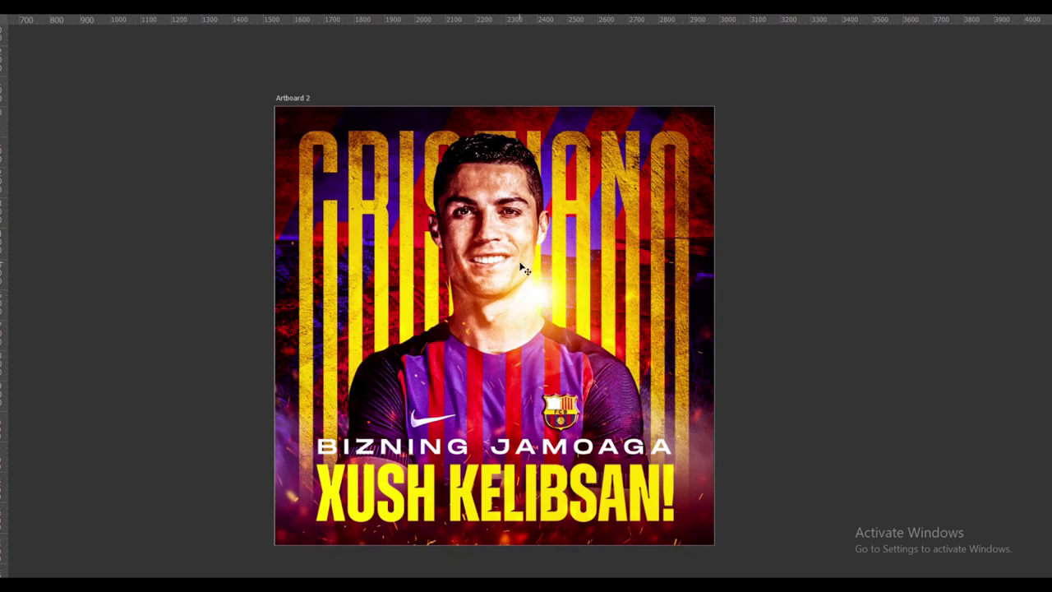
{"action": "key", "text": "f"}
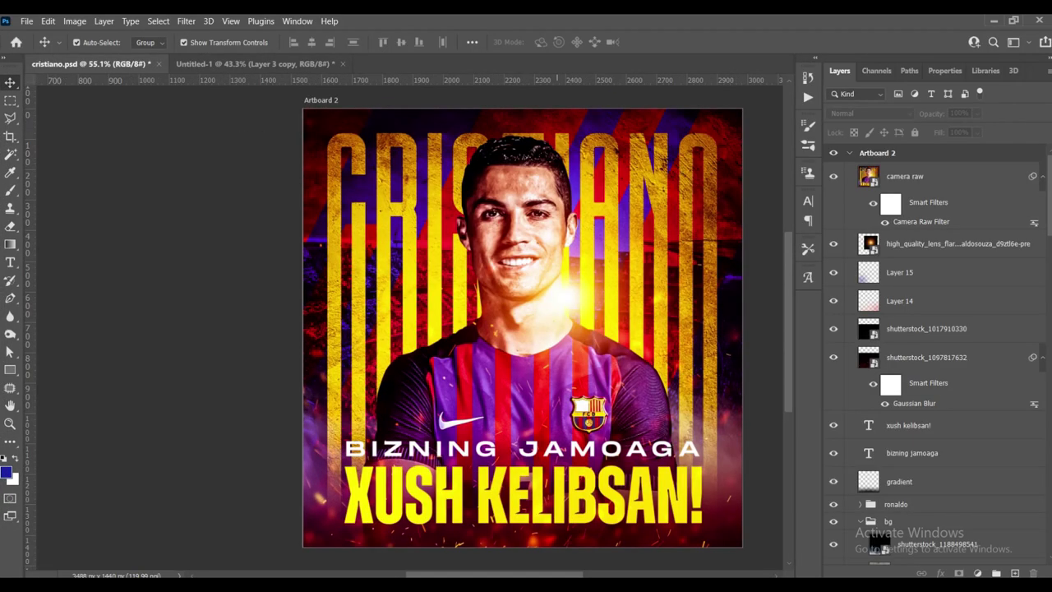